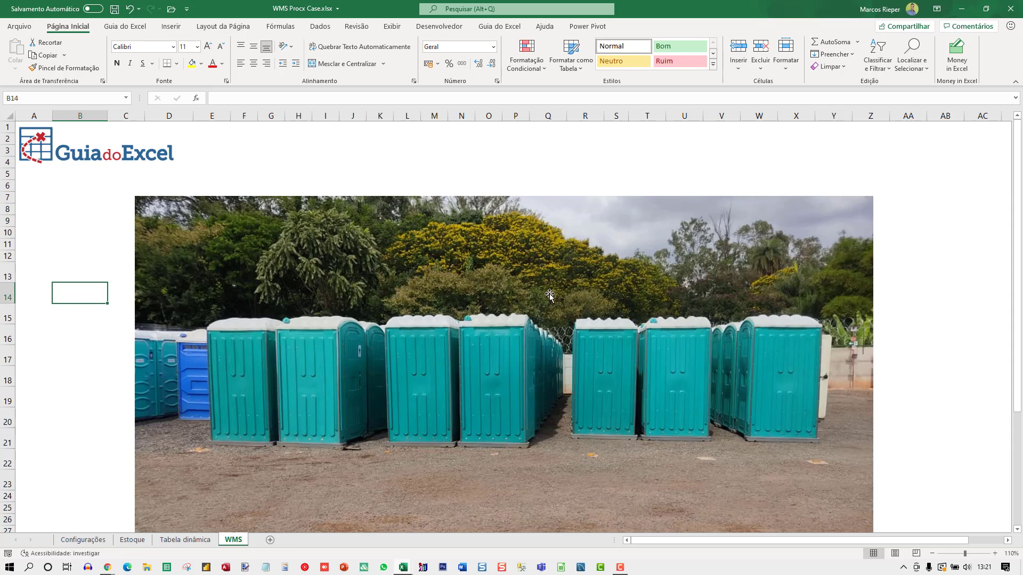
- On the Estoque sheet, highlight the Ilha, Fila and Posição 1–9 values of the first rows
click(131, 540)
drag(115, 288, 115, 436)
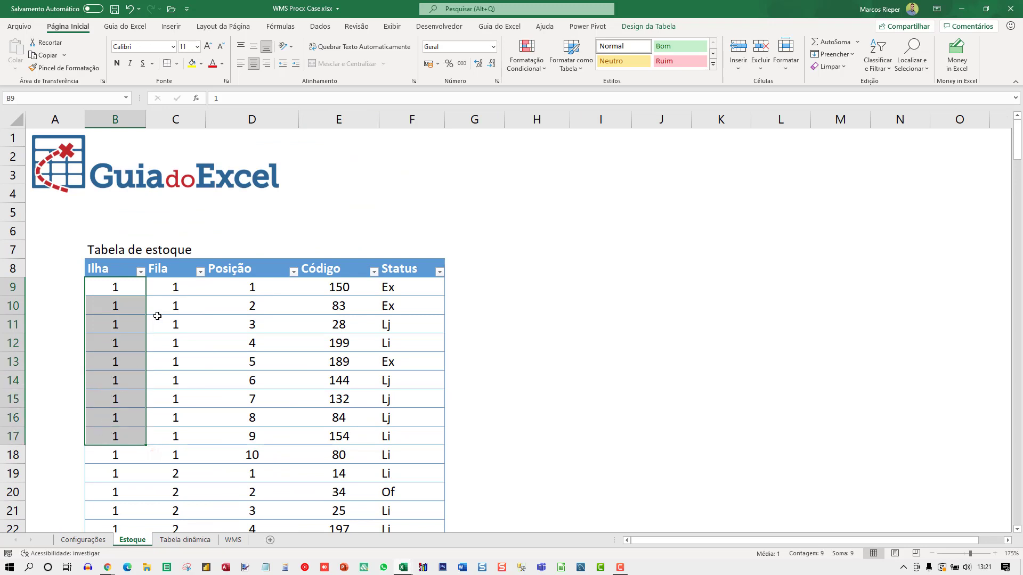
drag(177, 277, 172, 452)
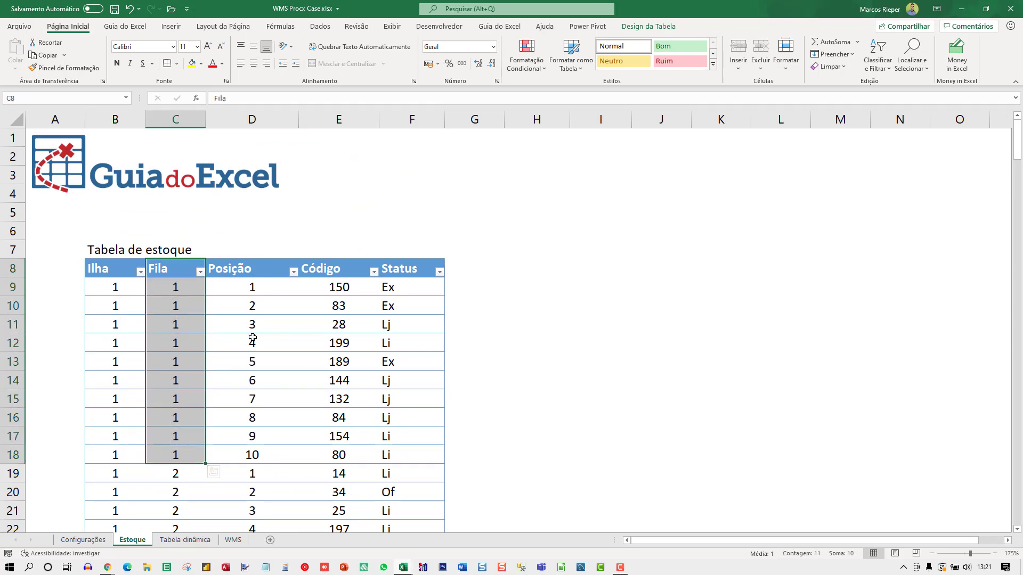
drag(245, 290, 251, 446)
scroll(190, 393, down, 20)
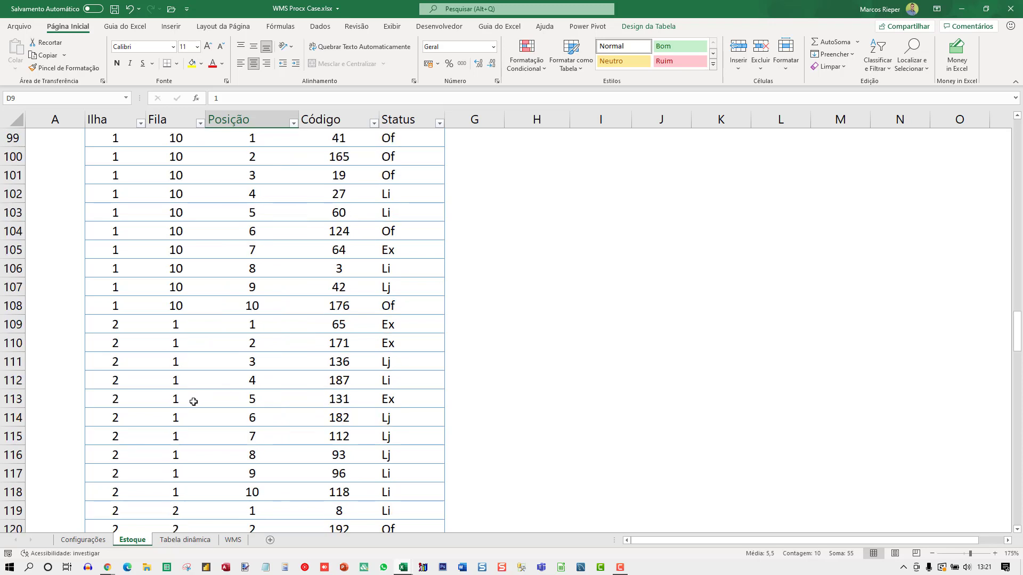
- Highlight the Fila 10 positions, then the Código and Status values of Fila 1
click(173, 305)
drag(251, 306, 256, 193)
scroll(304, 247, up, 3)
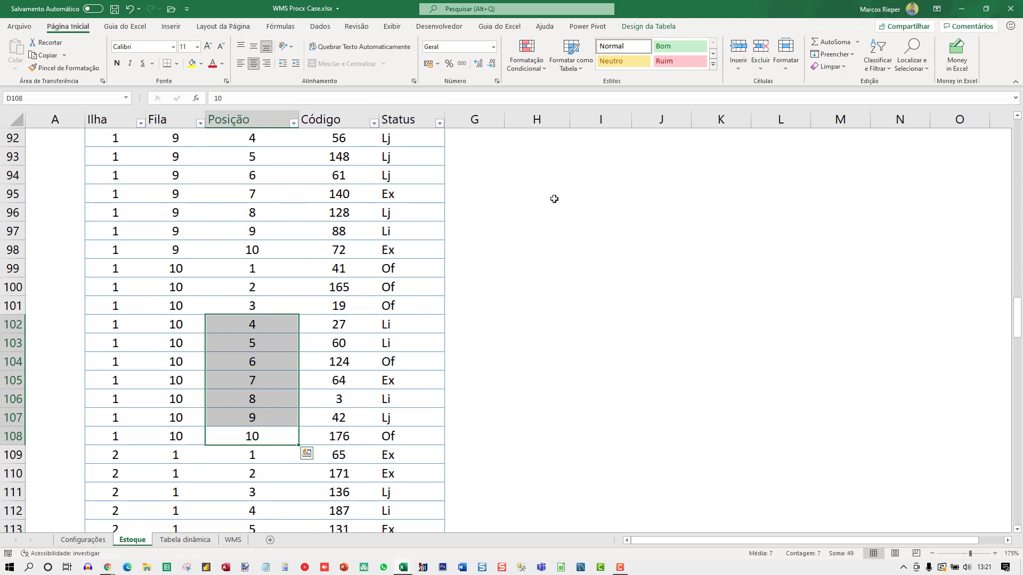
scroll(378, 231, up, 20)
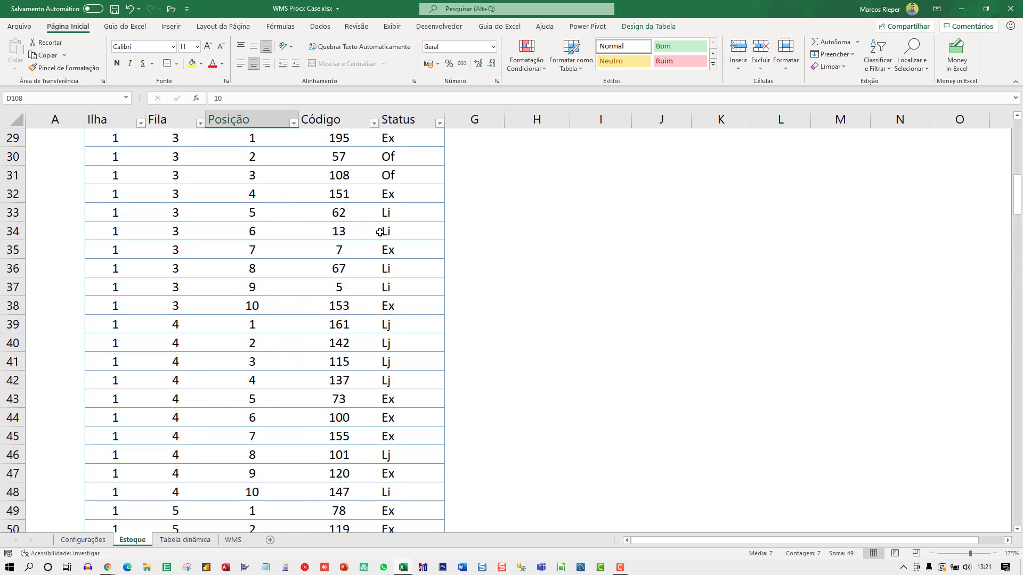
drag(344, 286, 319, 428)
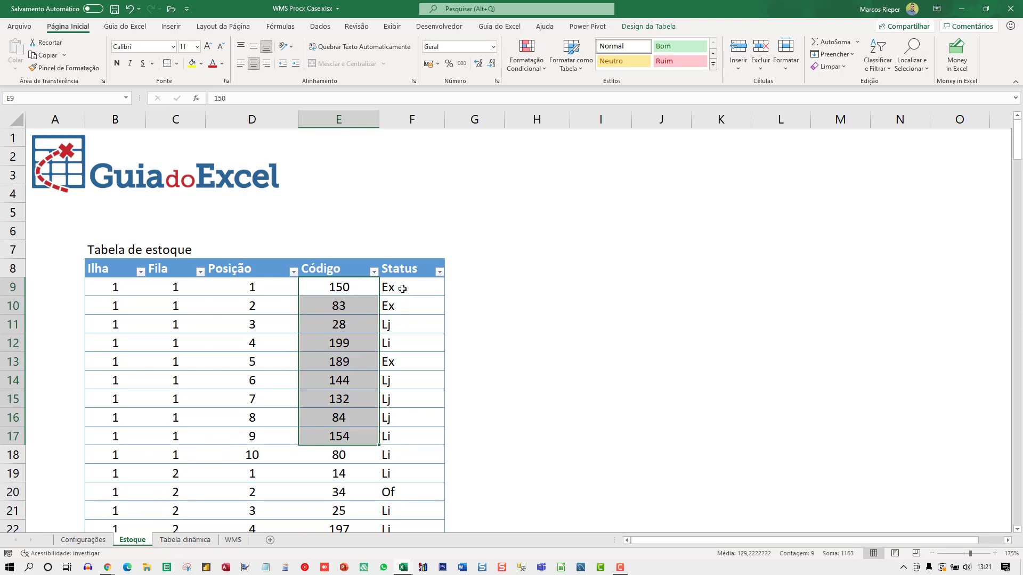
drag(403, 289, 404, 372)
click(83, 540)
- Go over the status codes Lj (Lava jato), Li (livre) and Oficina, then visit Estoque and Tabela dinâmica
click(125, 304)
click(187, 322)
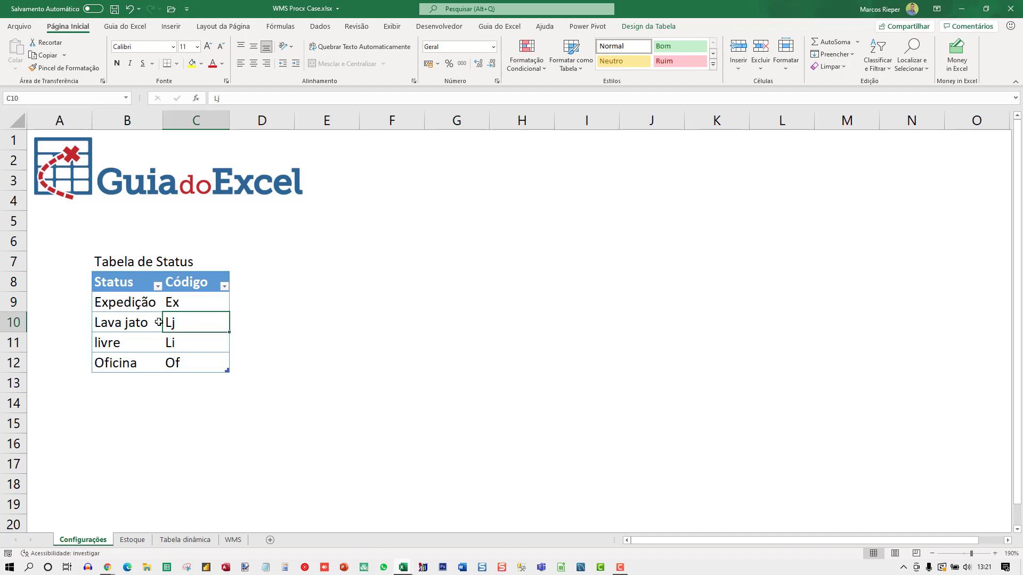
click(159, 322)
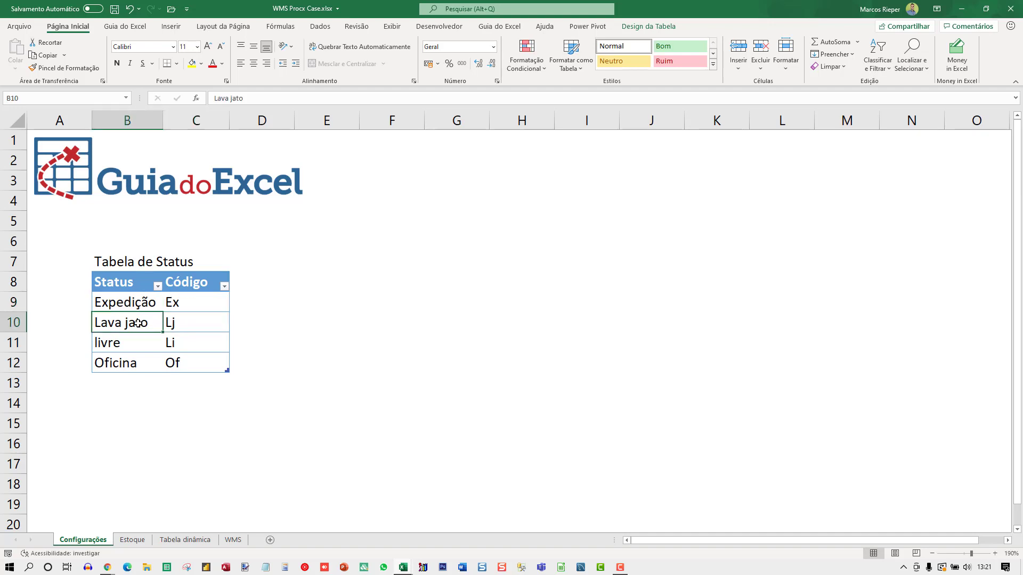
click(188, 345)
click(132, 342)
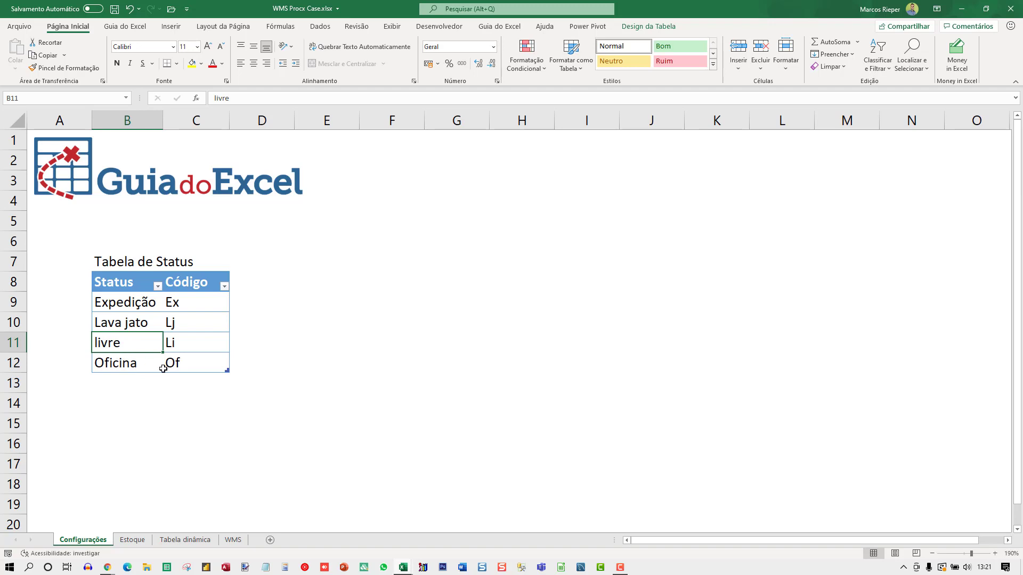
click(145, 361)
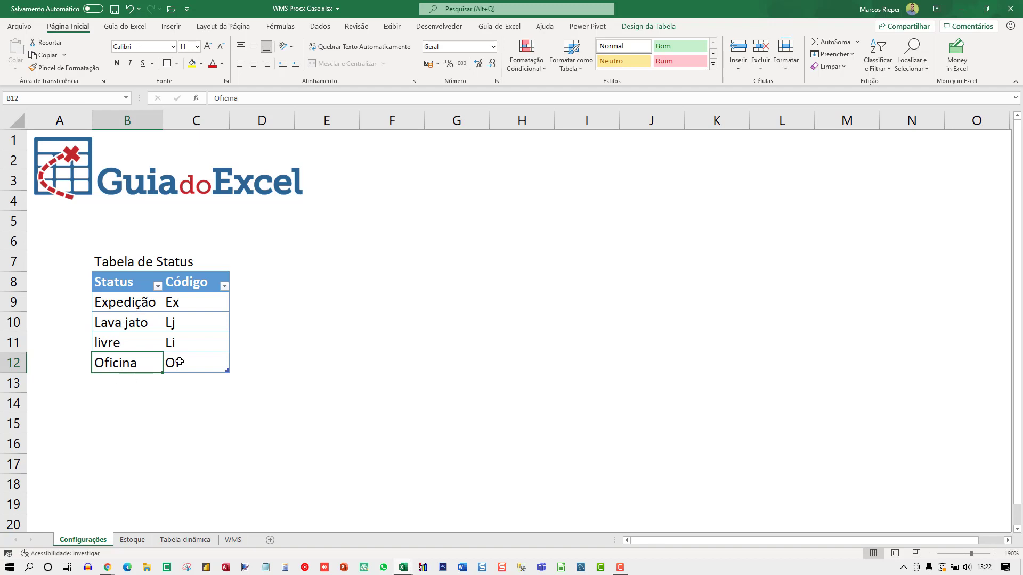
click(133, 540)
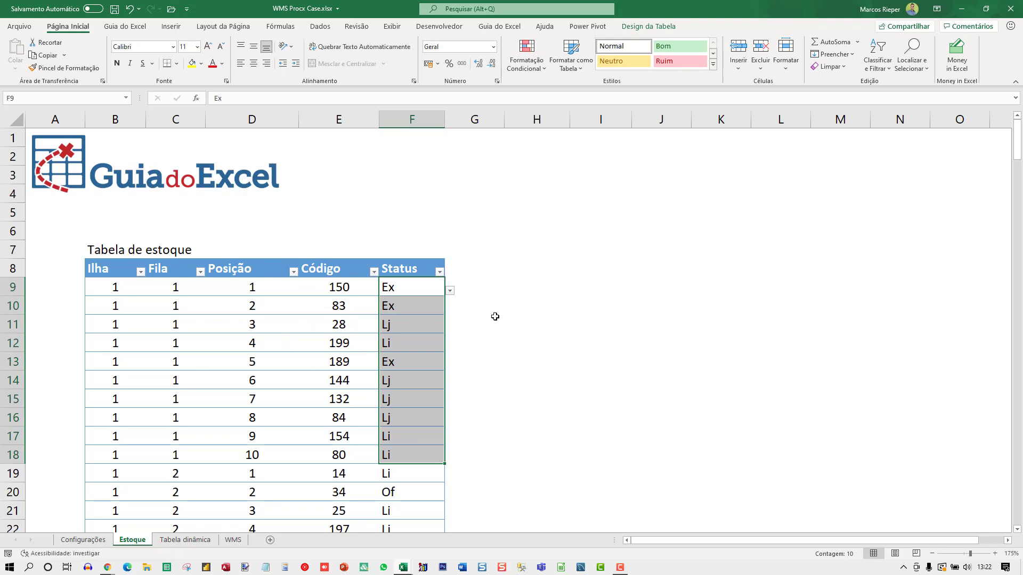
click(203, 539)
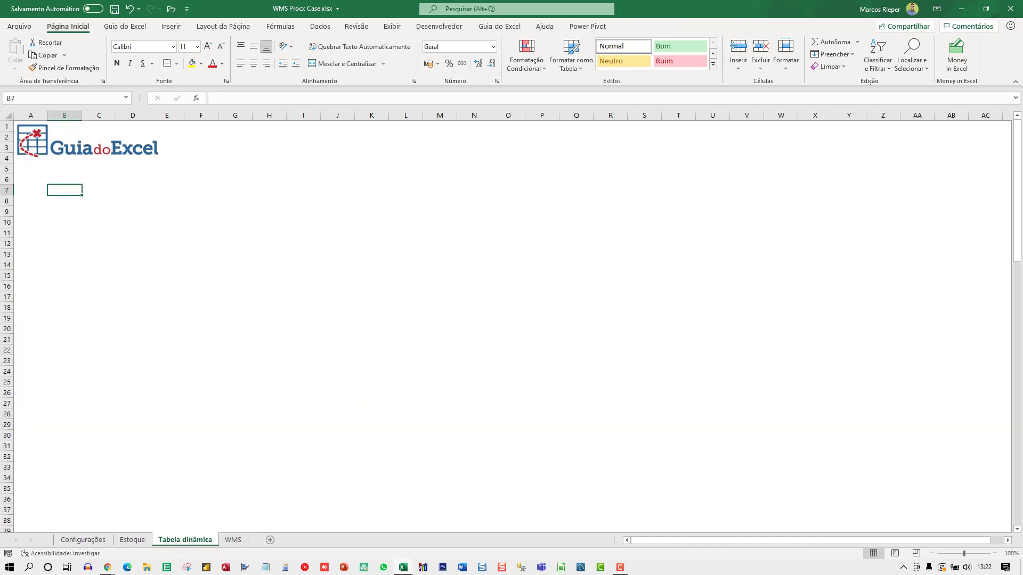
- Insert a PivotTable from the whole tEstoque stock table, placed at B7 on Tabela dinâmica
click(171, 30)
click(21, 49)
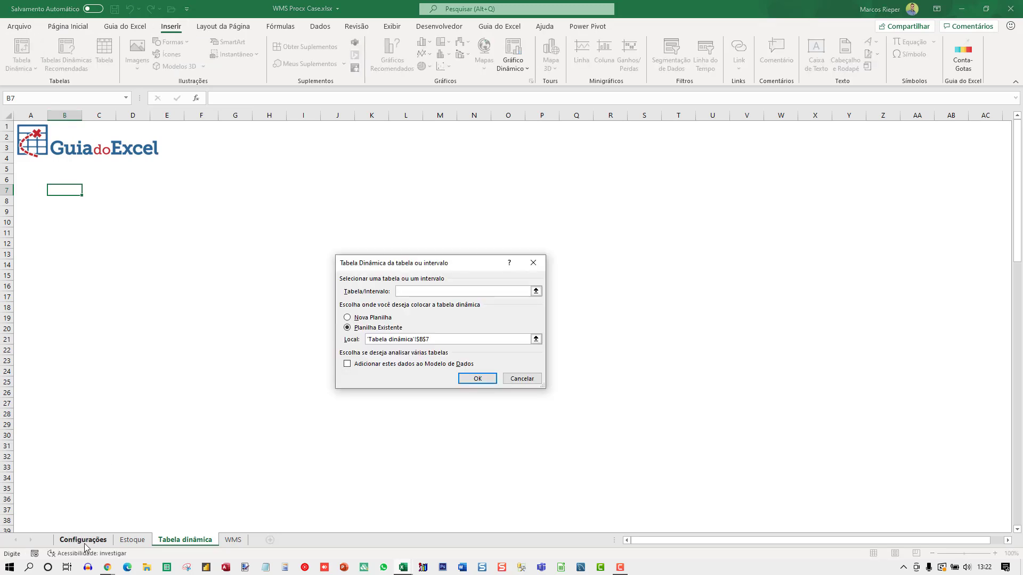
click(142, 573)
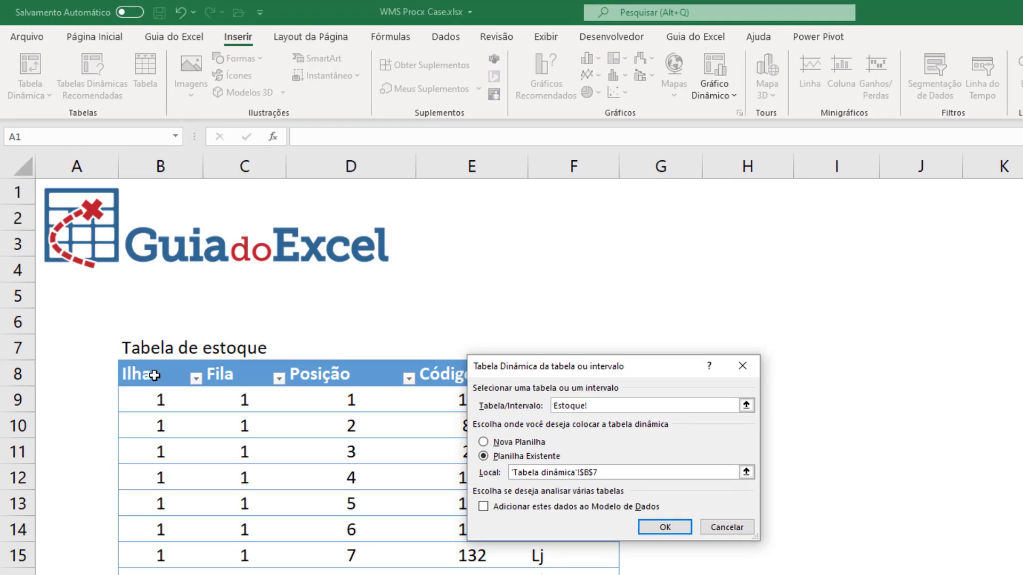
click(120, 287)
key(ctrl+shift+Right)
key(ctrl+shift+Down)
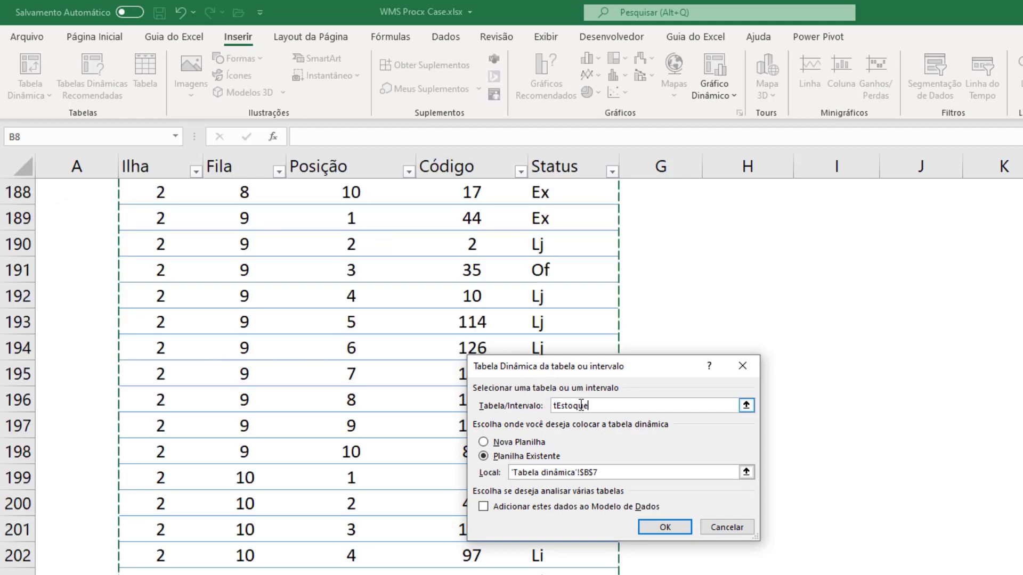
click(667, 528)
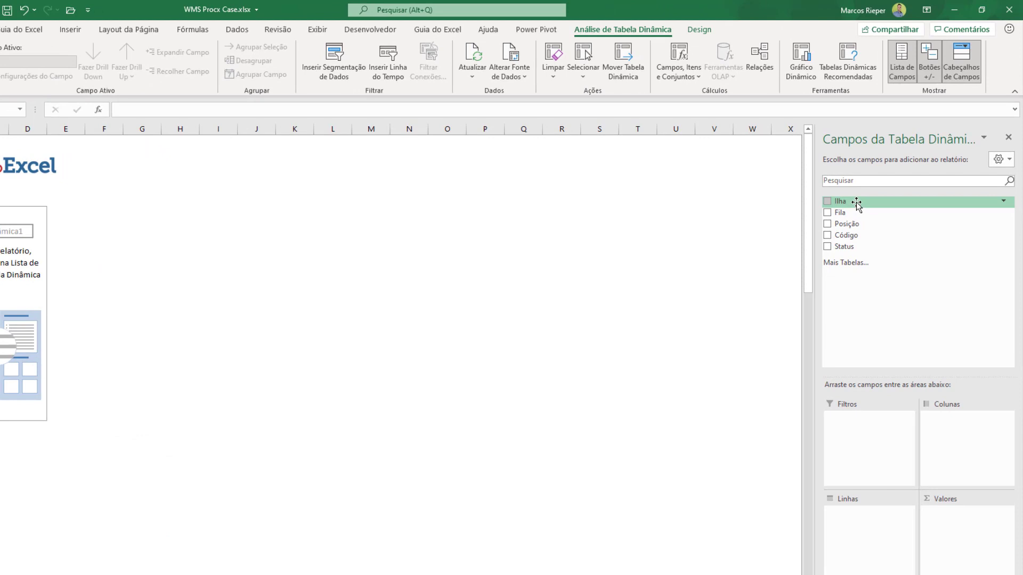
- Drag Ilha, Fila, Posição, Código and Status into Rows, with Status also counted in Values
drag(857, 203, 859, 533)
drag(847, 214, 870, 526)
drag(879, 225, 874, 527)
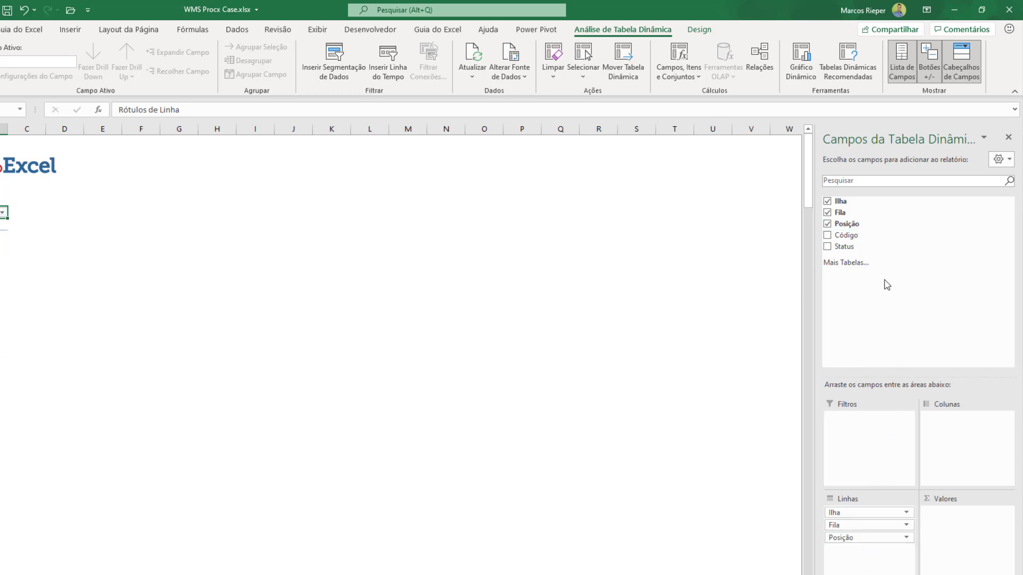
drag(851, 235, 868, 544)
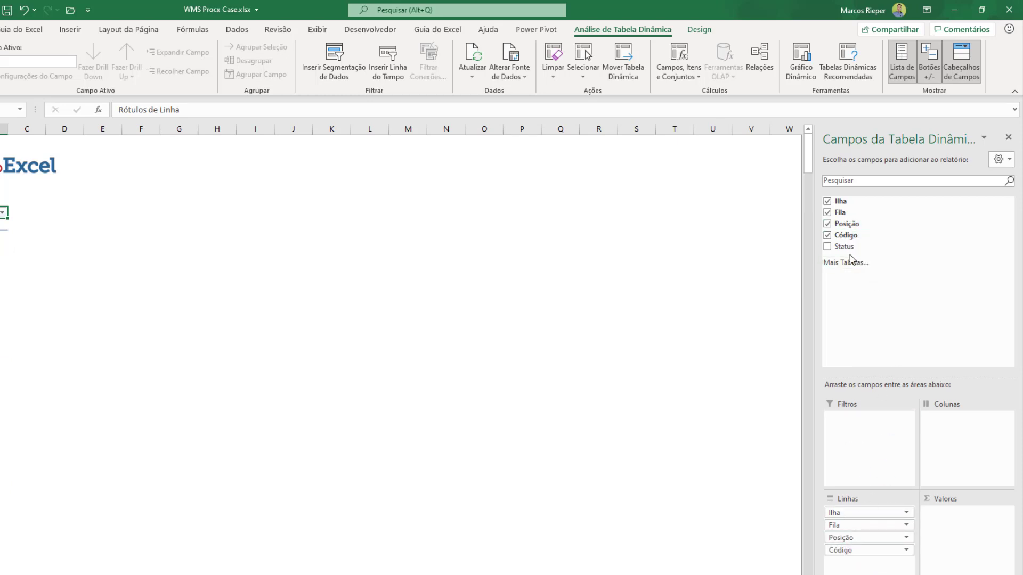
drag(848, 248, 868, 563)
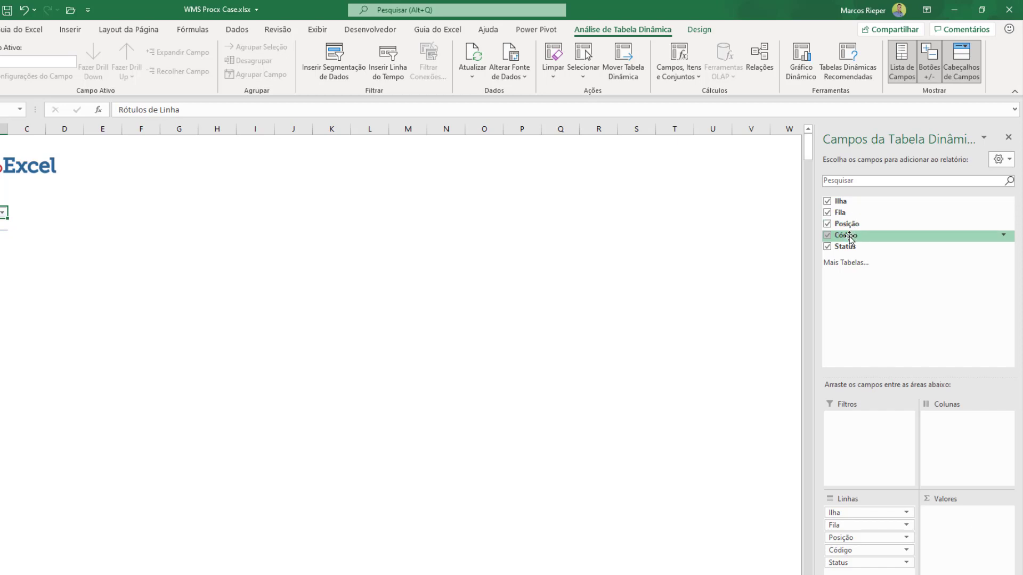
drag(847, 246, 945, 518)
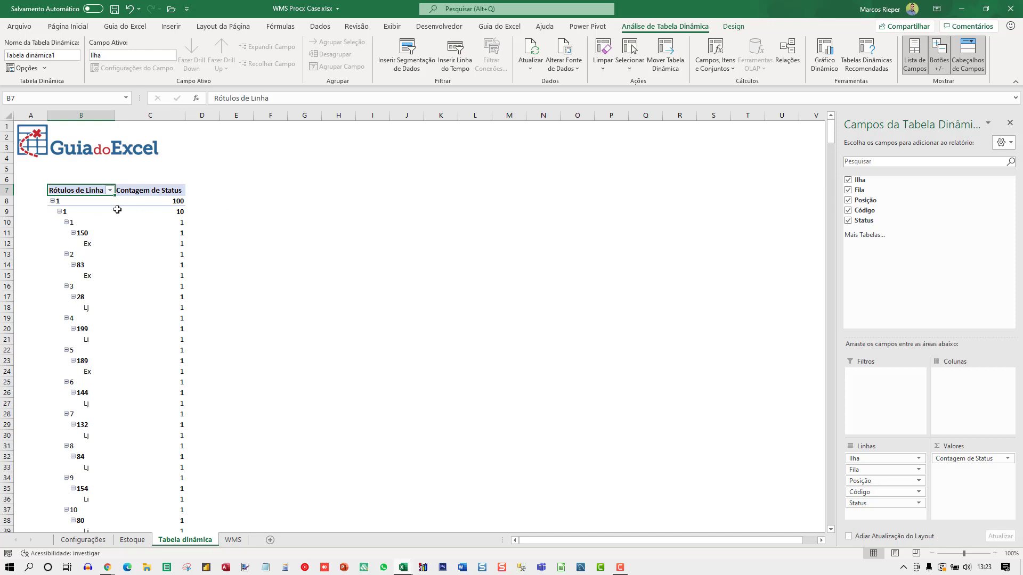
- In PivotTable Options, disable both row and column grand totals and enable the classic layout
right_click(158, 213)
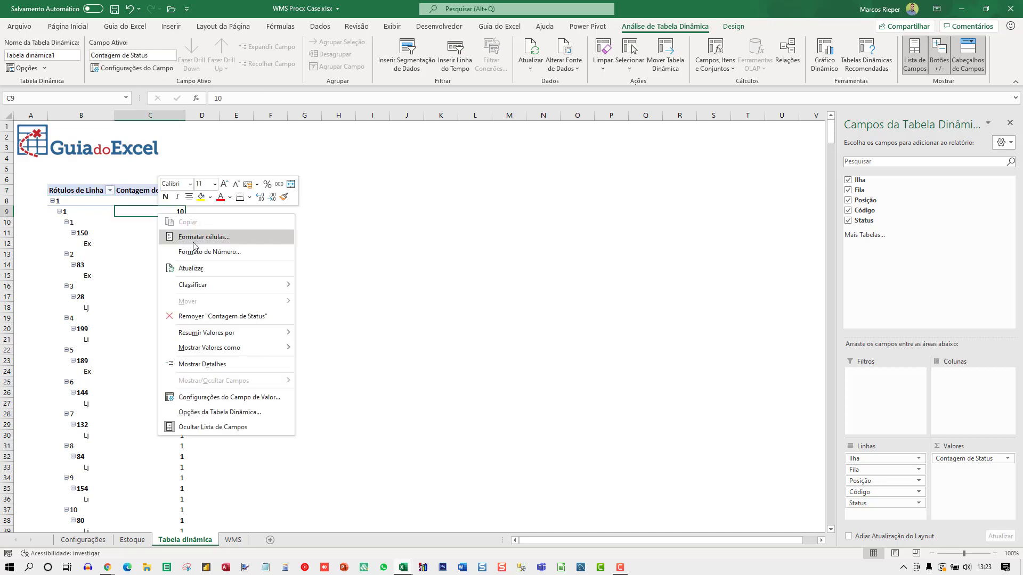
click(211, 413)
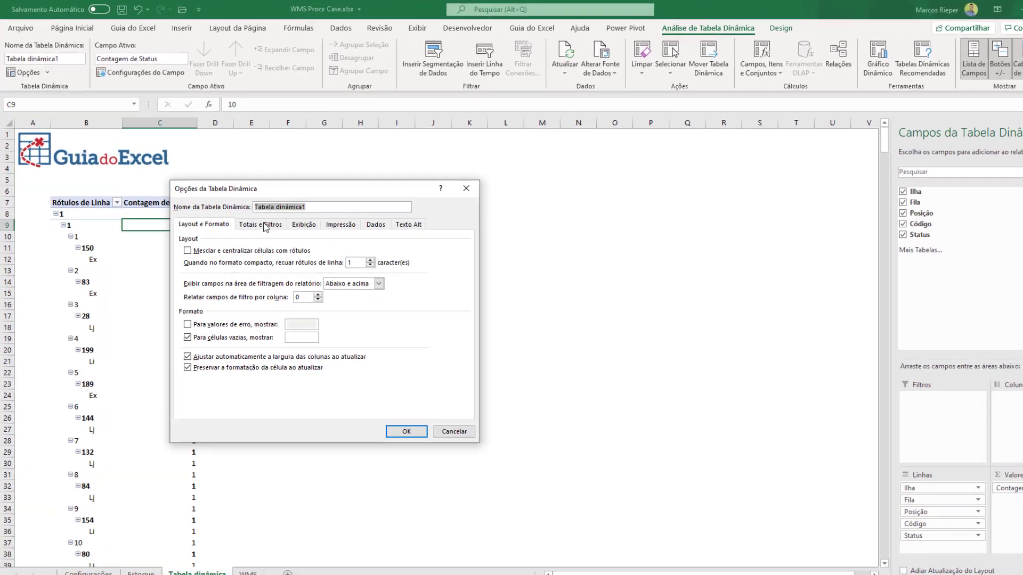
click(265, 224)
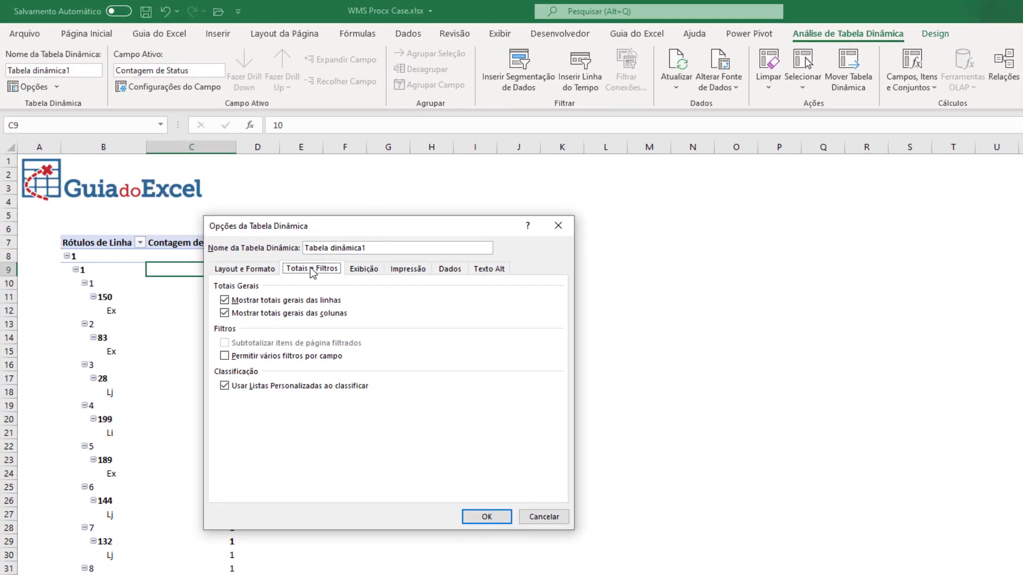
click(207, 263)
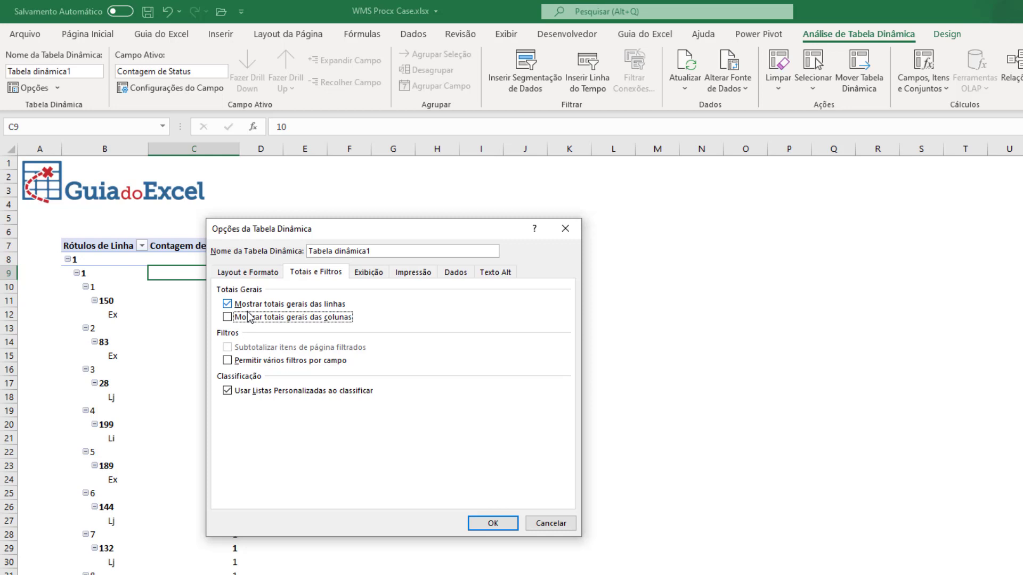
click(248, 306)
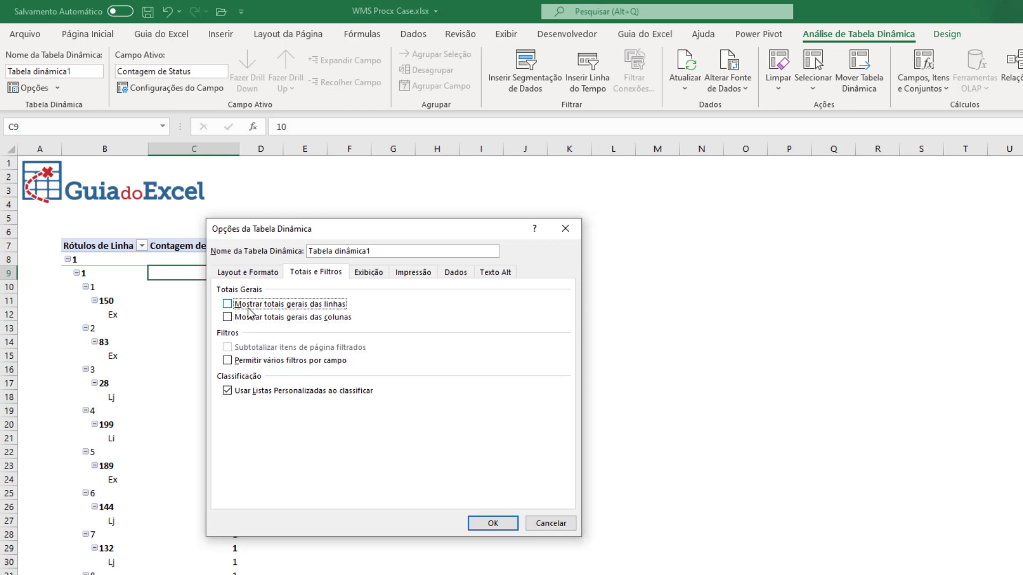
click(379, 273)
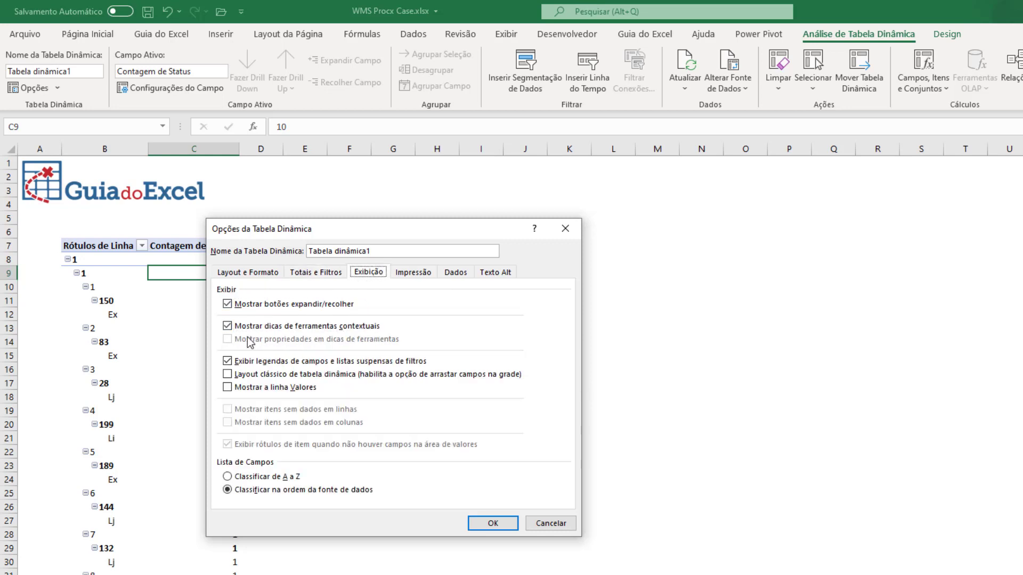
click(228, 375)
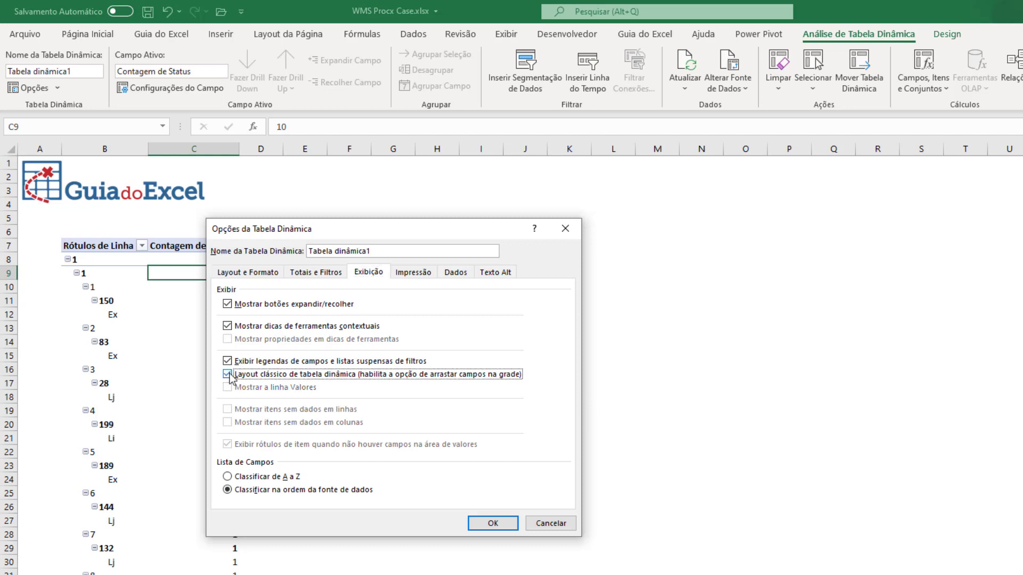
click(492, 524)
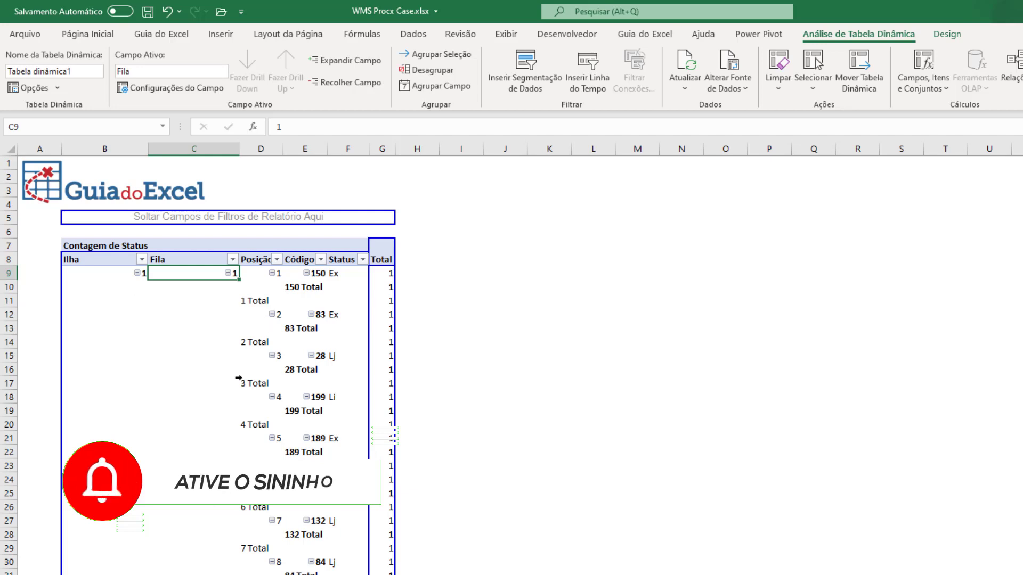
- Set Subtotals to None for the Fila and Posição fields
scroll(240, 389, down, 5)
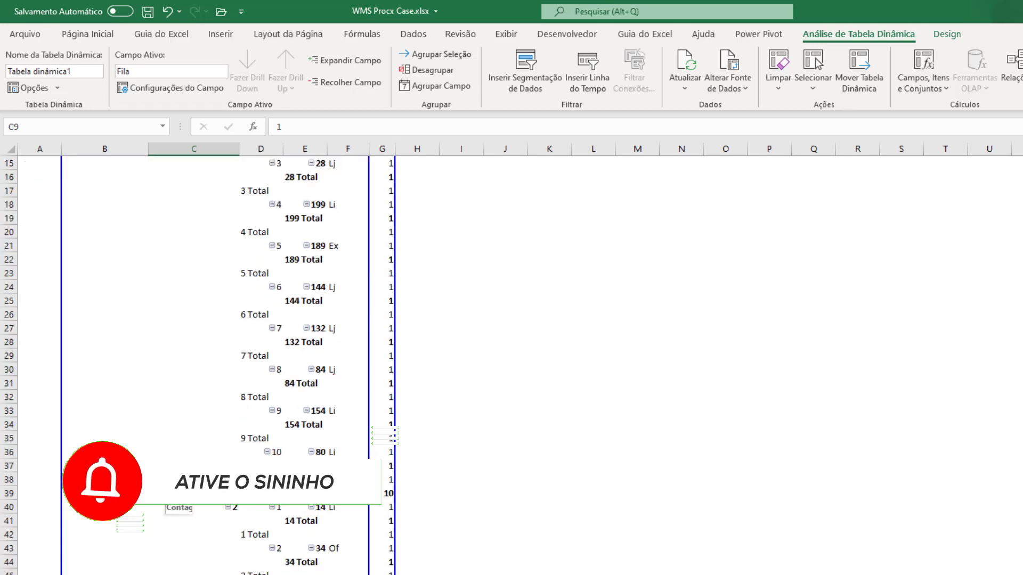
right_click(174, 494)
click(248, 449)
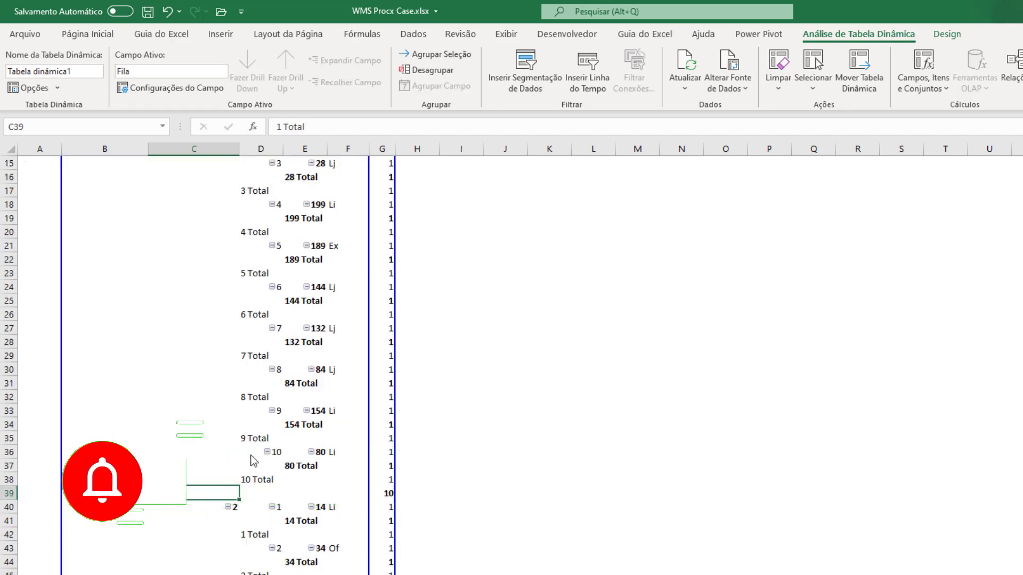
click(118, 417)
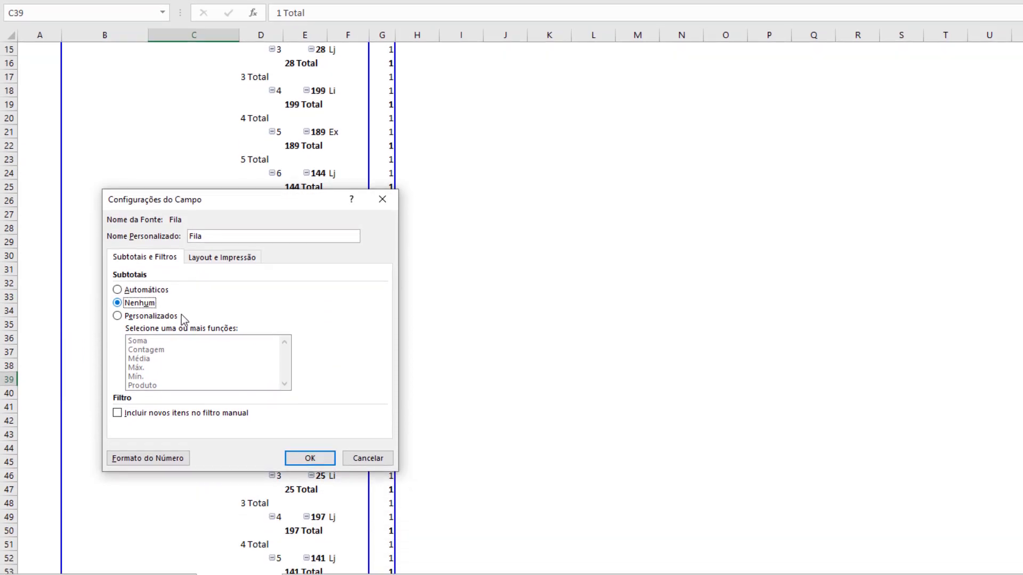
click(309, 407)
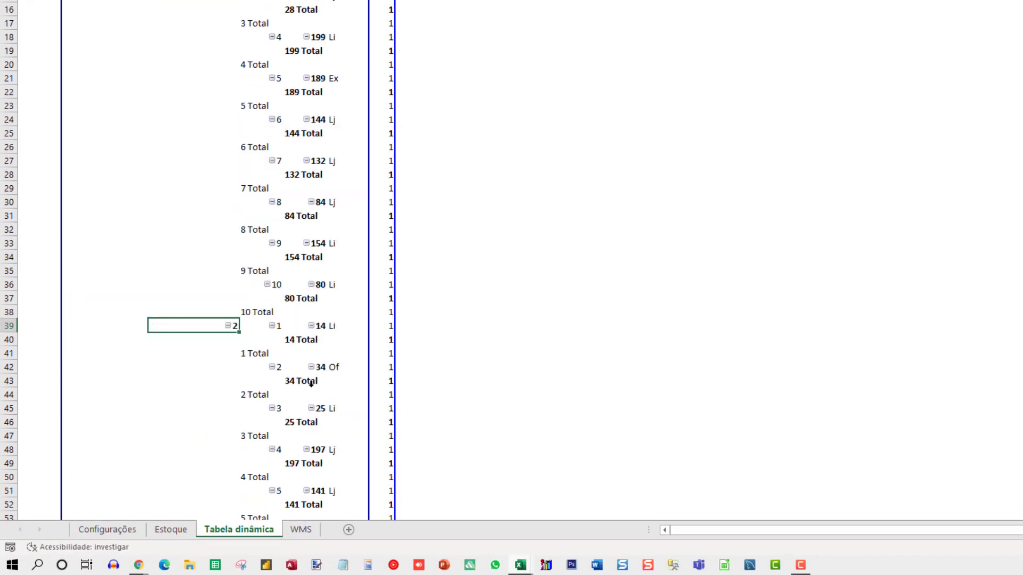
scroll(316, 372, up, 5)
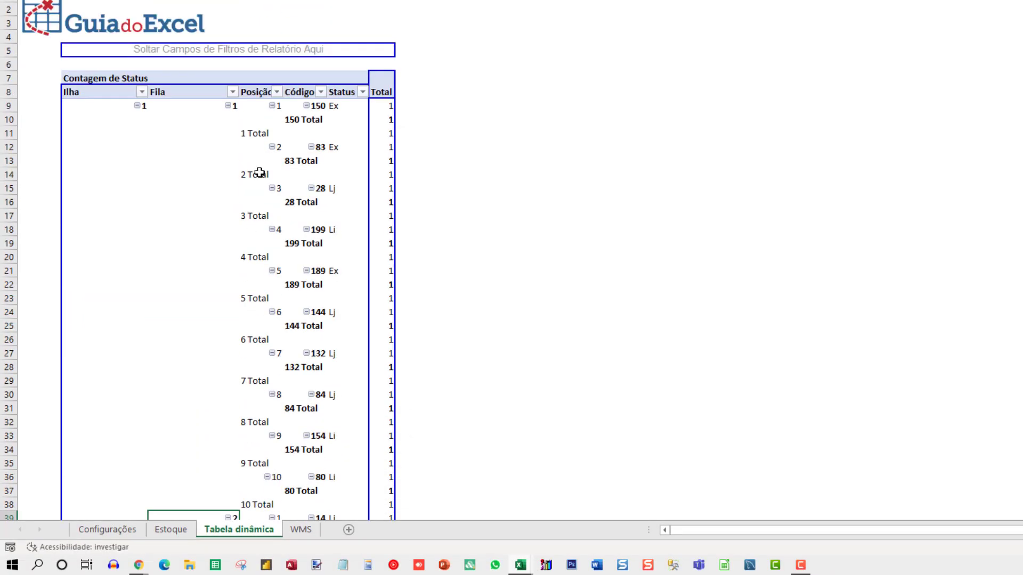
right_click(249, 133)
click(314, 392)
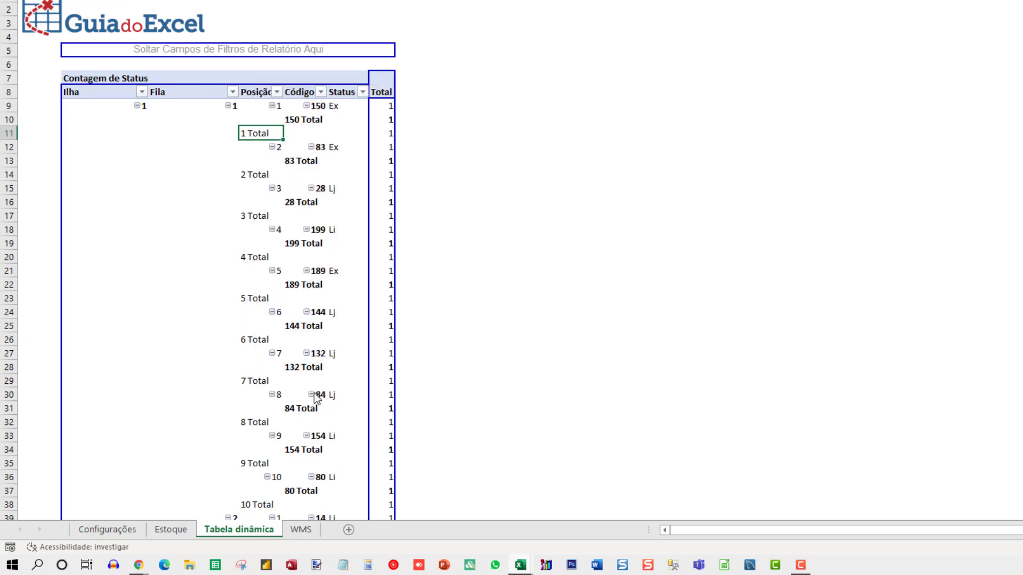
click(205, 357)
click(369, 509)
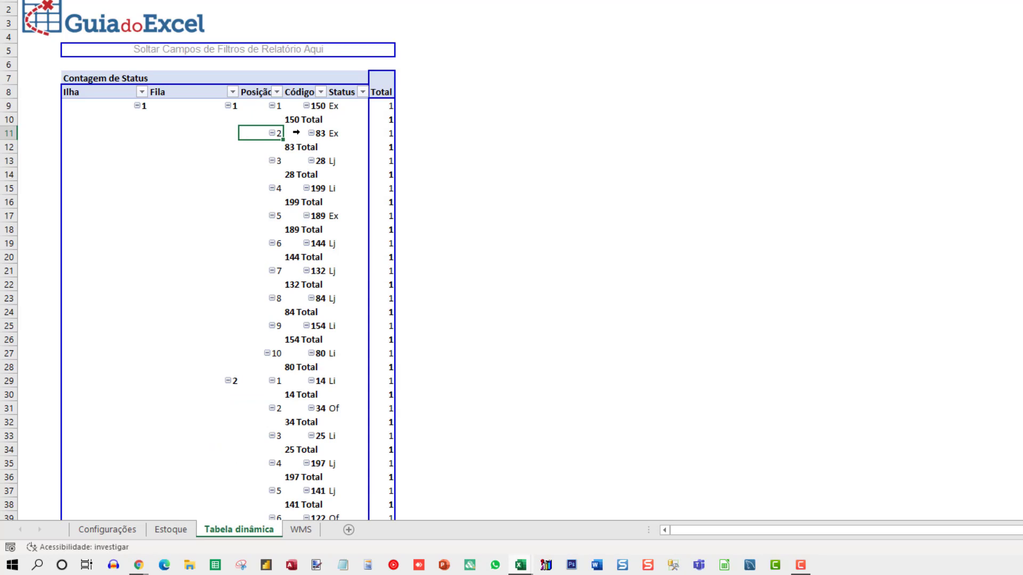
- Set Subtotals to None for the Código and Status fields
right_click(296, 133)
click(351, 391)
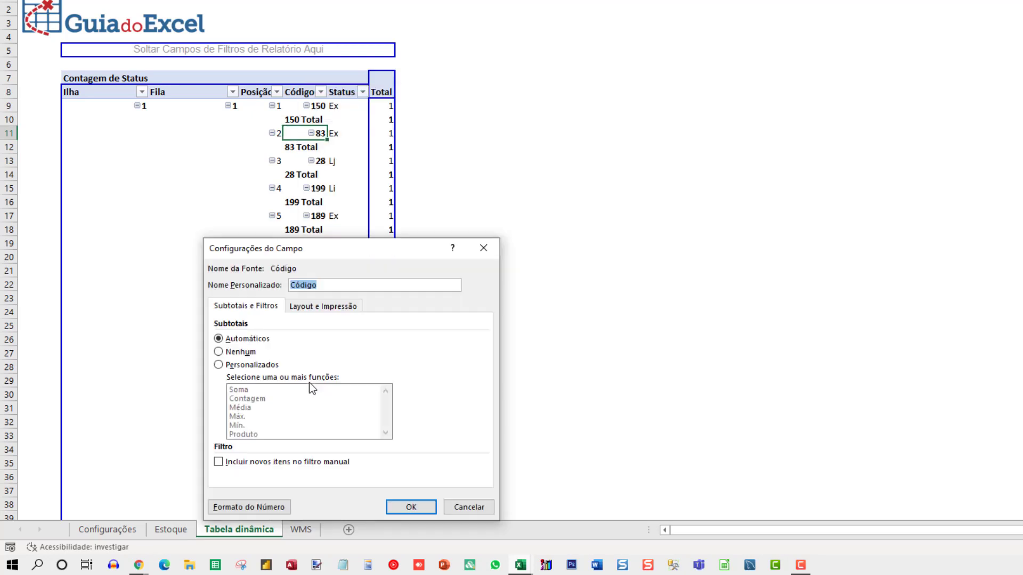
click(230, 353)
click(410, 508)
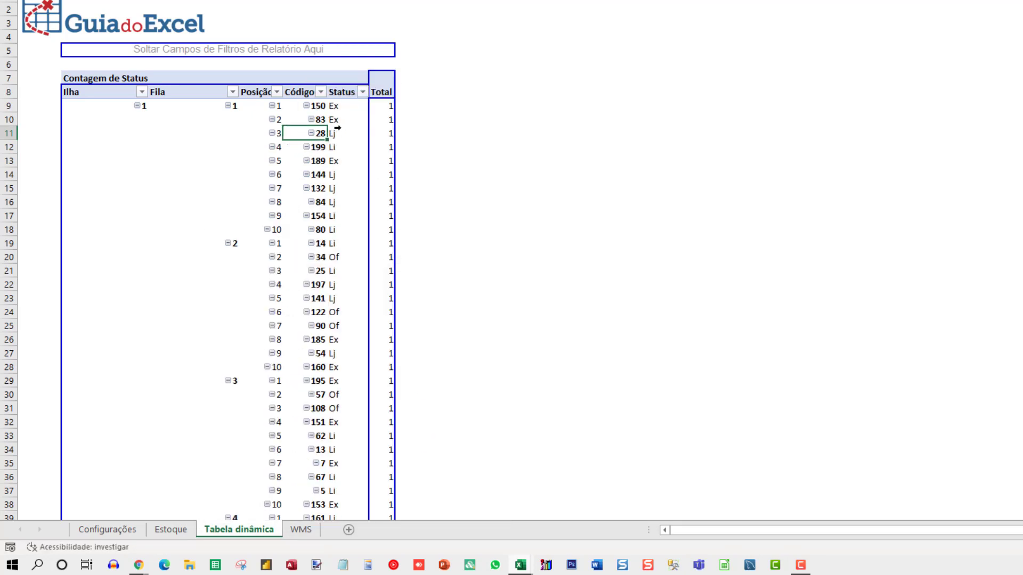
right_click(337, 131)
click(389, 405)
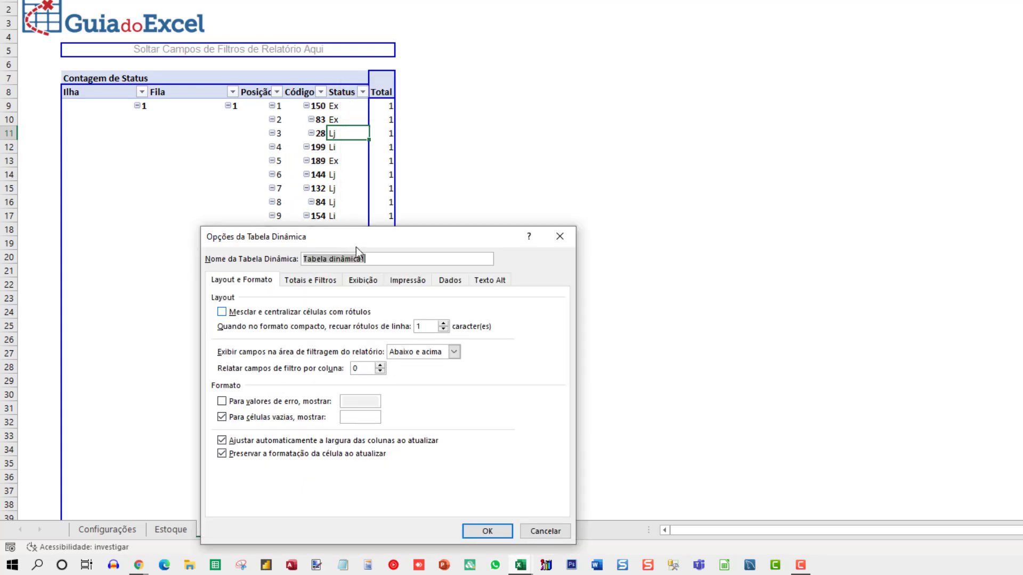
key(Escape)
right_click(338, 133)
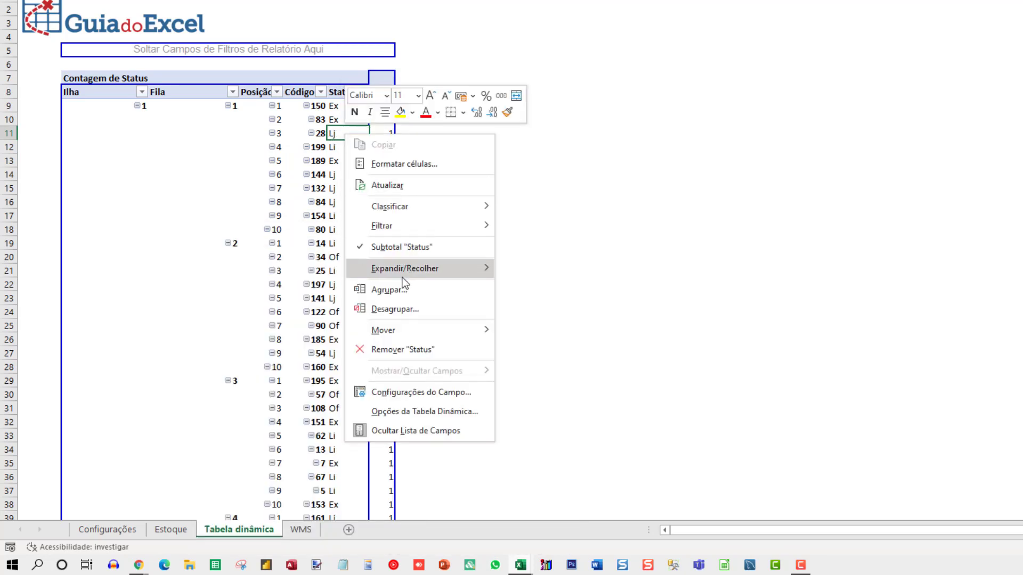
click(405, 392)
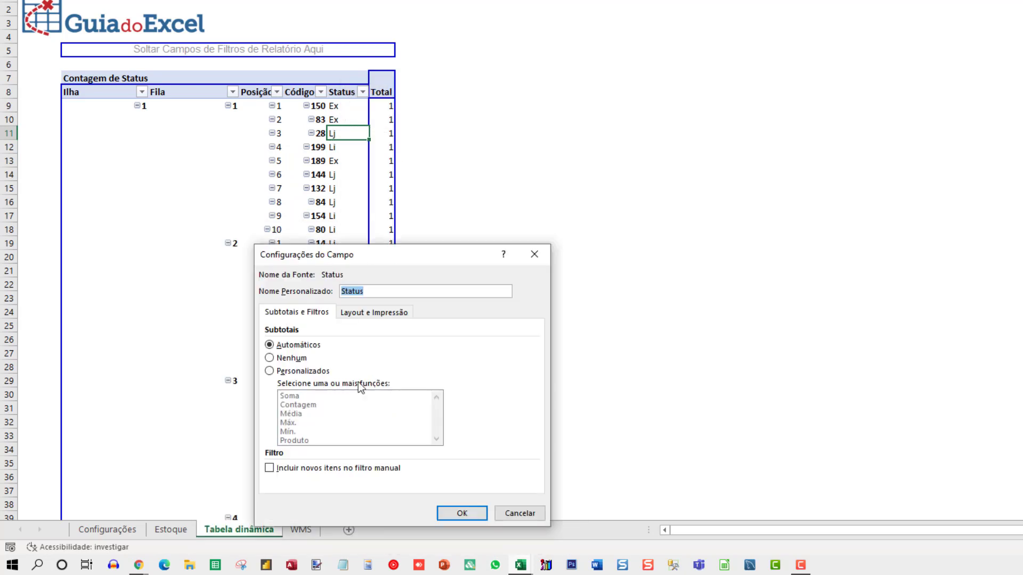
click(285, 360)
key(Return)
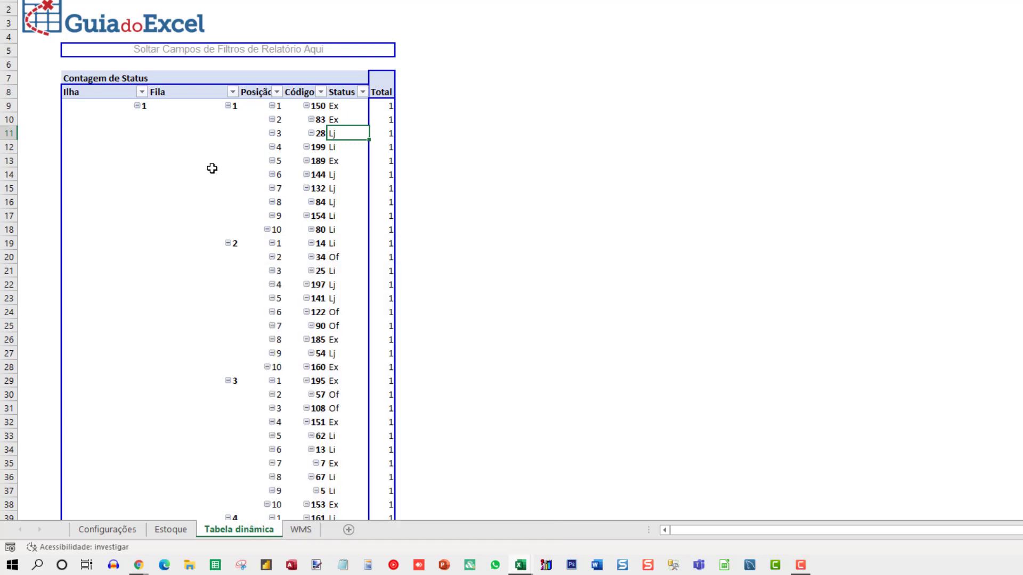
- Highlight the blank Ilha and Fila cells below island 1 in the pivot
drag(125, 114, 87, 432)
scroll(155, 354, down, 9)
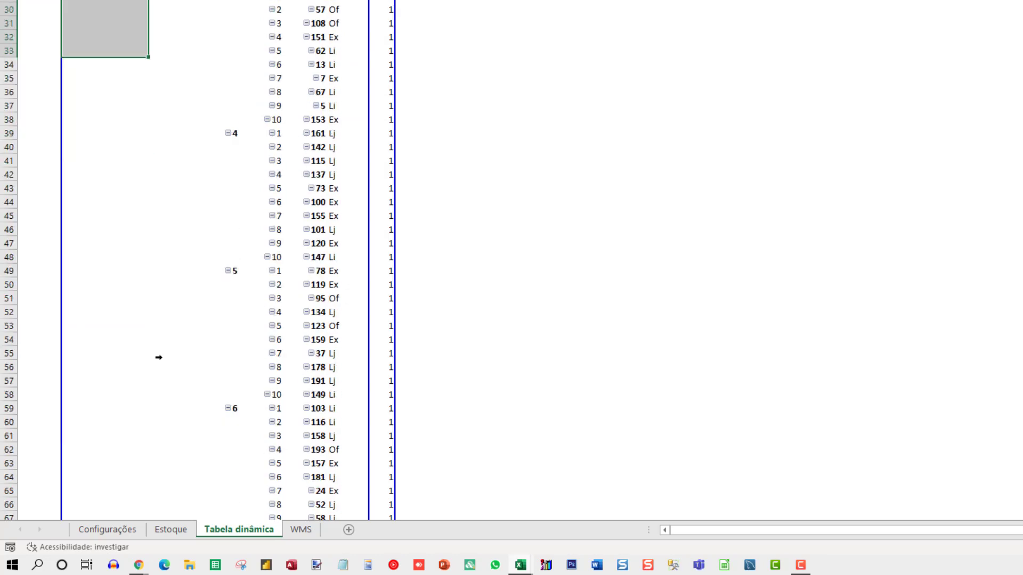
scroll(164, 348, up, 10)
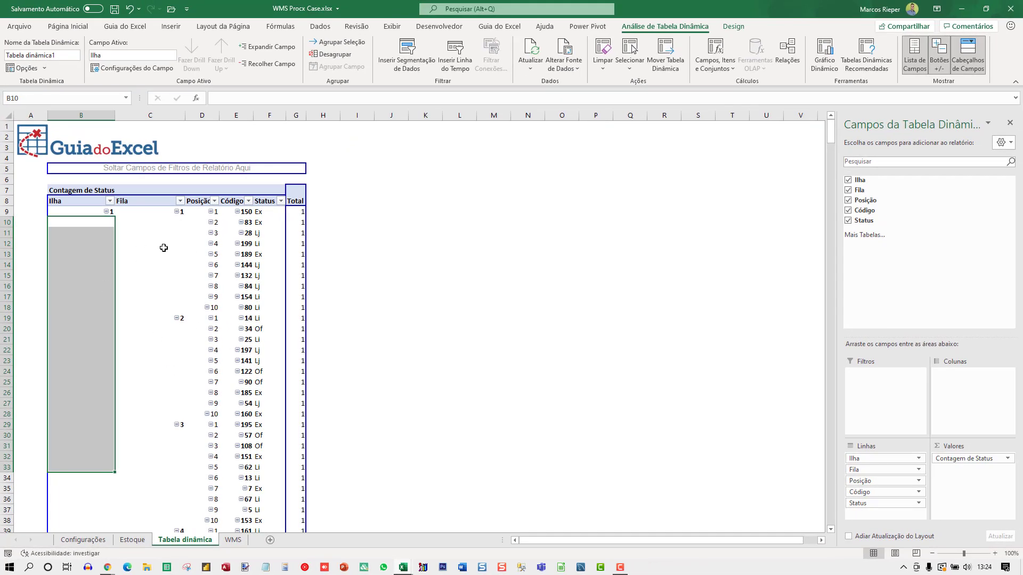
drag(87, 222, 186, 220)
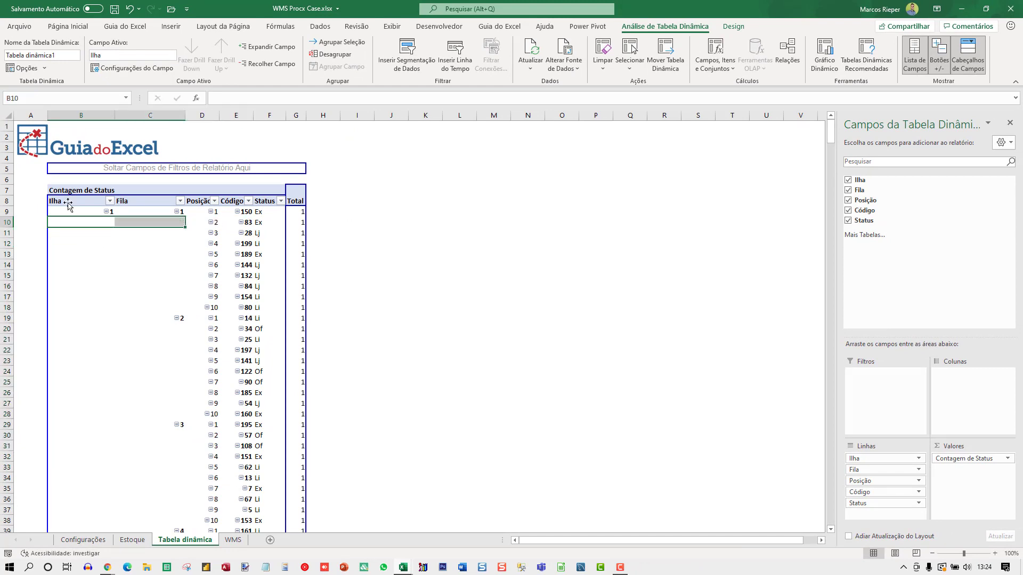
click(91, 224)
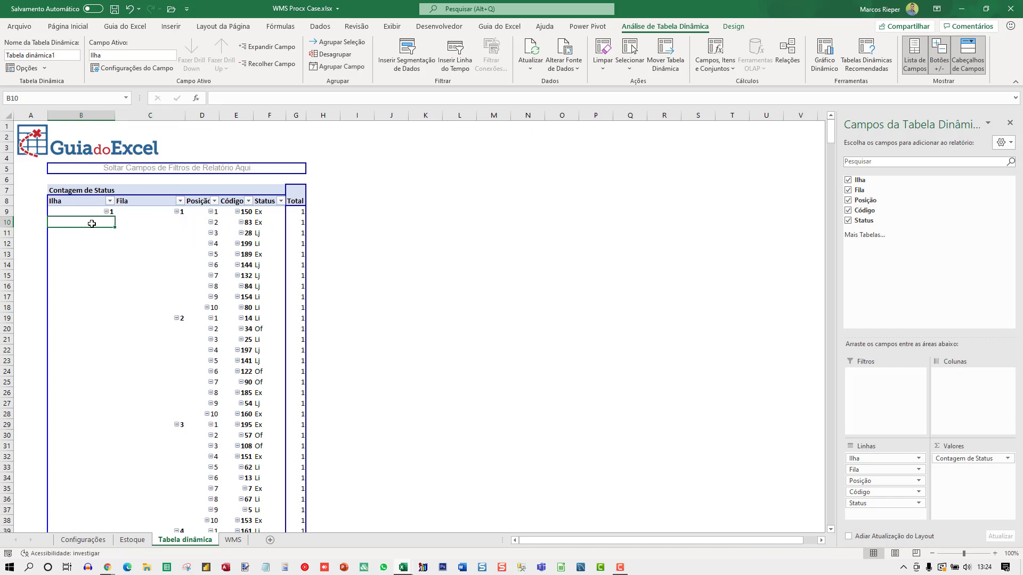
- Turn on Repeat item labels in the Ilha field settings, checking the Estoque source data
right_click(91, 224)
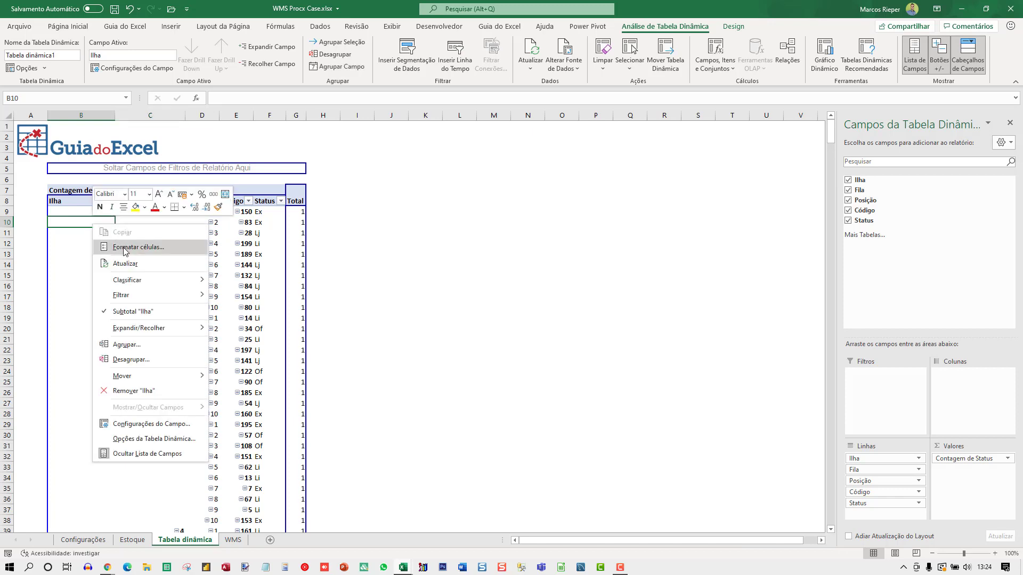
click(155, 424)
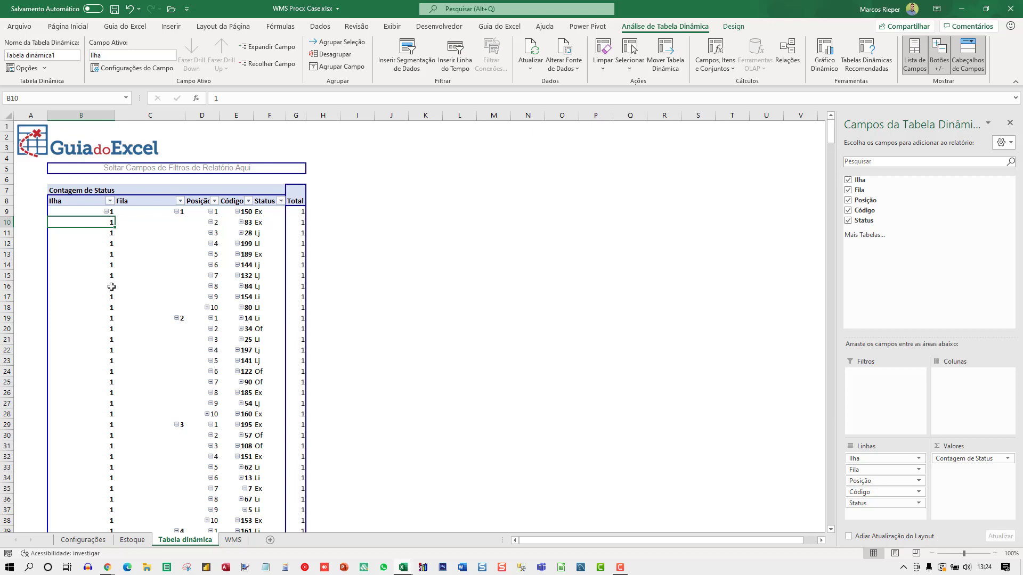
scroll(111, 287, down, 10)
scroll(110, 288, up, 10)
click(134, 540)
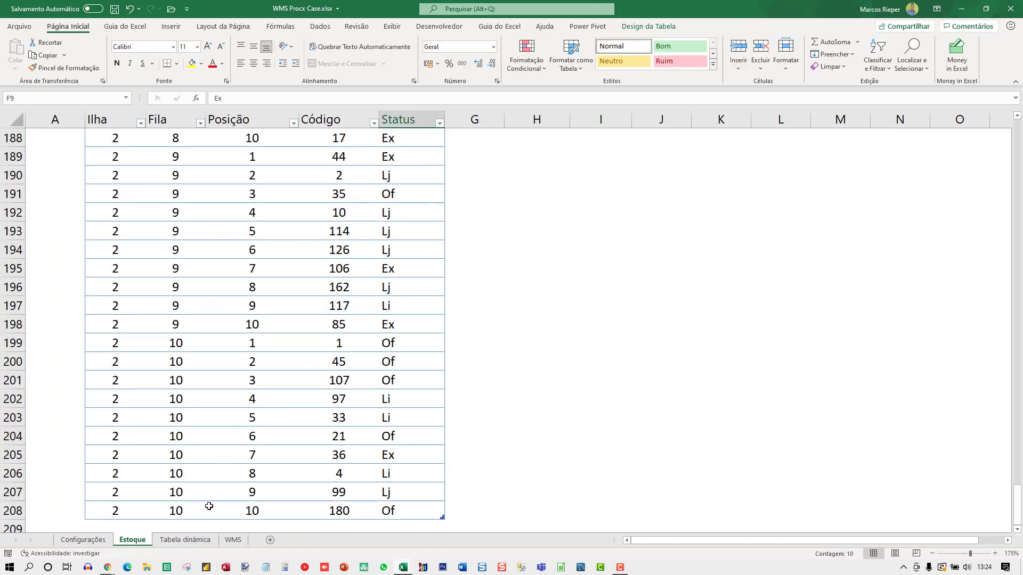
click(185, 540)
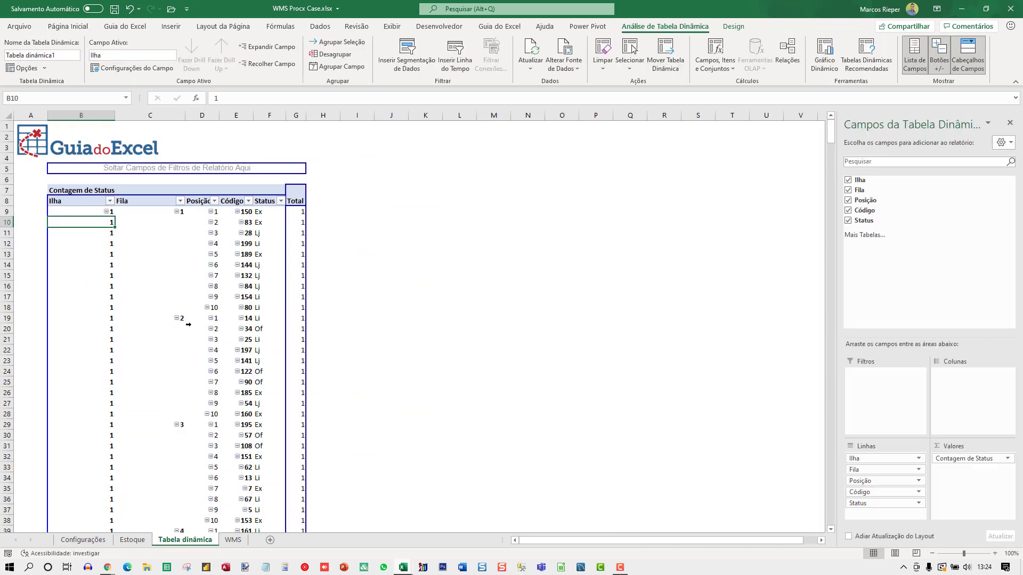
- Turn on Repeat item labels for the Fila field
right_click(155, 220)
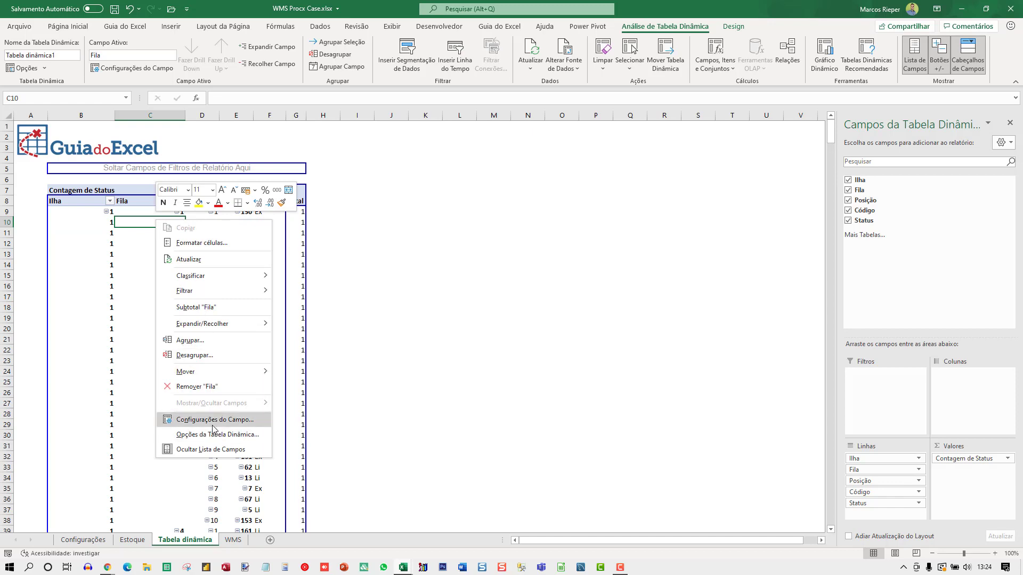
click(215, 420)
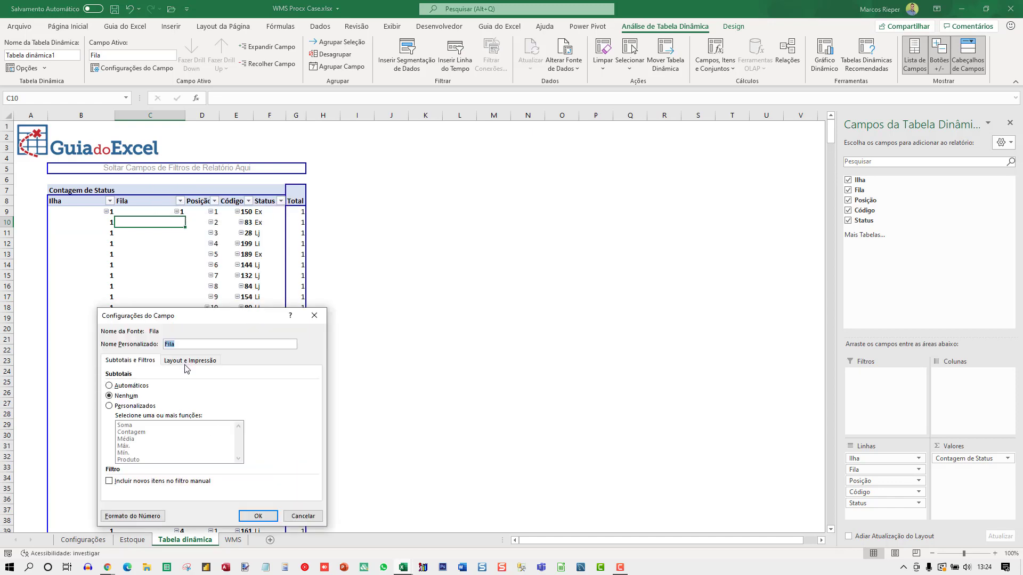
click(185, 364)
click(140, 432)
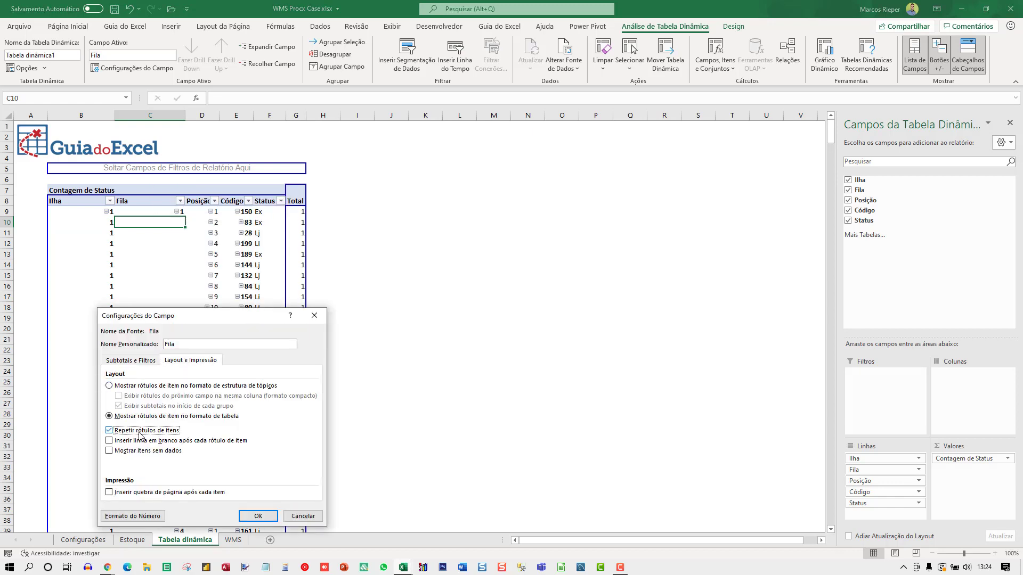
click(257, 516)
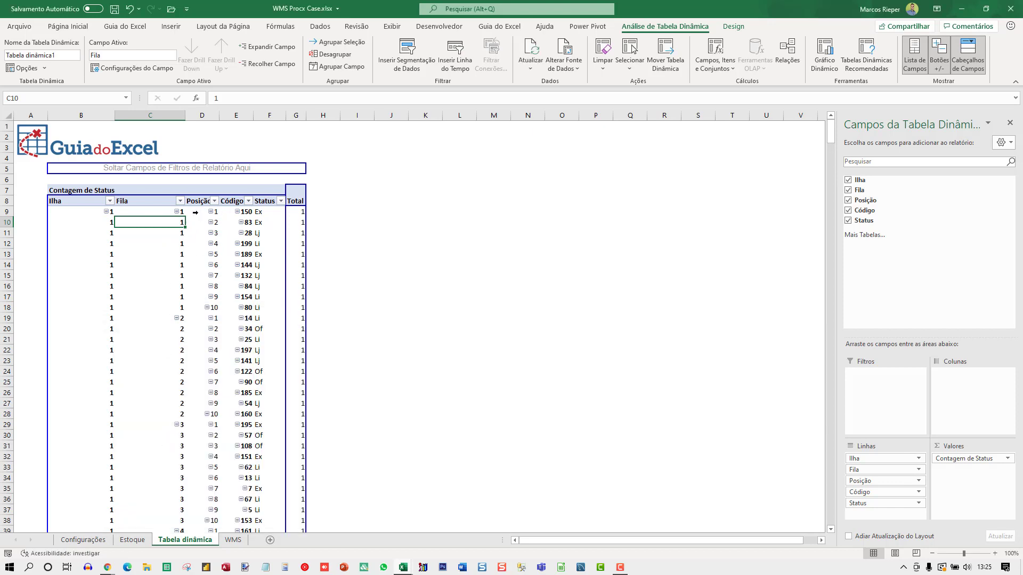
- Turn on Repeat item labels for the Posição field
right_click(196, 212)
click(242, 412)
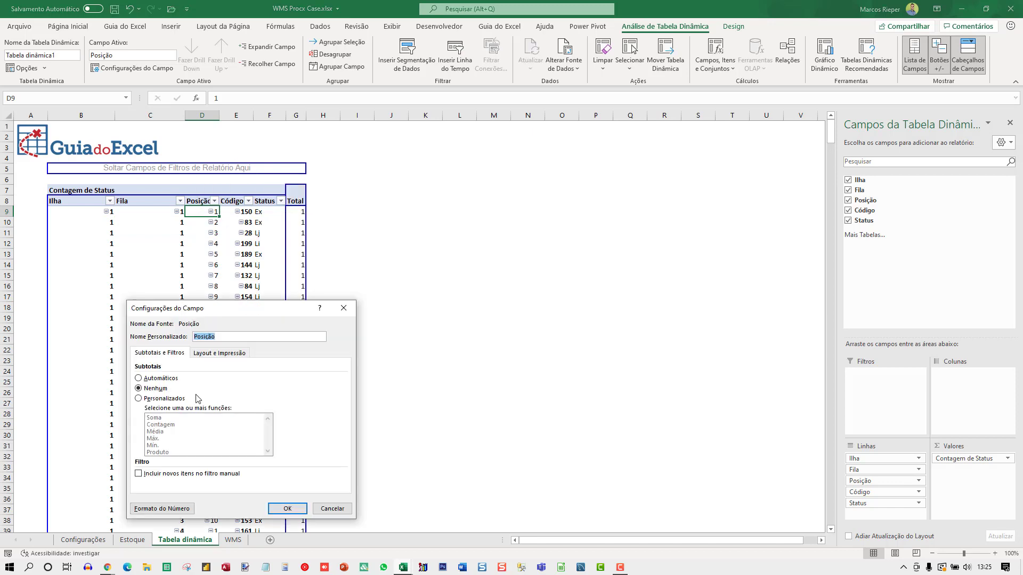
click(209, 353)
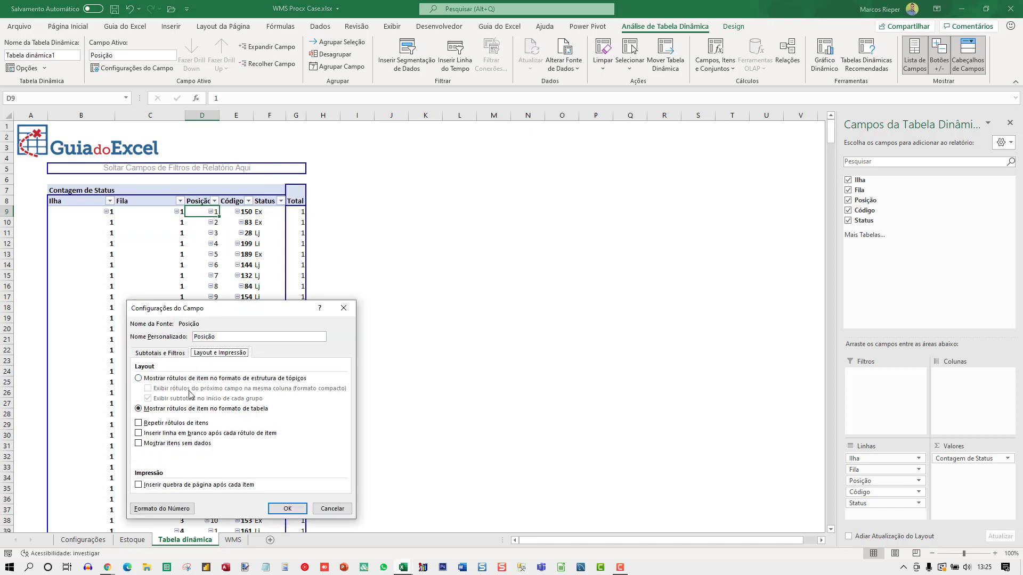
click(168, 424)
click(287, 508)
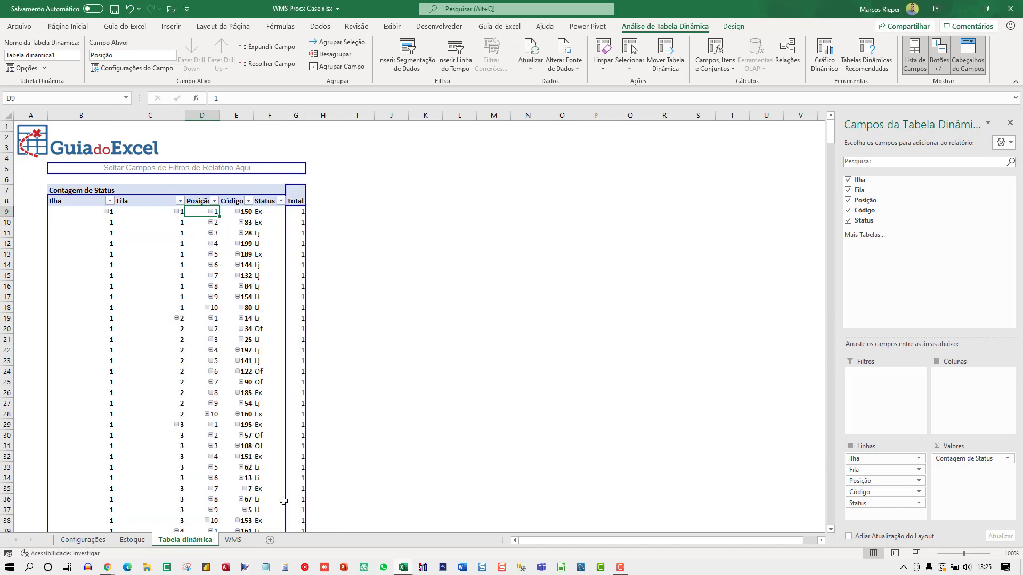
- Dismiss the Status menu, scroll through the flat pivot, and click cell H11 outside it
right_click(259, 223)
key(Escape)
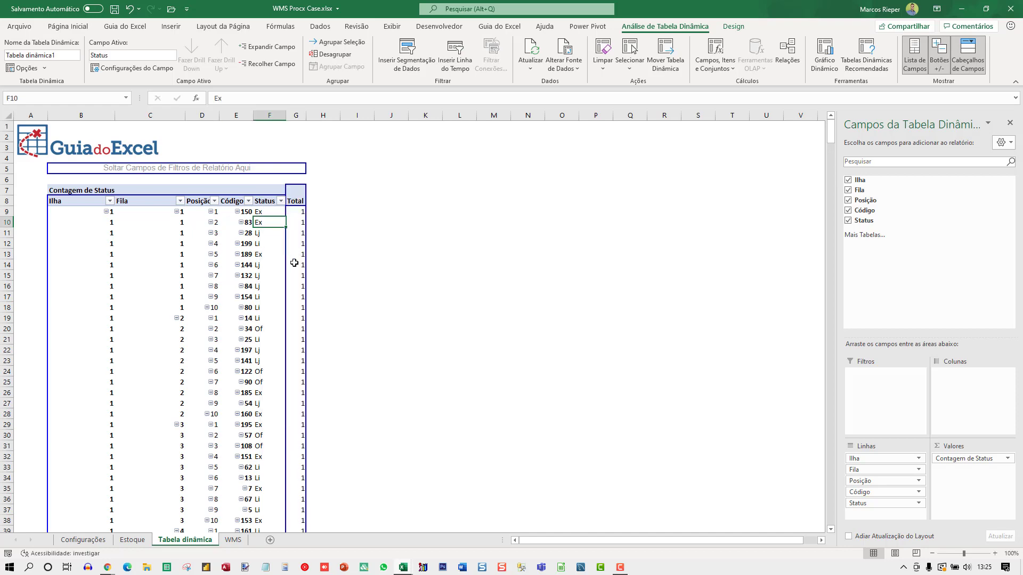
scroll(296, 271, down, 20)
scroll(302, 292, up, 20)
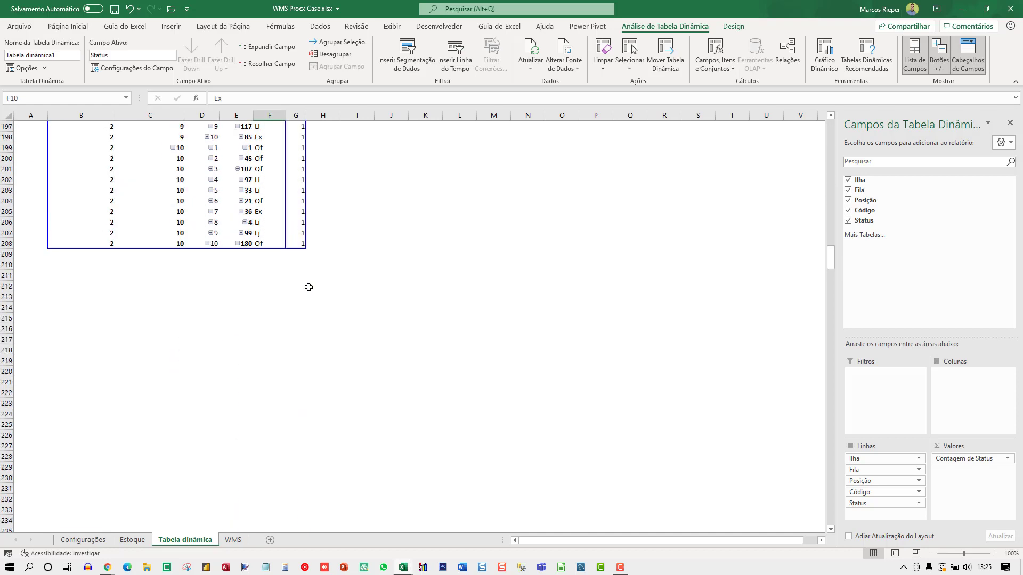
scroll(309, 281, up, 19)
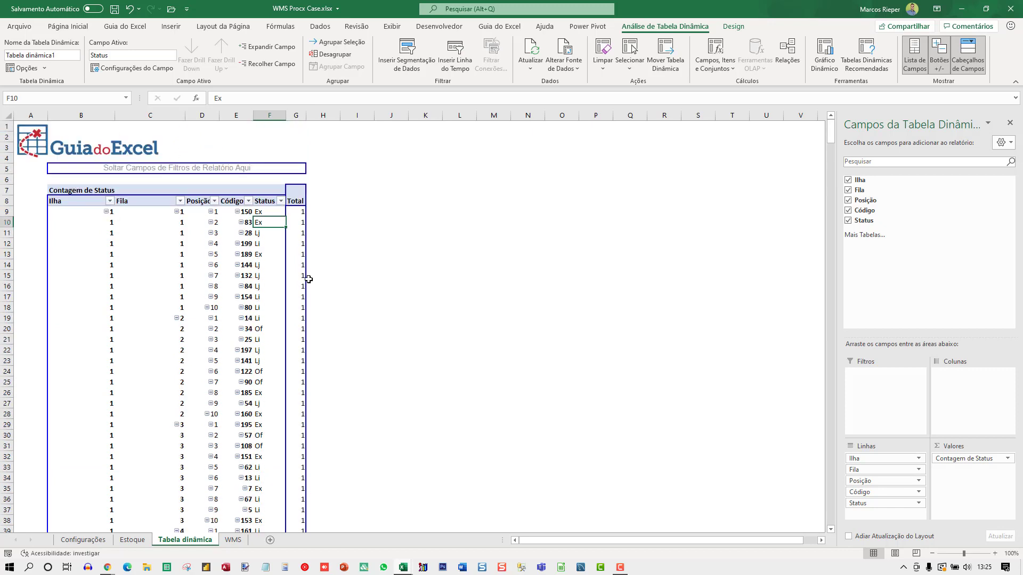
click(202, 234)
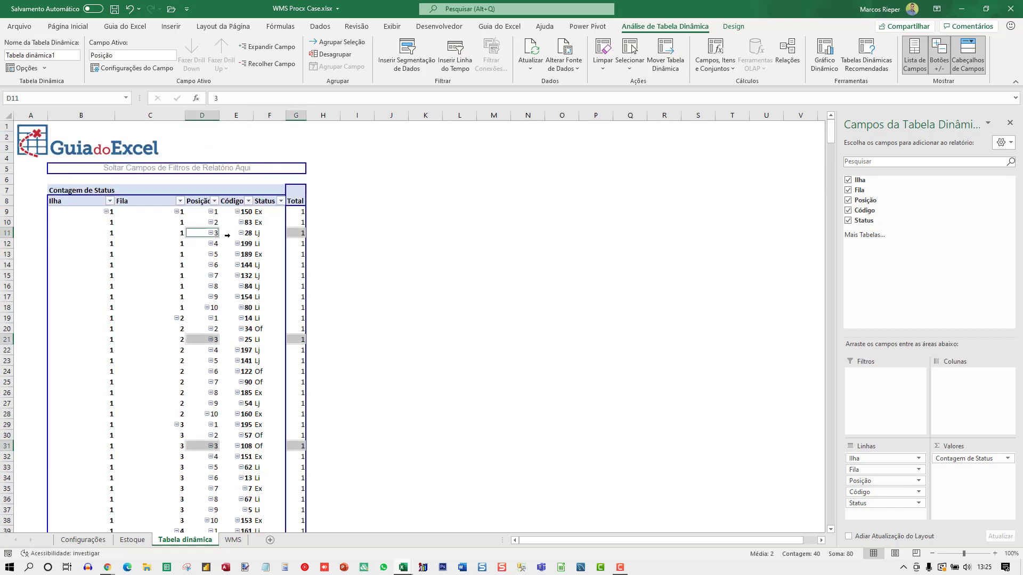
click(328, 230)
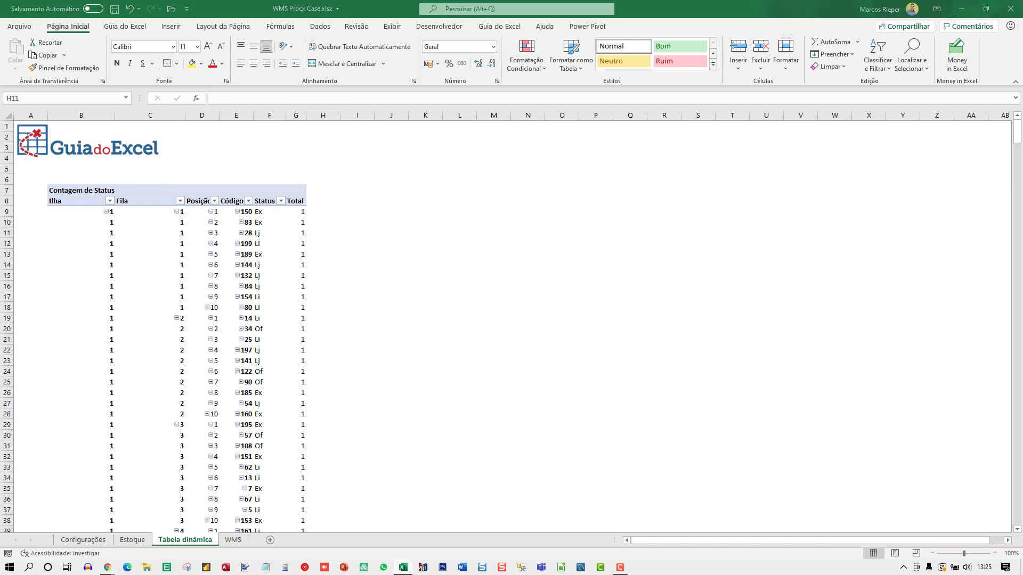
- Cut the portable-toilet photo from WMS and paste it into a new Planilha1 sheet
click(233, 539)
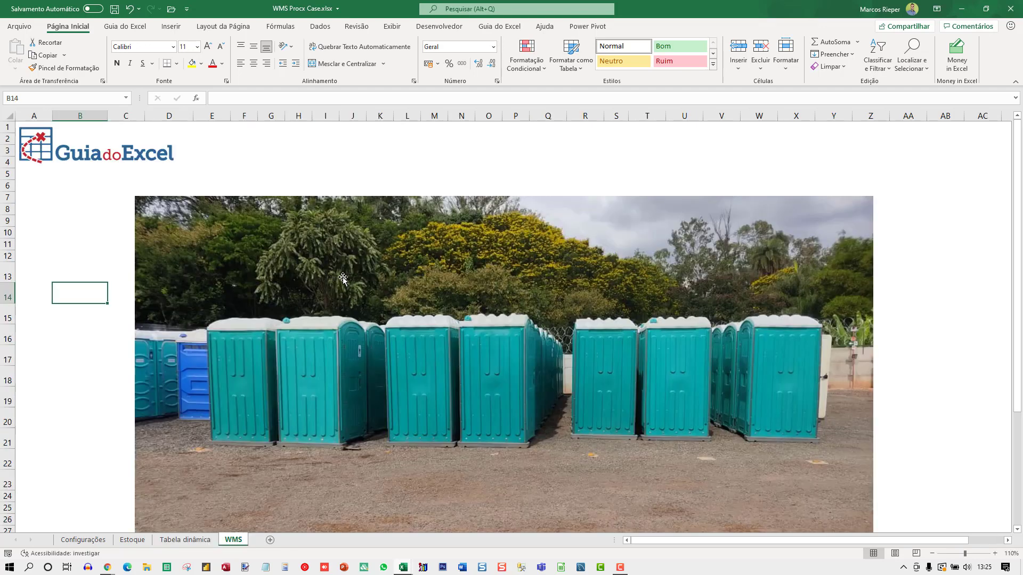
click(343, 277)
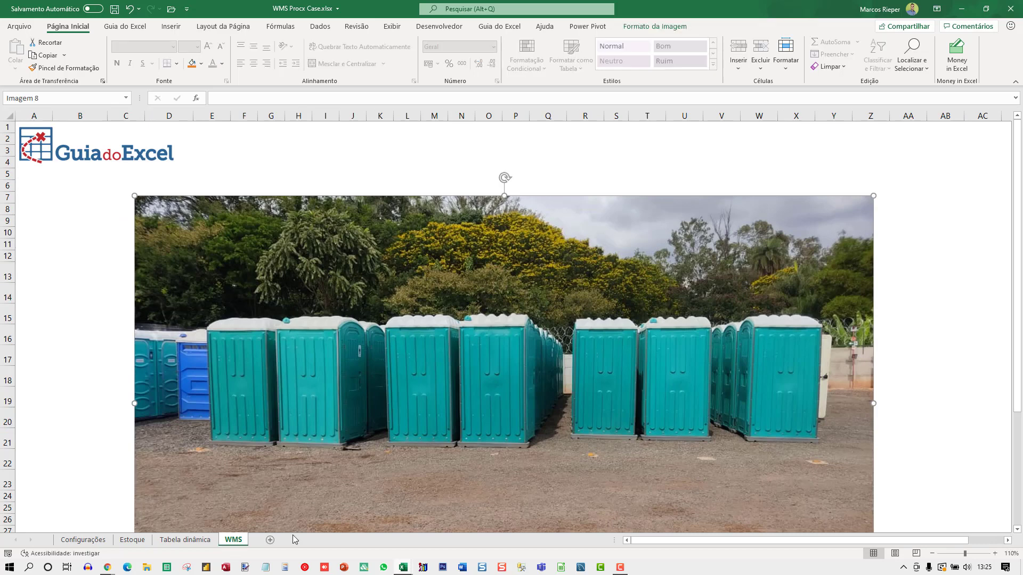
click(269, 540)
click(234, 540)
key(ctrl+x)
click(270, 540)
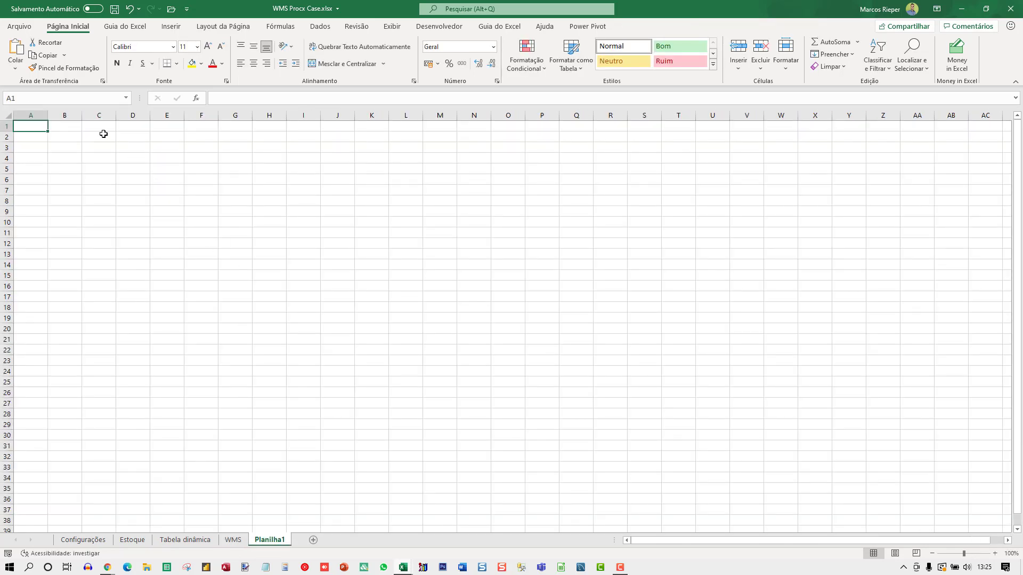
key(ctrl+v)
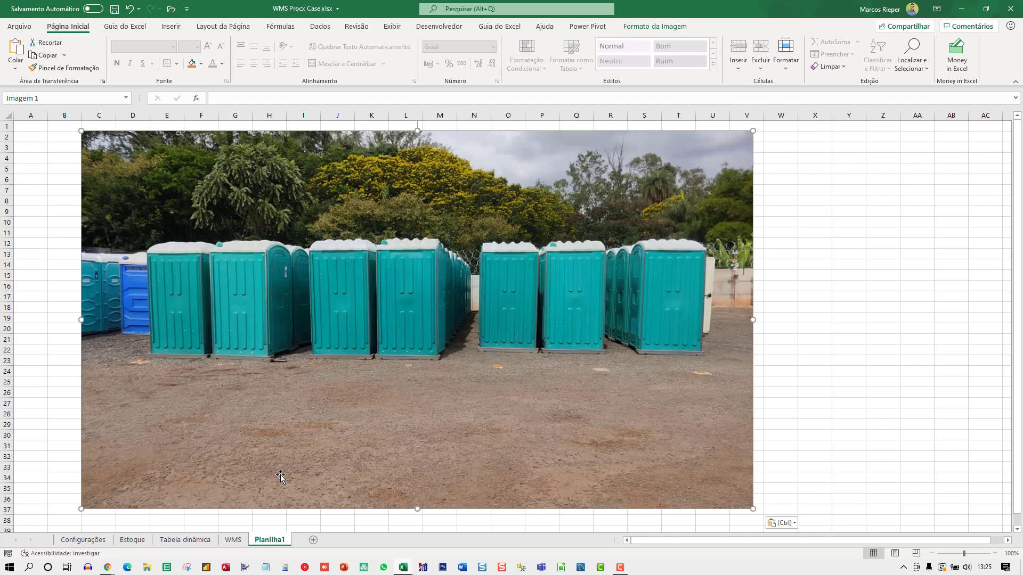
click(233, 540)
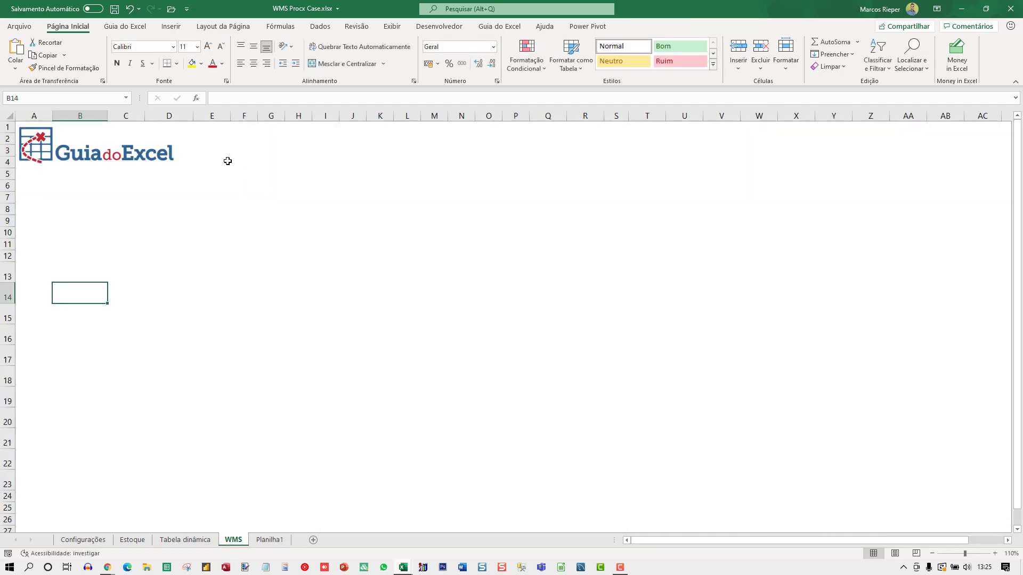
key(Right)
key(Right)
key(Right)
key(Right)
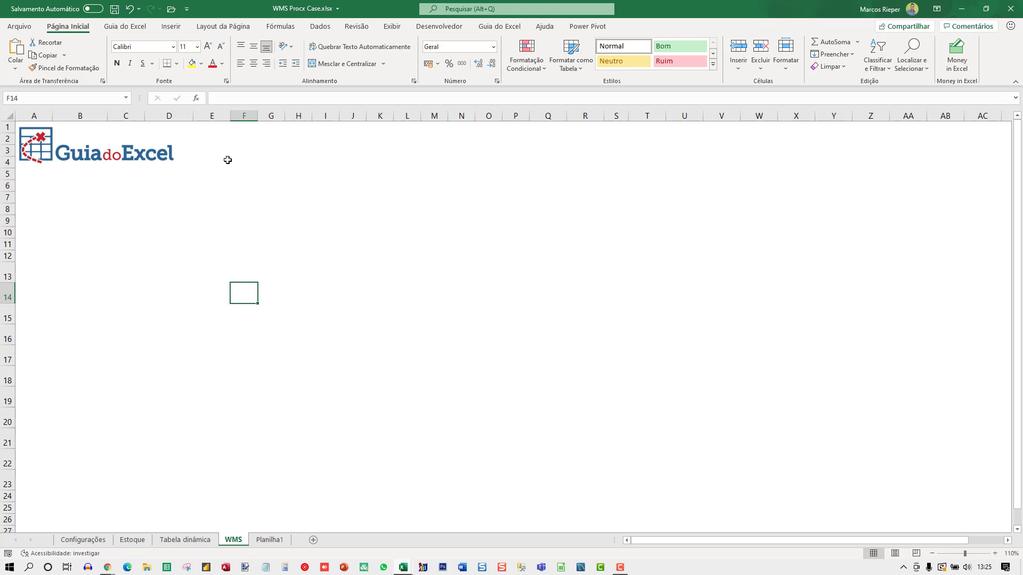
- Type the numbers 1 to 10 down column F
key(Down)
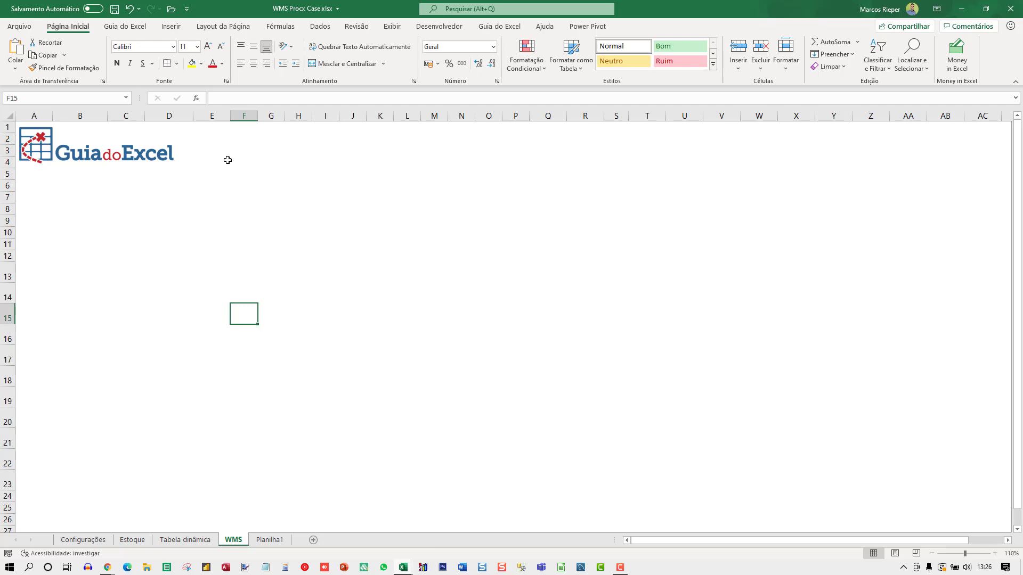
text(1 2 3 4 5 6 7)
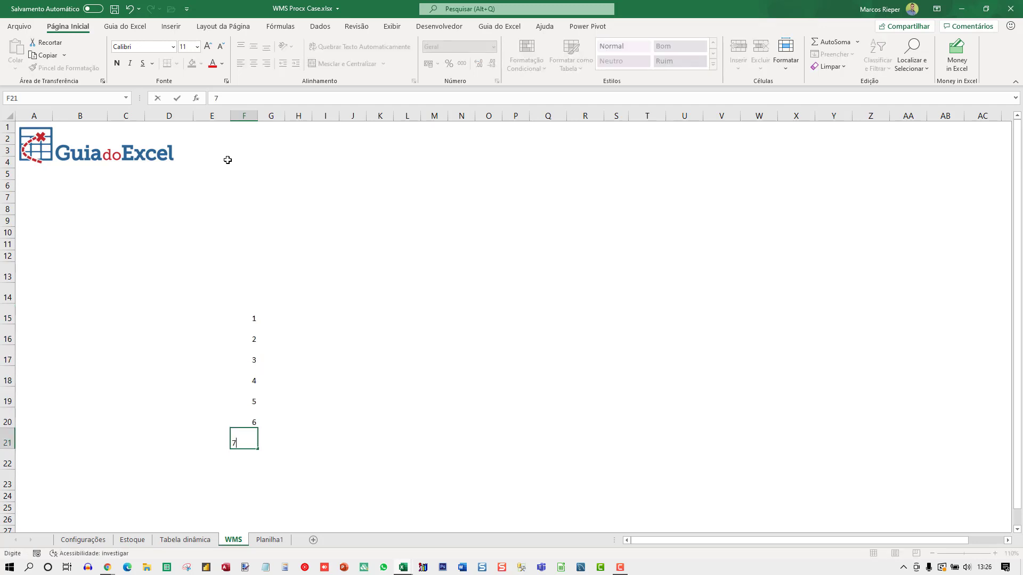
key(Return)
text(8)
key(Return)
text(9)
key(Return)
text(10)
key(Up)
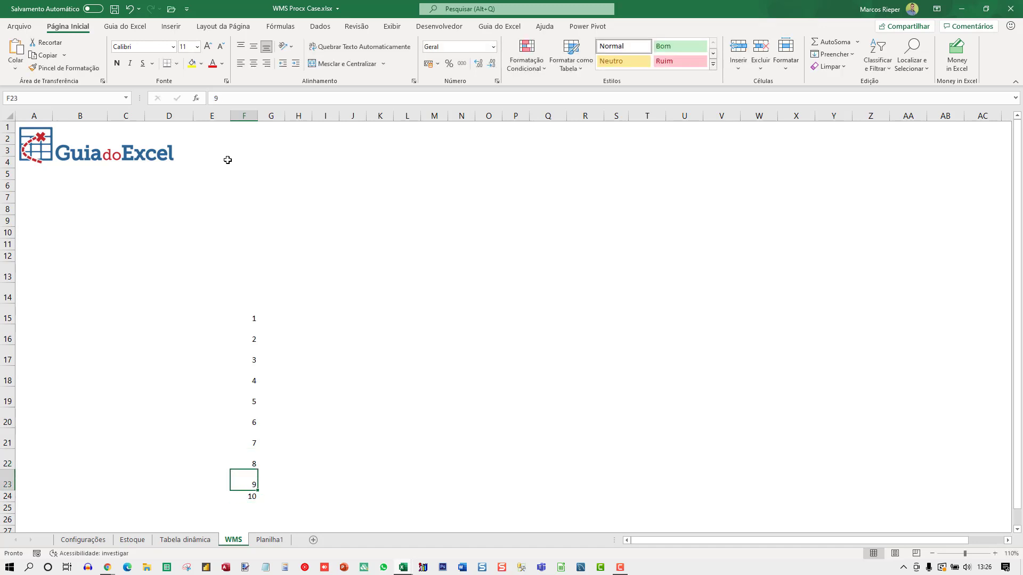
key(Up)
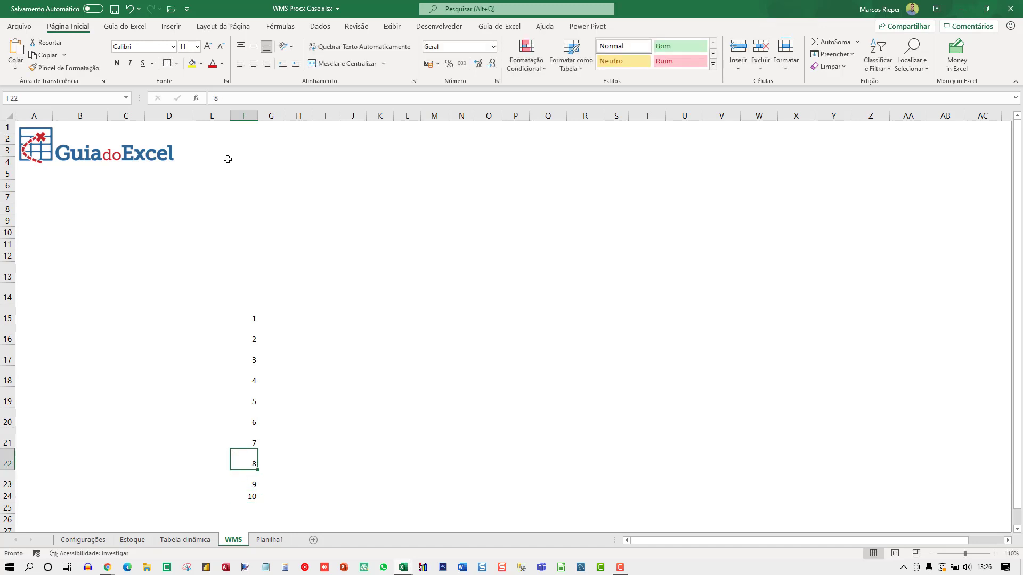
key(Down)
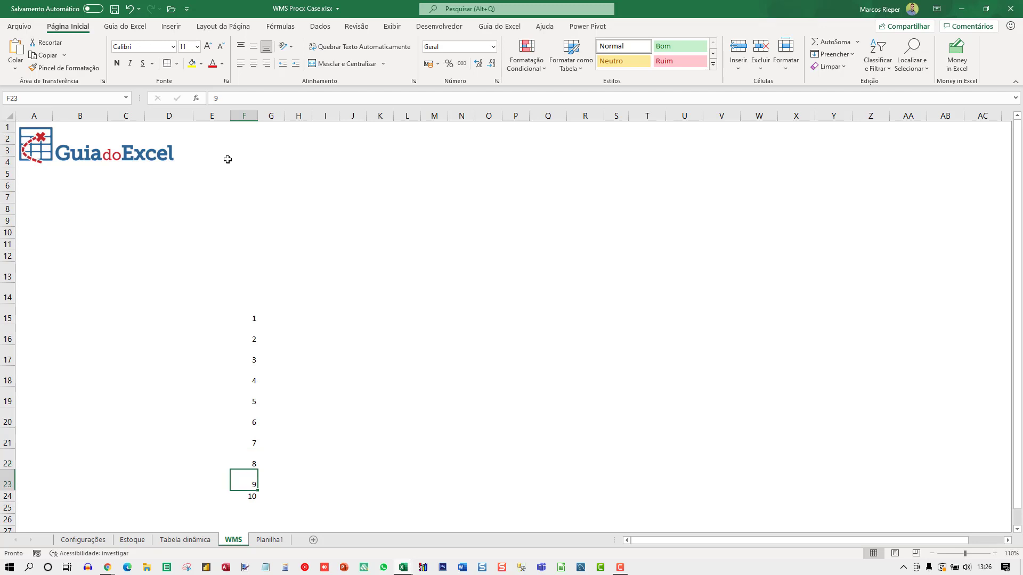
- Move the 1–10 column up into F14:F23 and centre it horizontally and vertically
key(ctrl+a)
key(ctrl+c)
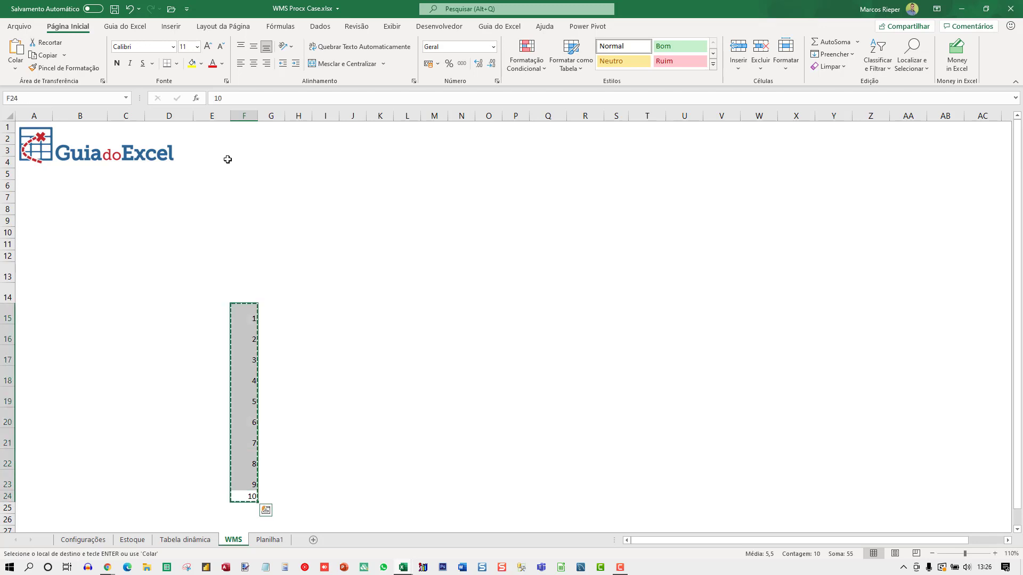
key(ctrl+Up)
key(Up)
key(ctrl+v)
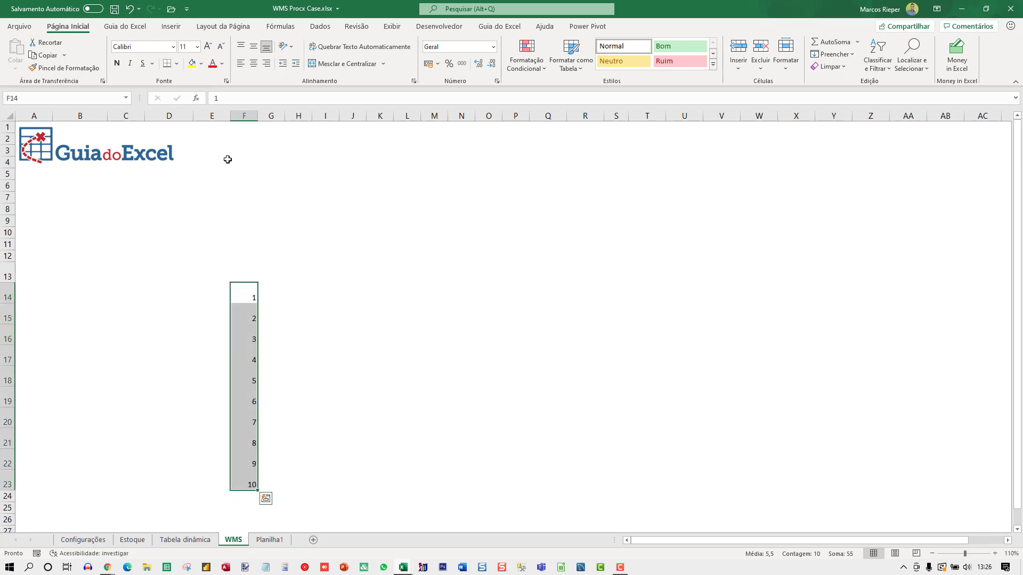
key(Escape)
click(254, 64)
click(254, 46)
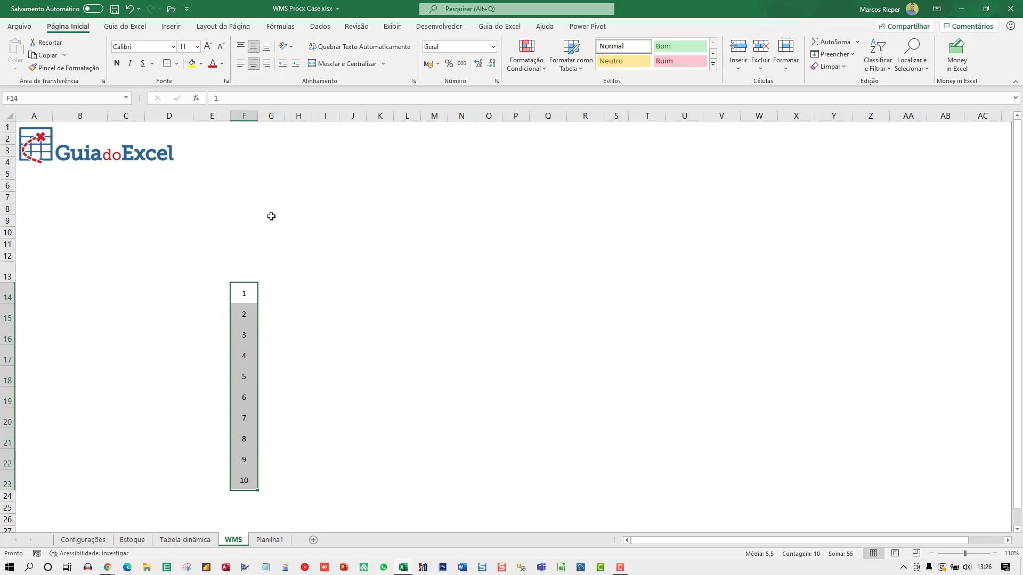
- Fill G13:P13 with 1 to 10 from a 1, 2 series and centre them
click(267, 269)
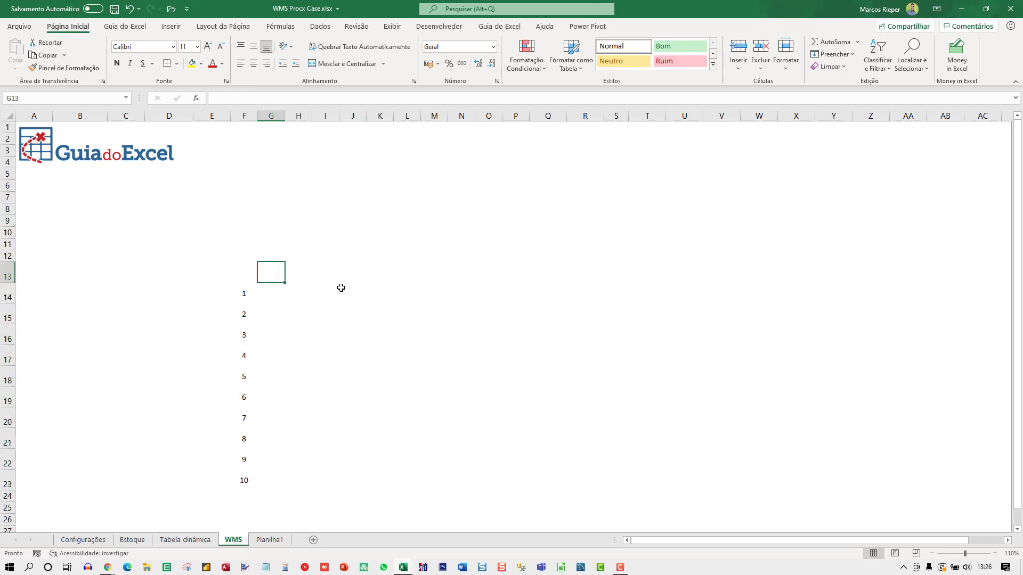
text(1)
key(Tab)
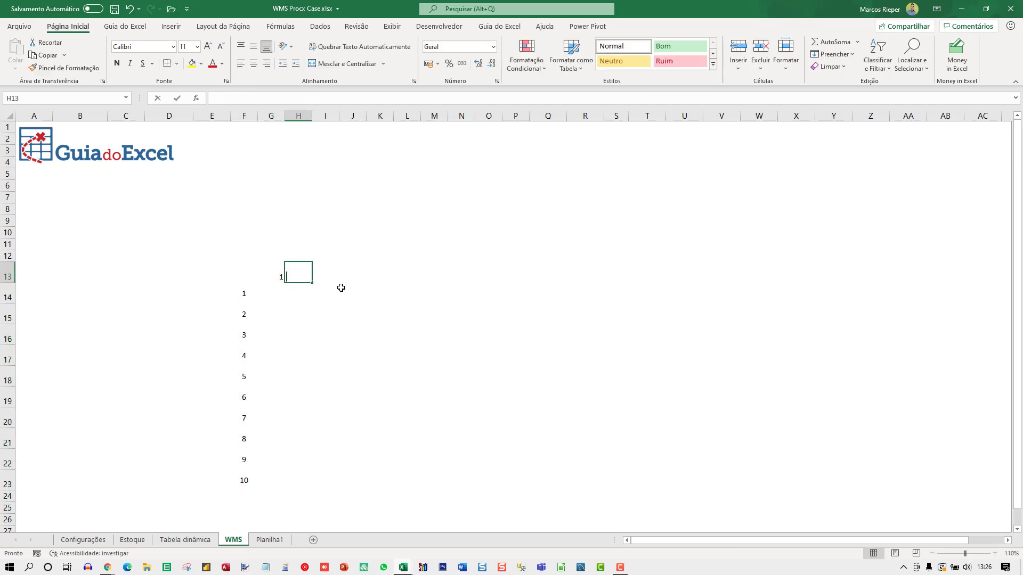
text(2)
key(Tab)
drag(277, 276, 531, 278)
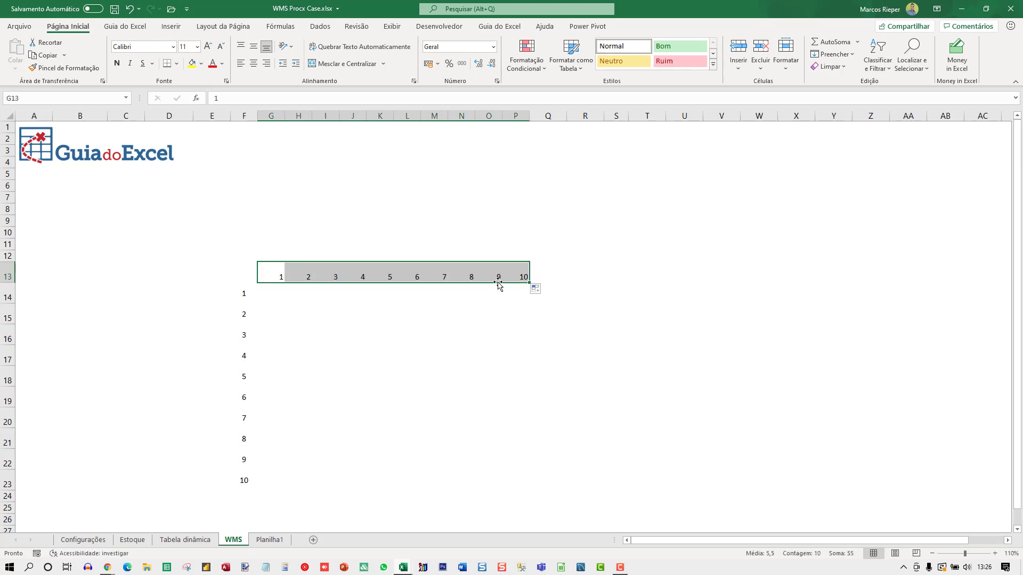
click(254, 64)
click(254, 47)
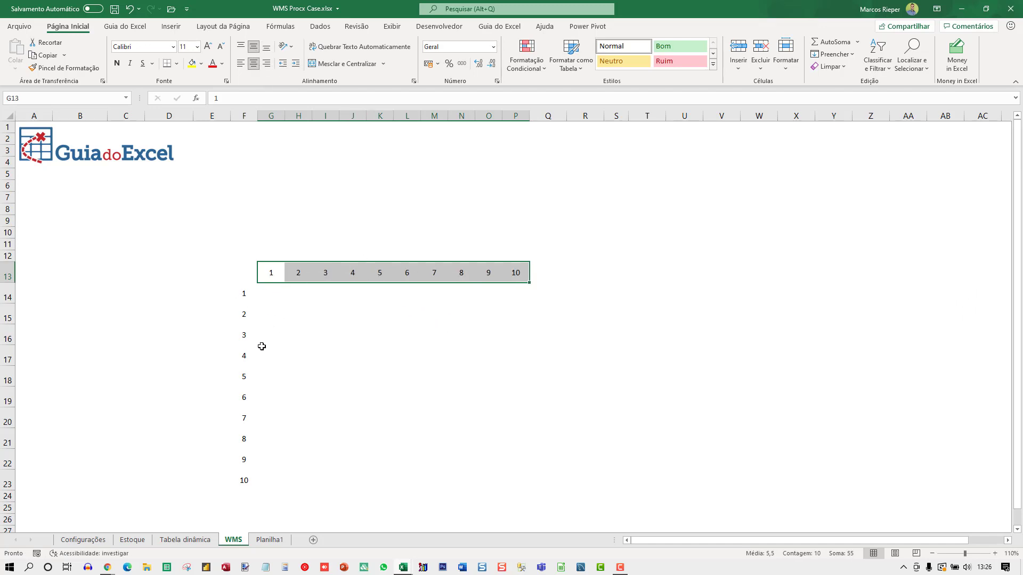
click(294, 448)
click(265, 285)
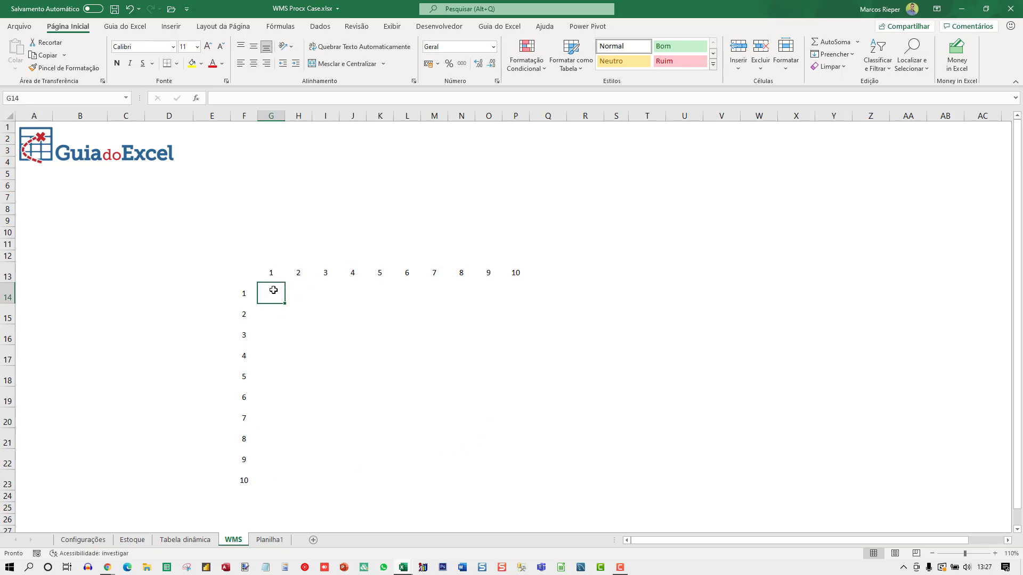
click(347, 325)
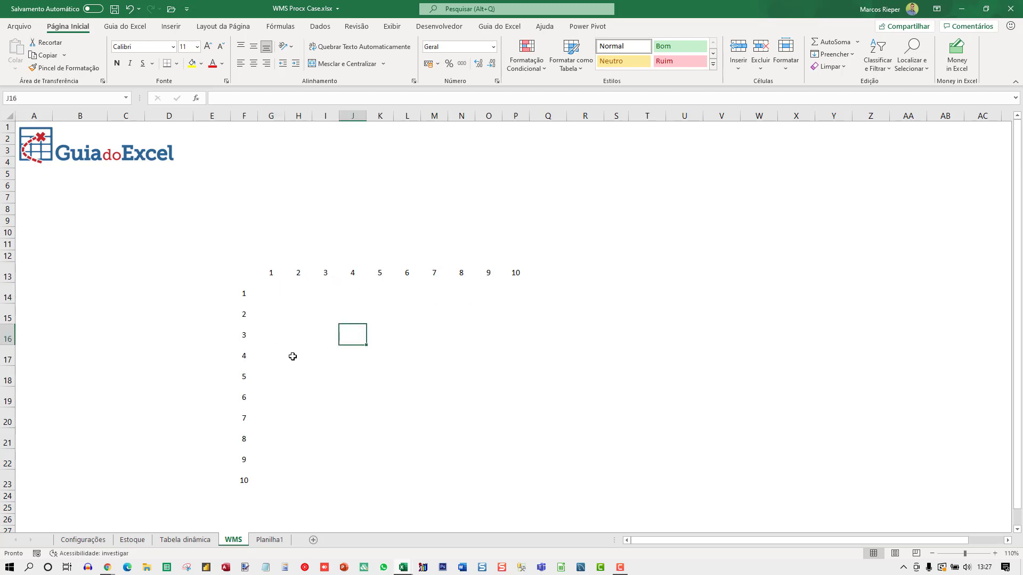
click(263, 288)
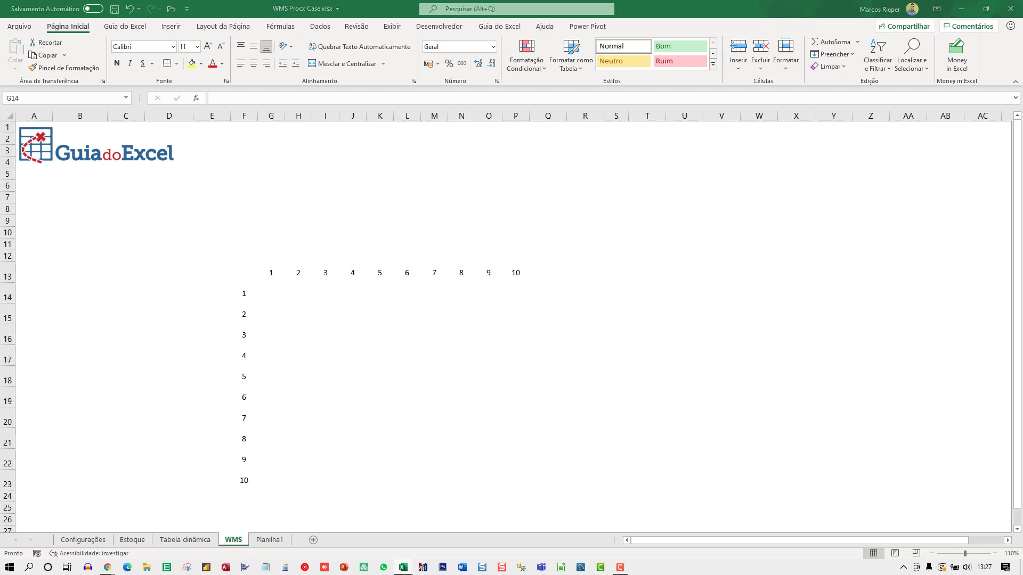
text(=PROCX)
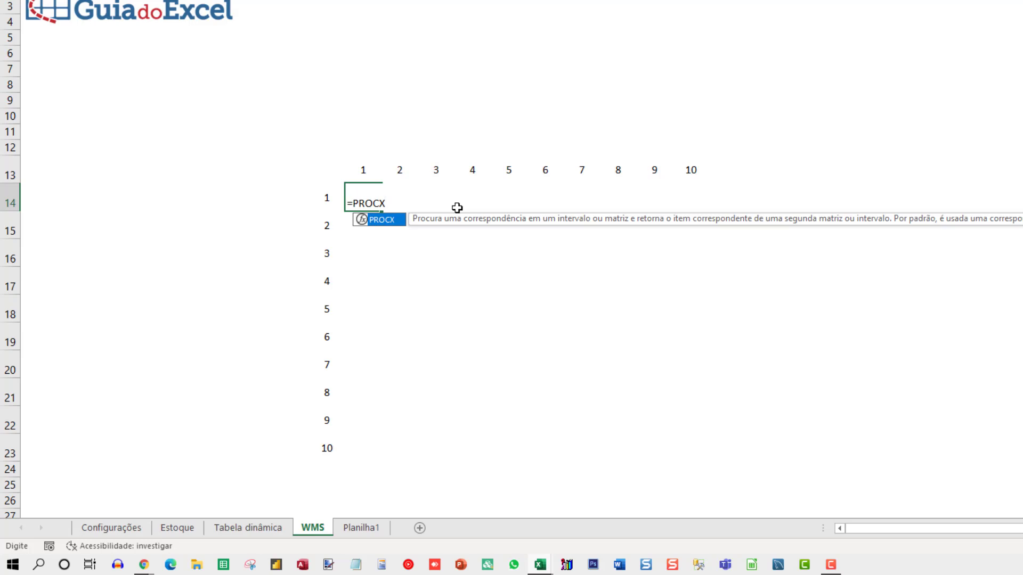
text(()
- Restart the G14 formula as =PROCX(F14&"-"&G13 and preview the key as 1-1
key(Escape)
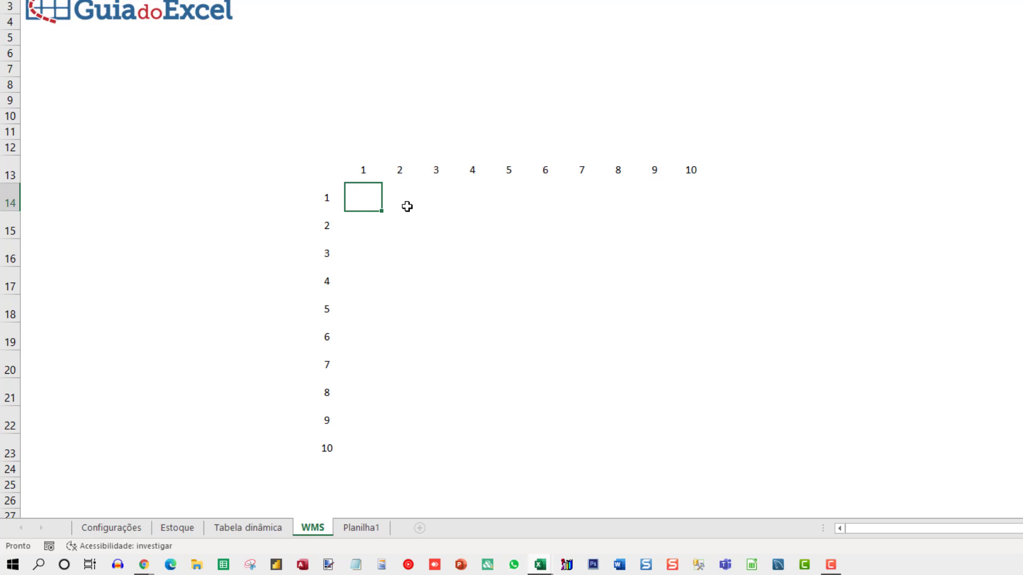
text(=)
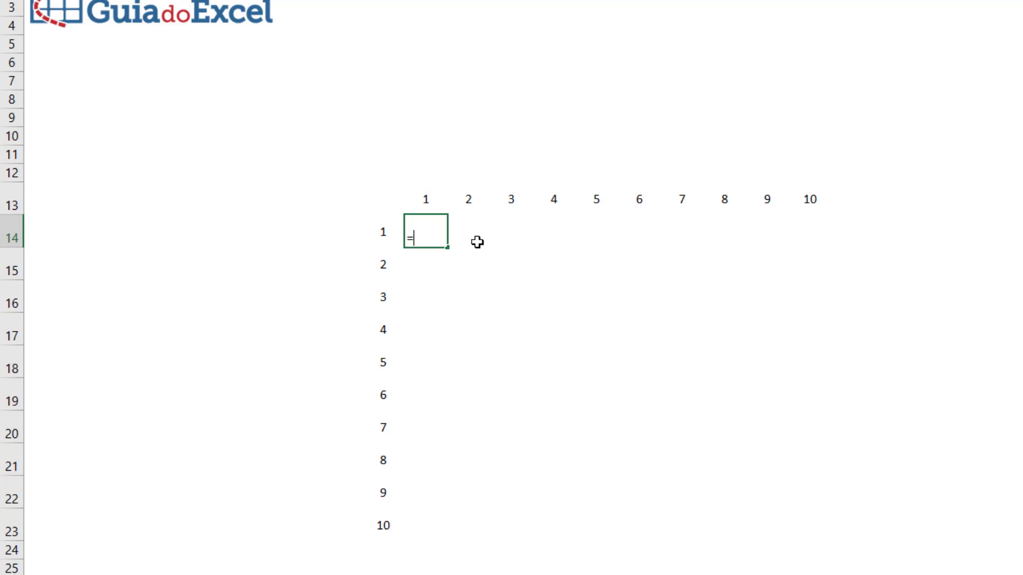
text(PRO)
key(BackSpace)
key(BackSpace)
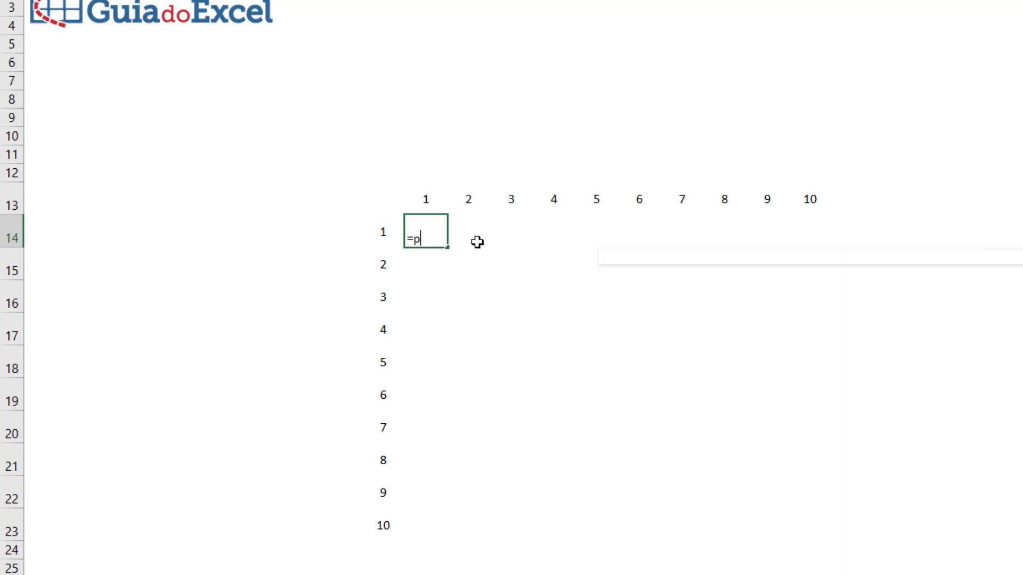
text(ROCX)
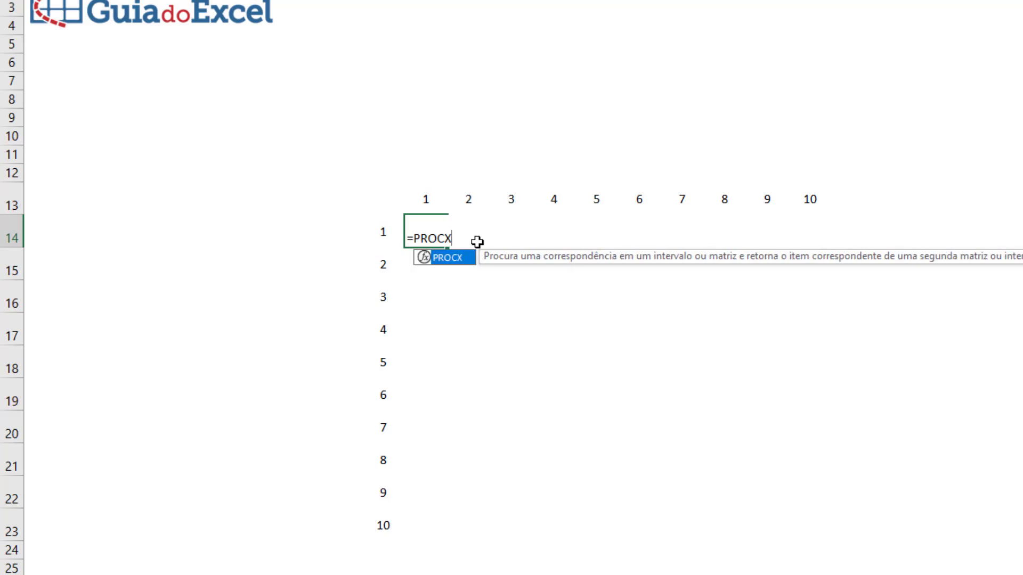
text(()
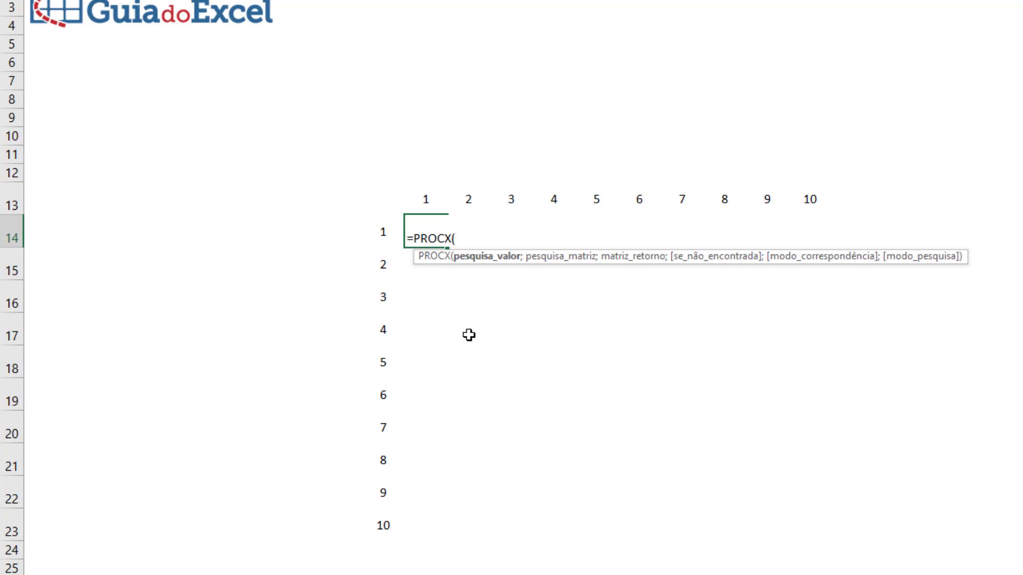
text(F14&"-")
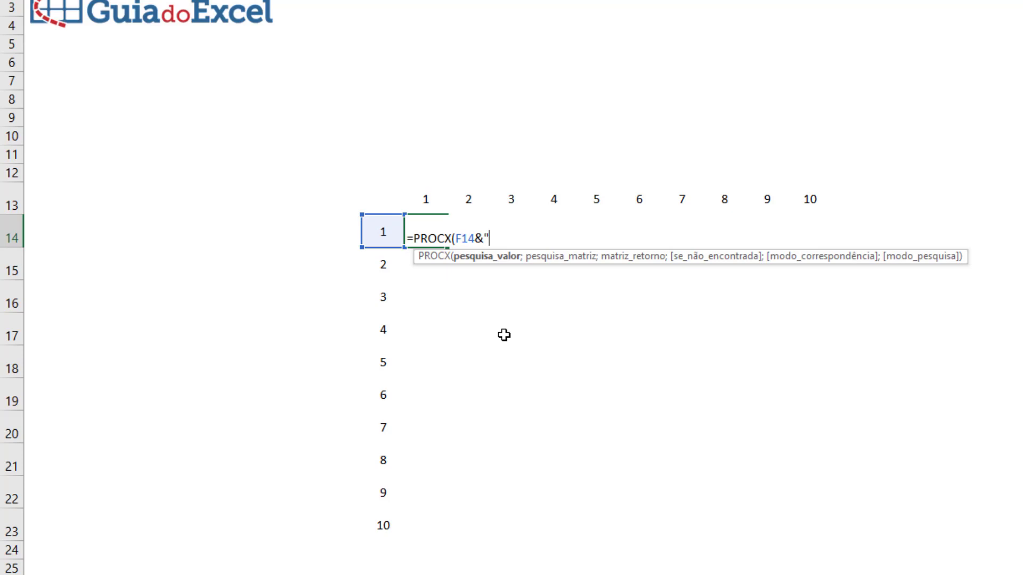
text(&)
click(430, 195)
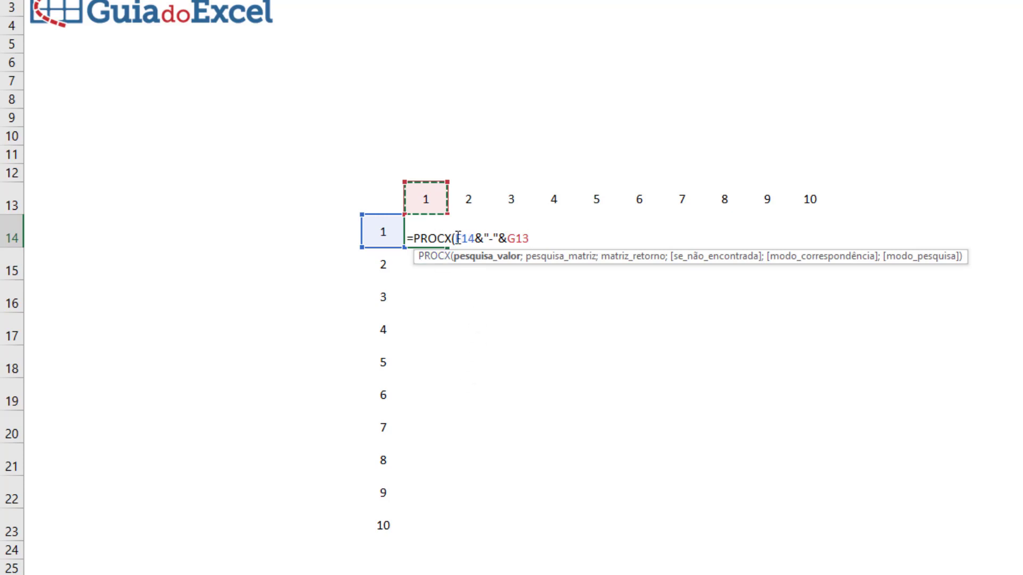
drag(455, 238, 553, 245)
key(F9)
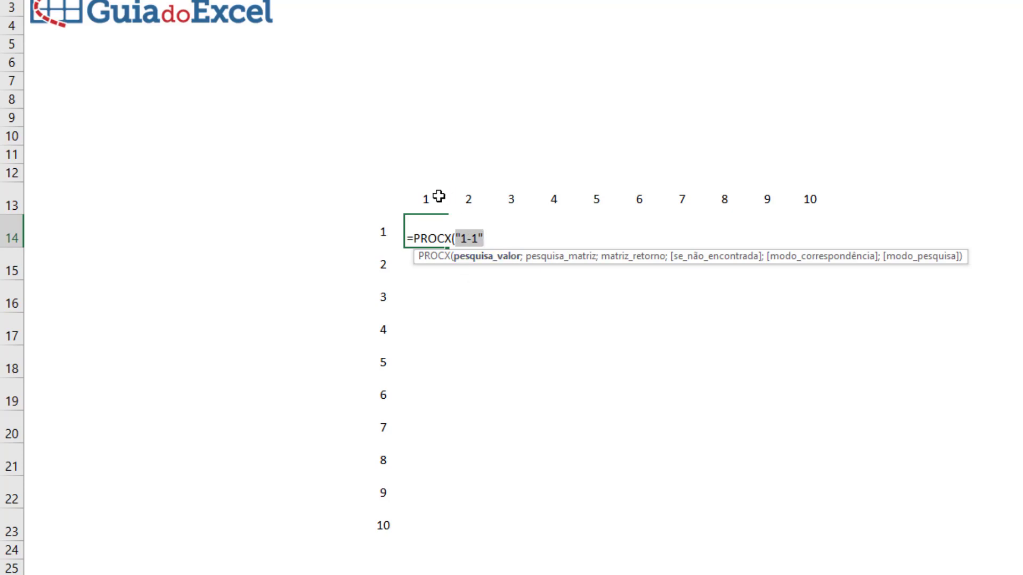
key(ctrl+z)
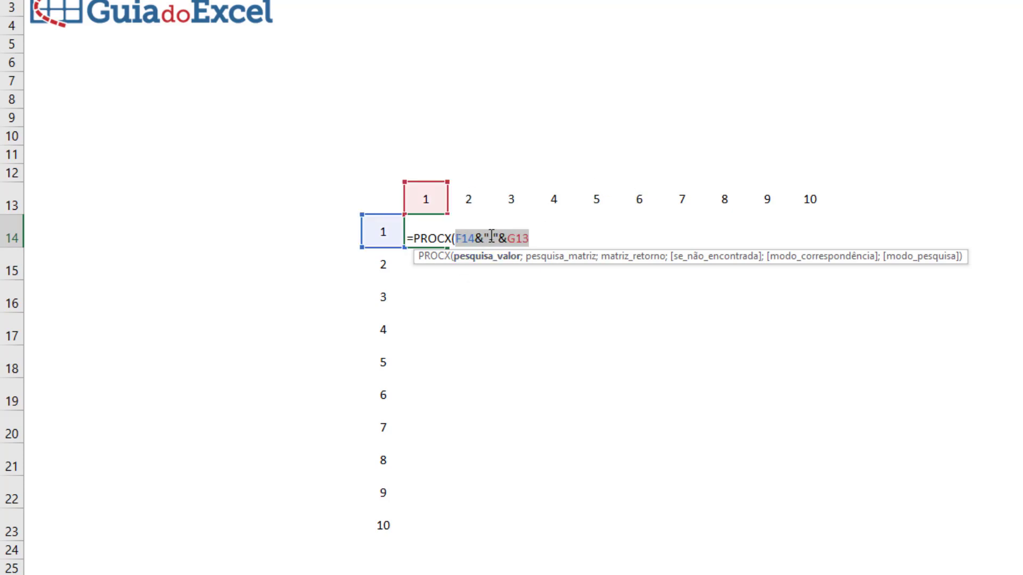
- Expand the lookup value to absolute ranges $F$14:$F$23 and $G$13:$P$13
drag(476, 238, 455, 239)
drag(382, 231, 367, 525)
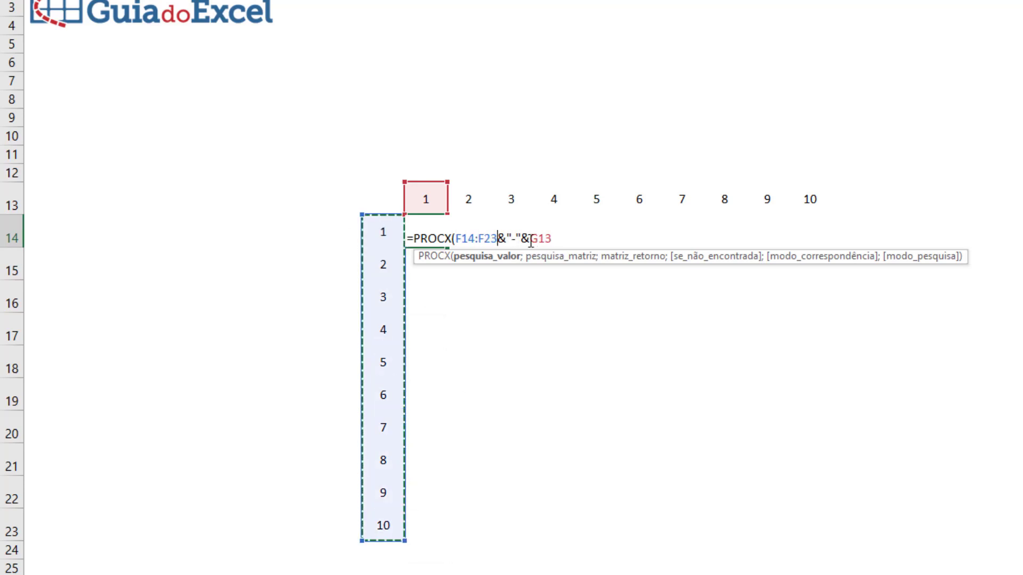
key(F4)
click(549, 240)
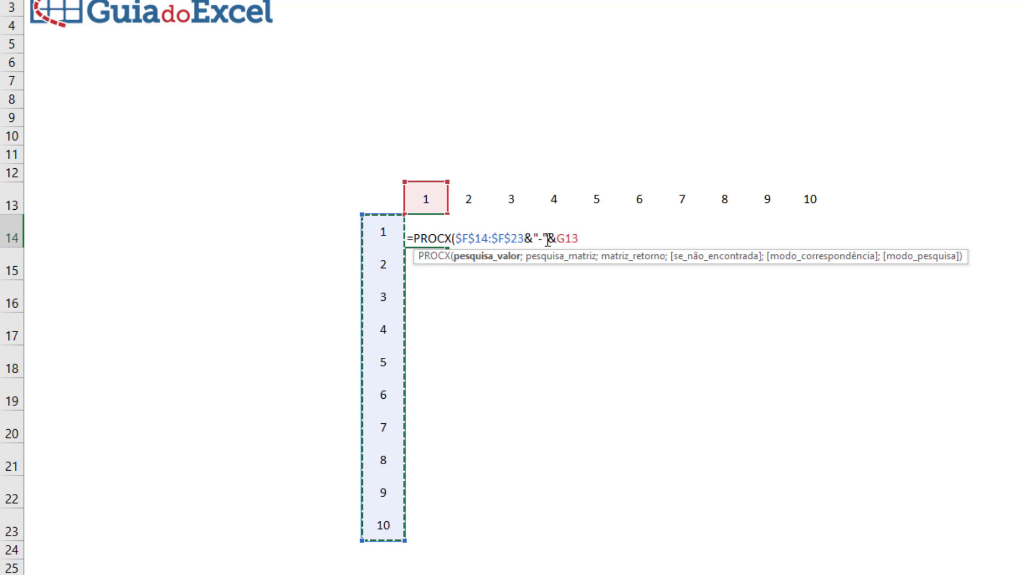
drag(557, 239, 612, 240)
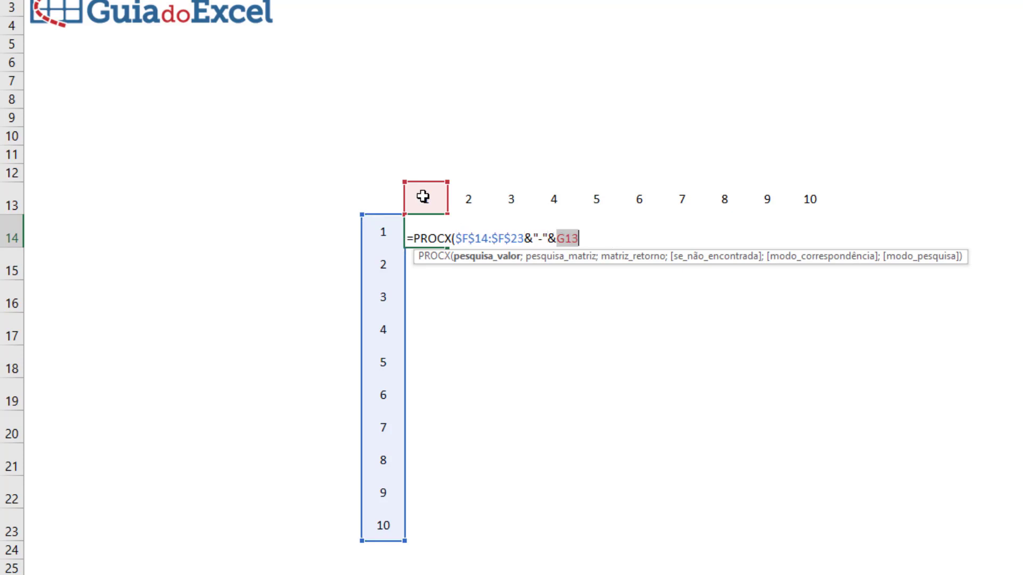
drag(423, 199, 812, 197)
key(F4)
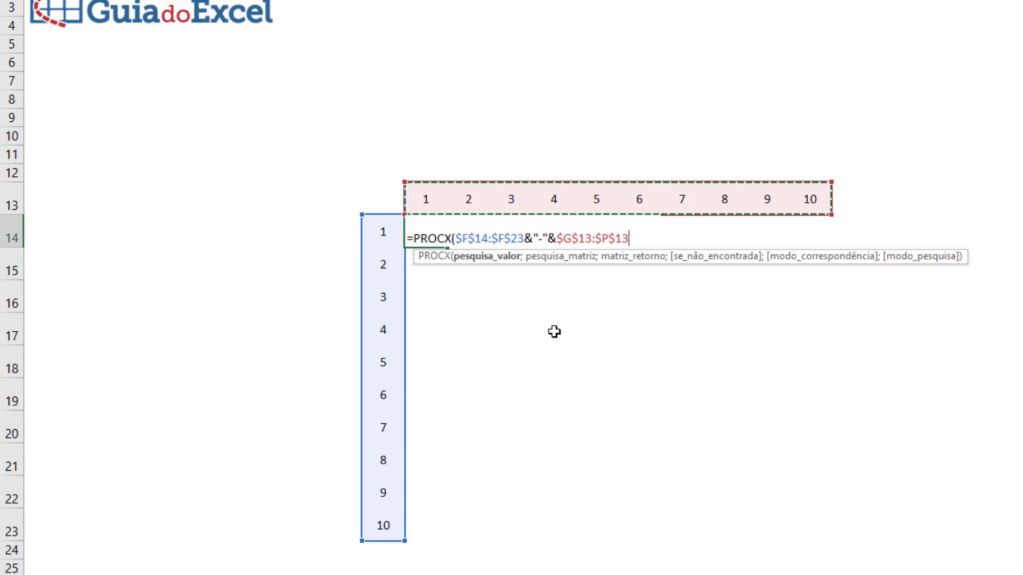
- Verify the joined lookup array with F9, add the ';' separator, then show Tabela dinâmica
shift+click(457, 239)
key(F9)
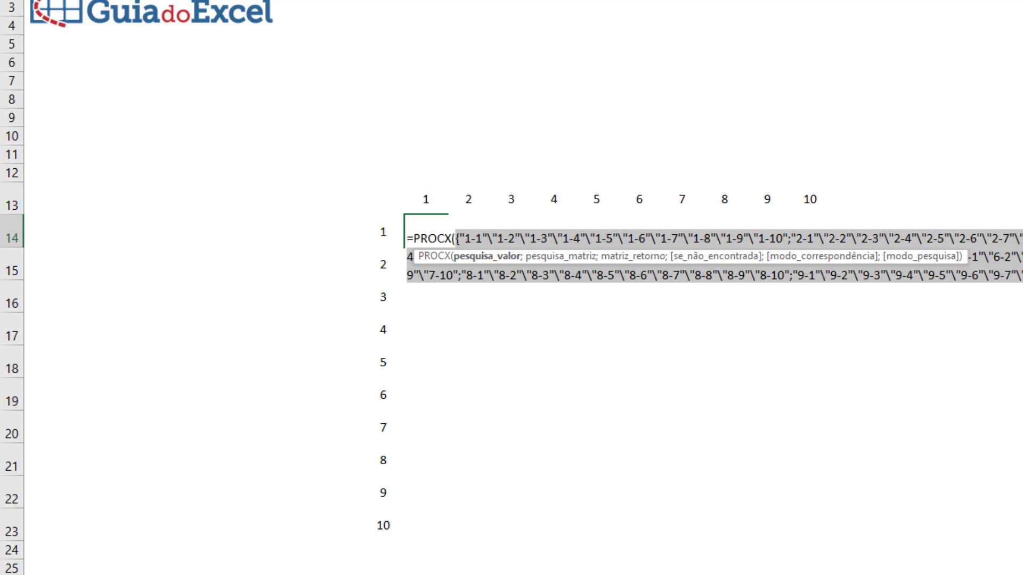
key(ctrl+z)
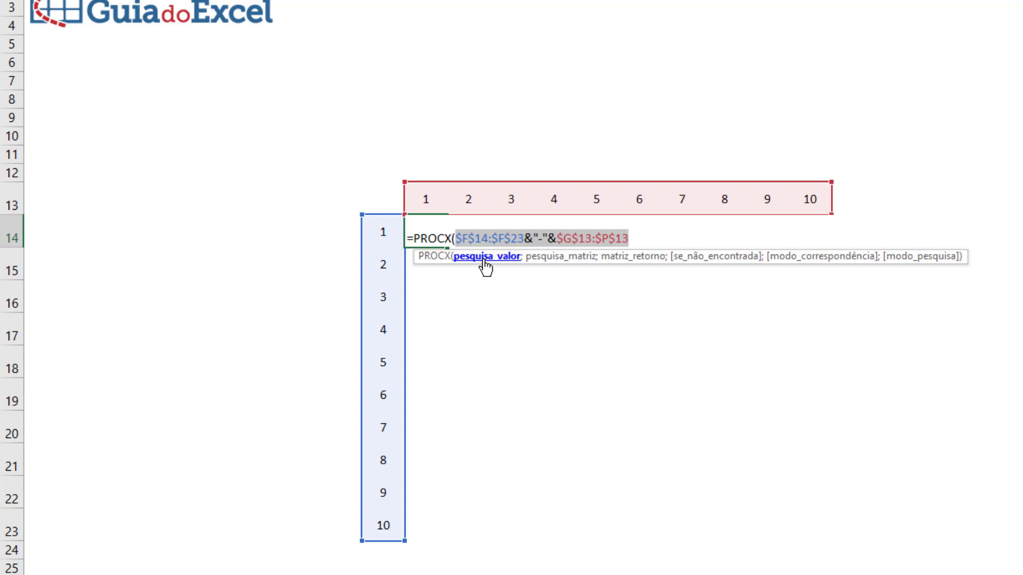
click(642, 236)
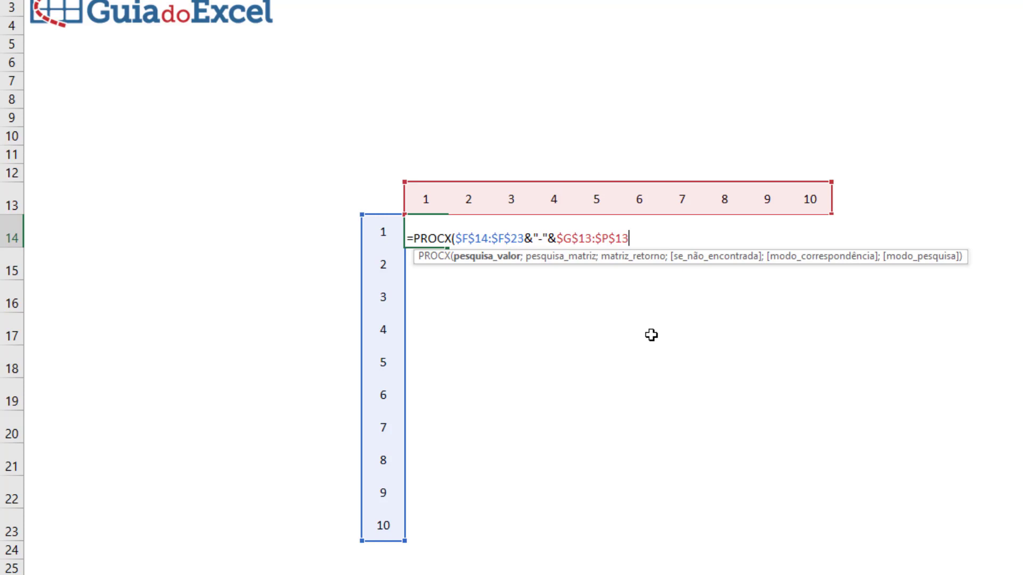
text(;)
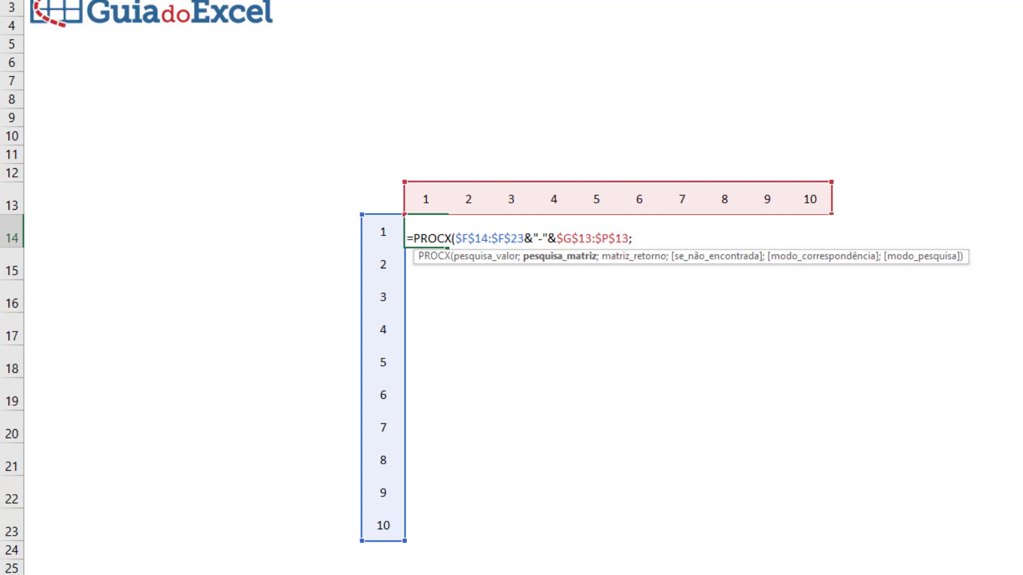
key(ctrl+Page_Down)
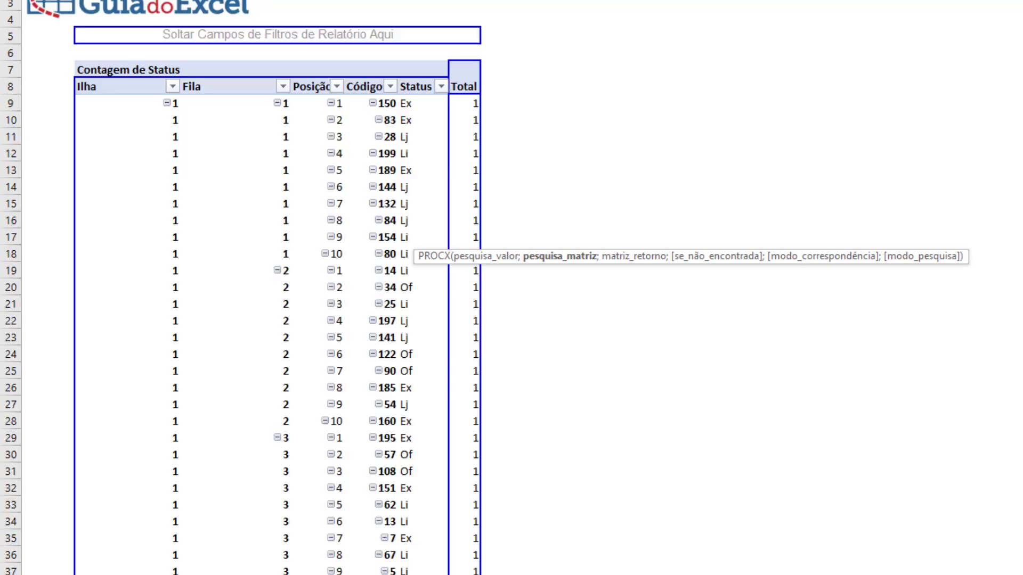
- Reference Fila C9:C208 and Posição D9:D208 on the pivot sheet as the lookup array
click(235, 107)
key(ctrl+shift+Down)
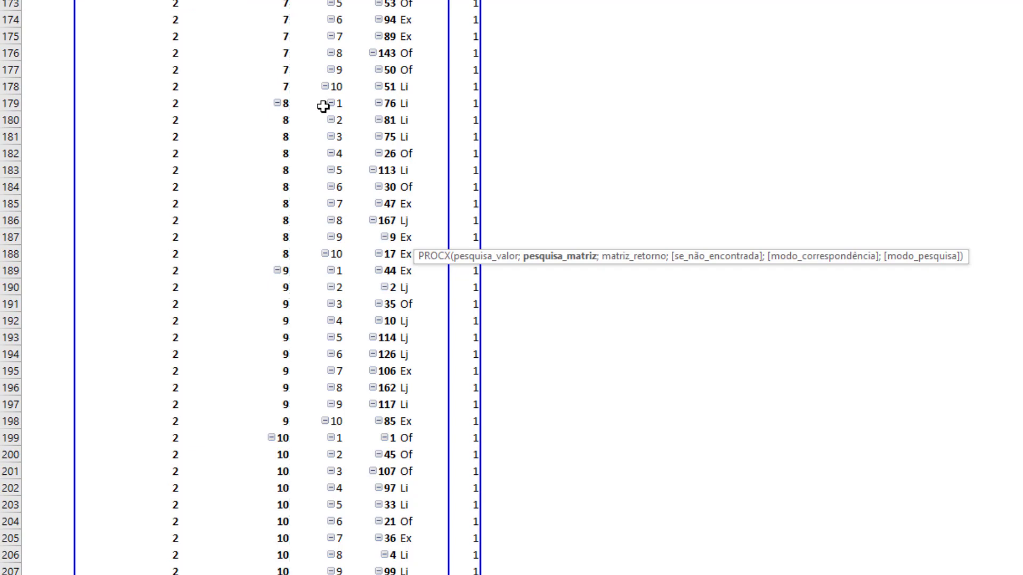
click(323, 106)
key(ctrl+shift+Up)
key(ctrl+shift+Down)
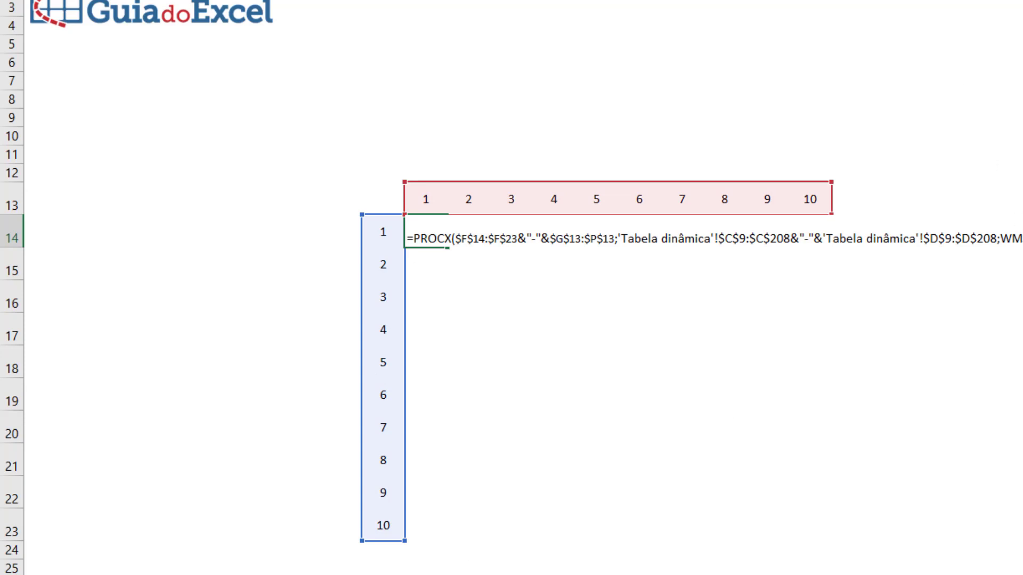
- Remove the stray WM text and verify the C&"-"&D lookup array with F9
key(BackSpace)
key(BackSpace)
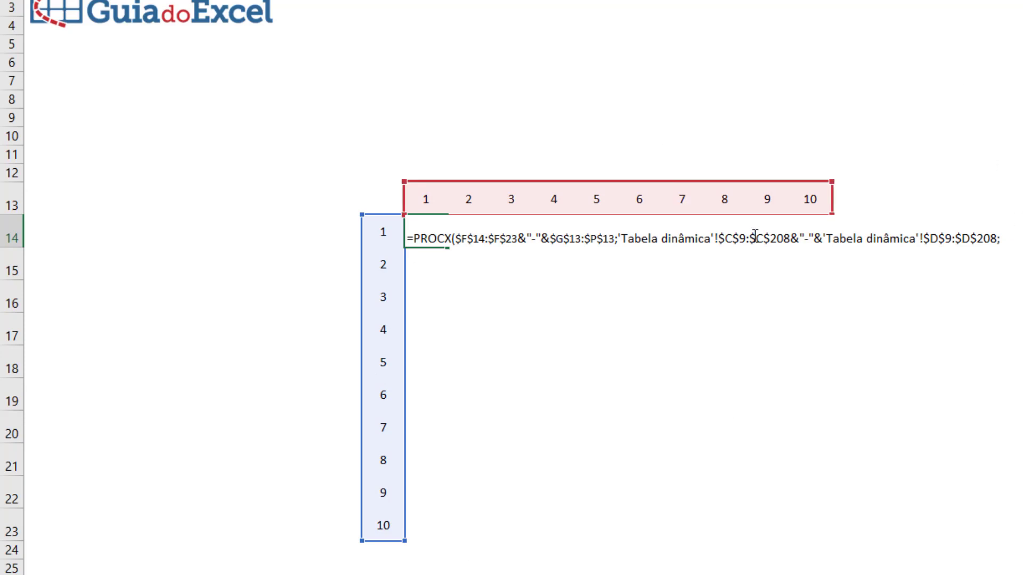
click(816, 241)
drag(633, 241, 1012, 238)
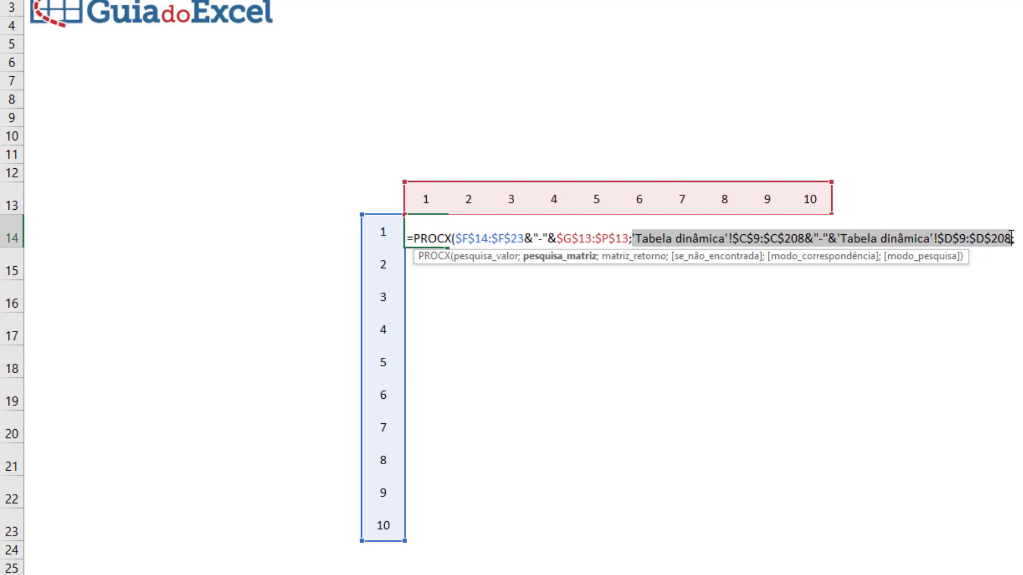
key(F9)
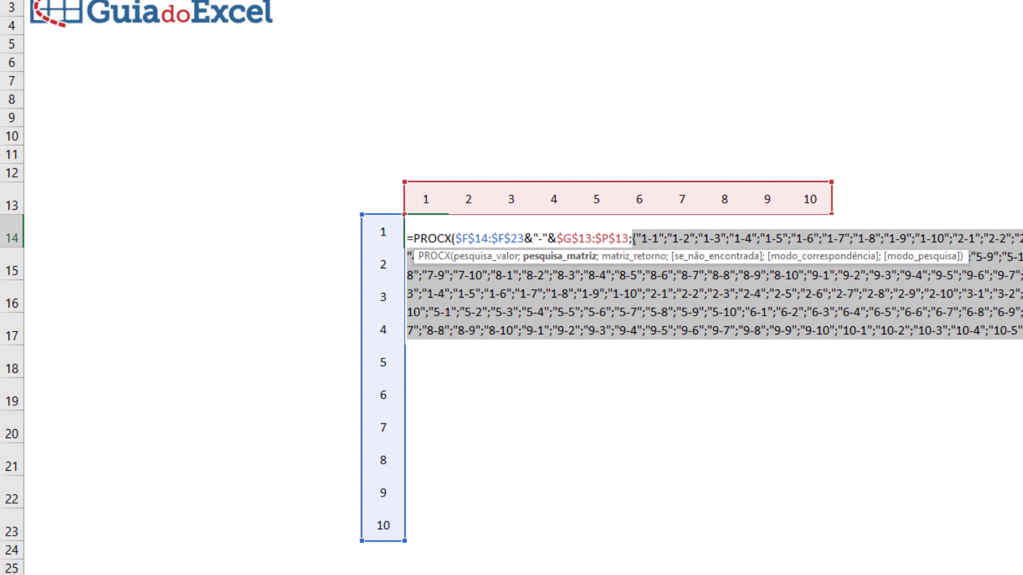
key(ctrl+z)
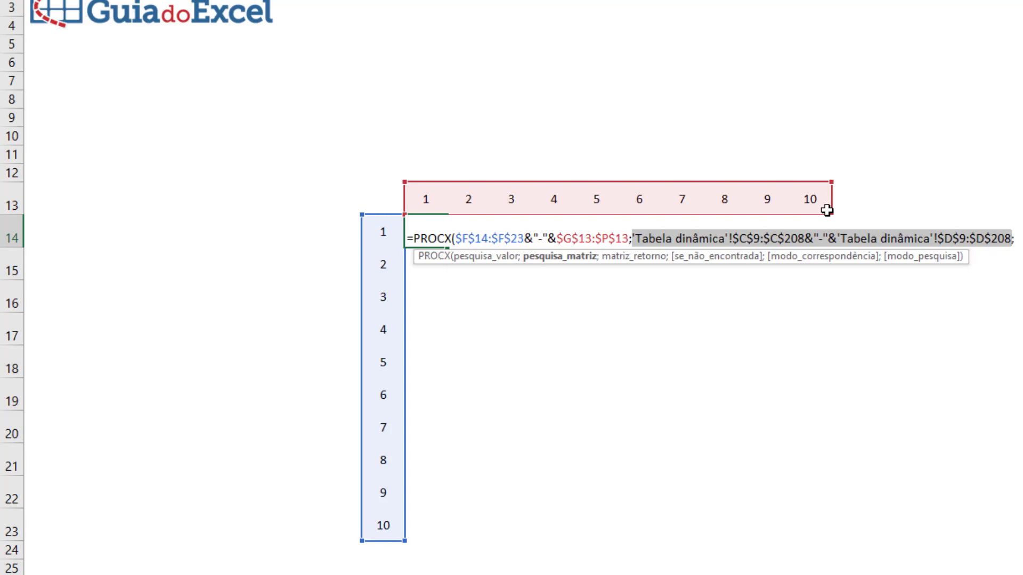
- Use the pivot's Status column as the return array so G14:P23 fill with Ex, Li, Lj, Of
key(End)
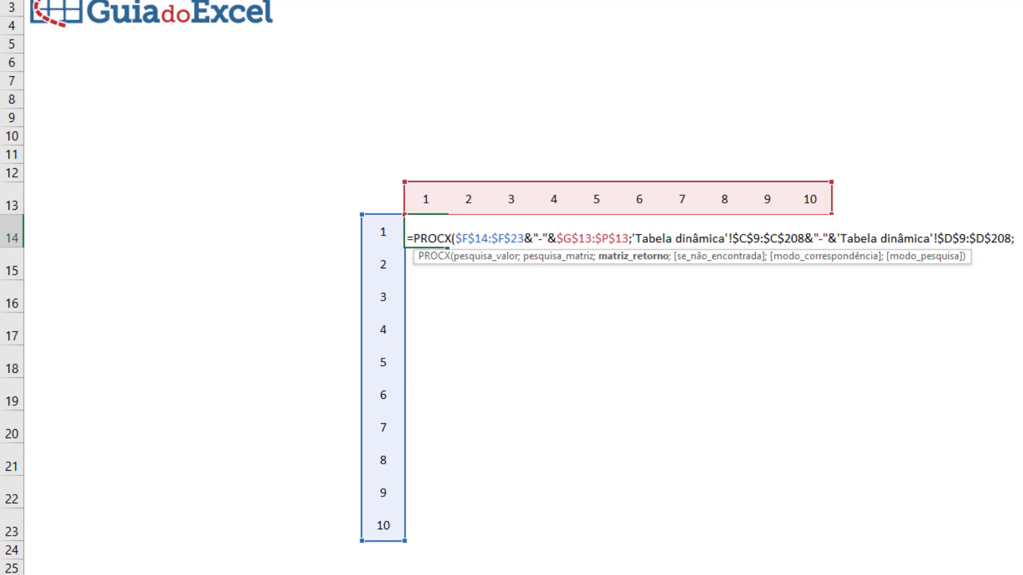
key(ctrl+Page_Down)
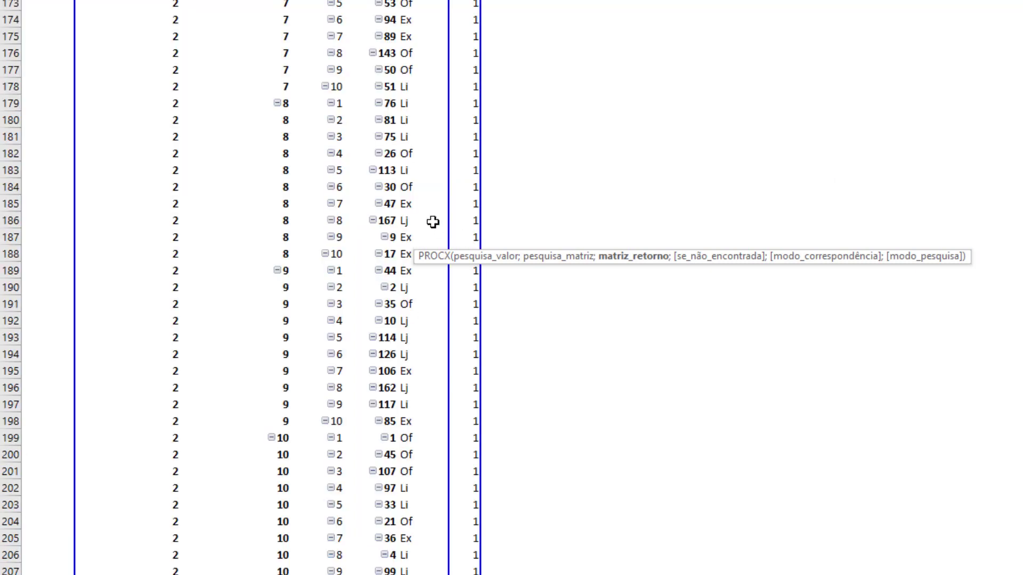
click(409, 171)
scroll(487, 203, up, 20)
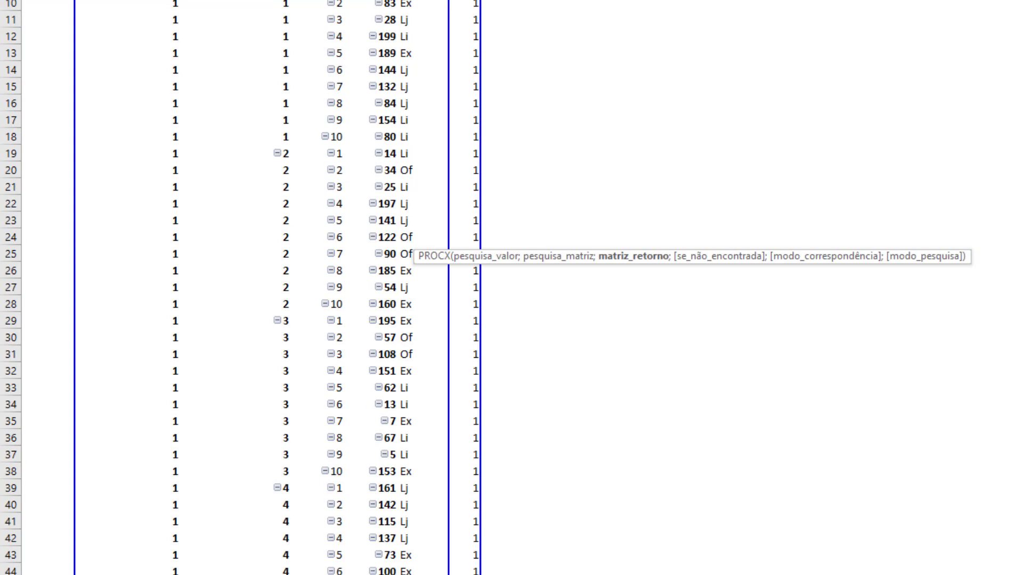
scroll(523, 51, down, 20)
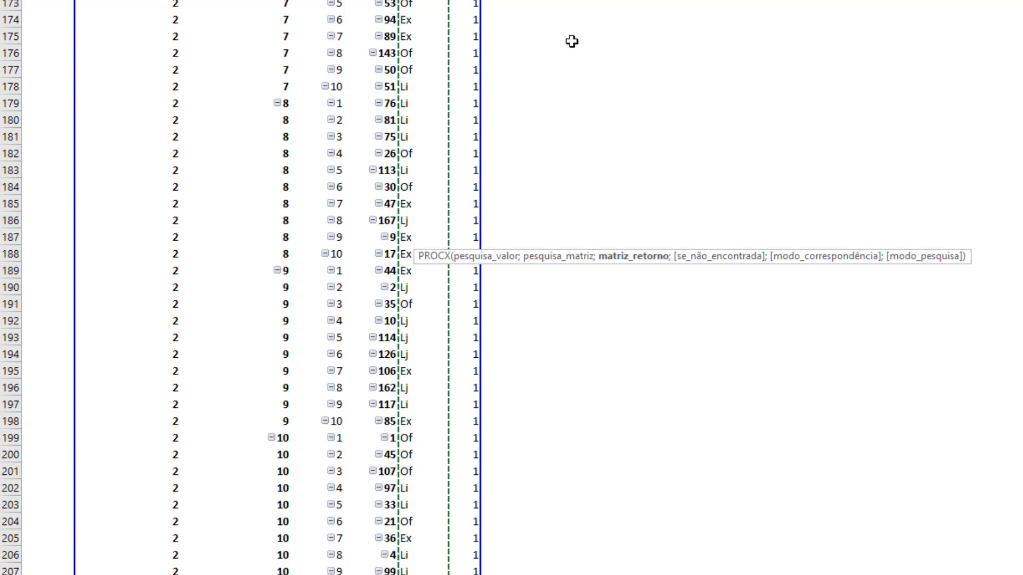
key(Return)
key(Up)
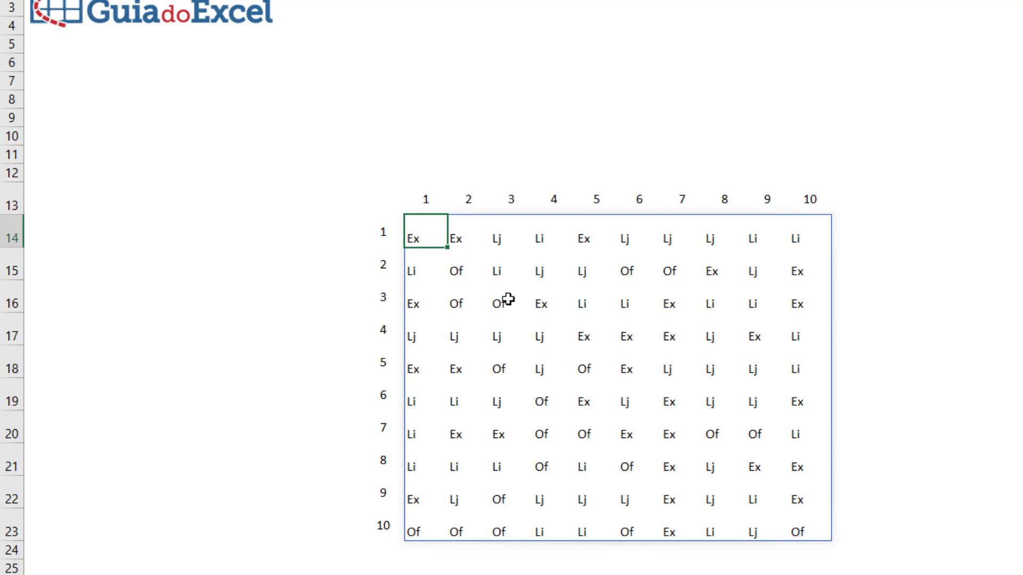
- Centre the status codes in G14:P23 horizontally and vertically with Alt+H shortcuts
click(814, 531)
drag(813, 531, 429, 237)
key(alt+h)
key(a)
key(c)
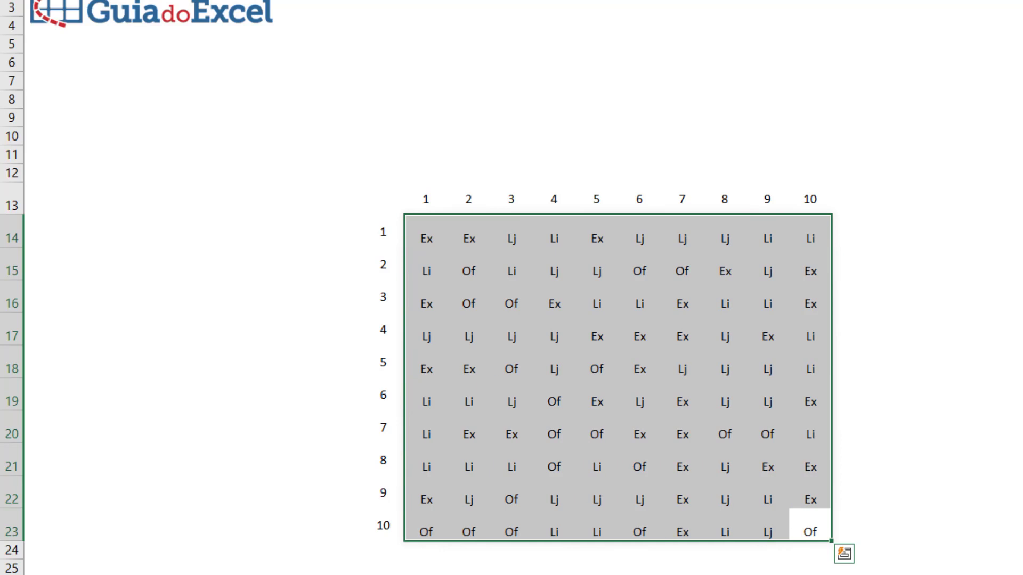
key(alt+h)
key(a)
key(m)
click(430, 230)
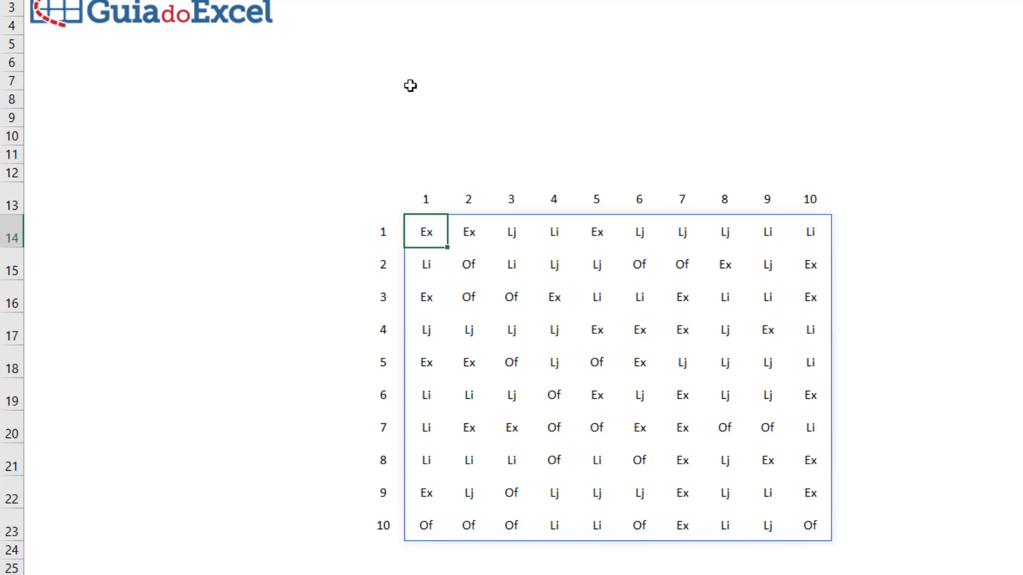
- Enter the label 'Exibir:' in cell G7 above the grid
click(426, 121)
key(Up)
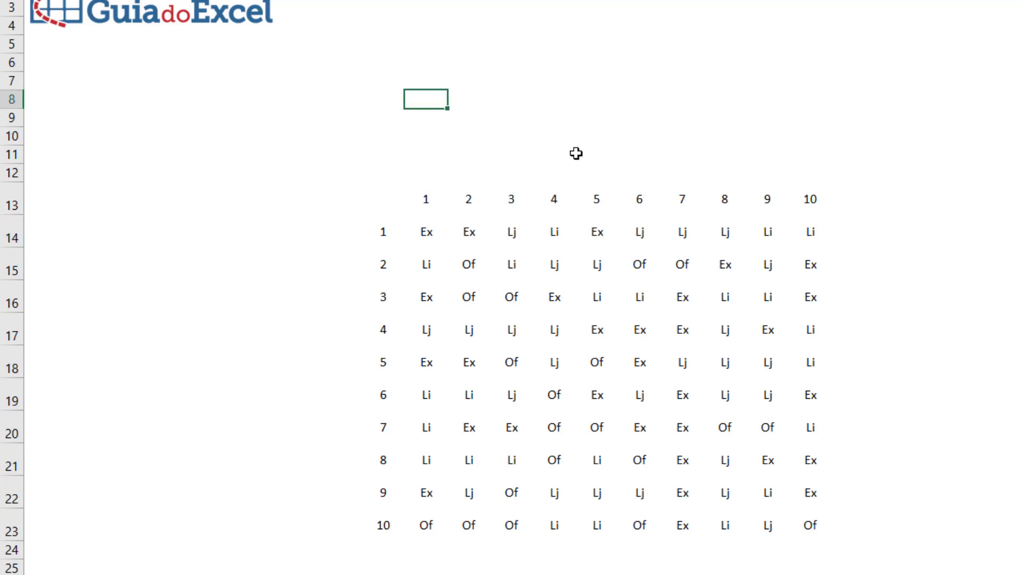
key(Up)
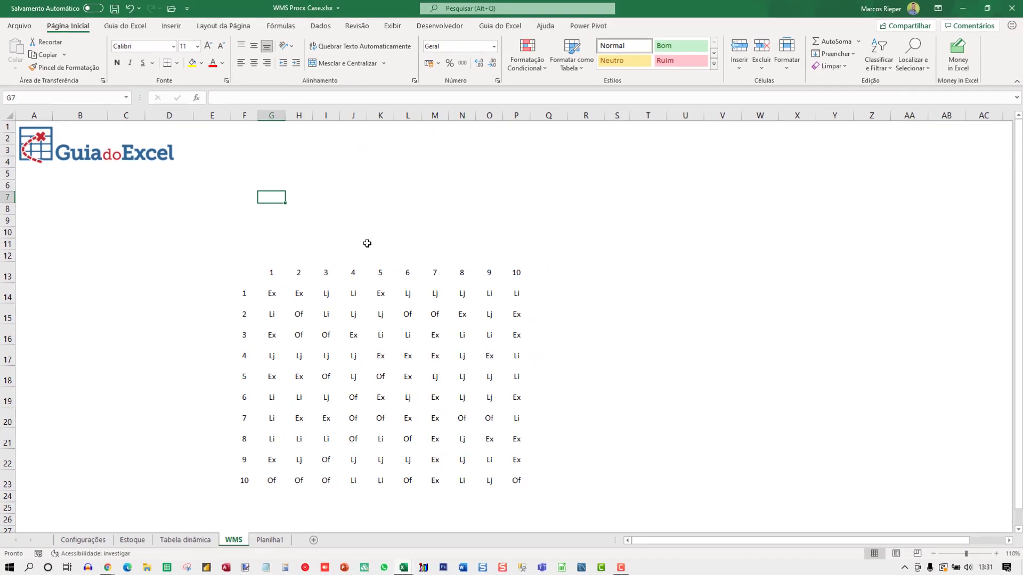
text(=procx)
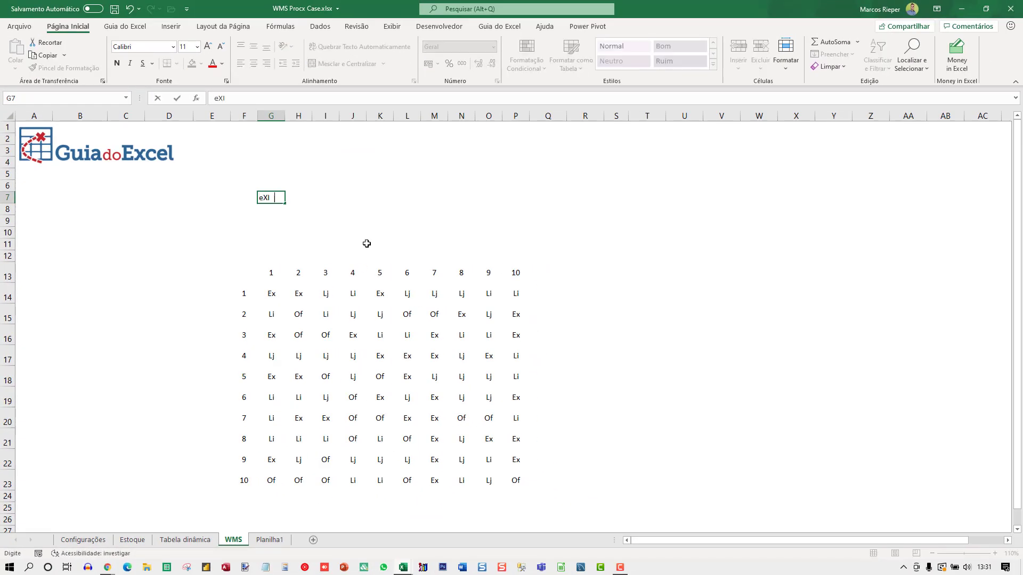
key(BackSpace)
key(BackSpace)
key(BackSpace)
key(BackSpace)
key(BackSpace)
key(BackSpace)
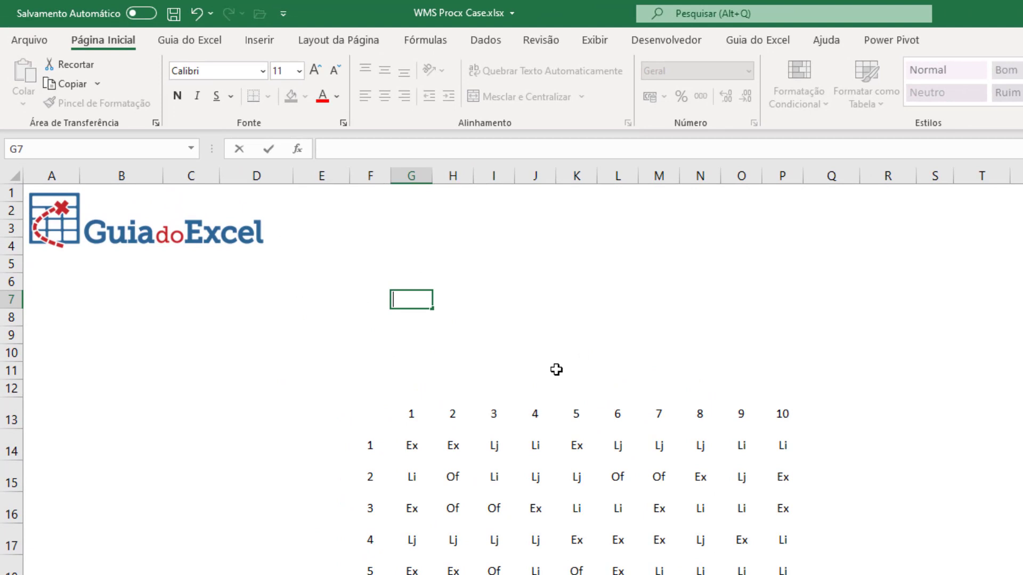
text(Exibir:)
key(ctrl+Return)
key(Right)
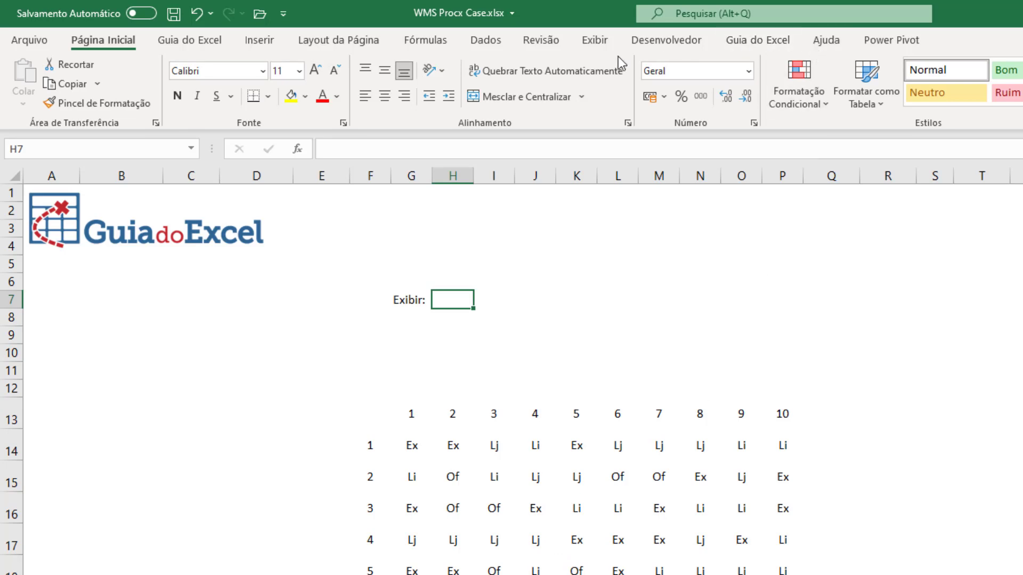
- Add a Data Validation list 'Código;Status' to cell H7
click(486, 40)
click(866, 99)
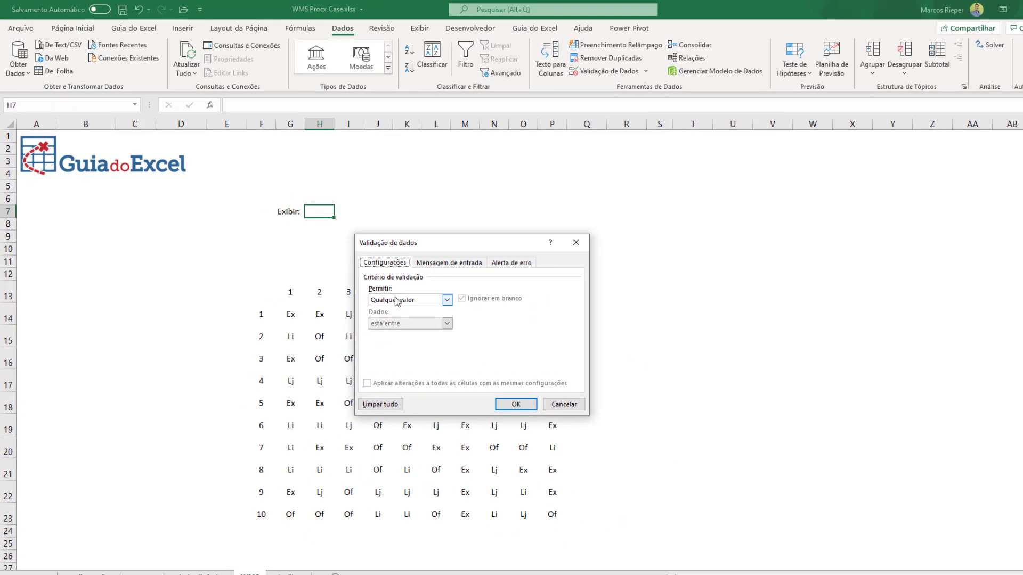
click(418, 280)
click(368, 312)
click(520, 448)
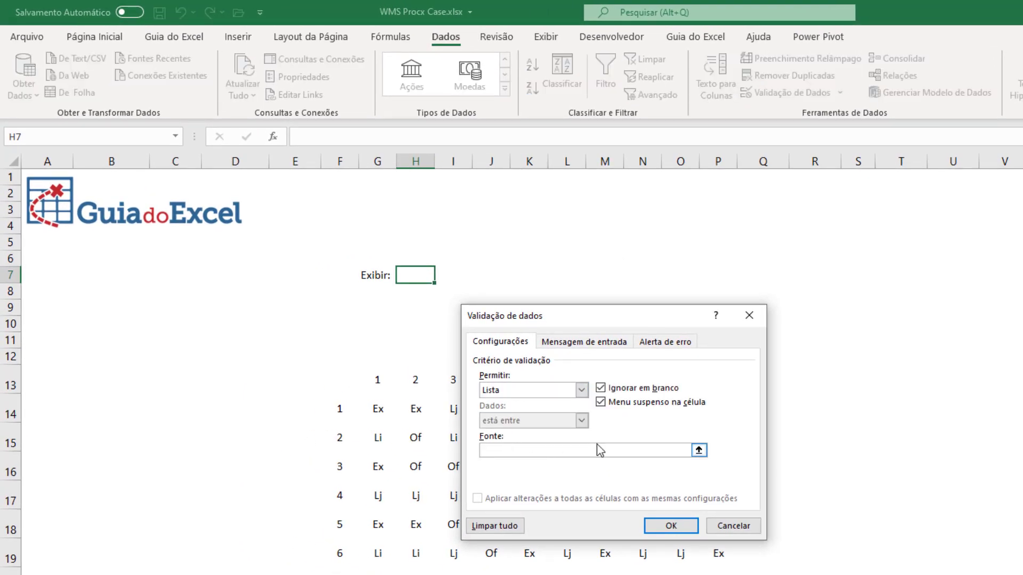
text(Código;Status)
click(672, 526)
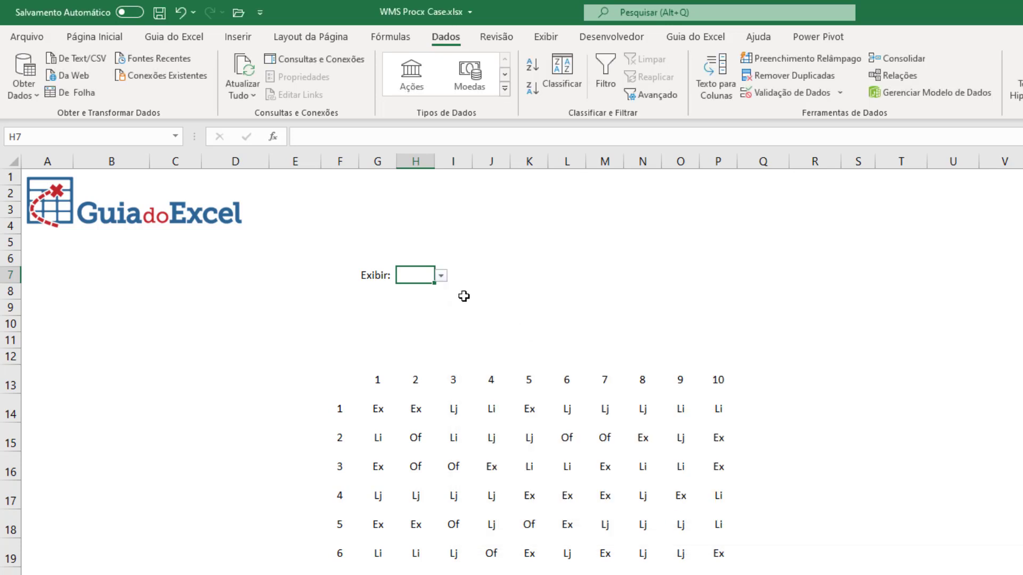
- Test the H7 dropdown by choosing Código, then Status, and back to Código
click(441, 275)
click(413, 295)
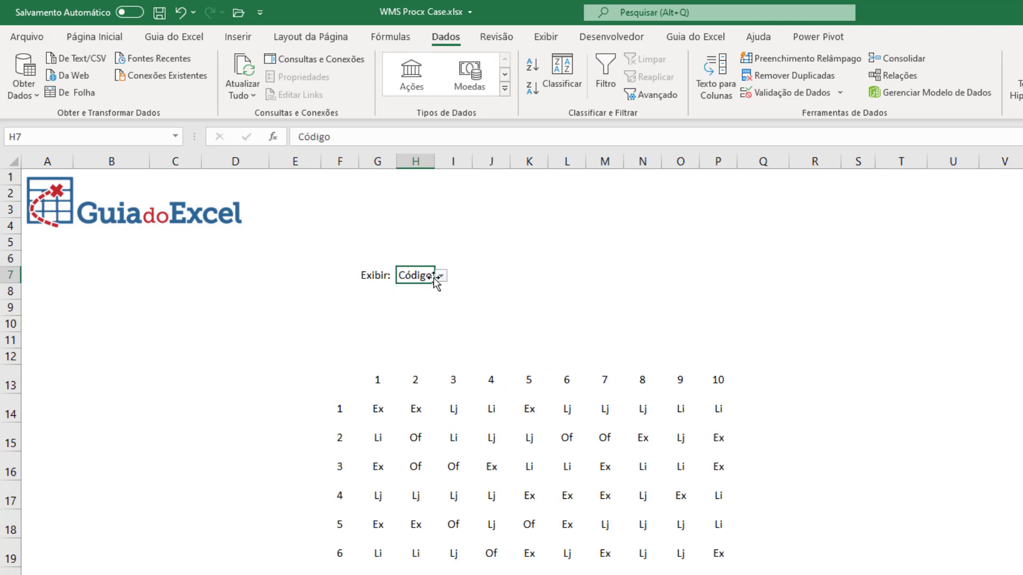
click(441, 276)
click(416, 301)
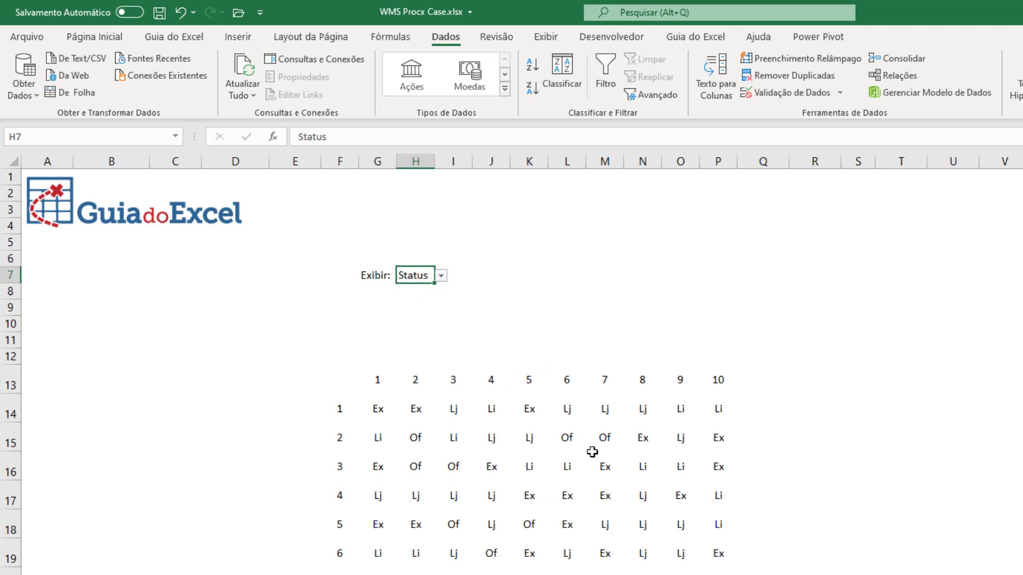
click(441, 276)
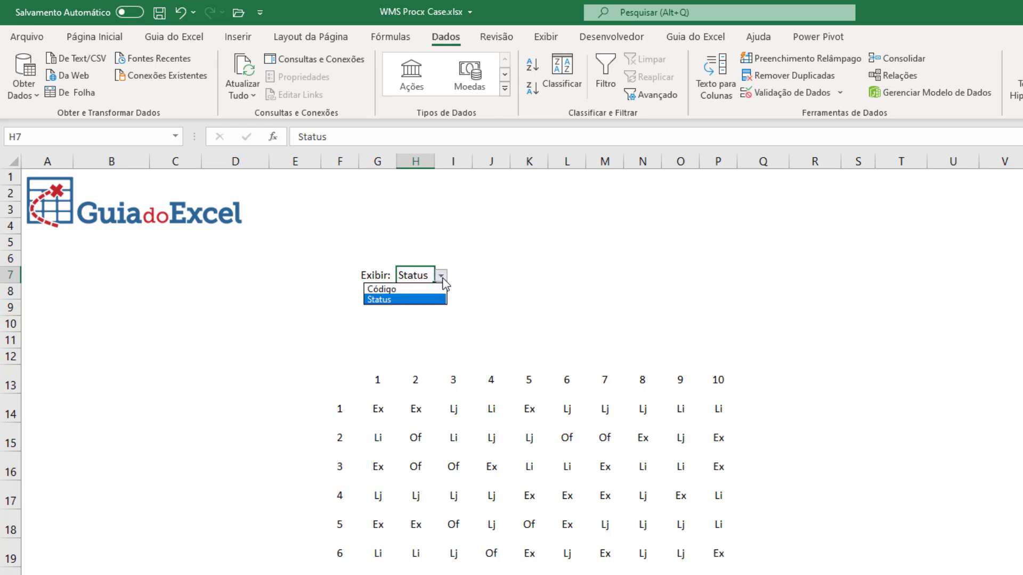
click(398, 291)
click(377, 410)
key(F2)
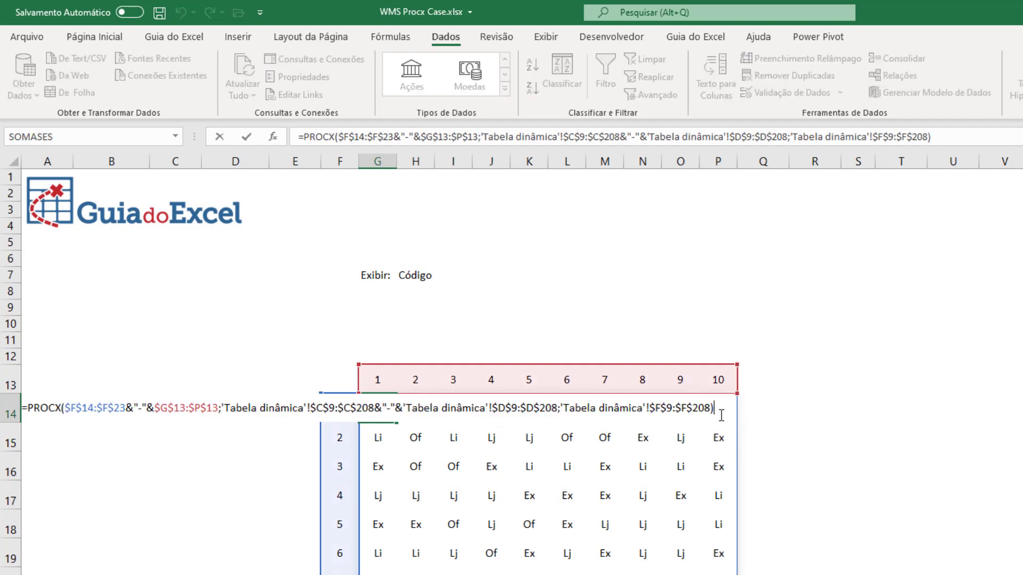
key(Escape)
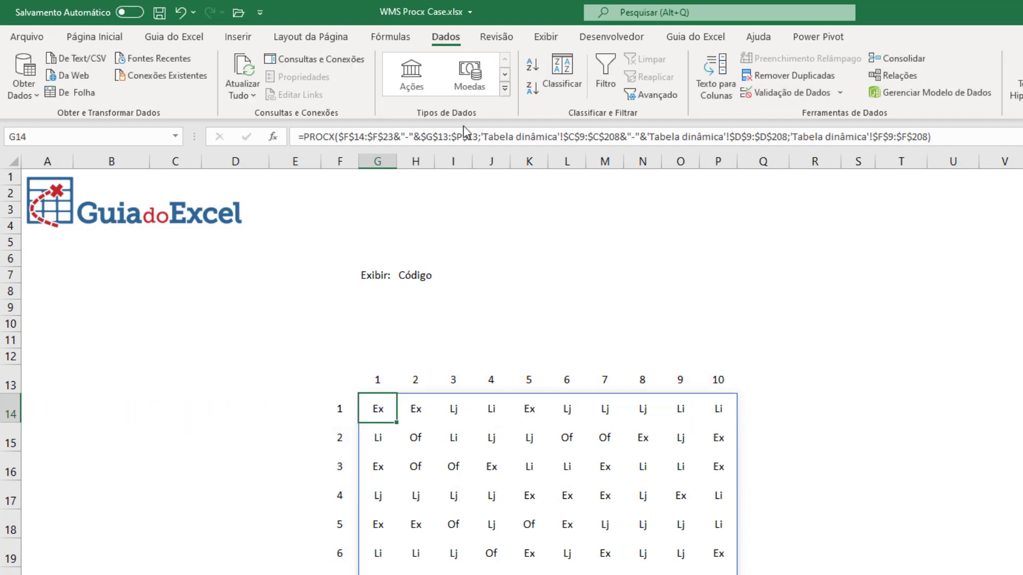
click(116, 39)
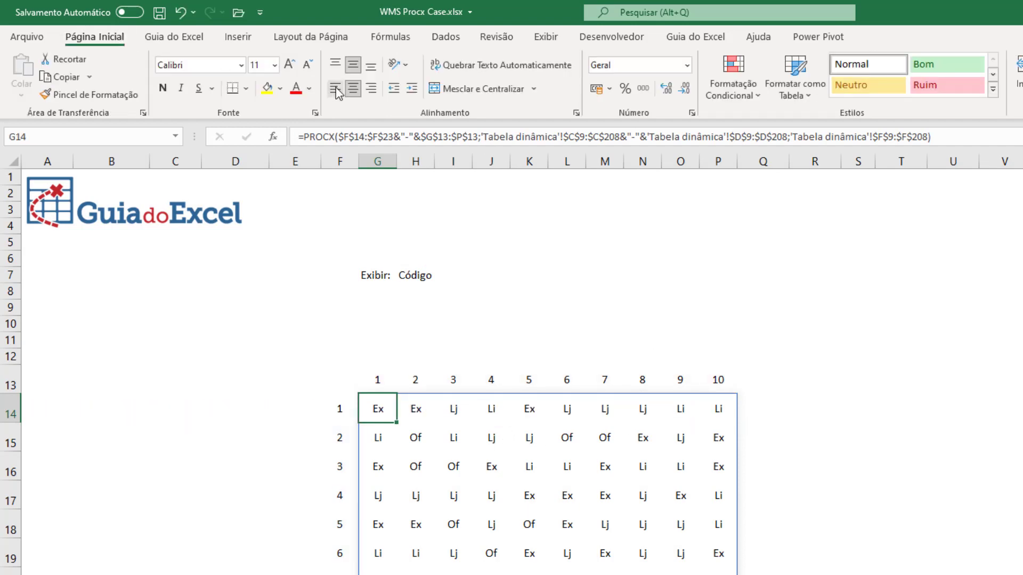
key(F2)
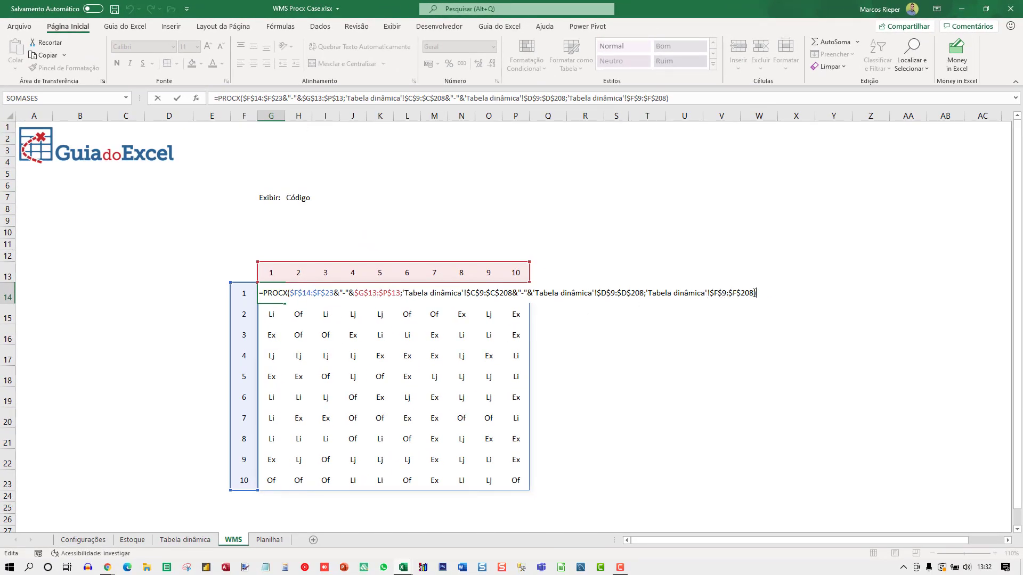
drag(754, 292, 646, 292)
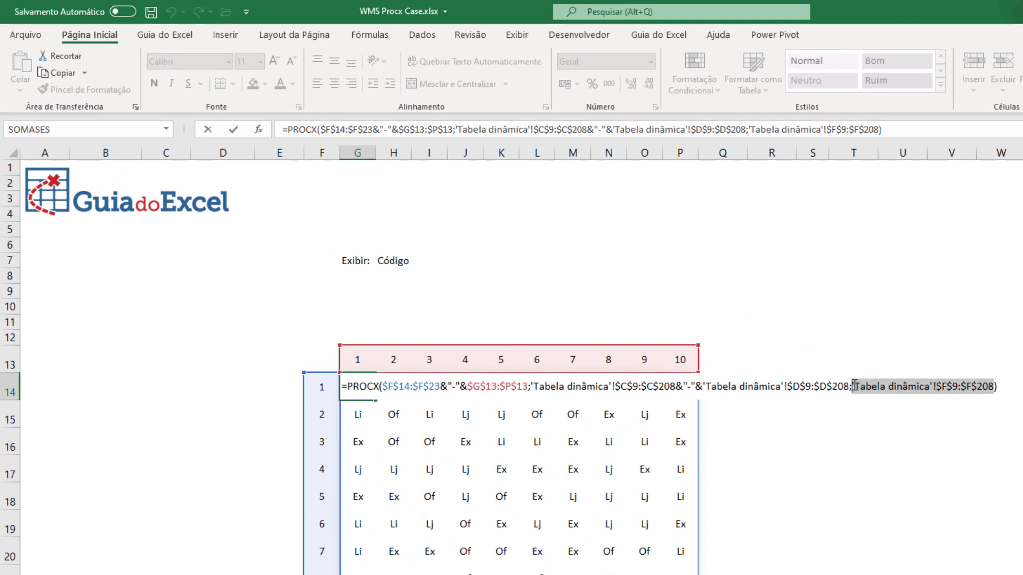
click(853, 387)
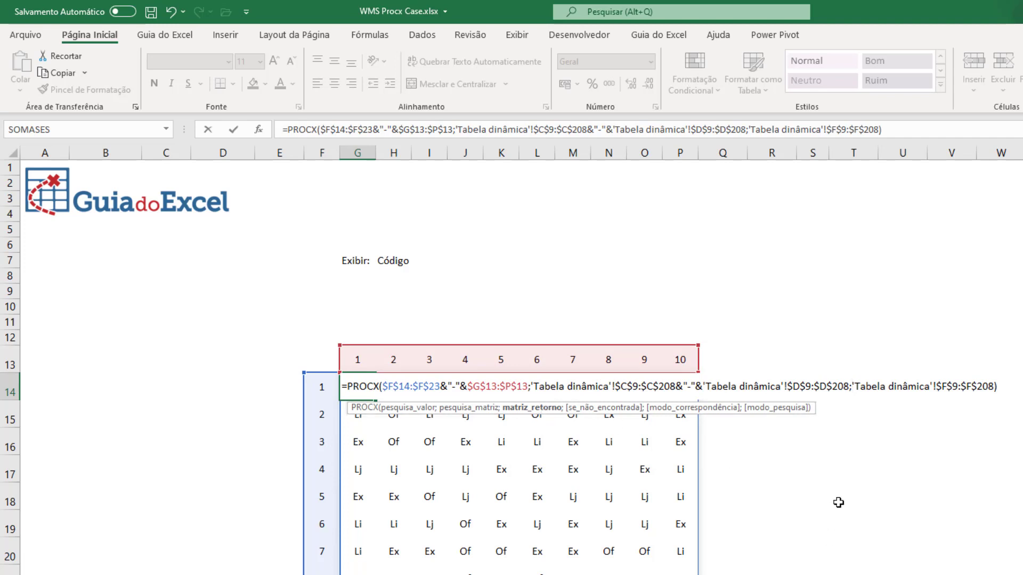
key(Escape)
key(F2)
key(shift+Home)
key(ctrl+c)
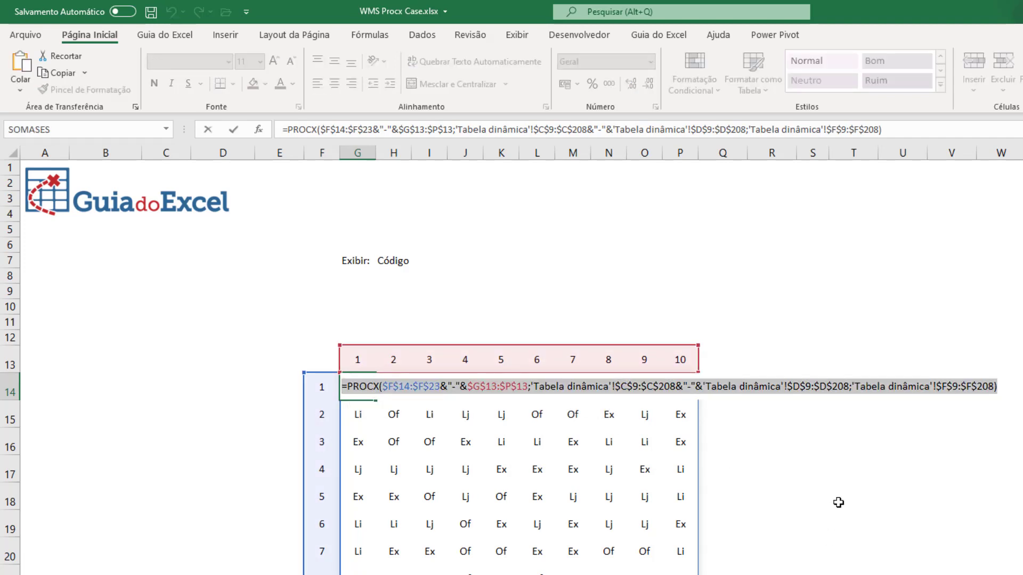
key(Escape)
key(Right)
key(Right)
key(Right)
key(Right)
key(Right)
key(Right)
key(Right)
key(Right)
key(Right)
key(Right)
key(Right)
key(Right)
key(Right)
key(Right)
key(Right)
key(Right)
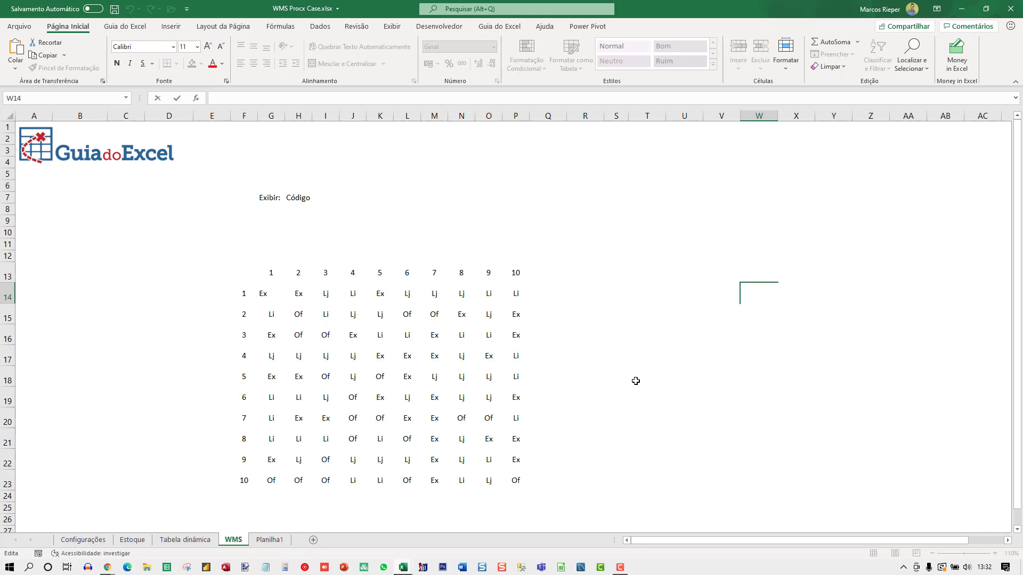
- Paste a backup copy of the grid formula into W14
key(ctrl+v)
key(F2)
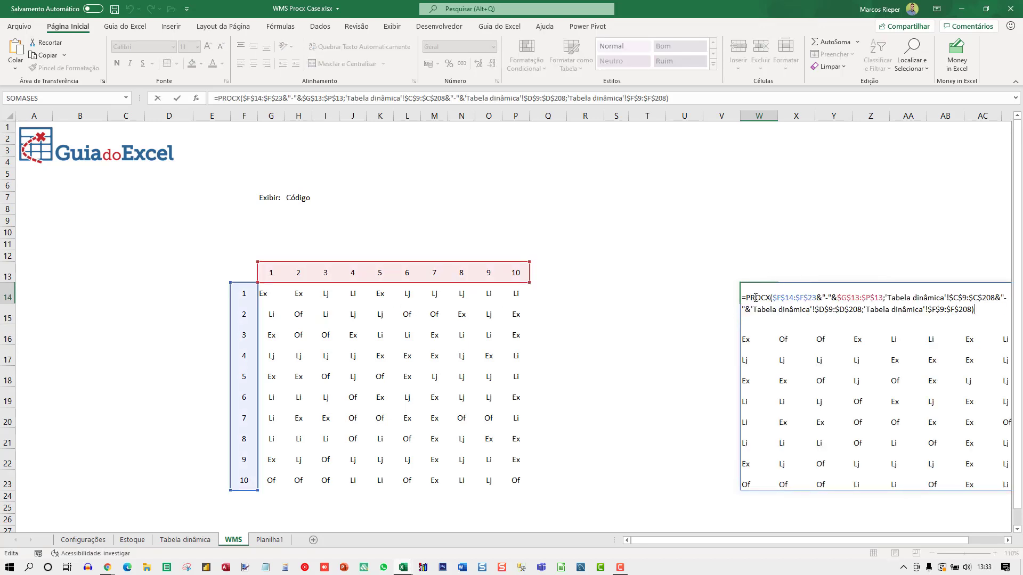
key(Escape)
- Replace G14's return argument with SE($H$7="Status"; as the start of a condition
click(265, 292)
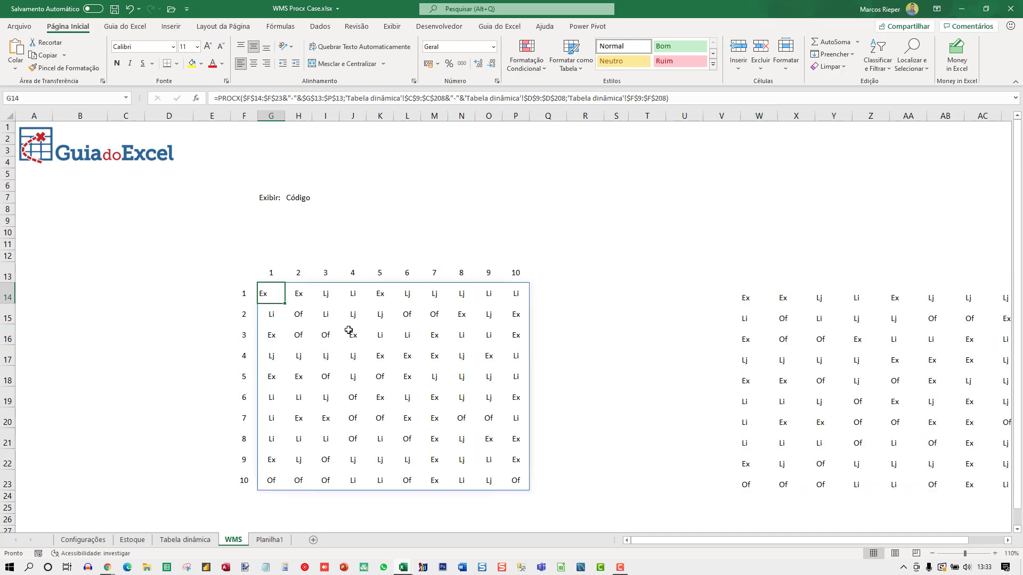
key(F2)
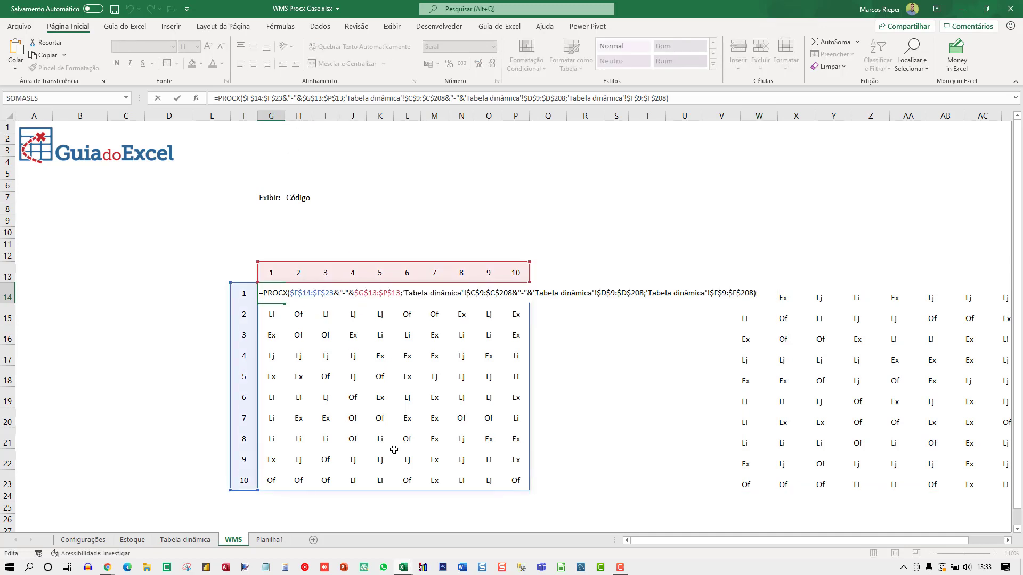
click(645, 292)
drag(645, 293, 756, 292)
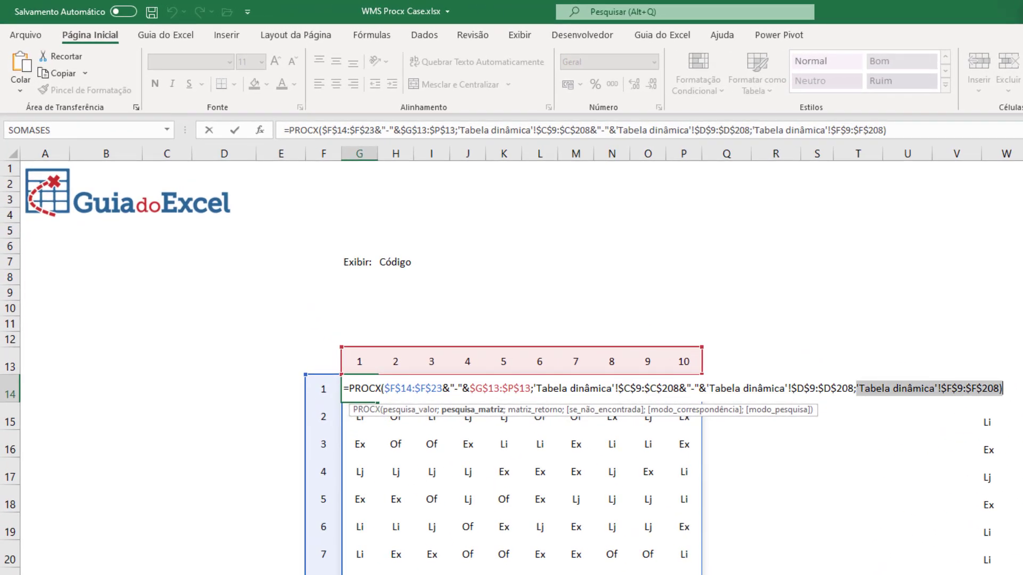
key(Delete)
text(SE()
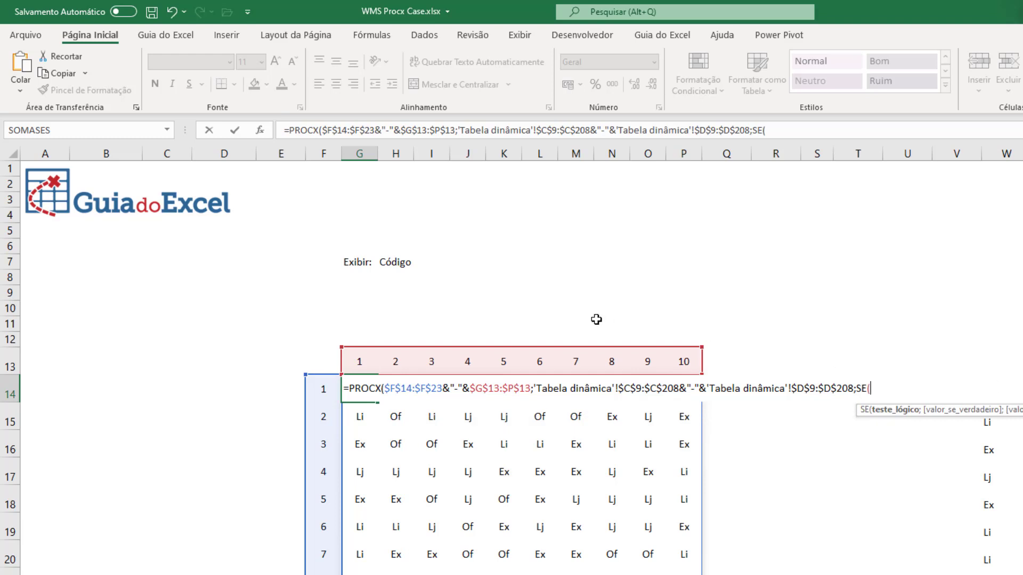
click(403, 261)
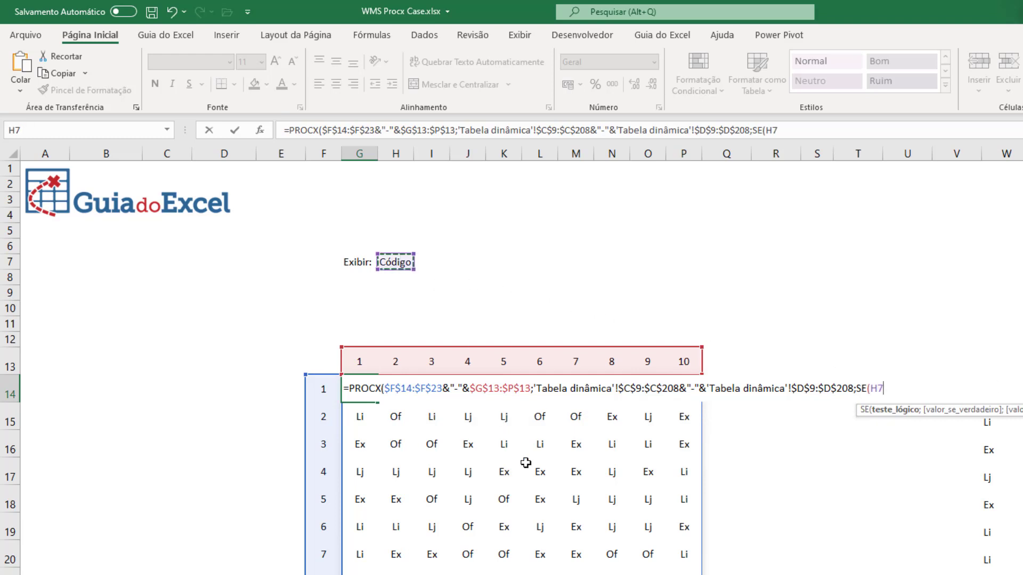
key(F4)
text(=)
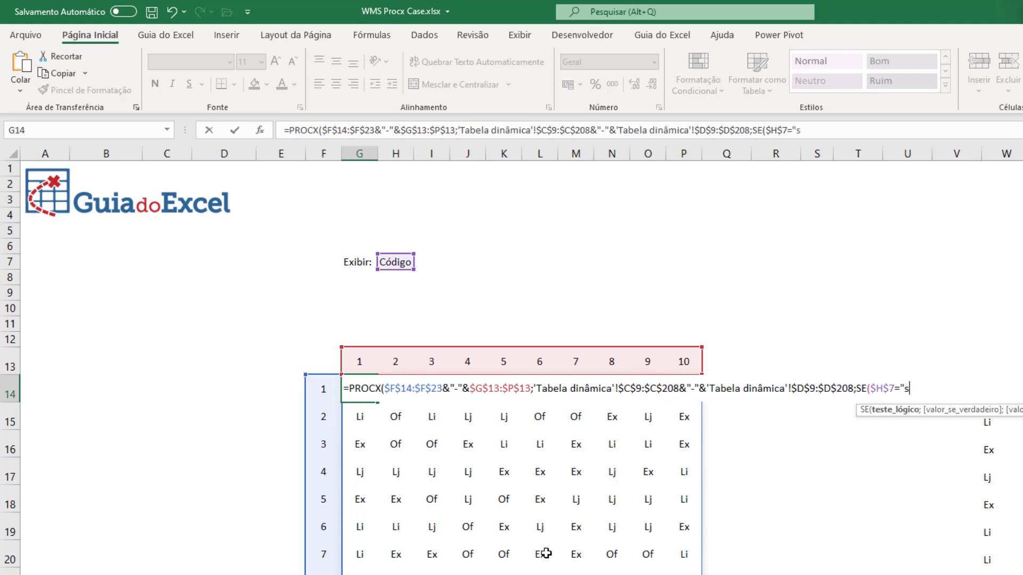
text("Status)
text(;)
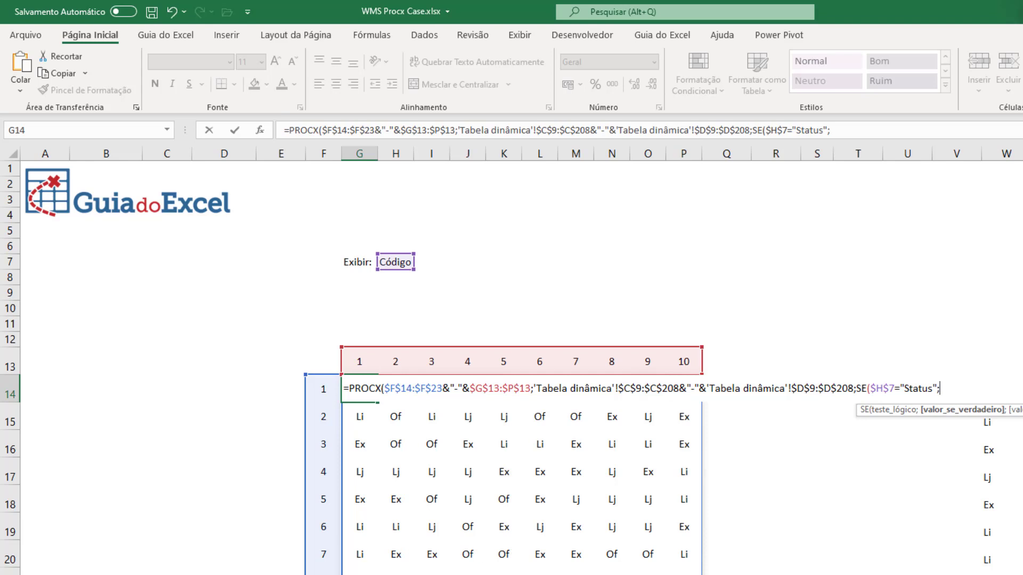
- Add 'Tabela dinâmica'!$F$9:$F$208 as the true value and put the SE part on its own line
key(ctrl+Page_Down)
click(314, 323)
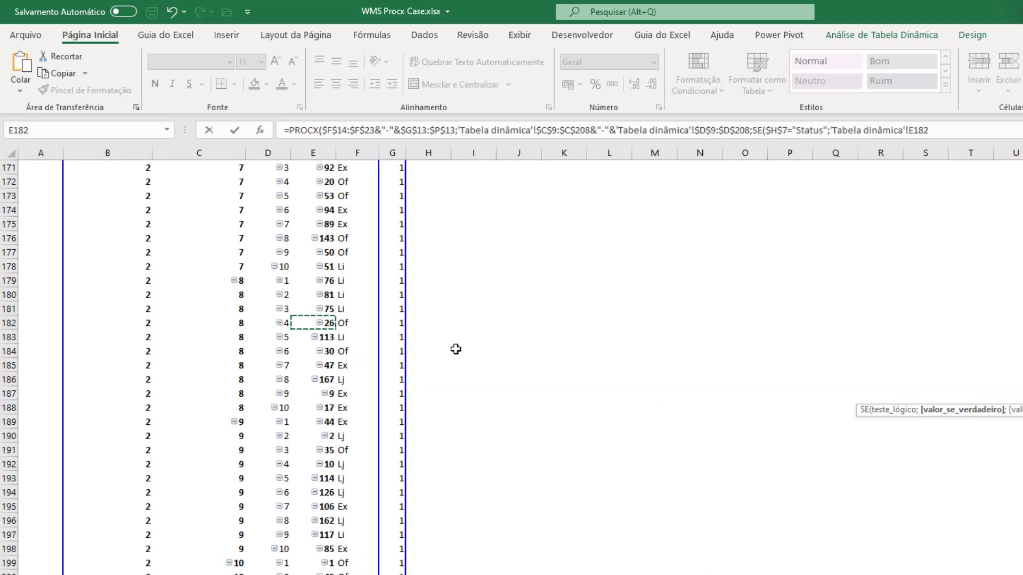
key(ctrl+Up)
key(Down)
key(Right)
key(ctrl+shift+Down)
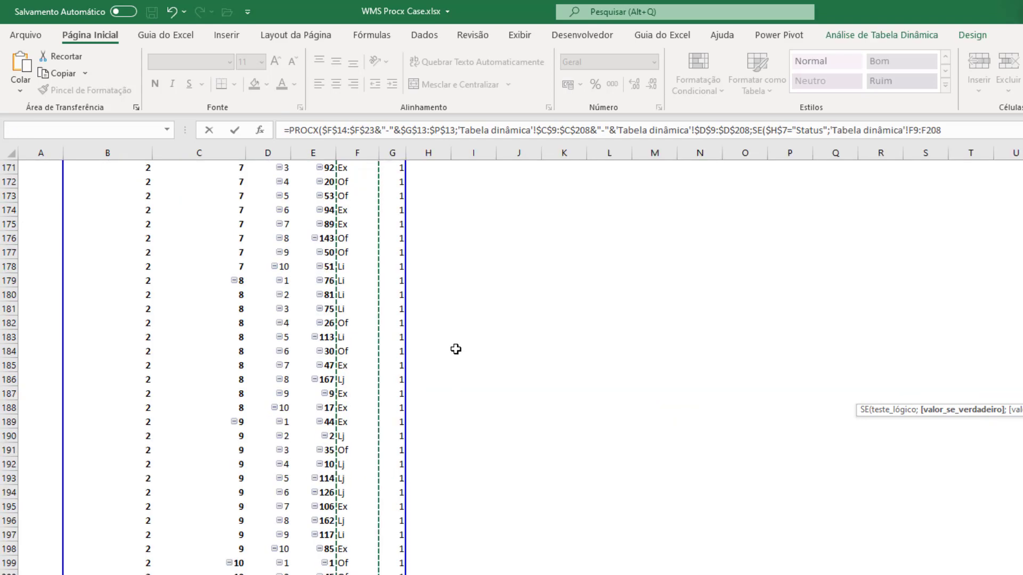
key(F4)
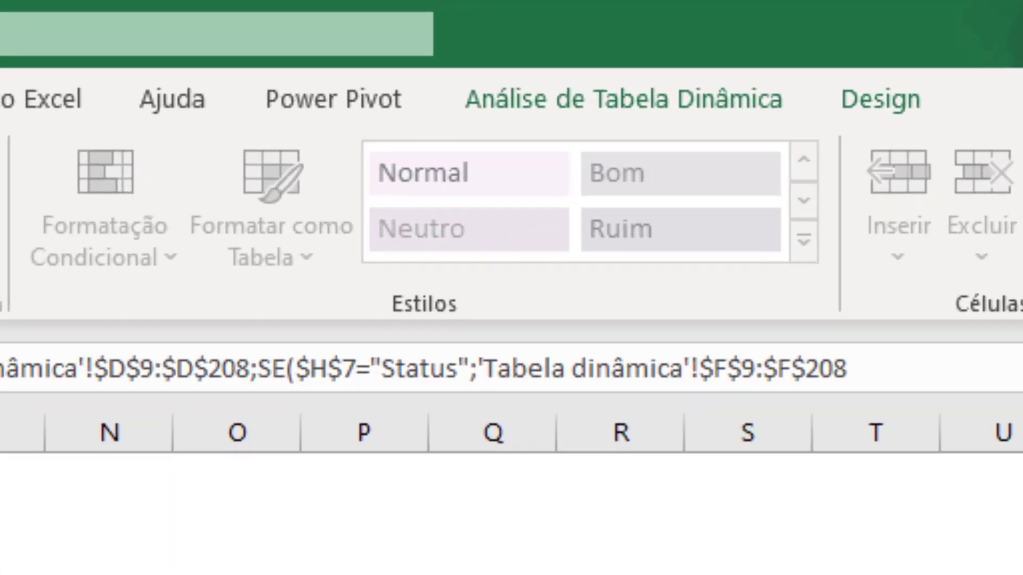
key(ctrl+shift+u)
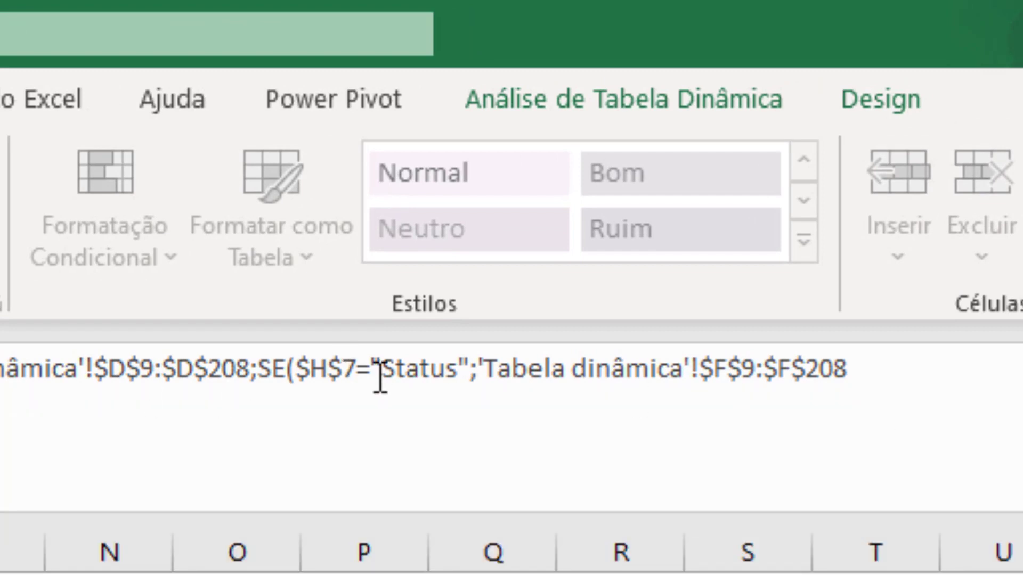
click(260, 367)
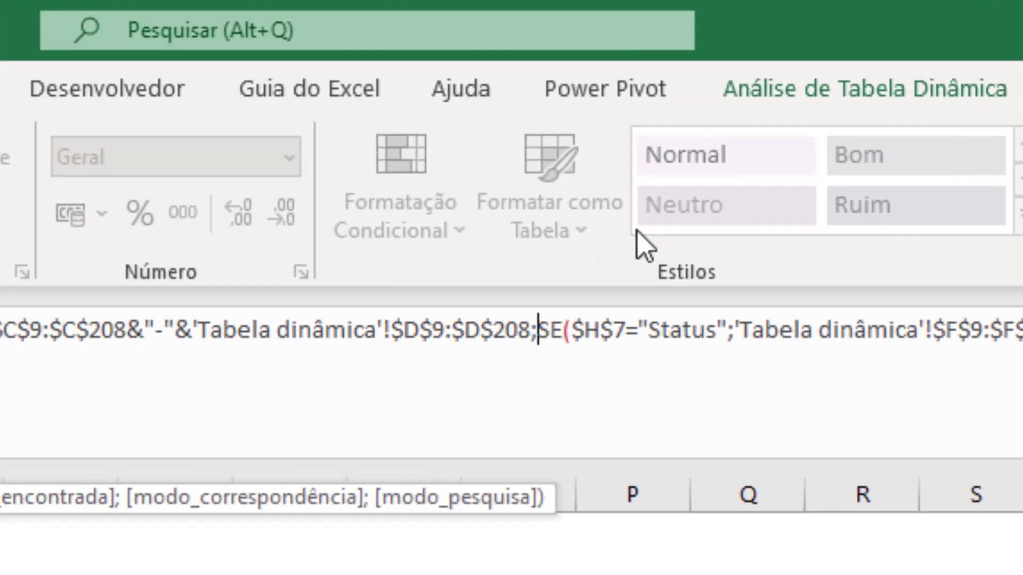
key(alt+Return)
key(End)
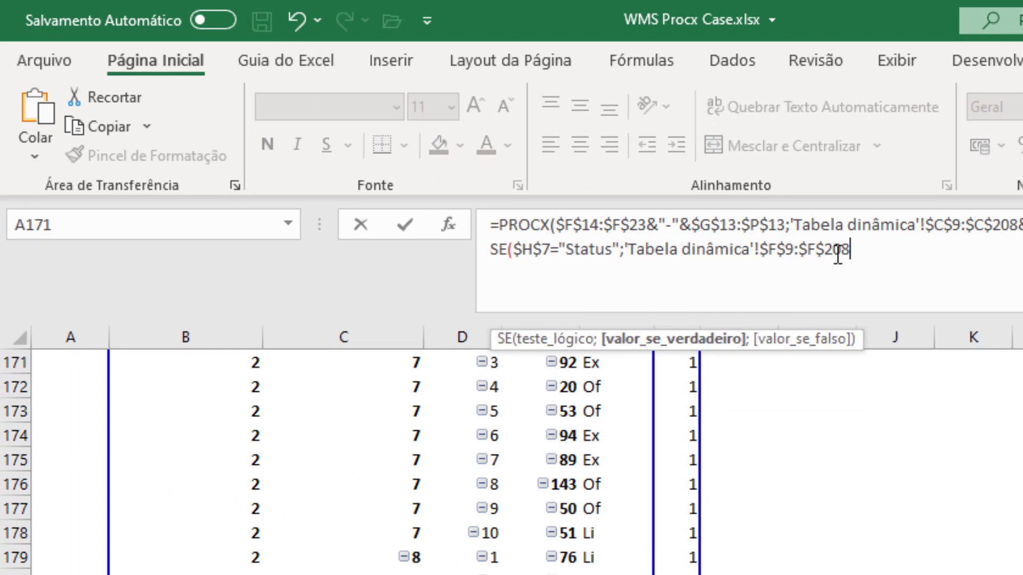
- Finish G14 with 'Tabela dinâmica'!$E$9:$E$208 as the false value and "" if not found
text(;)
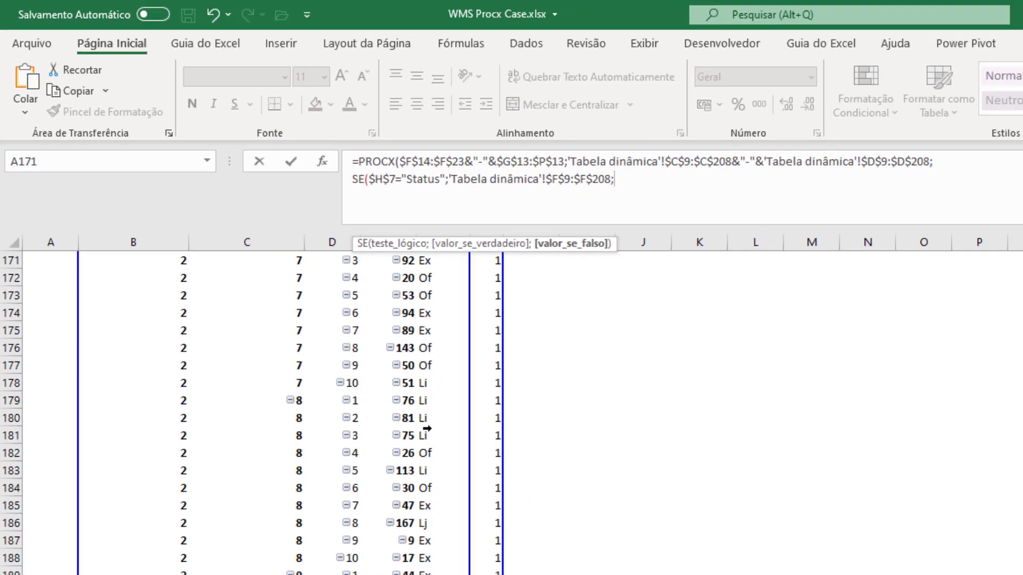
click(616, 574)
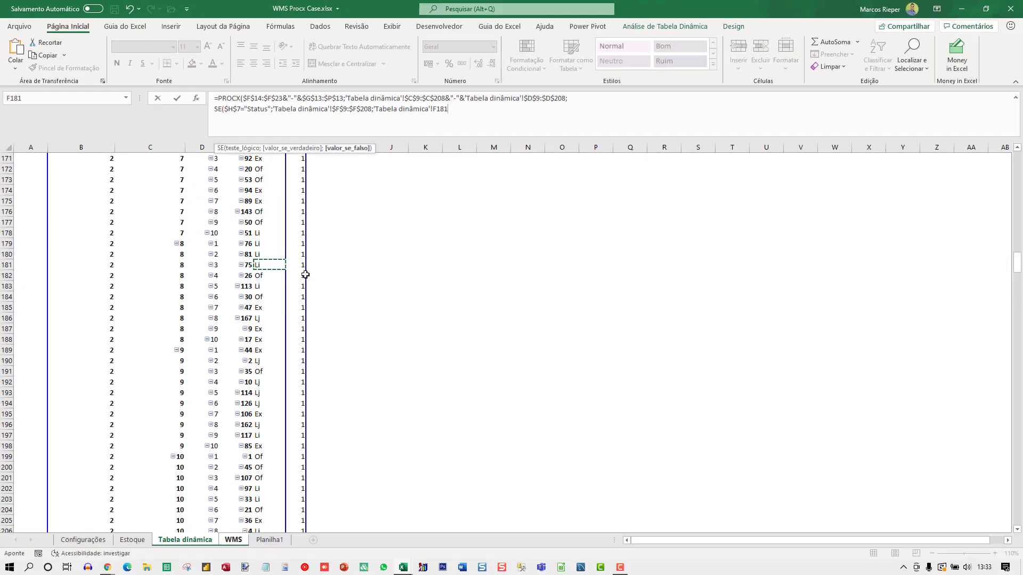
key(ctrl+Up)
key(Left)
key(ctrl+shift+Down)
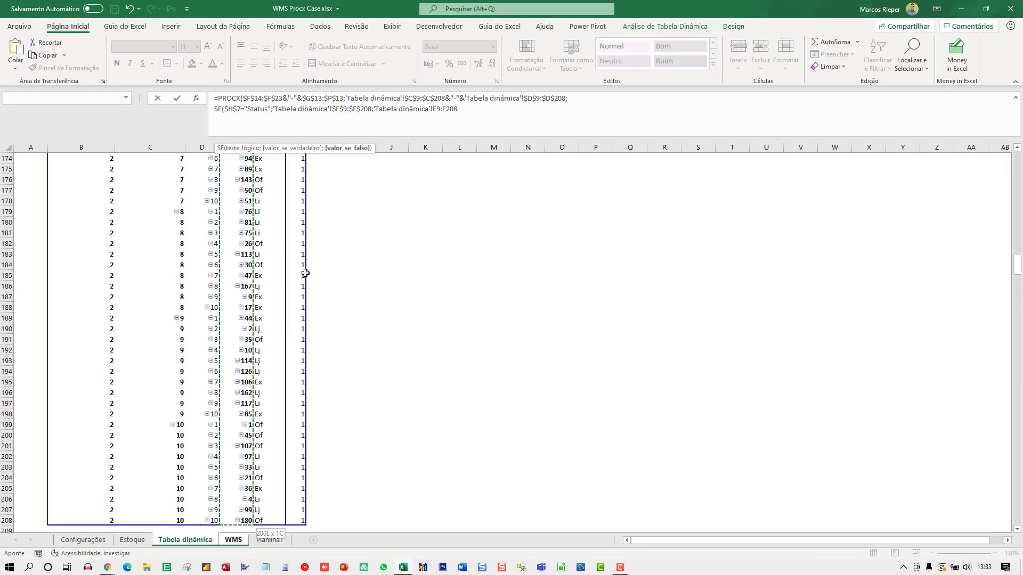
key(F4)
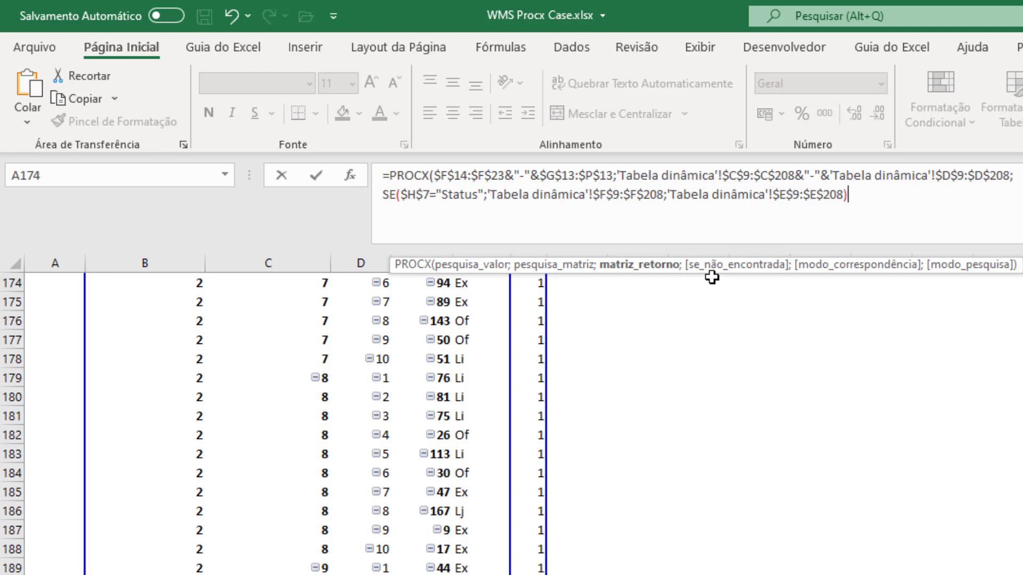
text(;)
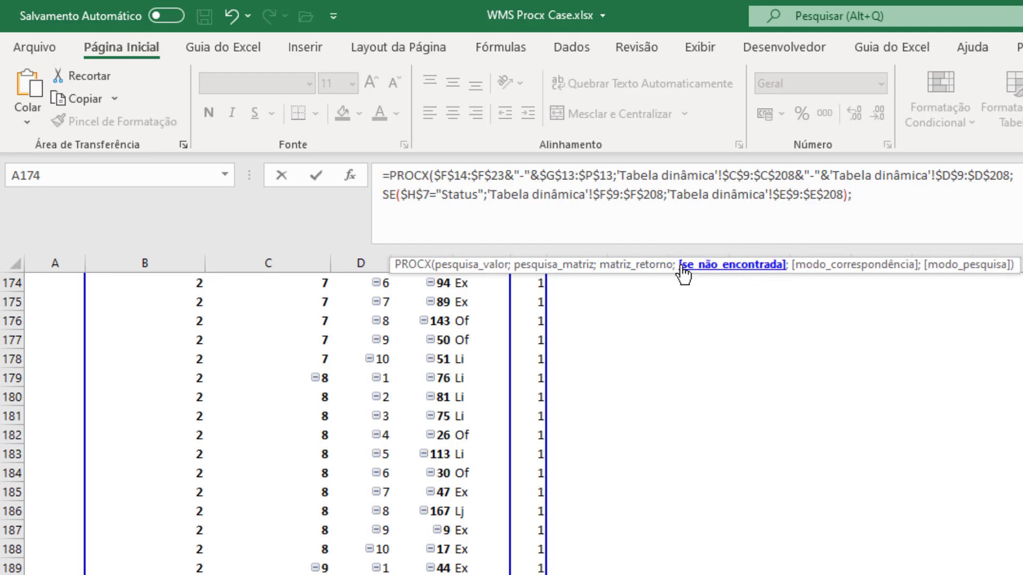
text(""))
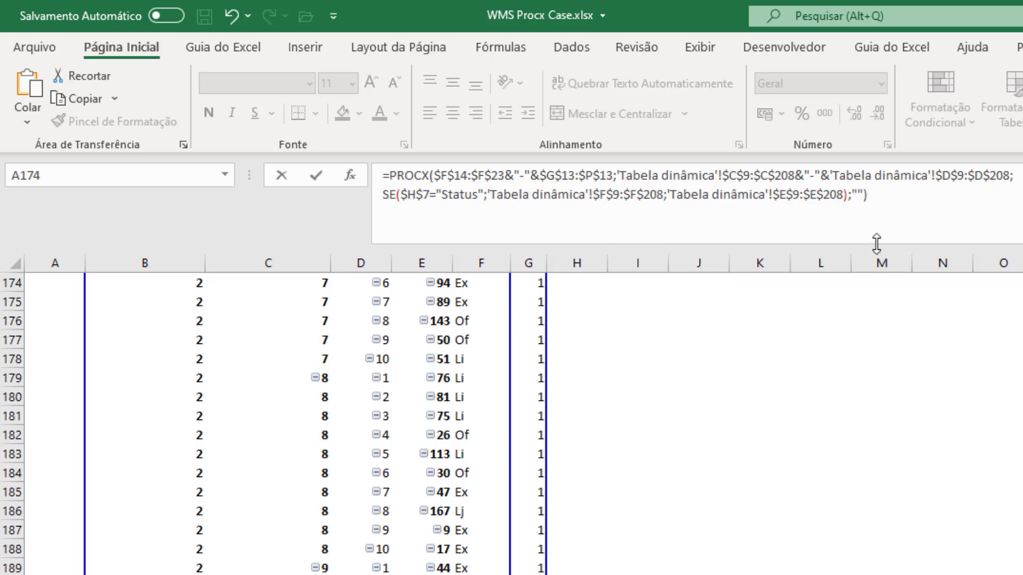
key(Return)
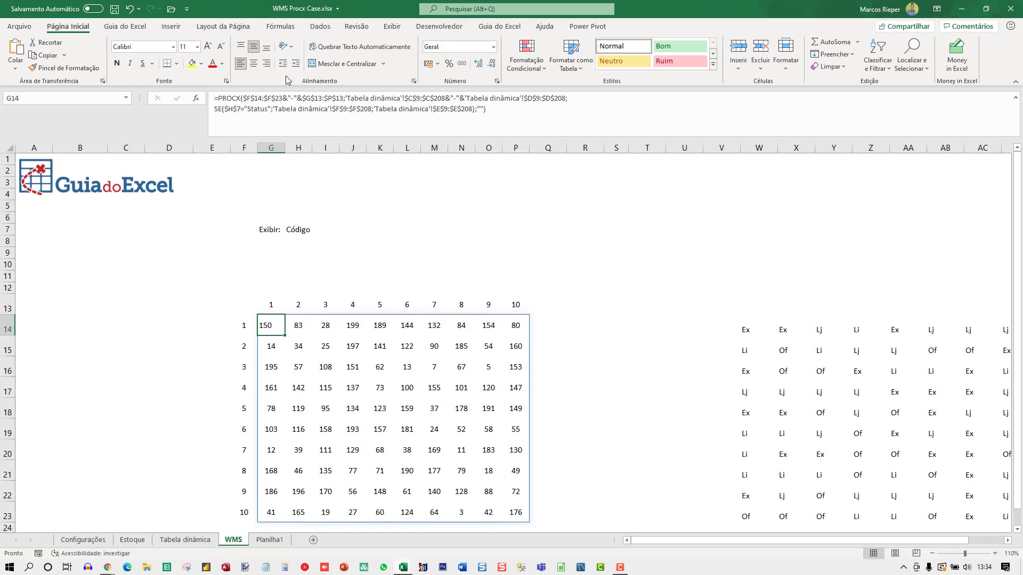
- Centre-align the grid values and switch the H7 display to Código
click(254, 63)
click(308, 229)
click(317, 230)
click(297, 249)
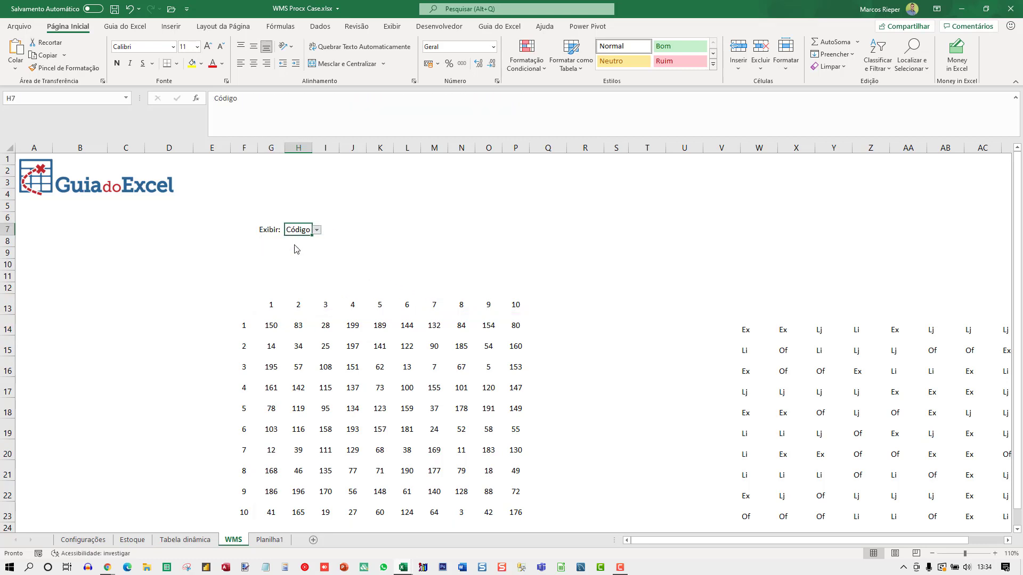
click(317, 234)
click(296, 239)
drag(441, 138, 441, 106)
- Toggle H7 between Status and Código, ending with the grid showing Status
click(317, 199)
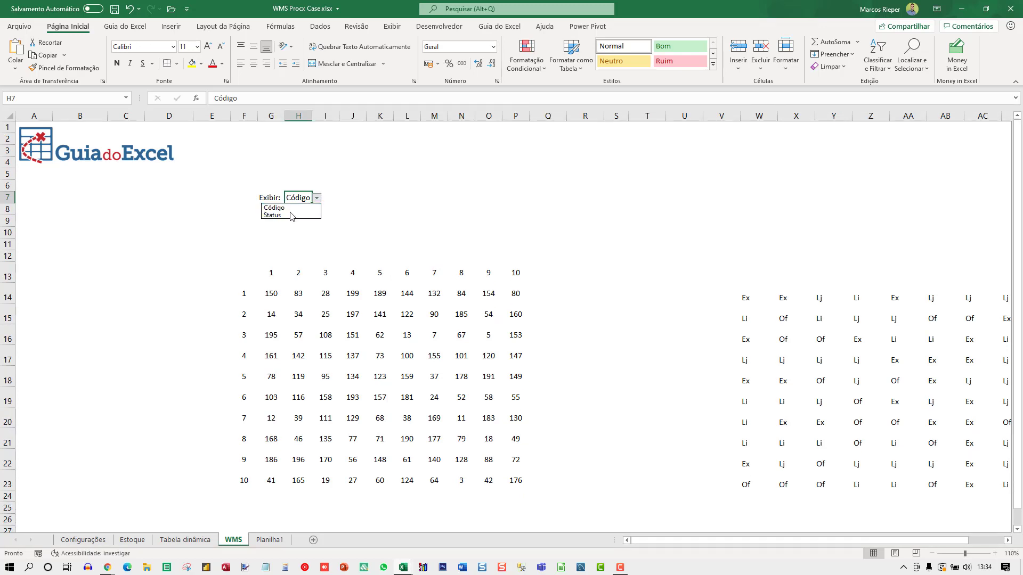
click(292, 216)
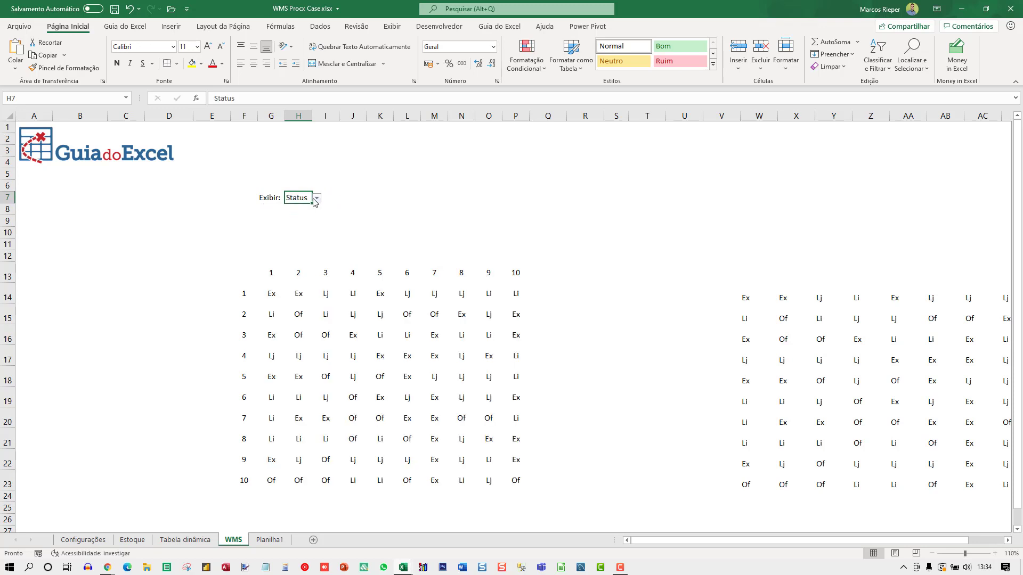
click(316, 199)
click(296, 208)
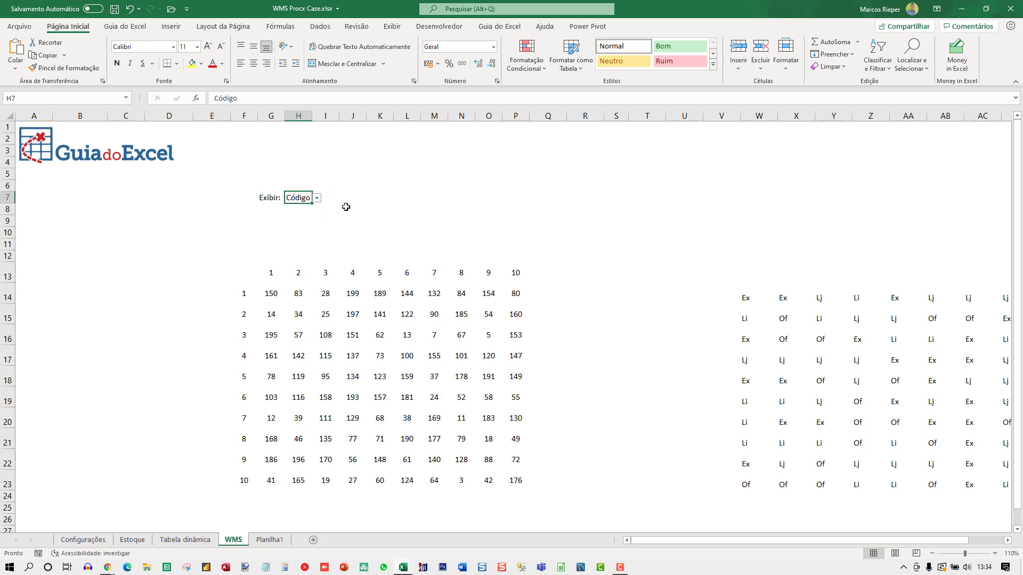
click(317, 198)
click(293, 216)
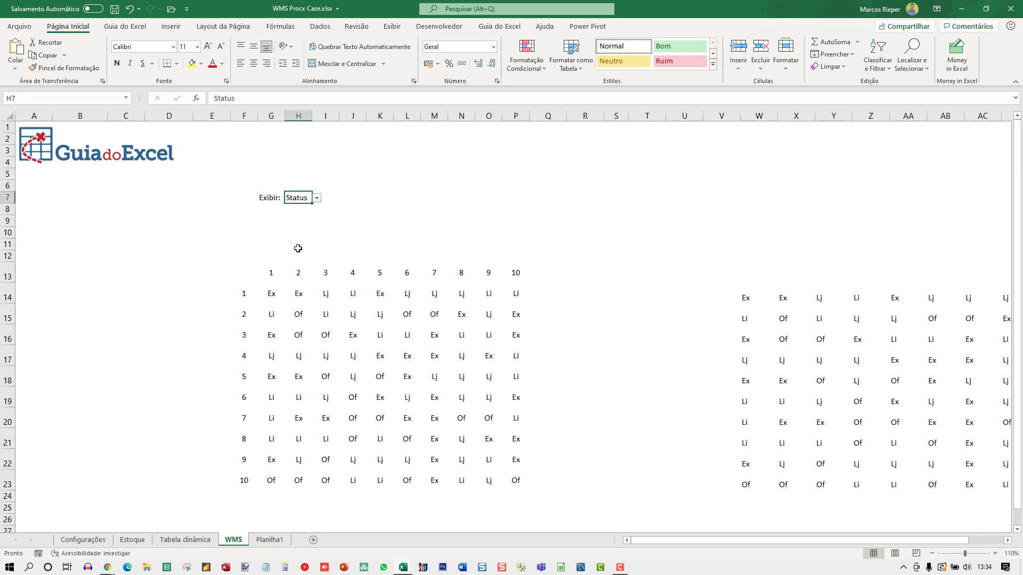
- Review the PROCX formula in G14 and the cells beside the grid
click(275, 287)
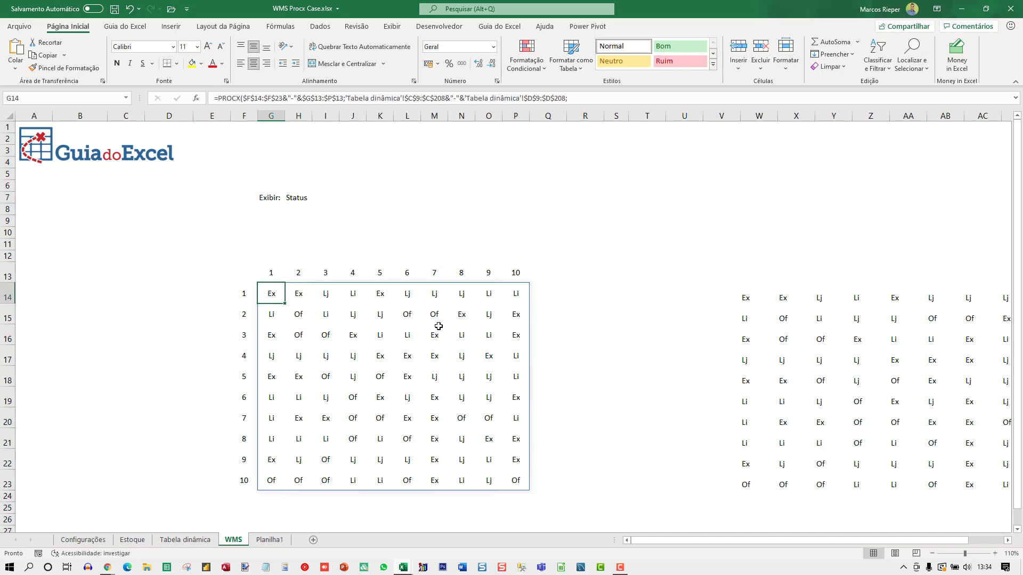
click(736, 291)
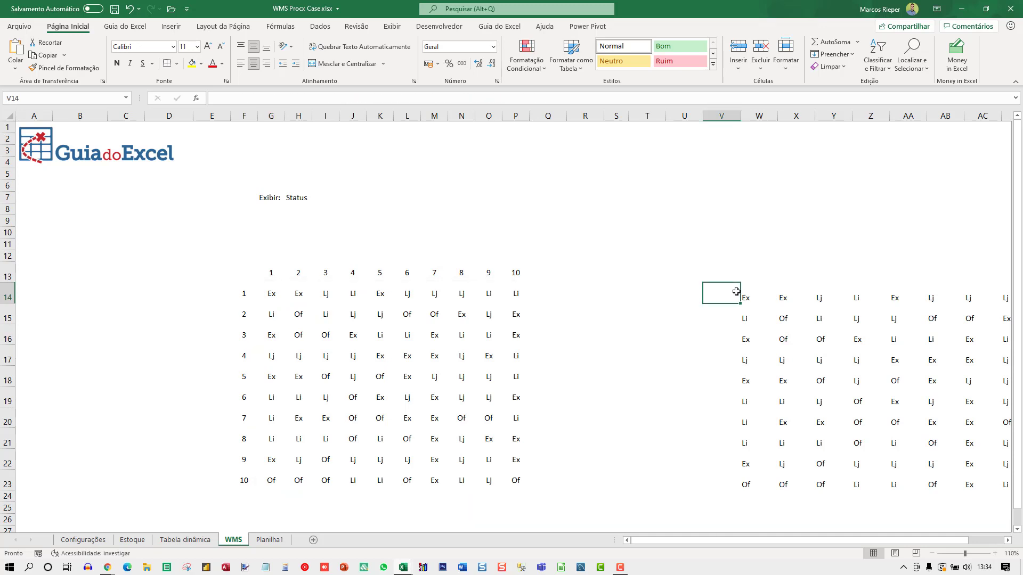
key(Left)
key(Left)
key(Left)
key(Left)
key(Left)
key(Left)
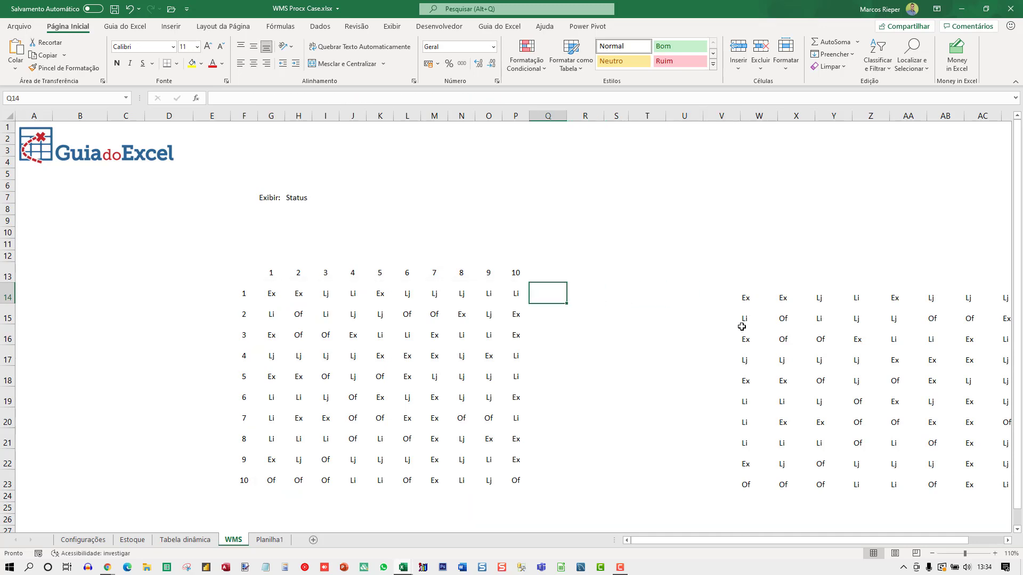
click(278, 292)
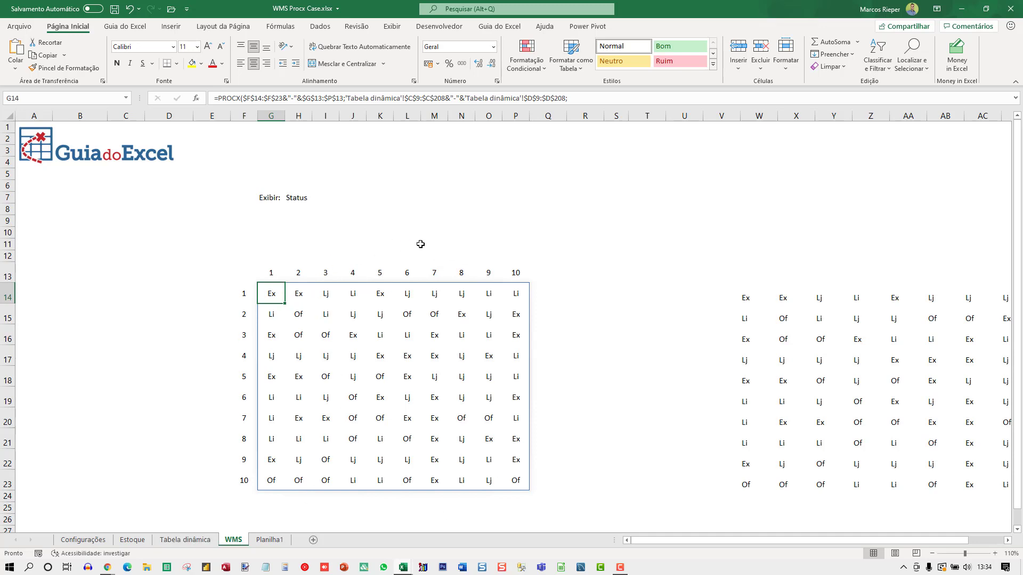
- Insert Ilha, Fila, Posição, Código and Status slicers from the Tabela dinâmica pivot
click(187, 542)
click(146, 203)
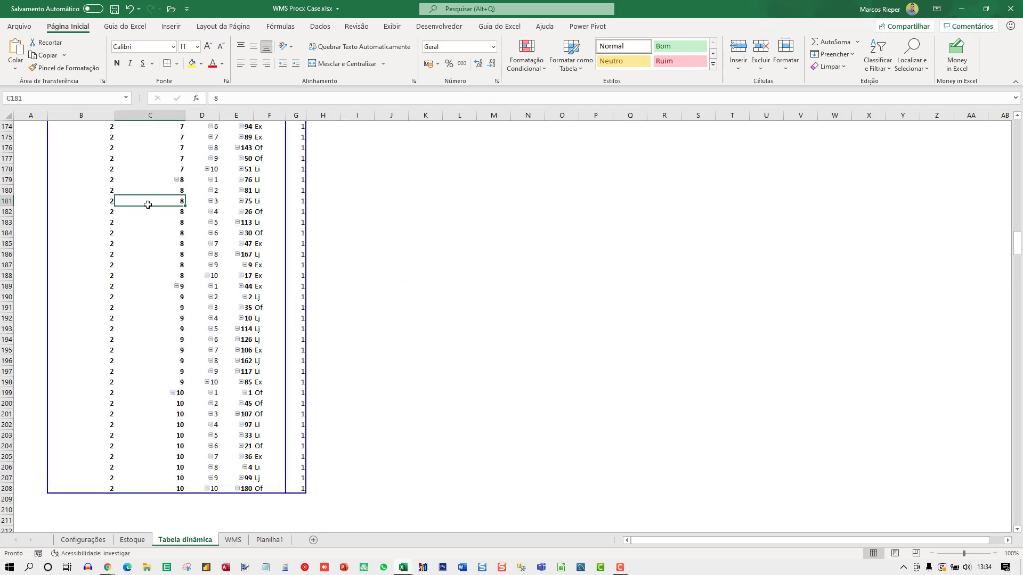
key(ctrl+Home)
click(141, 233)
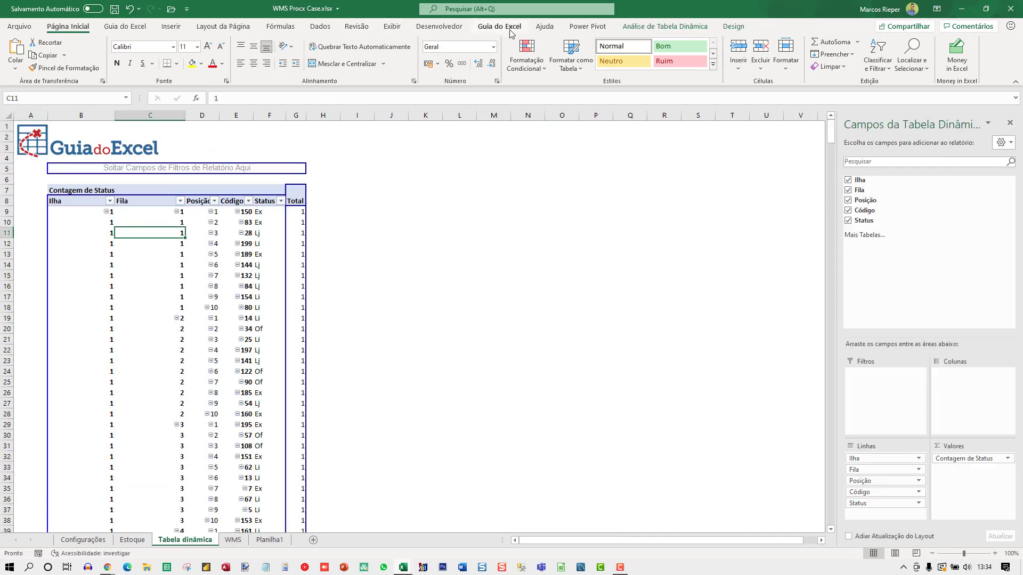
click(171, 28)
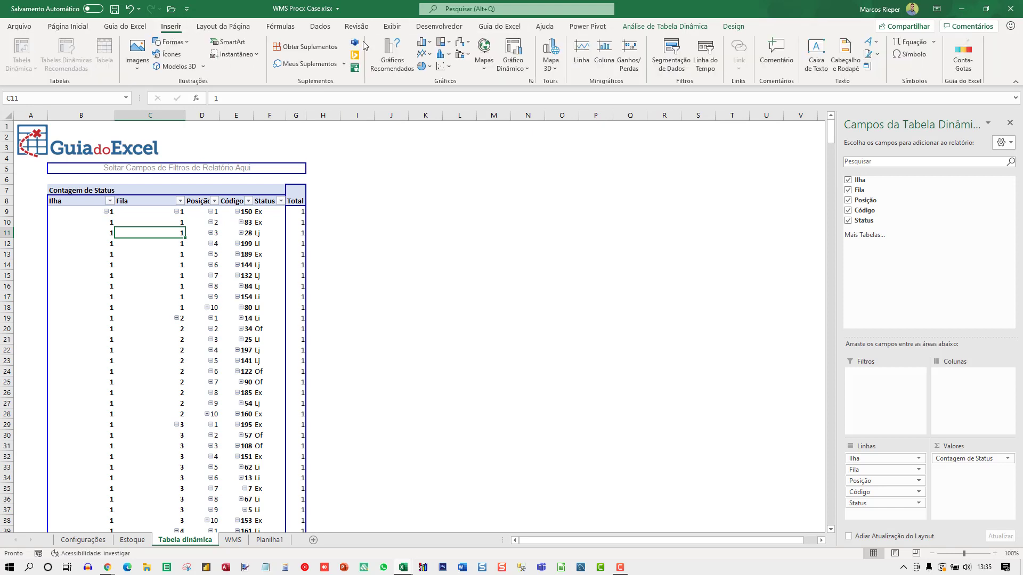
click(673, 53)
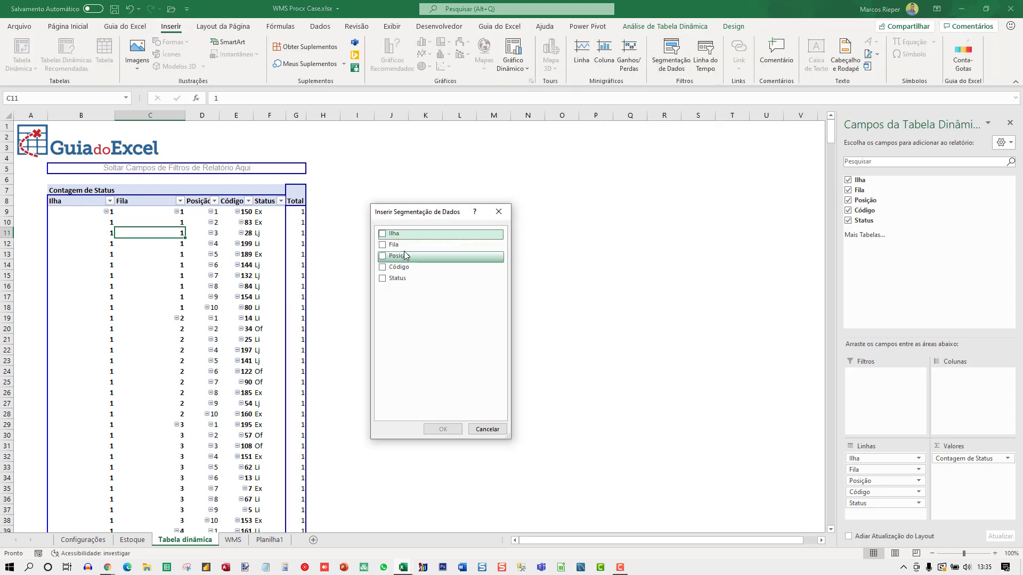
click(382, 234)
click(383, 245)
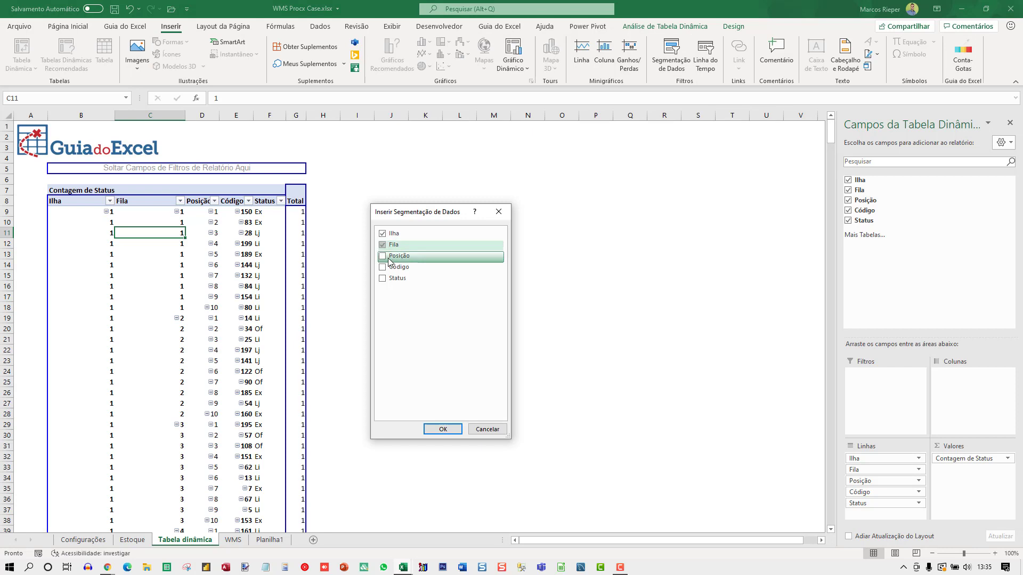
click(383, 256)
click(384, 268)
click(383, 278)
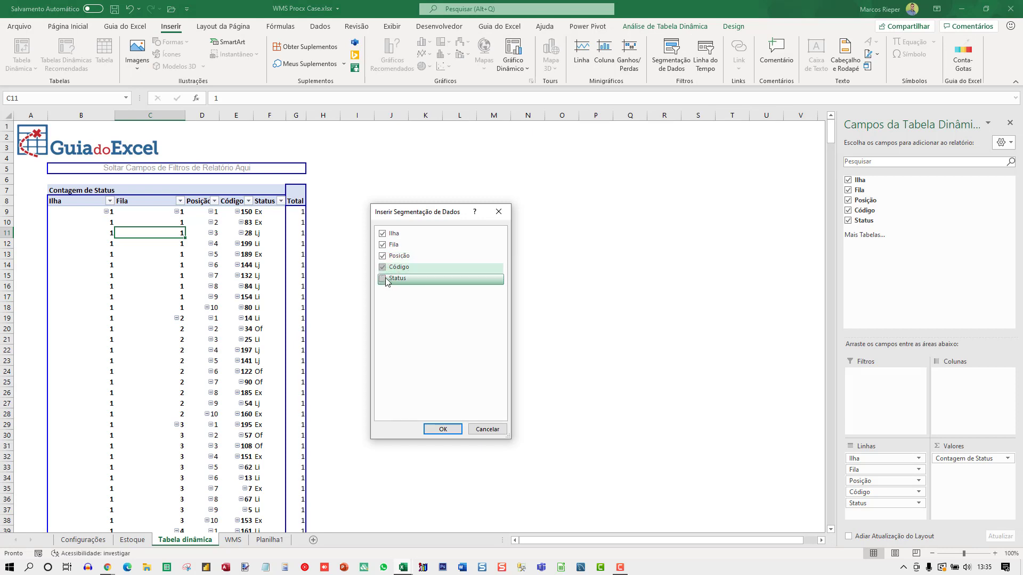
click(443, 430)
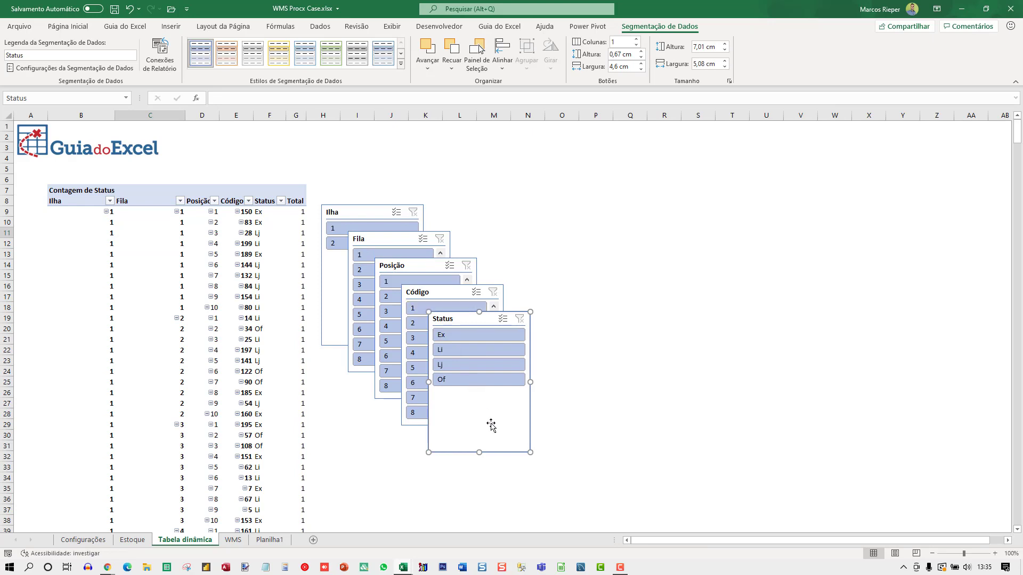
- Cut all five slicers and pick cell R7 on the WMS sheet for pasting
click(350, 213)
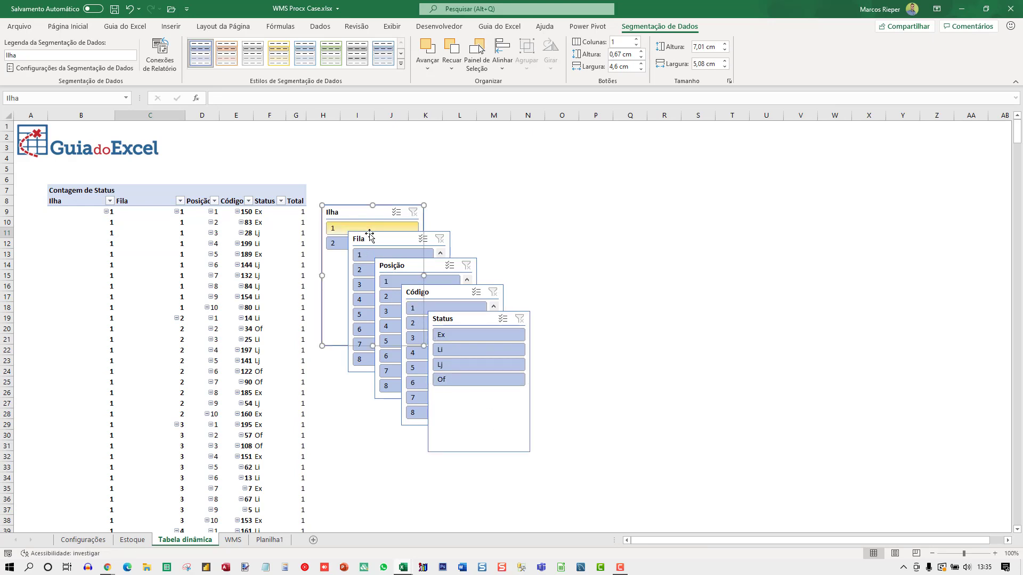
ctrl+click(401, 243)
ctrl+click(430, 266)
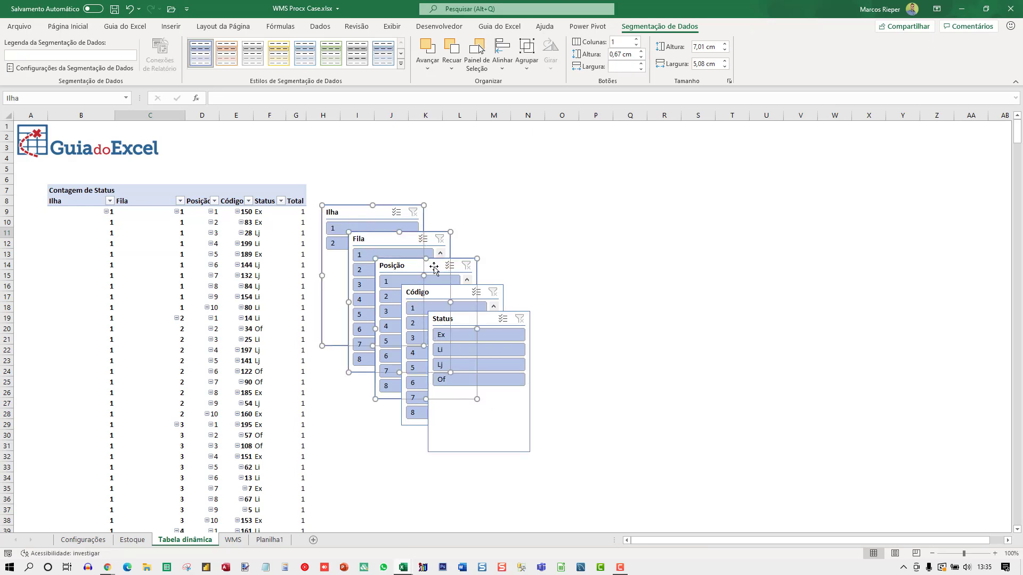
ctrl+click(457, 292)
ctrl+click(443, 318)
key(ctrl+x)
click(233, 540)
click(566, 196)
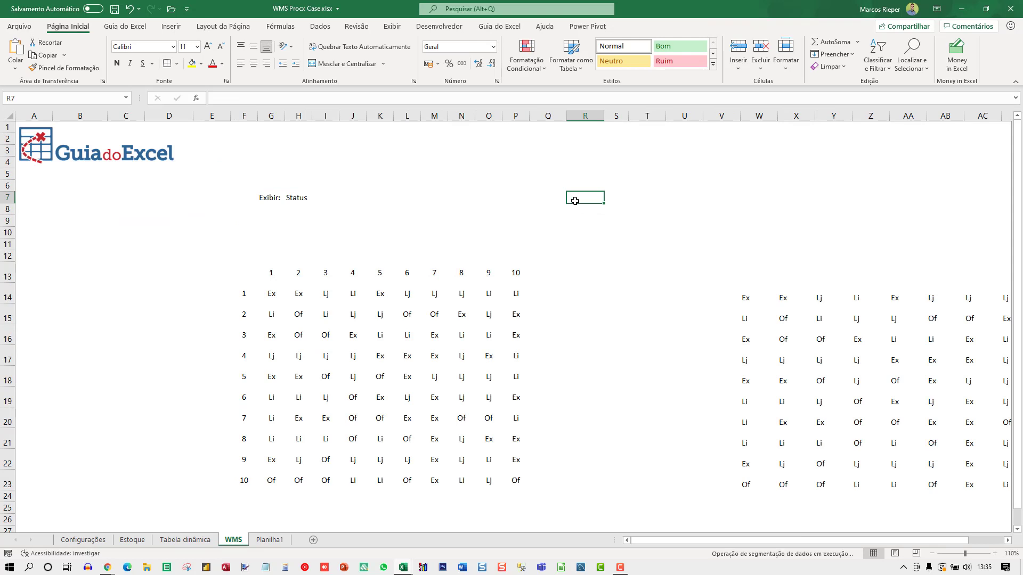
- Paste the slicers on WMS and place a narrower, taller Código slicer left of the grid
key(ctrl+v)
drag(540, 234, 540, 245)
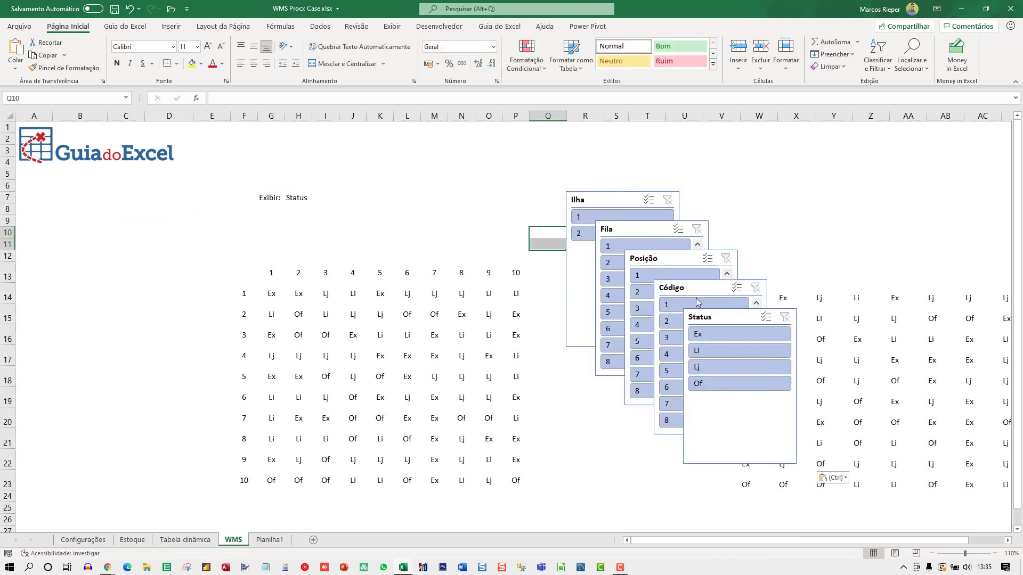
drag(699, 288, 108, 251)
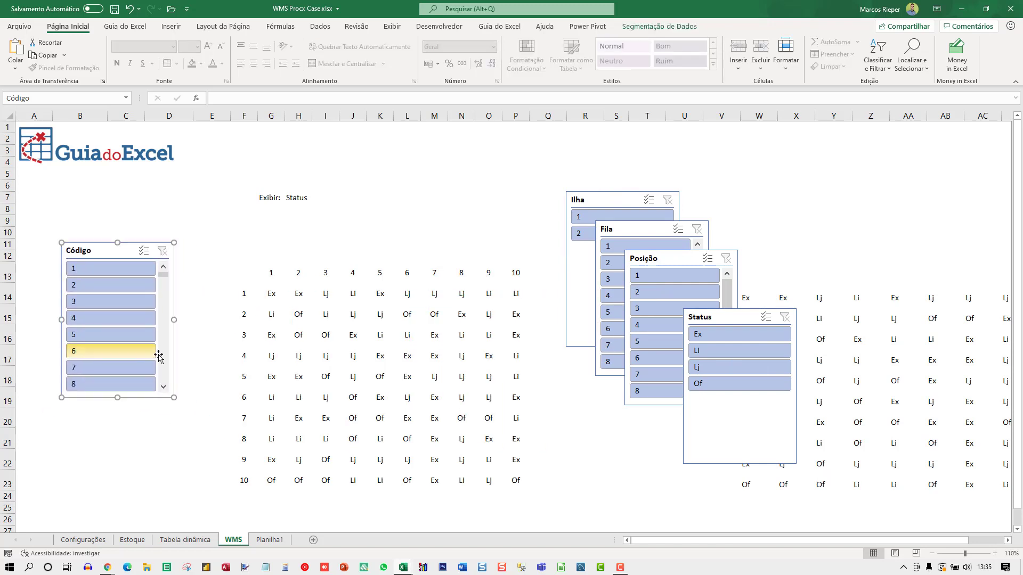
drag(173, 322, 134, 322)
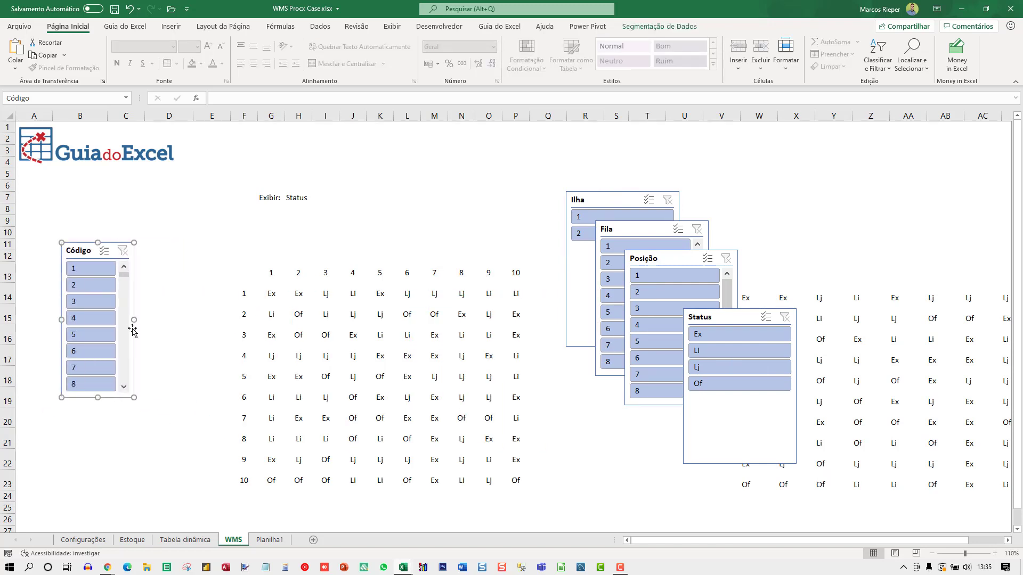
drag(99, 397, 106, 481)
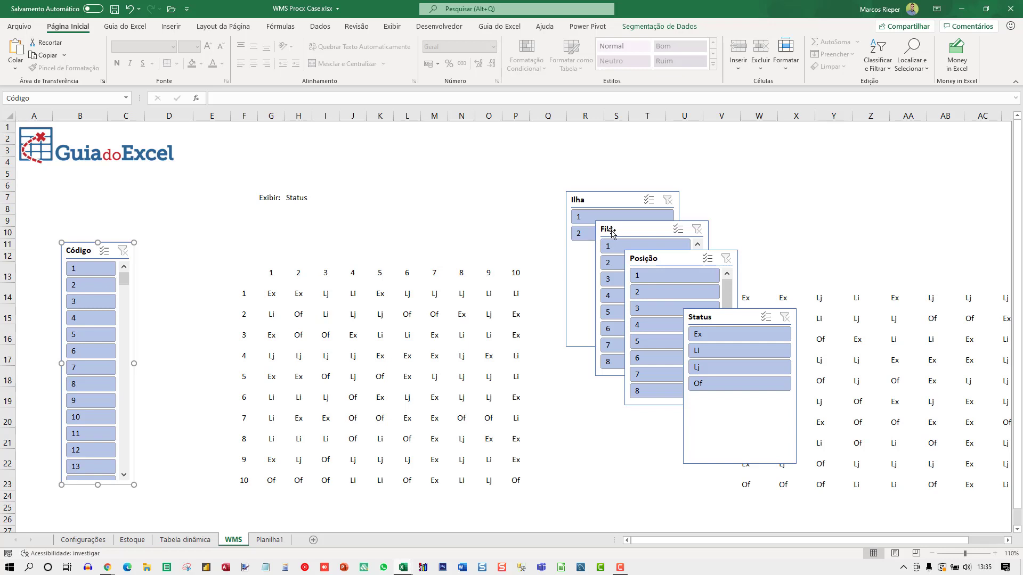
- Place a narrow Ilha slicer showing its two items beside Código, level with it
drag(612, 199, 185, 248)
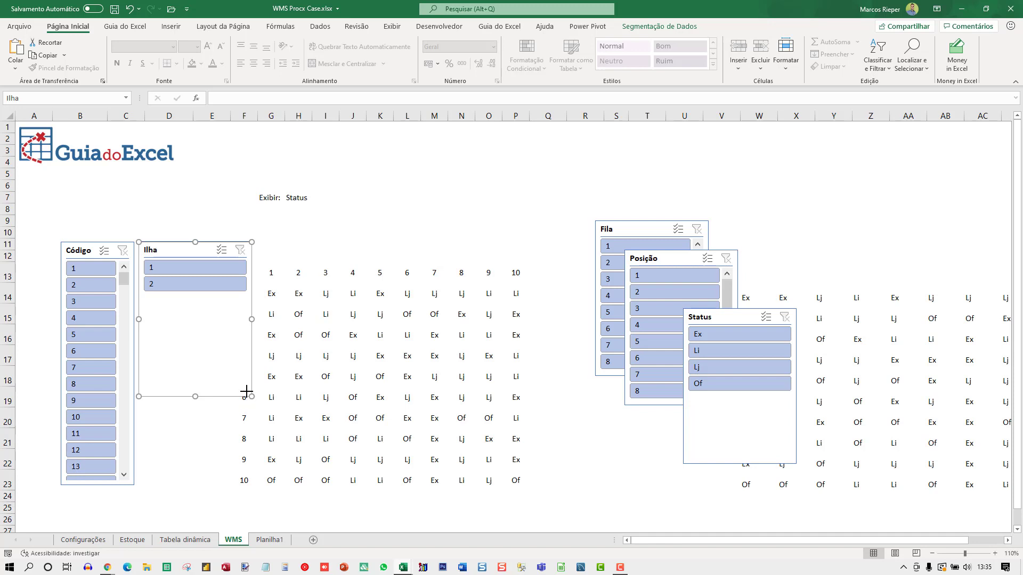
drag(246, 391, 211, 291)
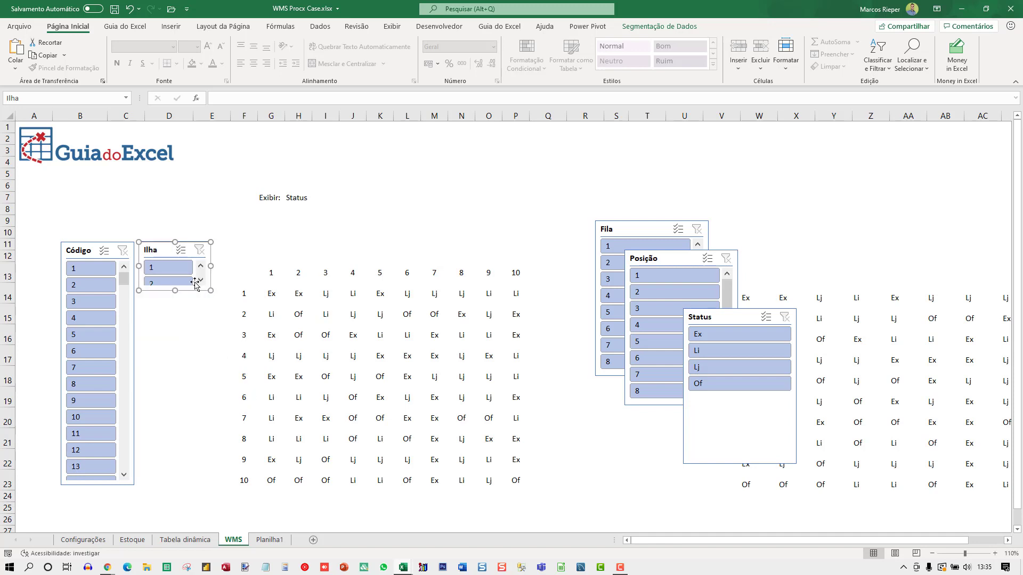
drag(161, 245, 161, 238)
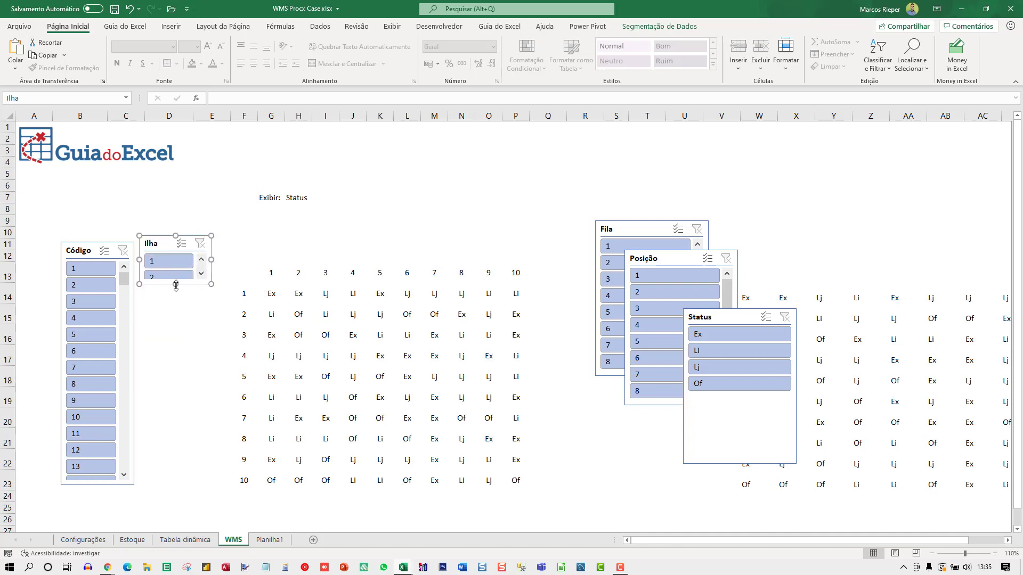
drag(175, 285, 175, 293)
drag(165, 238, 167, 232)
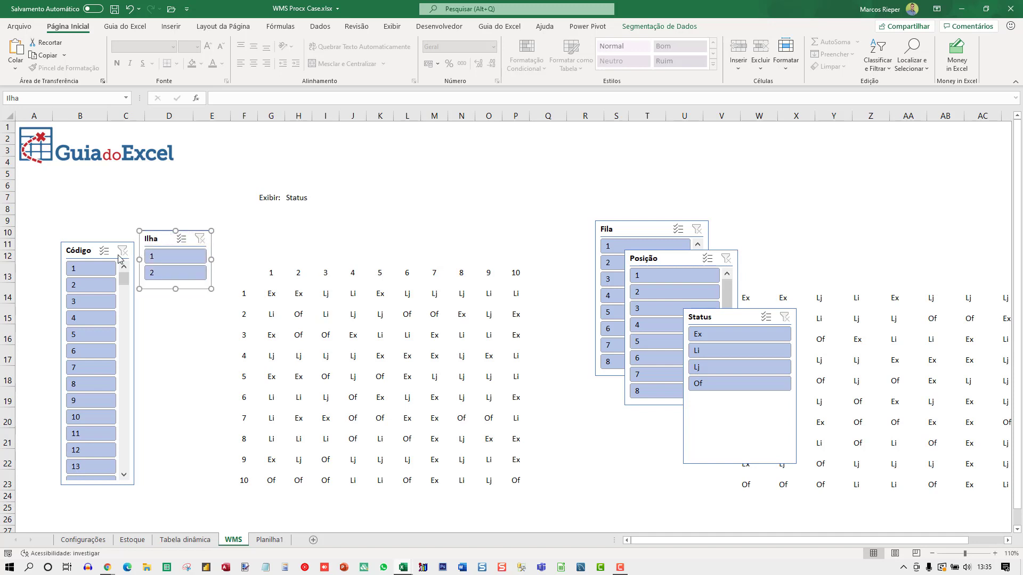
drag(91, 246, 90, 231)
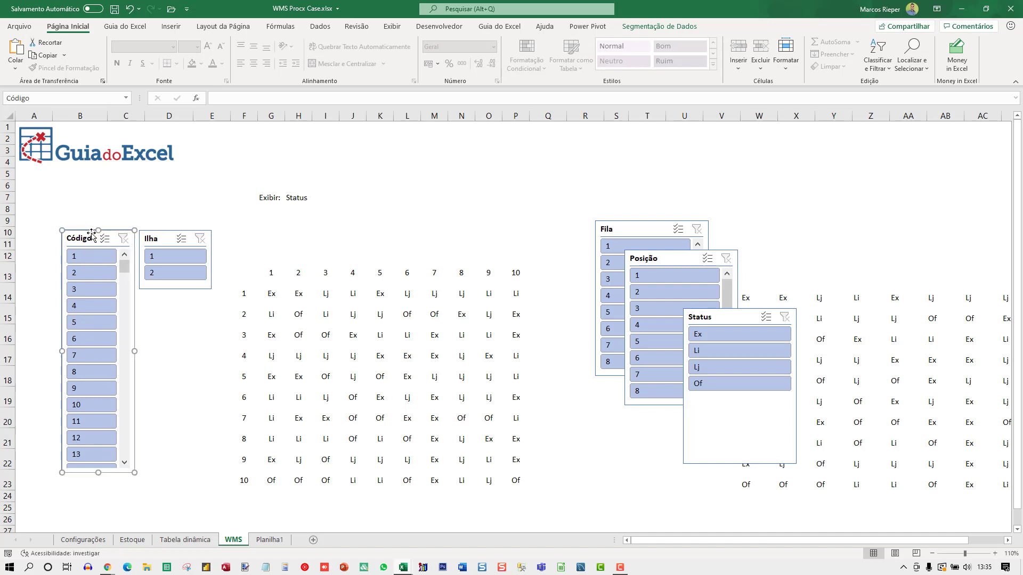
click(178, 288)
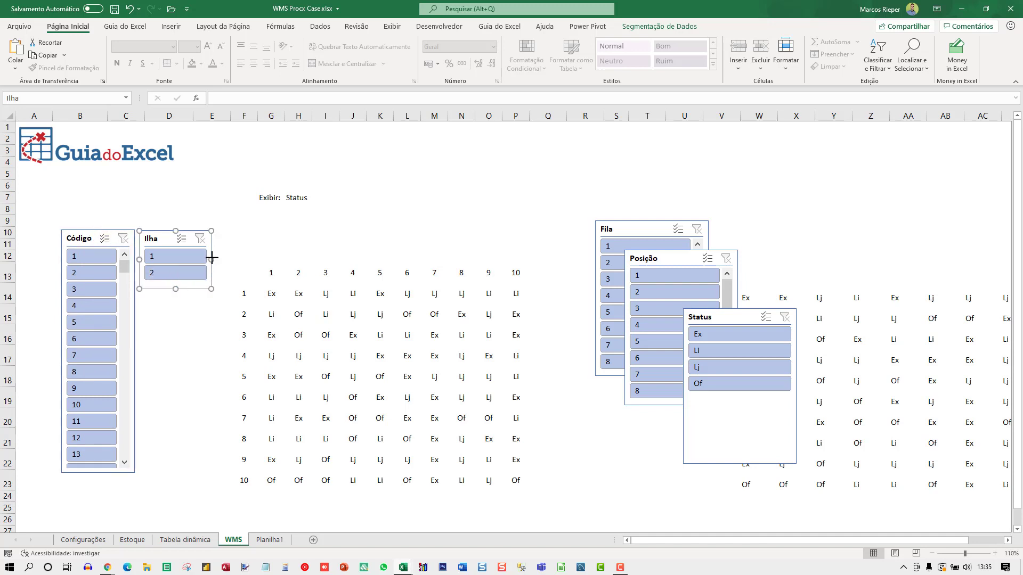
drag(212, 258, 195, 257)
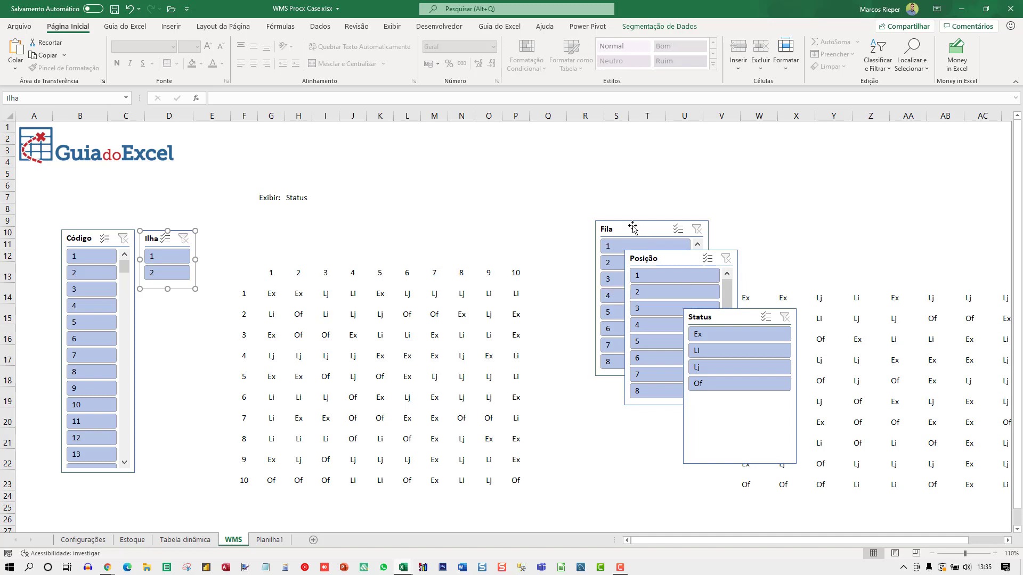
- Set a narrow Fila slicer under the raised Ilha slicer, tall enough for all ten items
drag(622, 224, 179, 296)
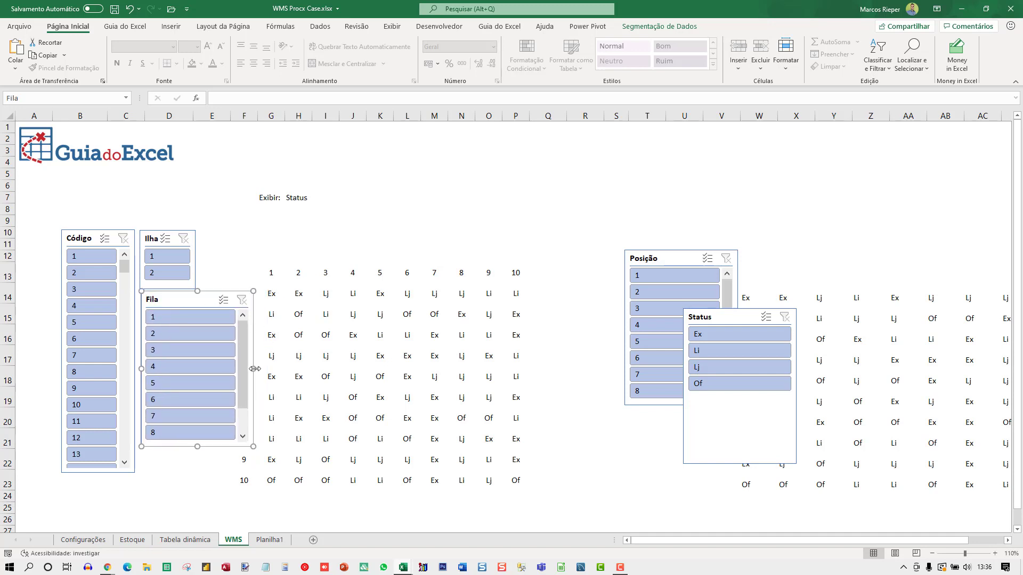
drag(254, 369, 197, 356)
drag(166, 446, 167, 489)
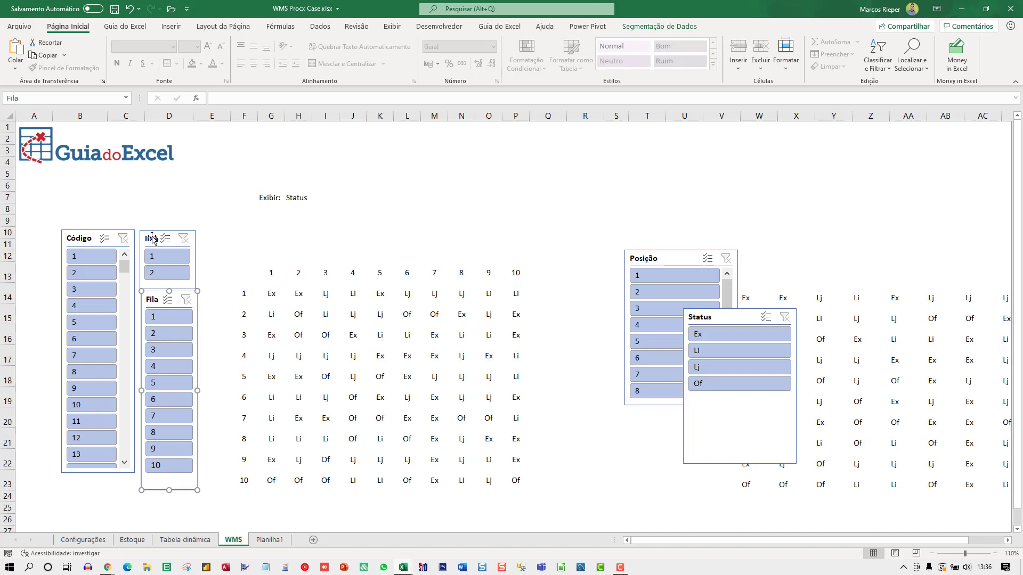
drag(152, 240, 155, 208)
drag(158, 300, 158, 274)
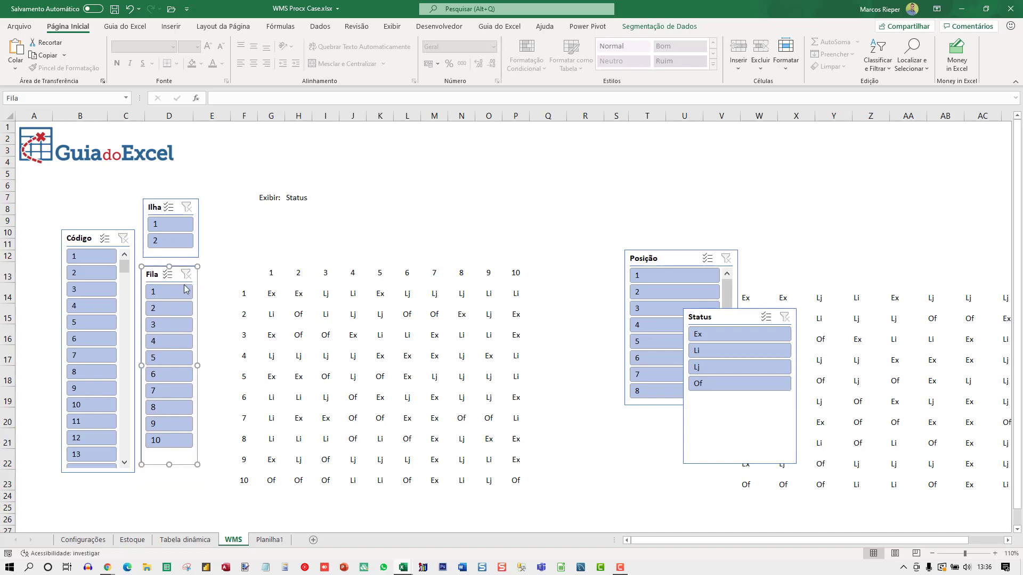
click(230, 291)
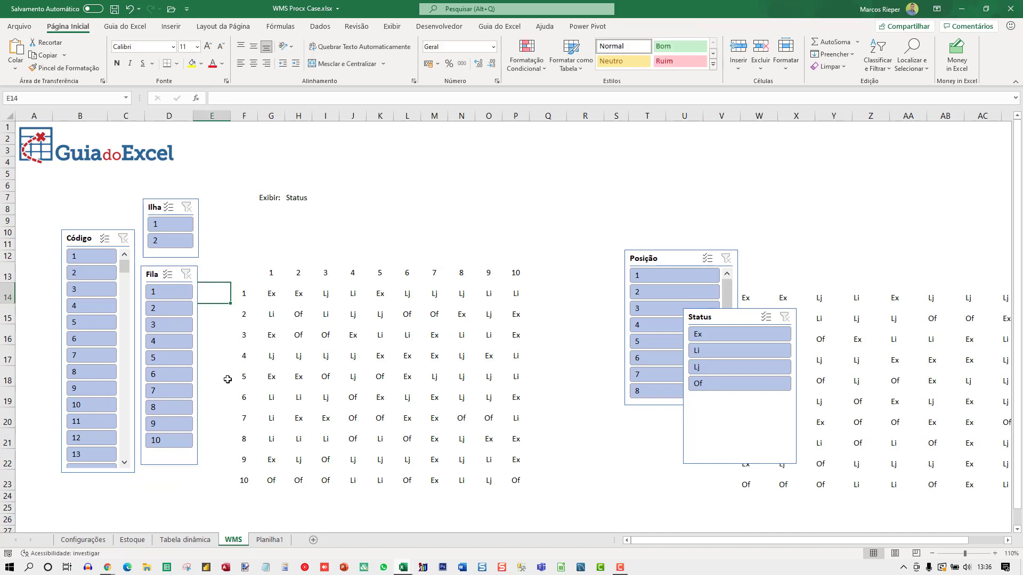
click(169, 461)
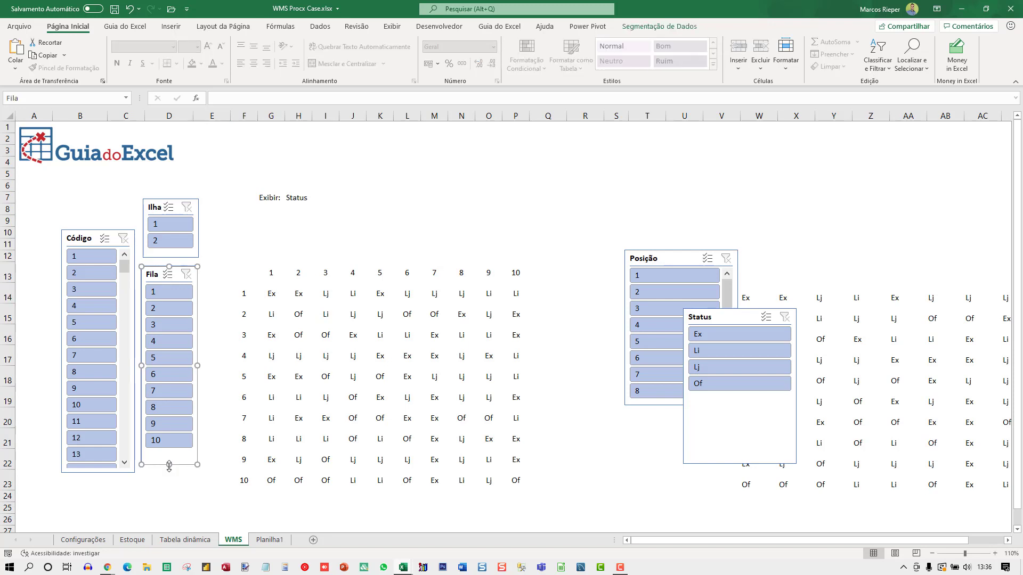
drag(169, 465, 166, 497)
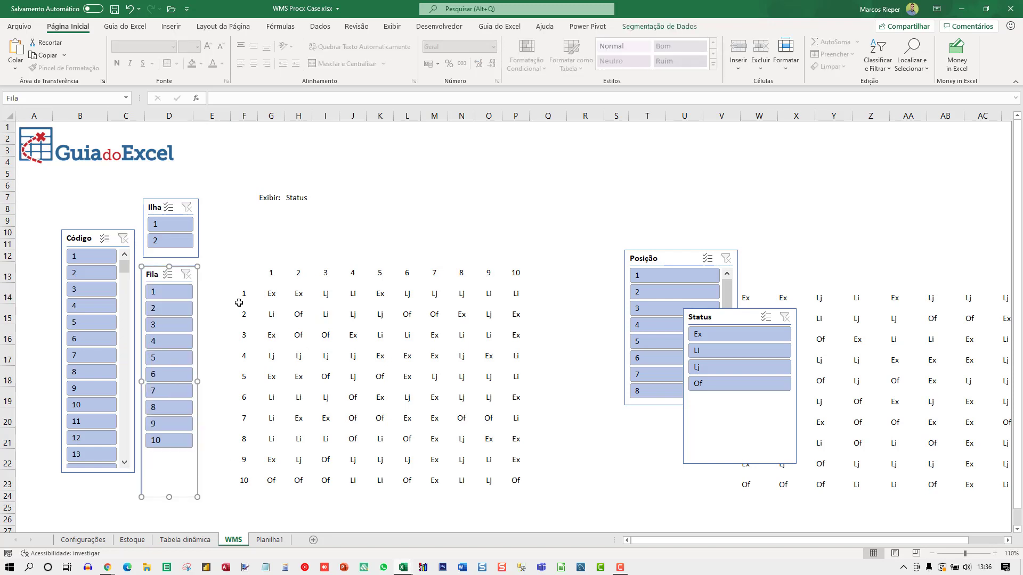
- Set the Fila slicer's button height to 0,85 cm
click(660, 26)
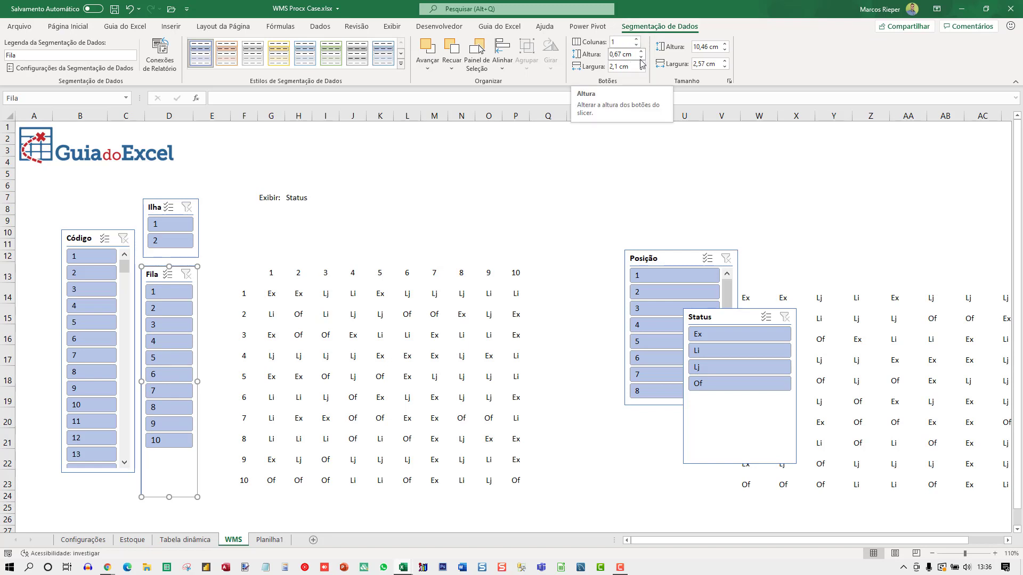
click(642, 52)
click(642, 51)
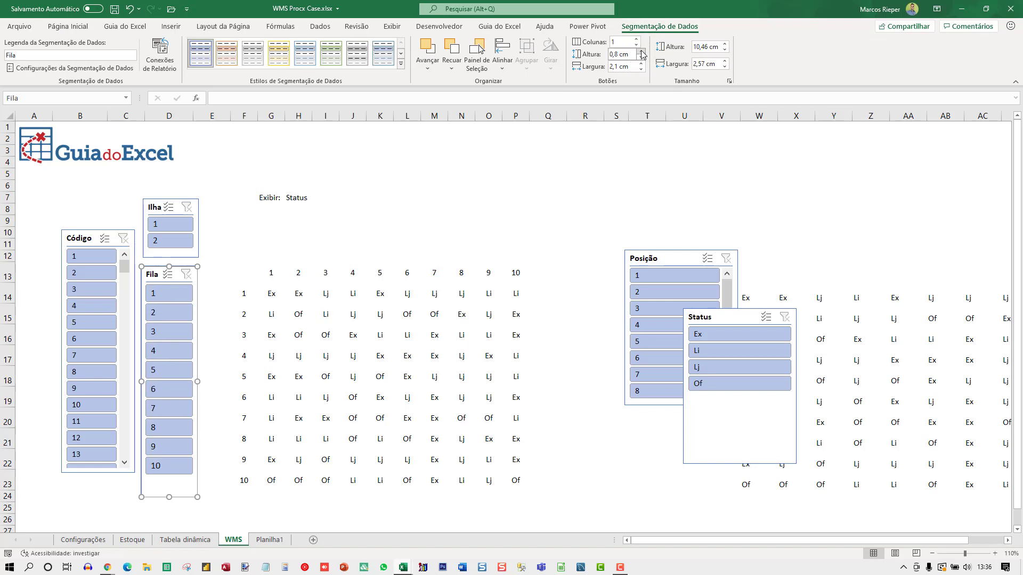
click(634, 53)
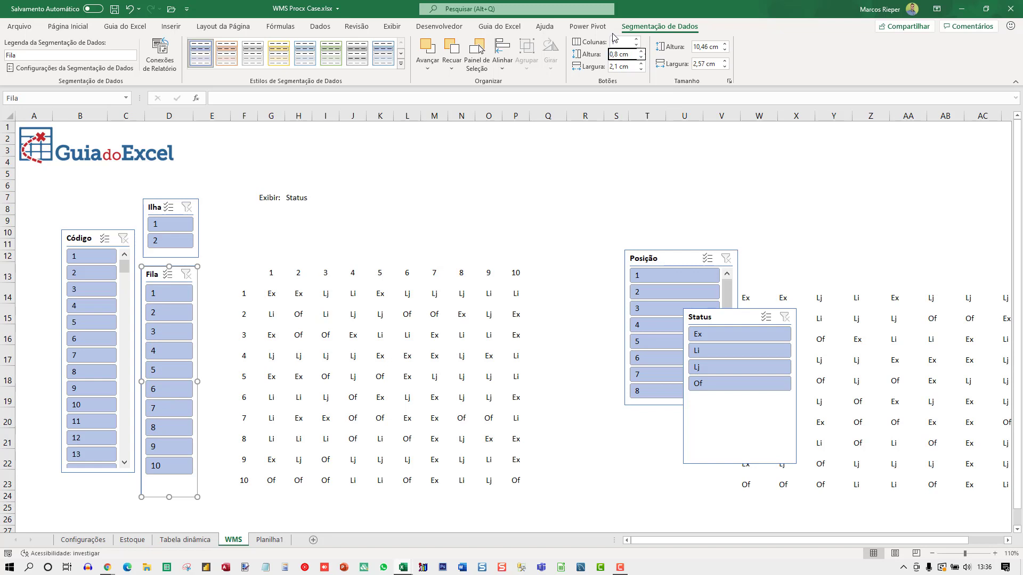
key(shift+End)
key(Delete)
text(0,8)
key(Return)
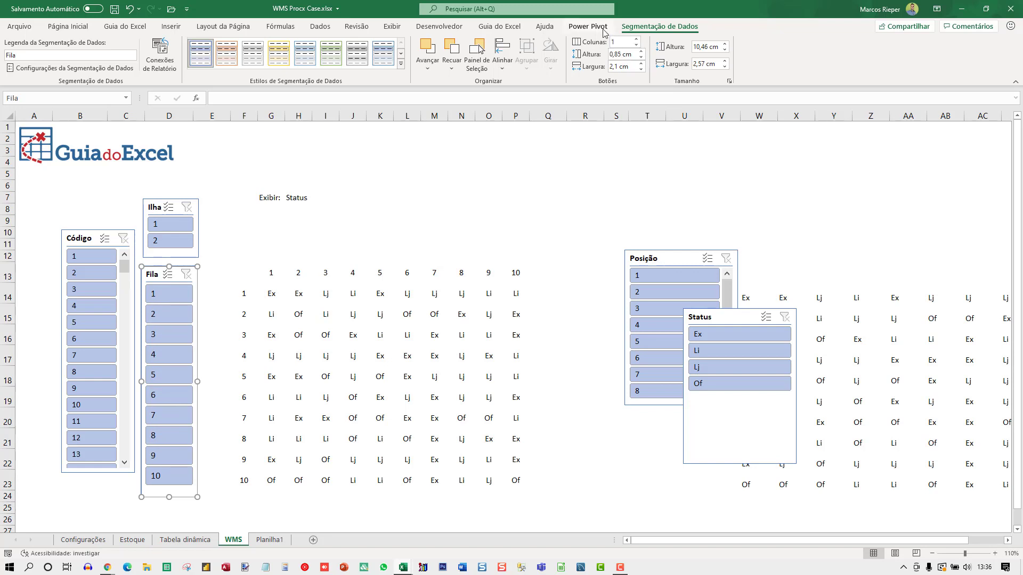
- Resize the Fila slicer so its ten taller buttons fit without scrolling
click(234, 482)
drag(243, 460, 222, 459)
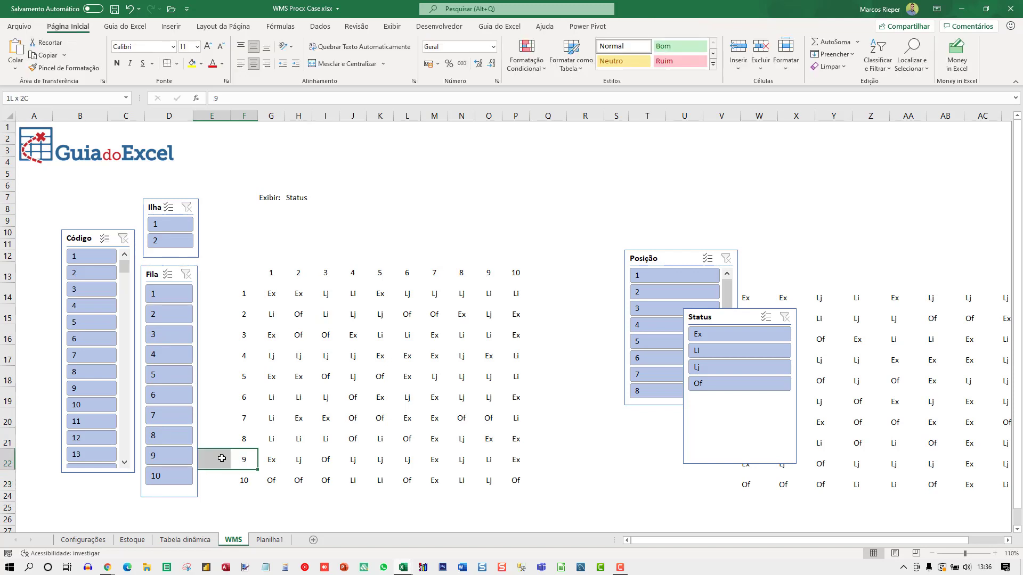
click(168, 495)
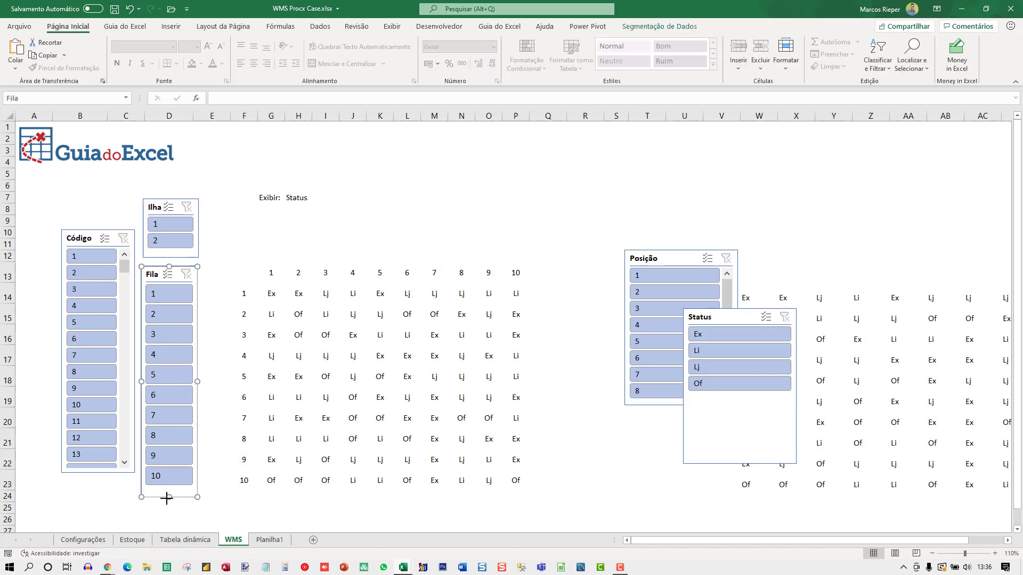
drag(167, 498, 172, 489)
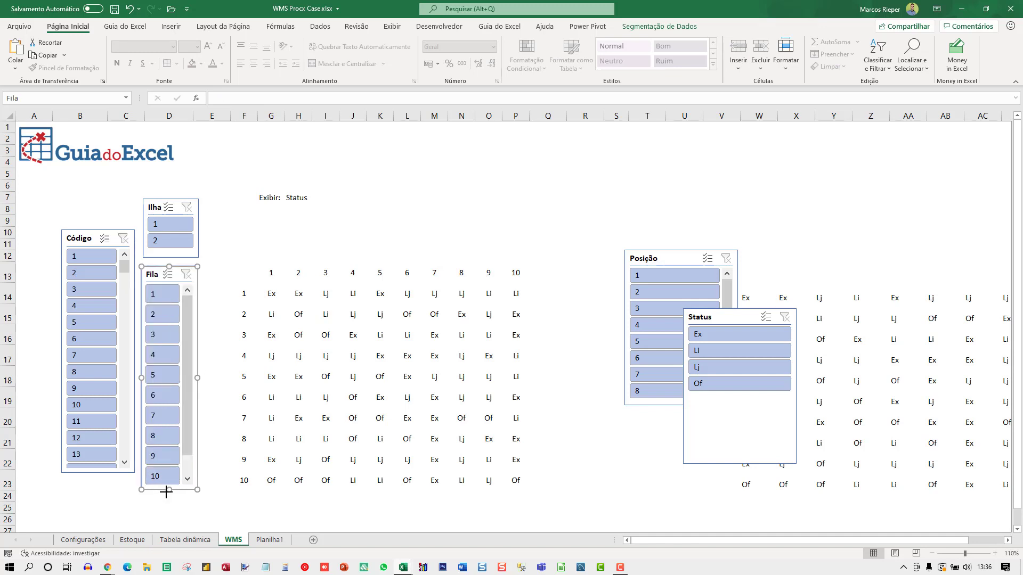
drag(170, 493, 170, 494)
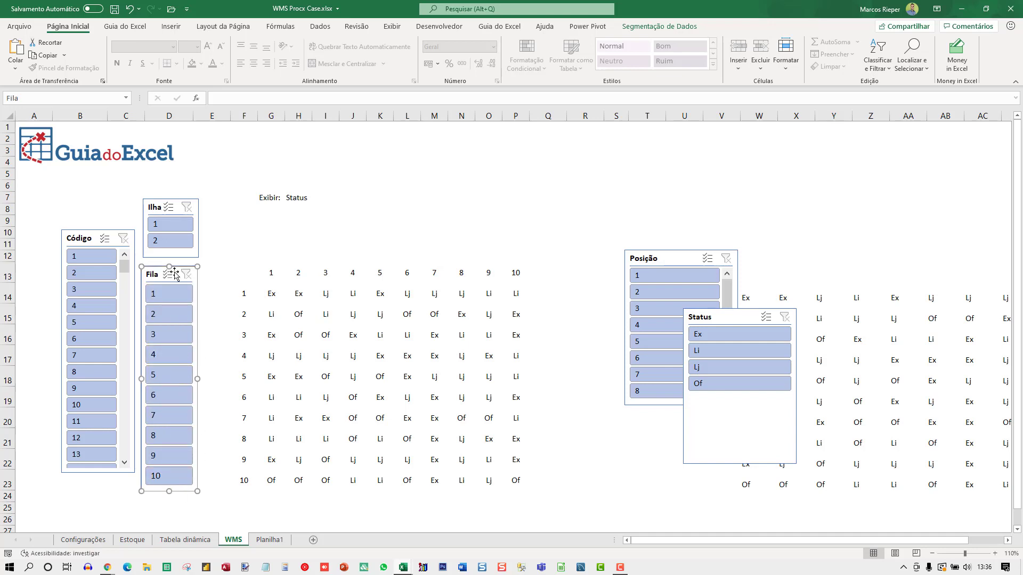
right_click(150, 271)
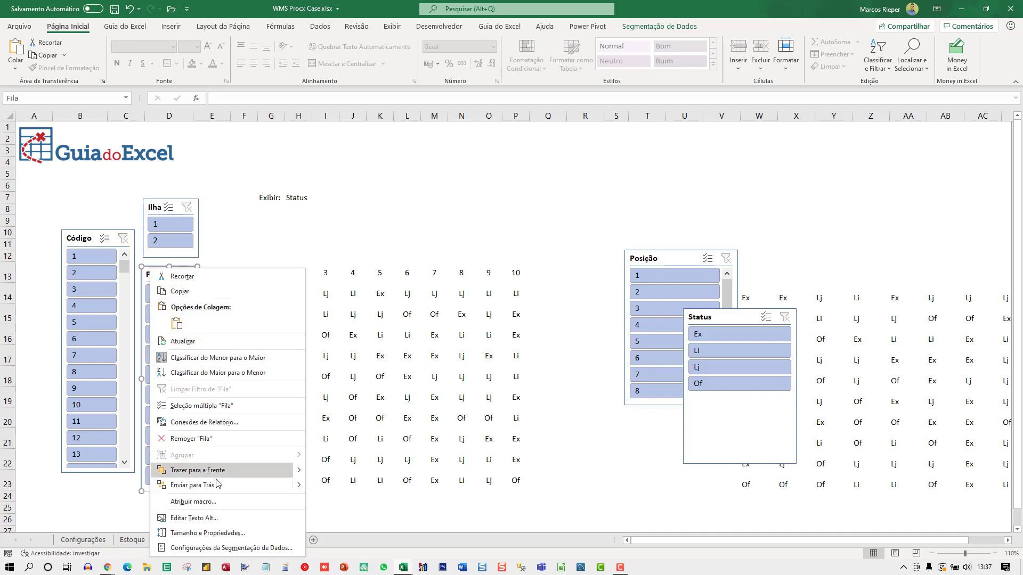
click(217, 549)
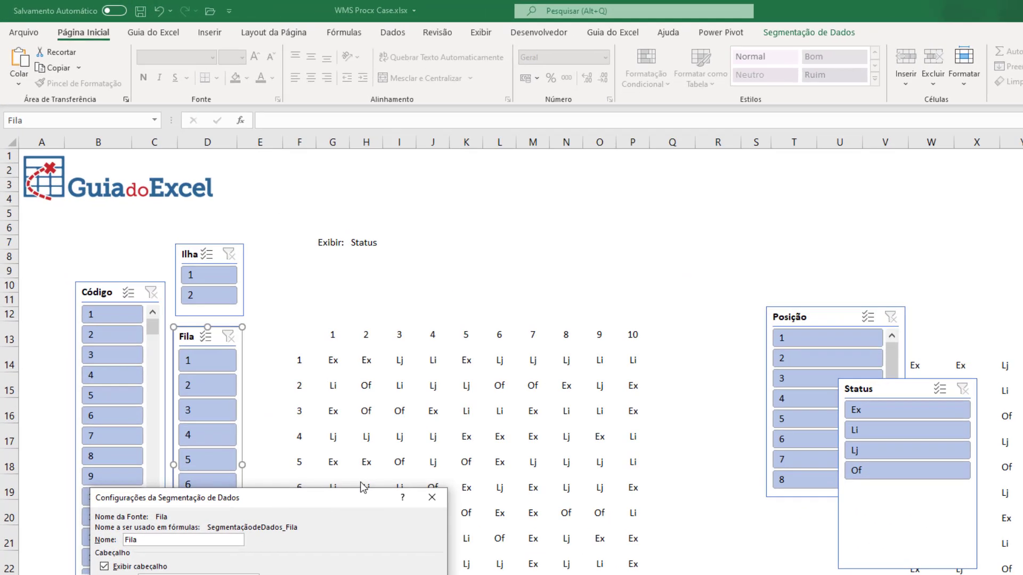
drag(230, 402, 457, 170)
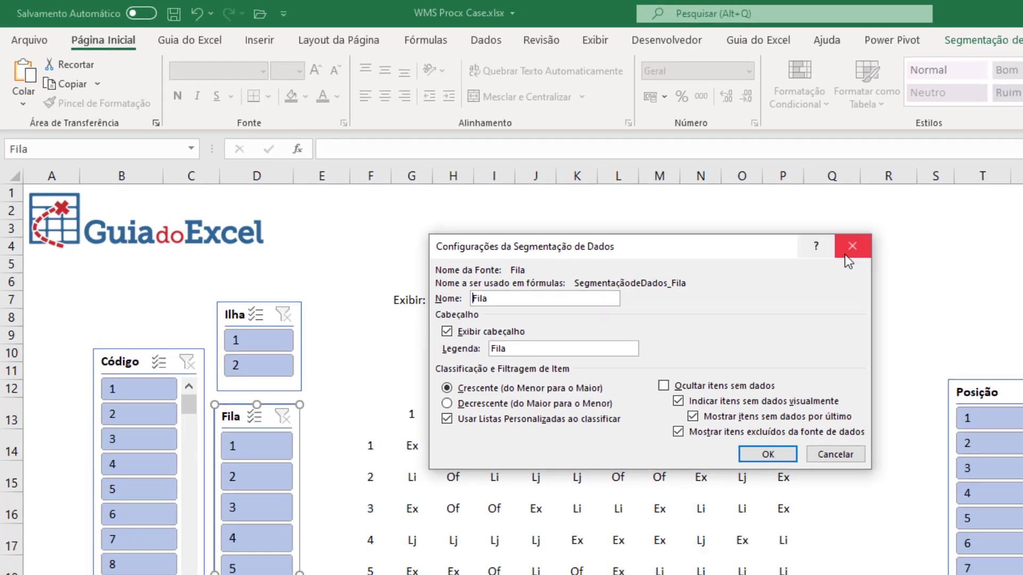
click(901, 260)
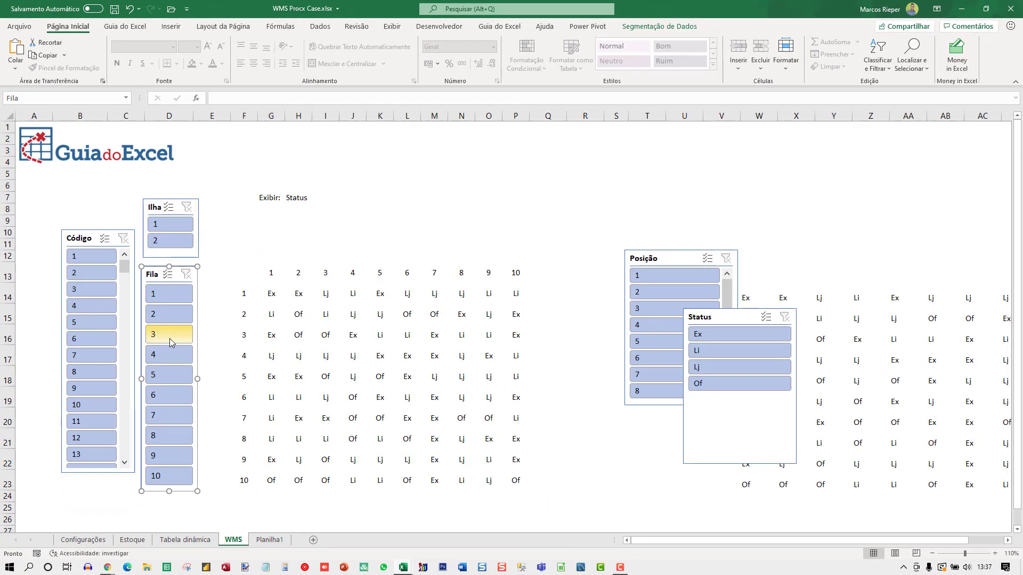
click(170, 338)
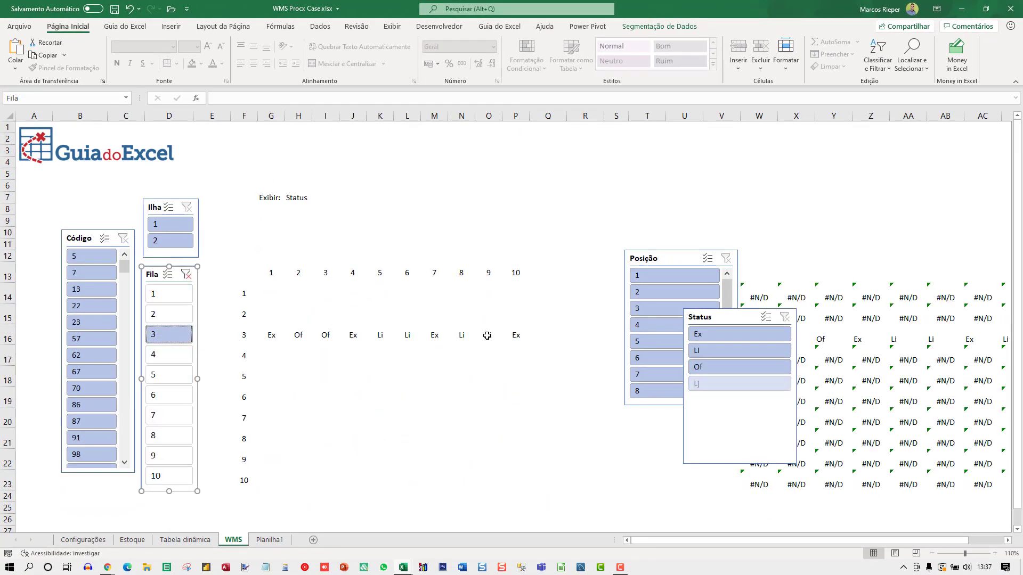
click(660, 276)
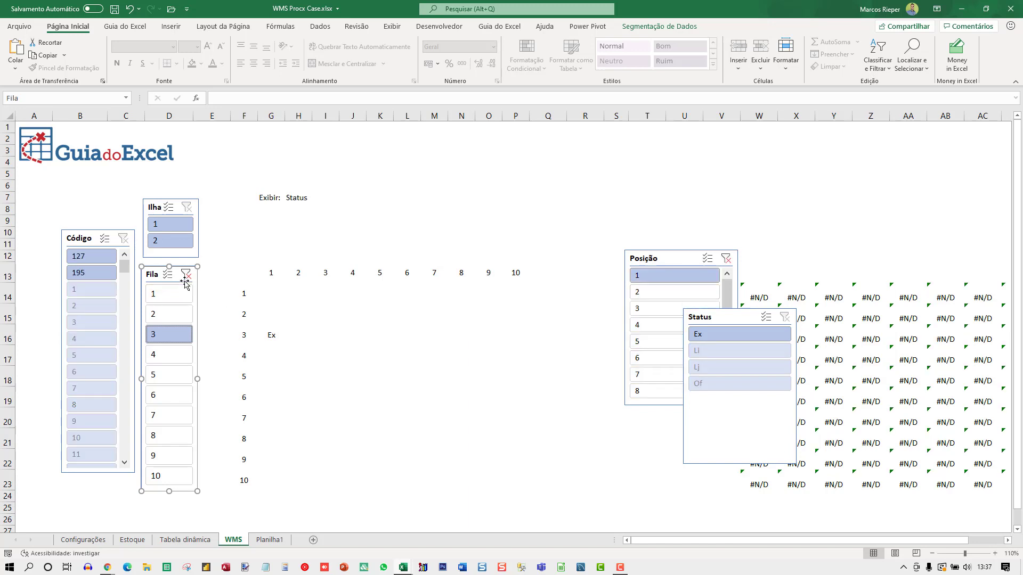
click(186, 275)
click(655, 293)
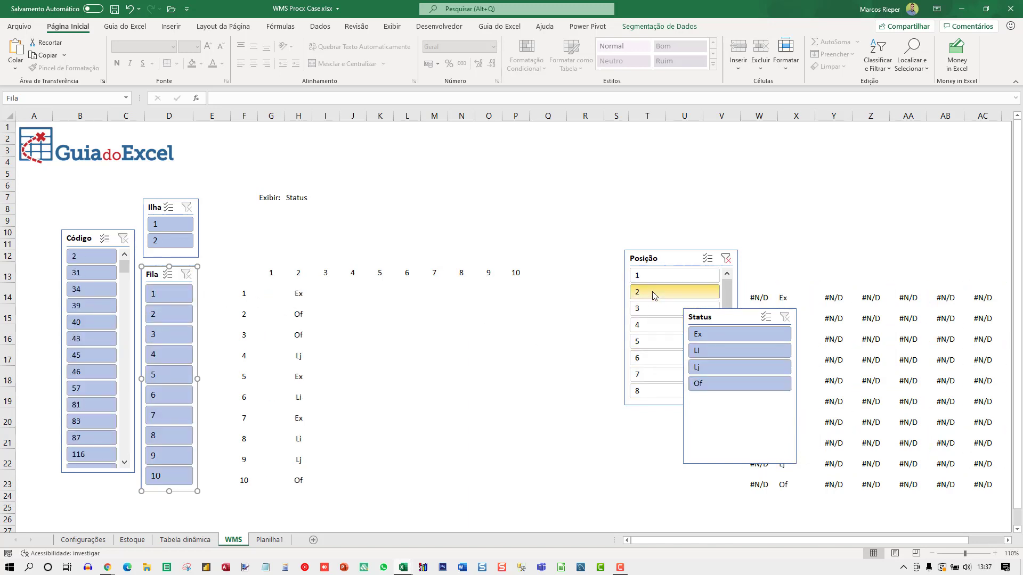
click(726, 258)
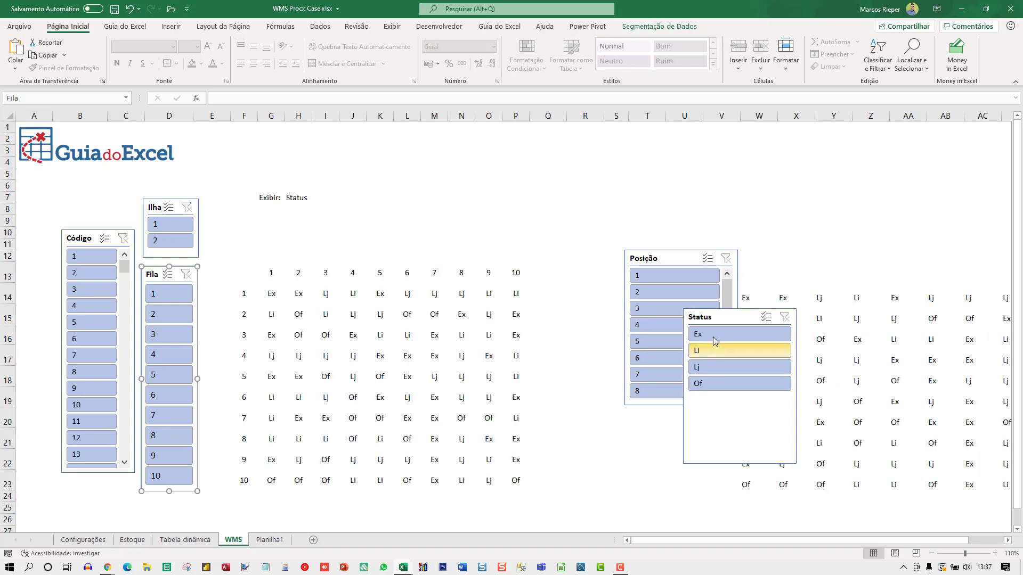
click(714, 335)
click(88, 289)
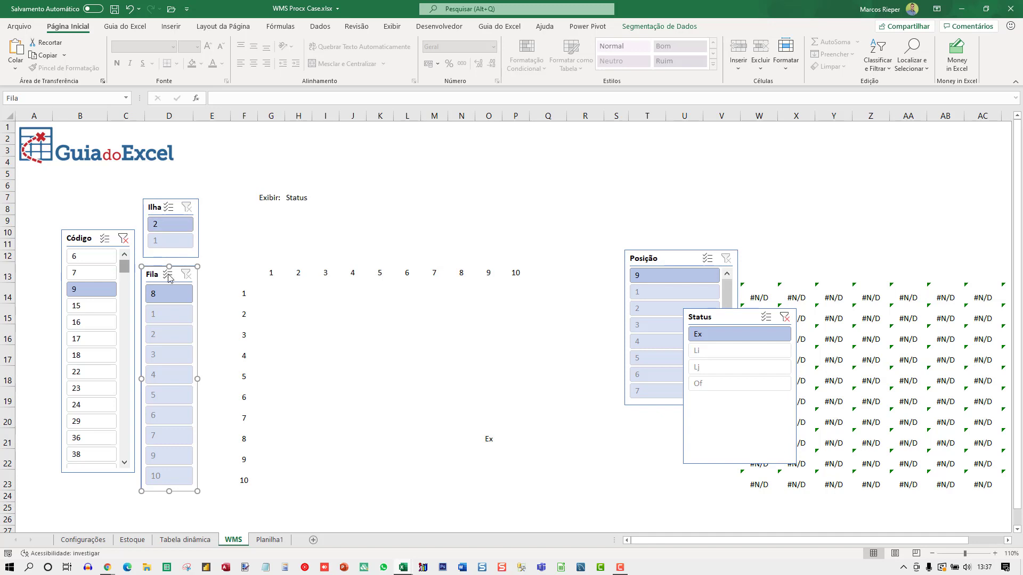
click(785, 318)
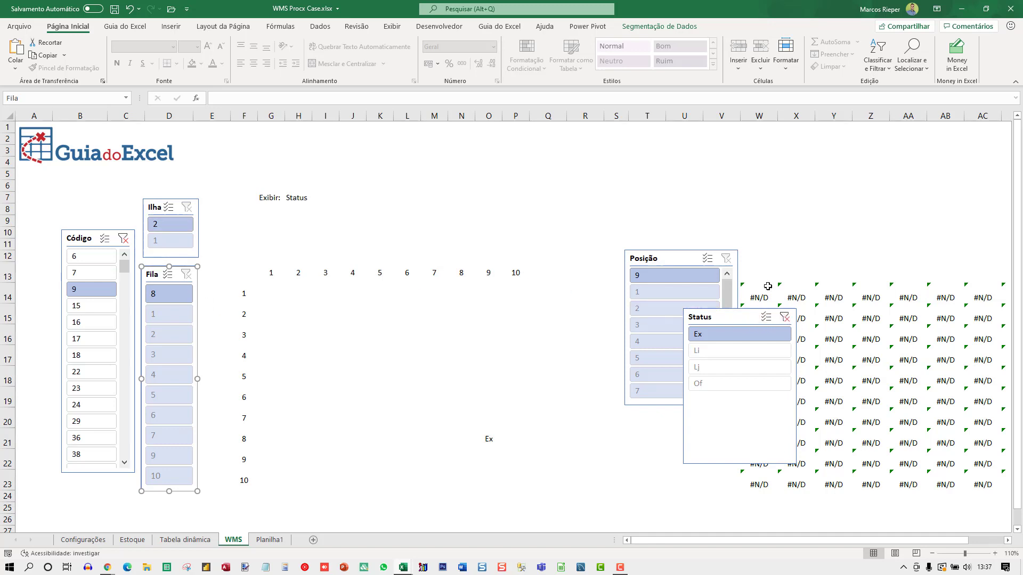
click(124, 239)
- Turn off 'Mostrar itens sem dados por último' for Fila, then test-filter the grid to Código 3
right_click(151, 269)
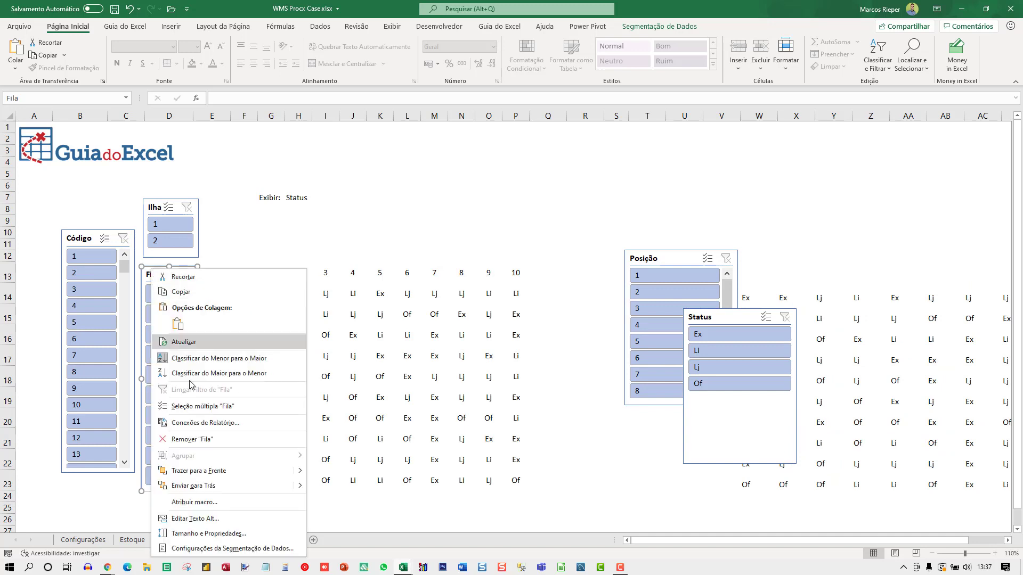
click(214, 554)
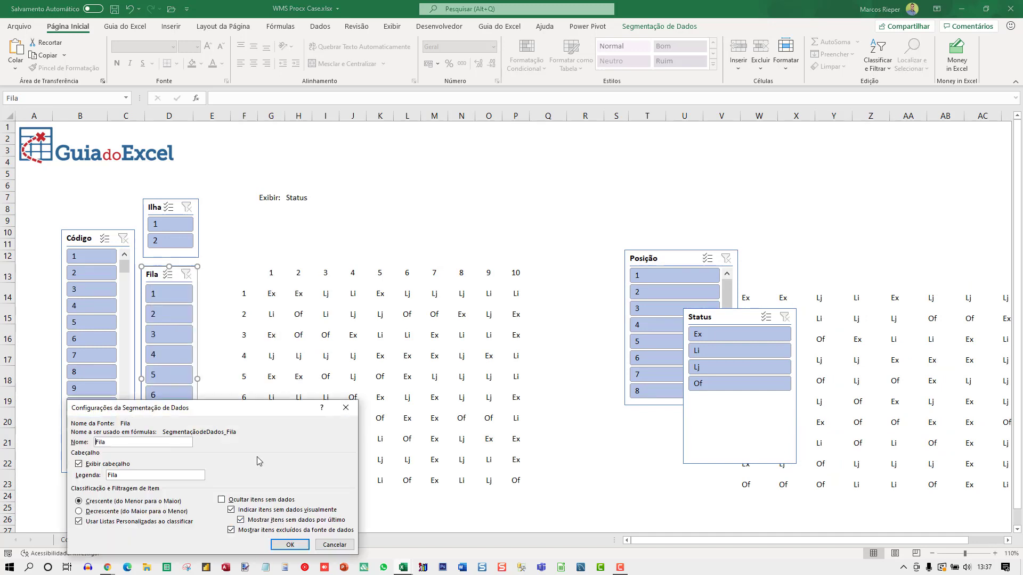
drag(237, 403, 400, 177)
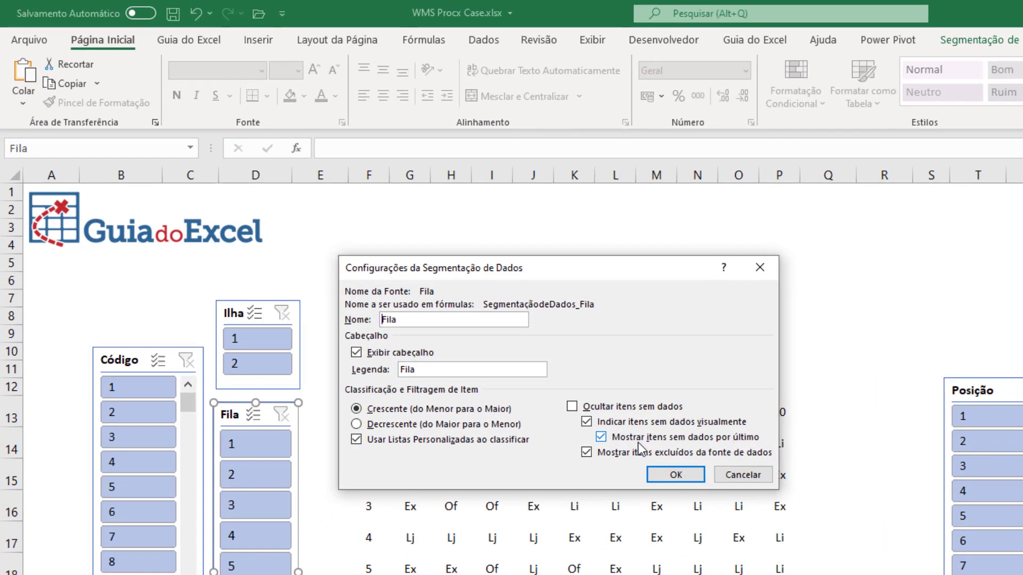
click(601, 437)
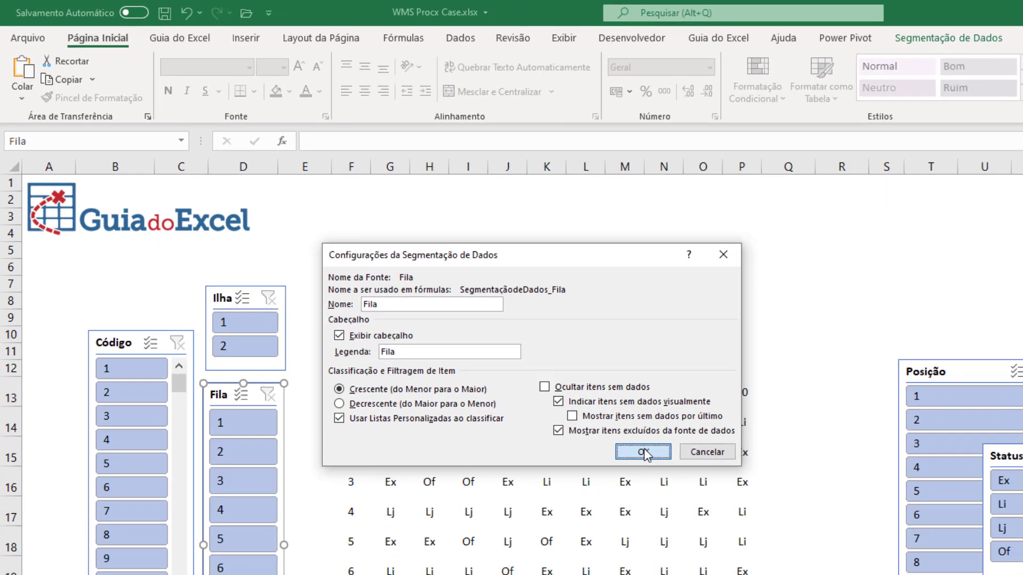
click(676, 475)
click(76, 292)
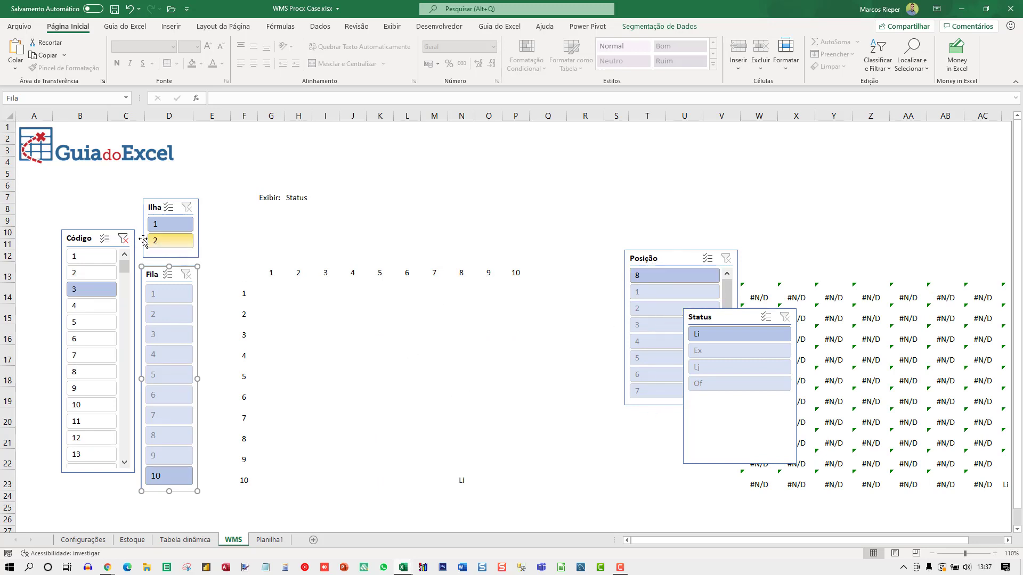
click(123, 238)
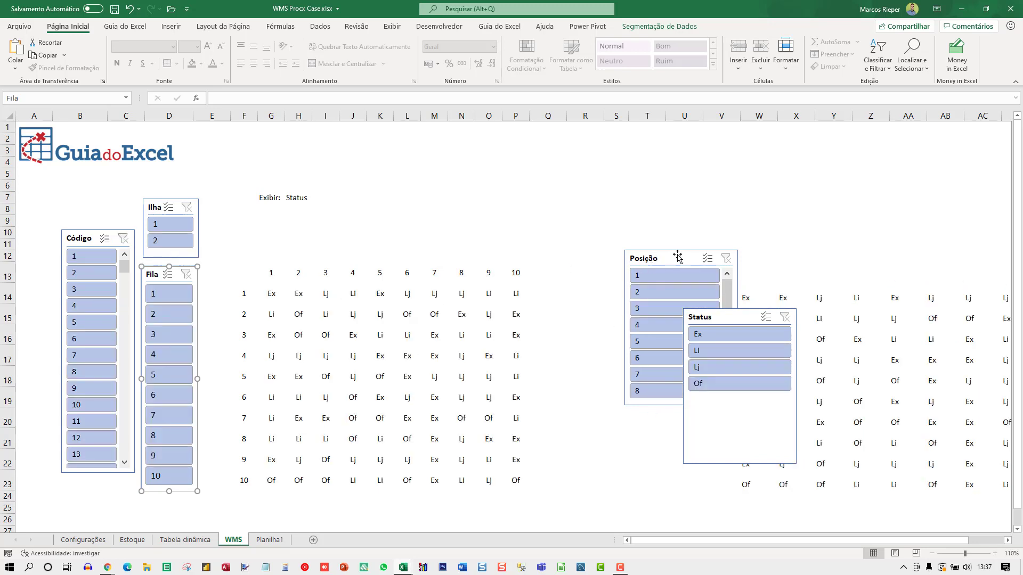
- Move Posição above the grid as a wide one-row strip and shift Fila nearer the grid
drag(678, 258, 319, 237)
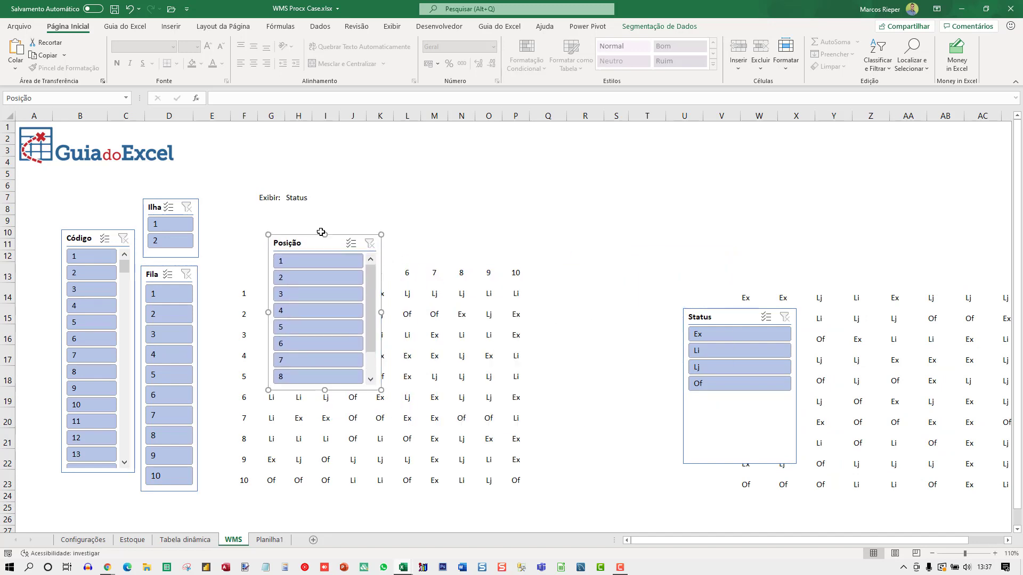
drag(157, 268, 189, 266)
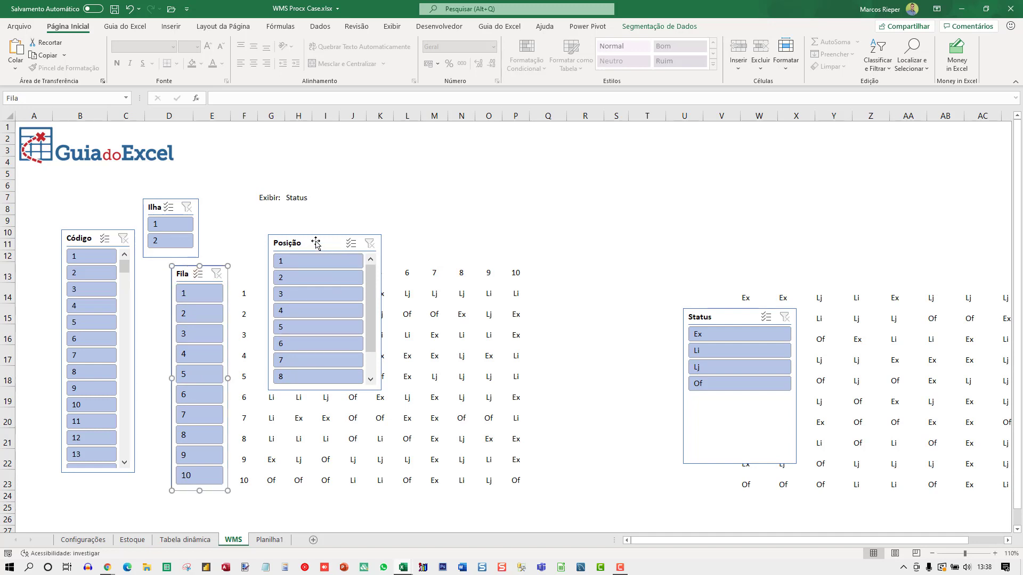
mouse_move(308, 238)
mouse_down()
mouse_move(354, 290)
mouse_move(298, 232)
mouse_up()
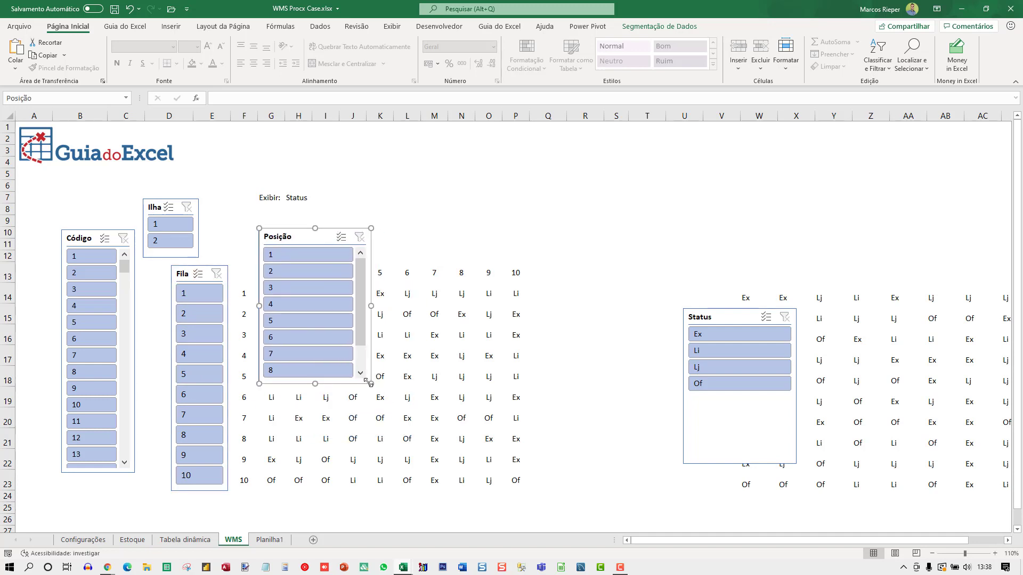
drag(370, 386, 523, 262)
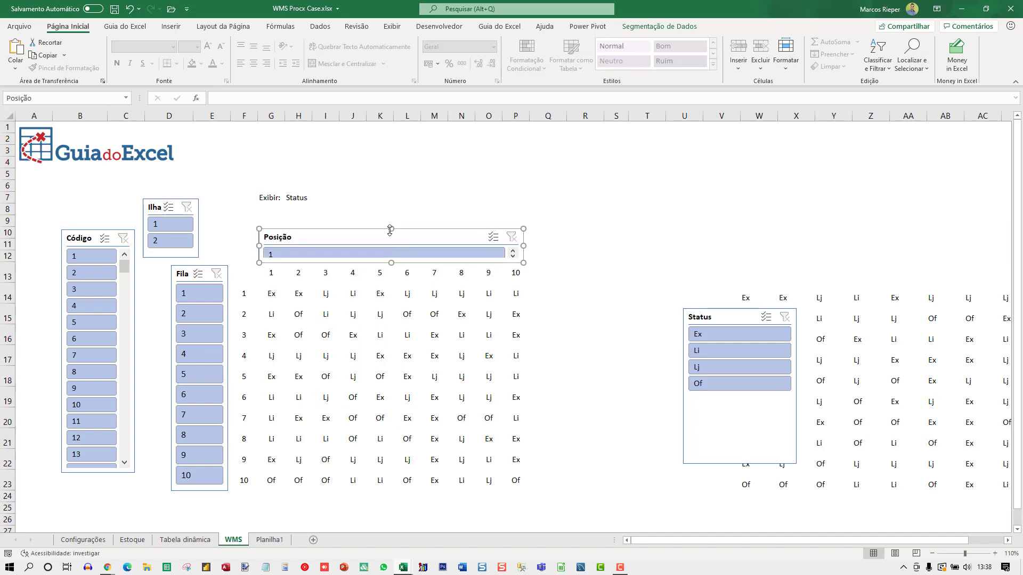
drag(360, 229, 360, 226)
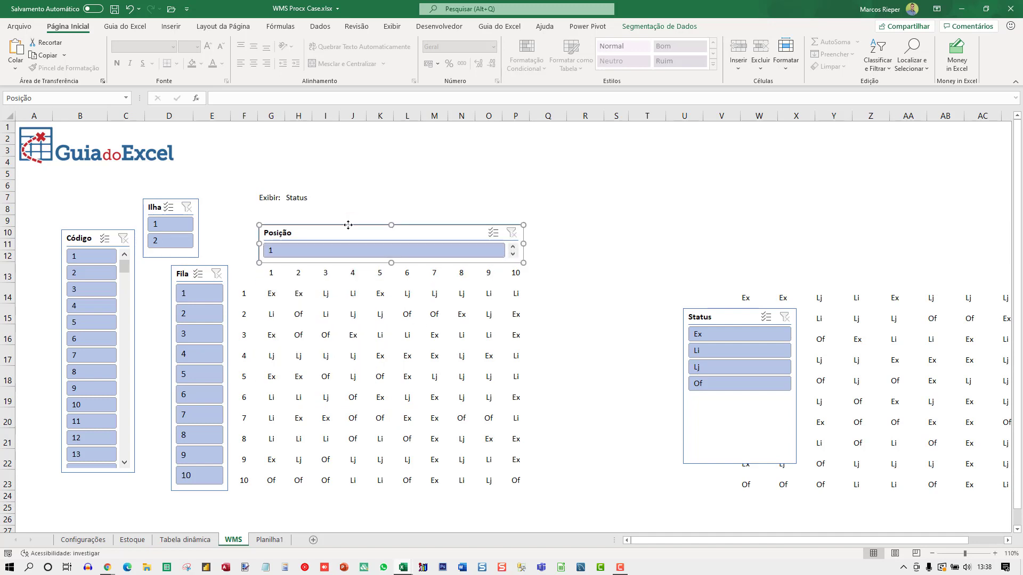
right_click(347, 224)
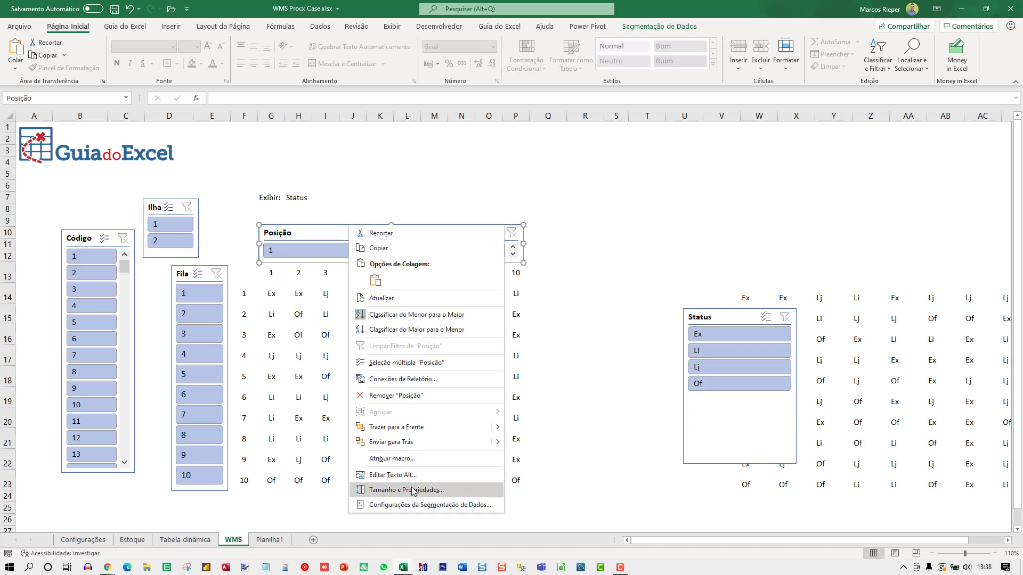
- Give the Posição slicer 10 button columns and widen it across the grid
click(661, 27)
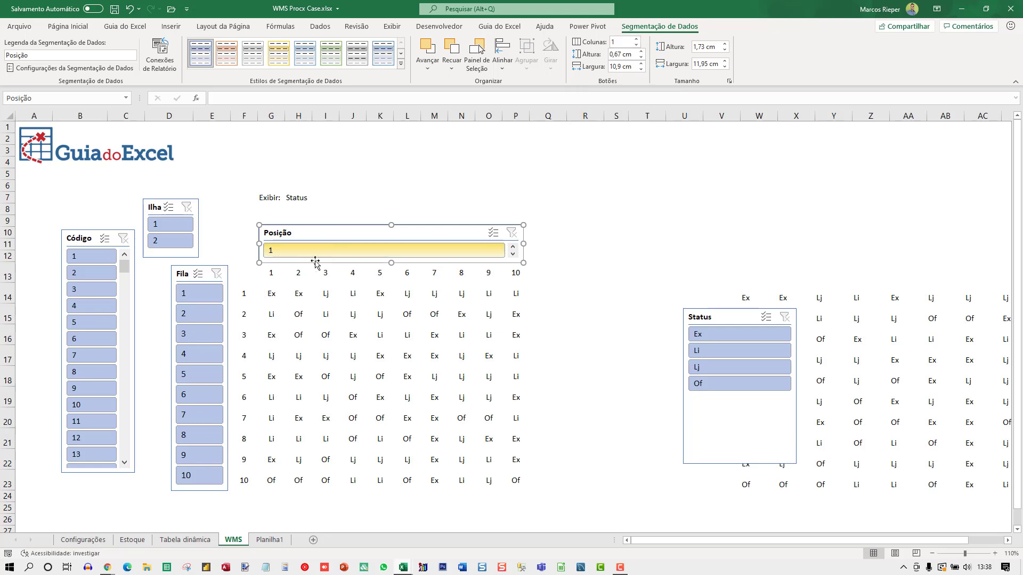
click(623, 42)
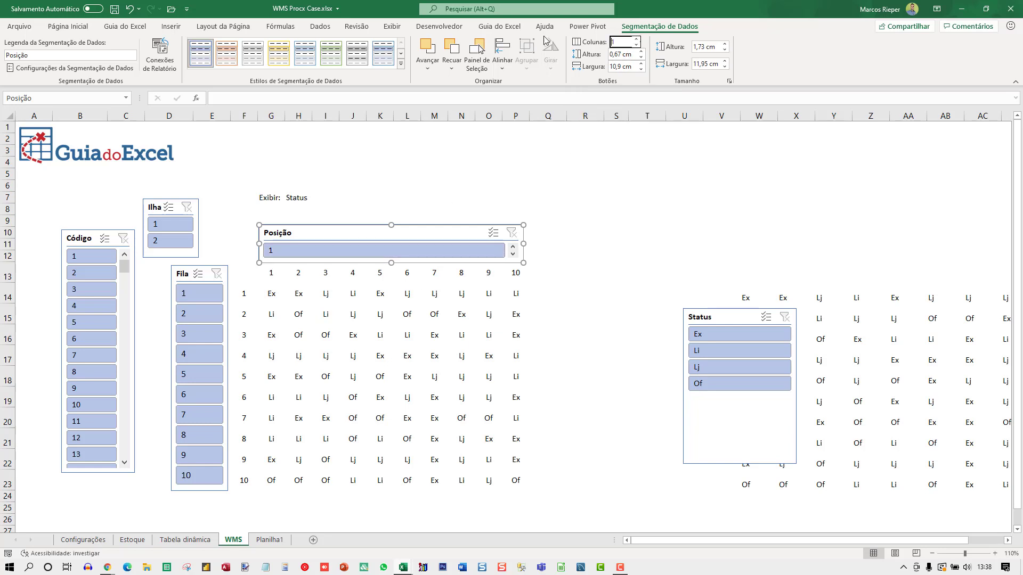
text(10)
key(Return)
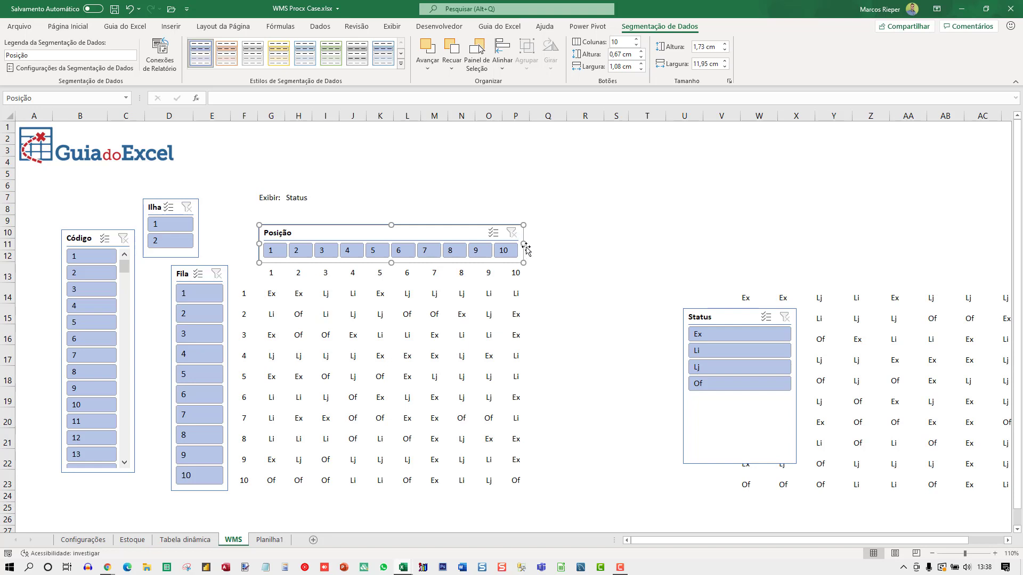
drag(526, 246, 533, 247)
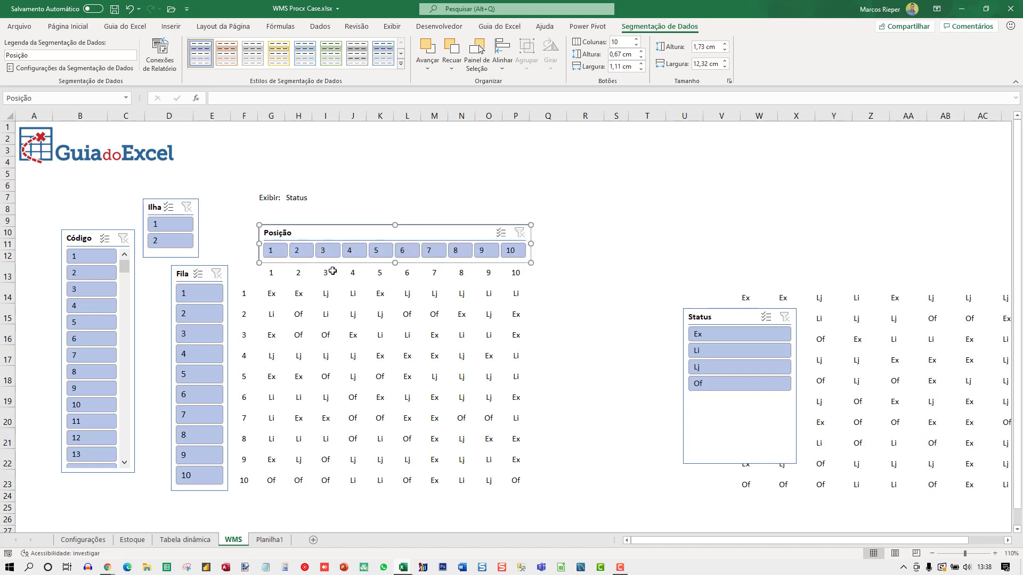
- Test filtering the grid by positions 5 through 9 and Fila row 4
click(385, 254)
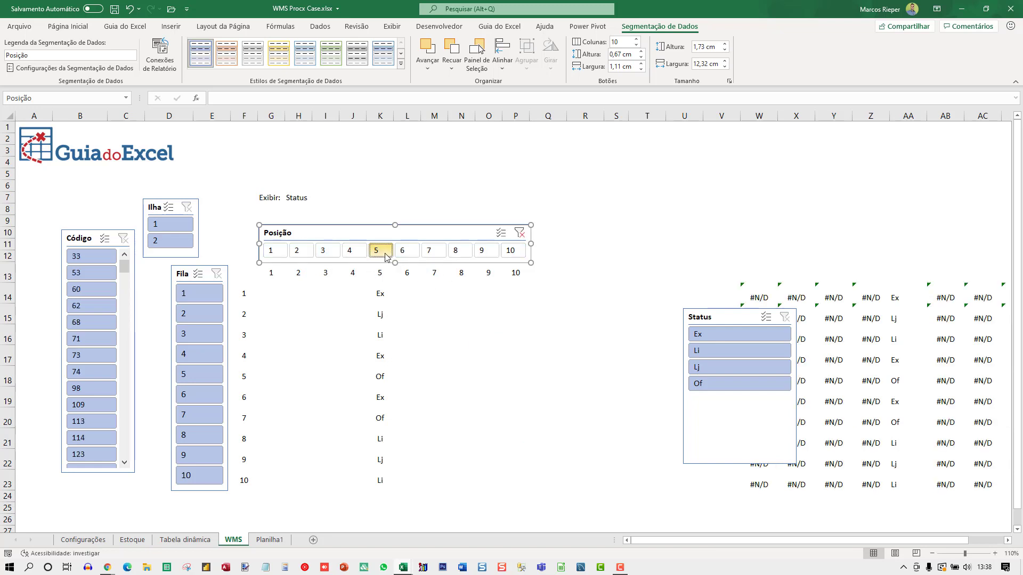
click(405, 251)
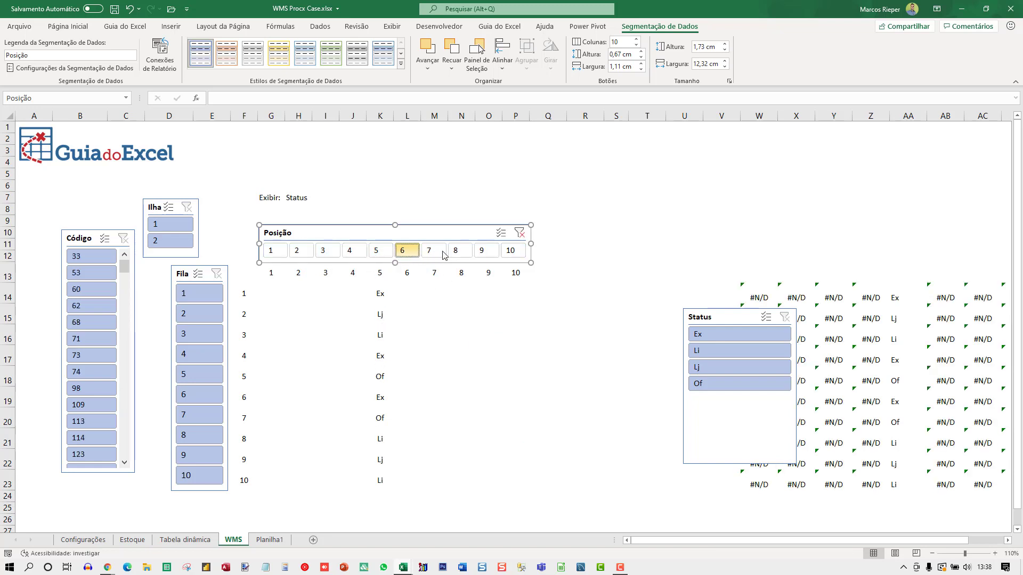
click(434, 252)
click(458, 252)
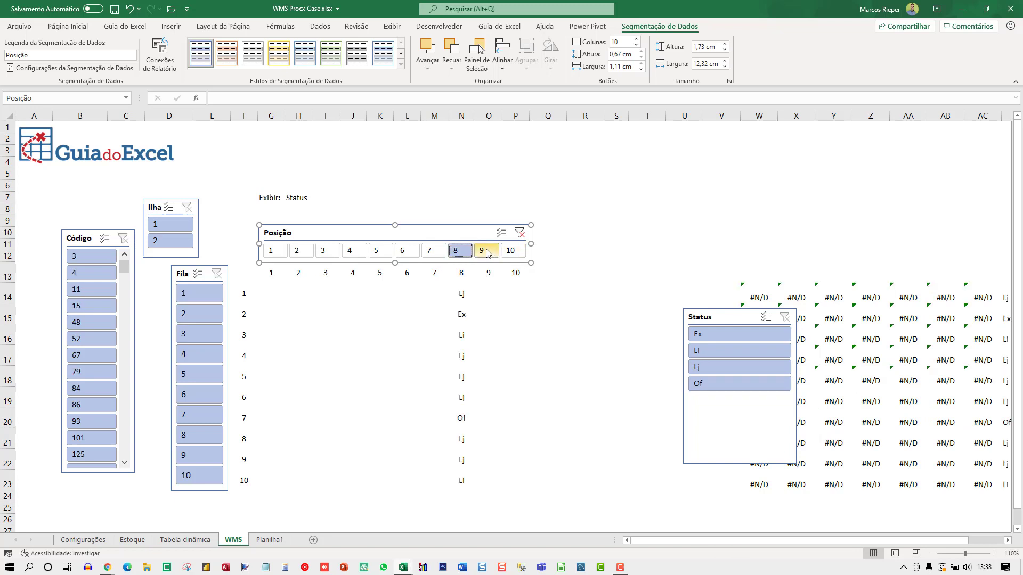
click(485, 252)
click(204, 360)
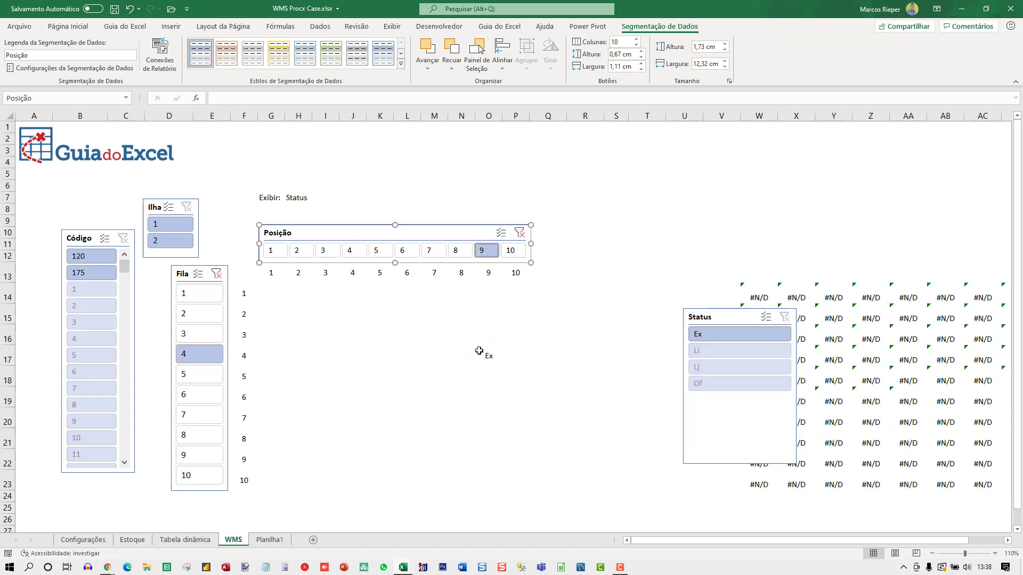
- Move Status beside the grid, clear the Posição and Fila filters, and align Ilha above Fila
drag(731, 319, 648, 239)
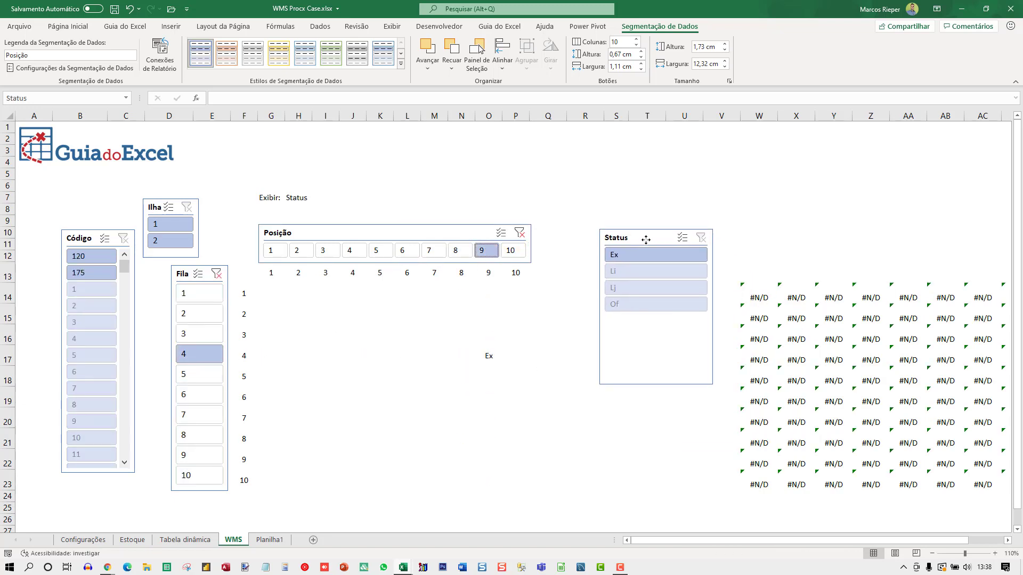
click(519, 233)
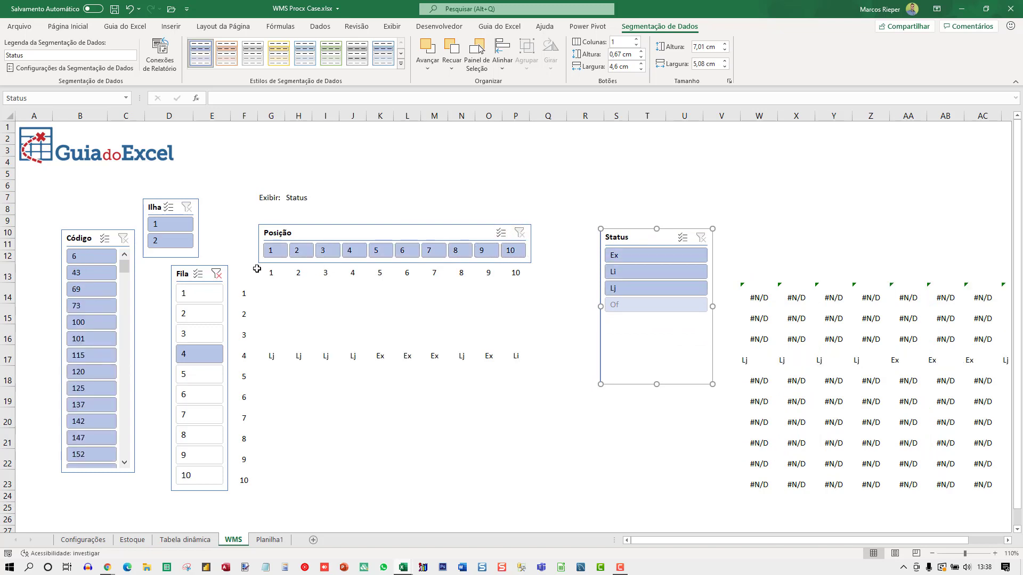
click(215, 275)
drag(162, 202, 185, 204)
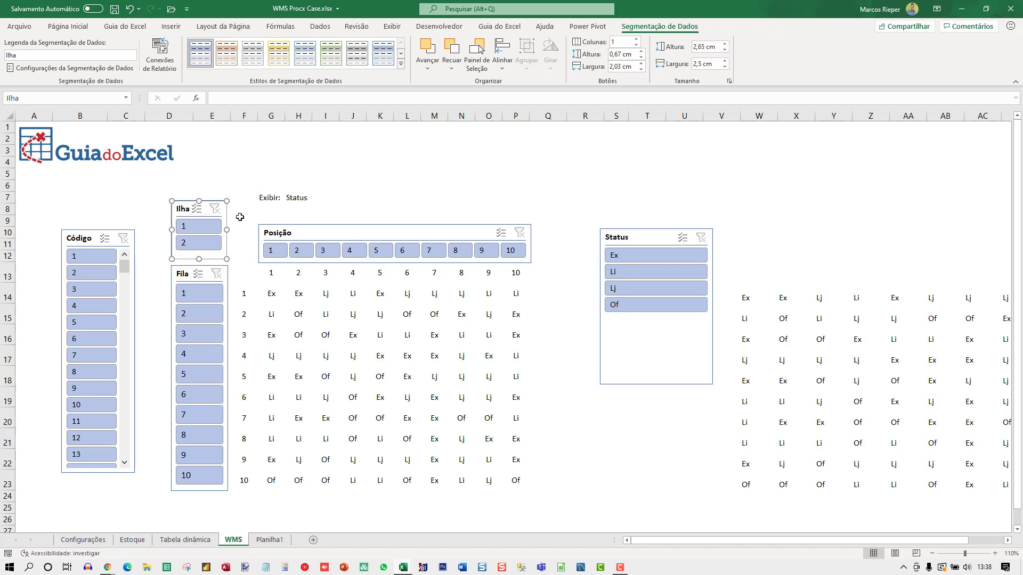
key(Down)
key(Down)
key(Down)
key(Down)
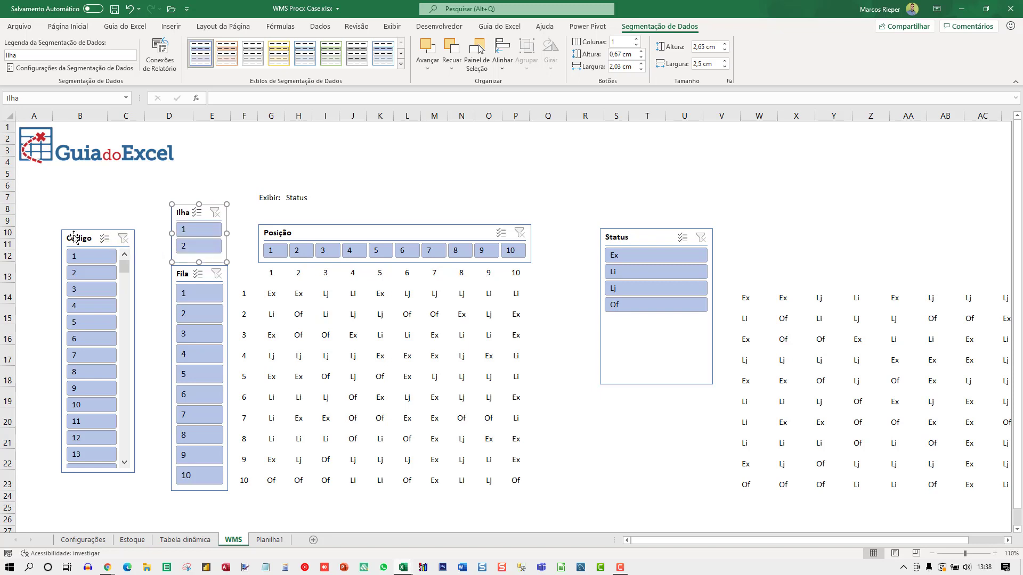
- Move the Código slicer beside Ilha and Fila, lengthen it to show items 1–16, and select G14:P23
drag(73, 235, 108, 209)
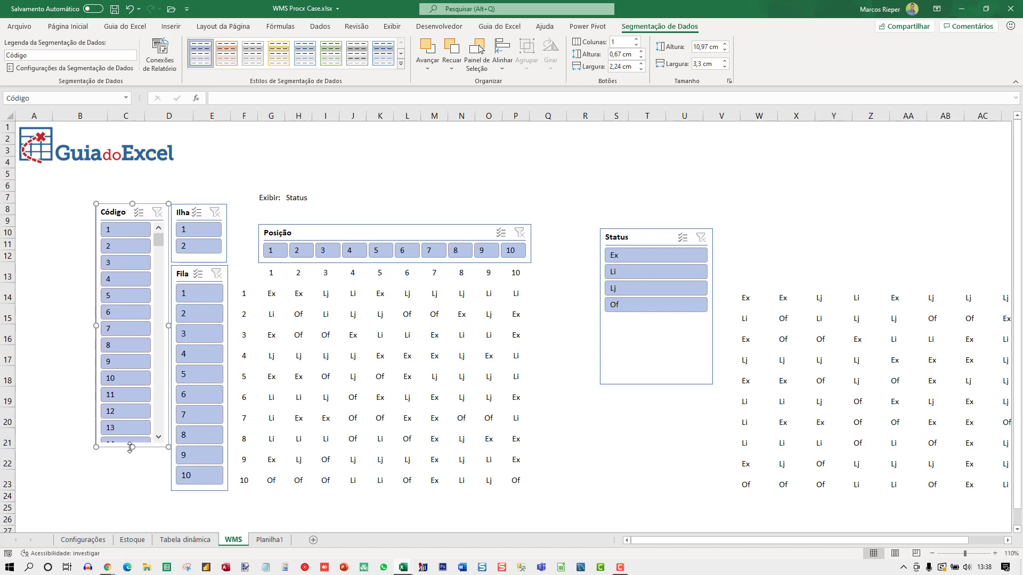
drag(131, 447, 130, 492)
drag(271, 294, 521, 482)
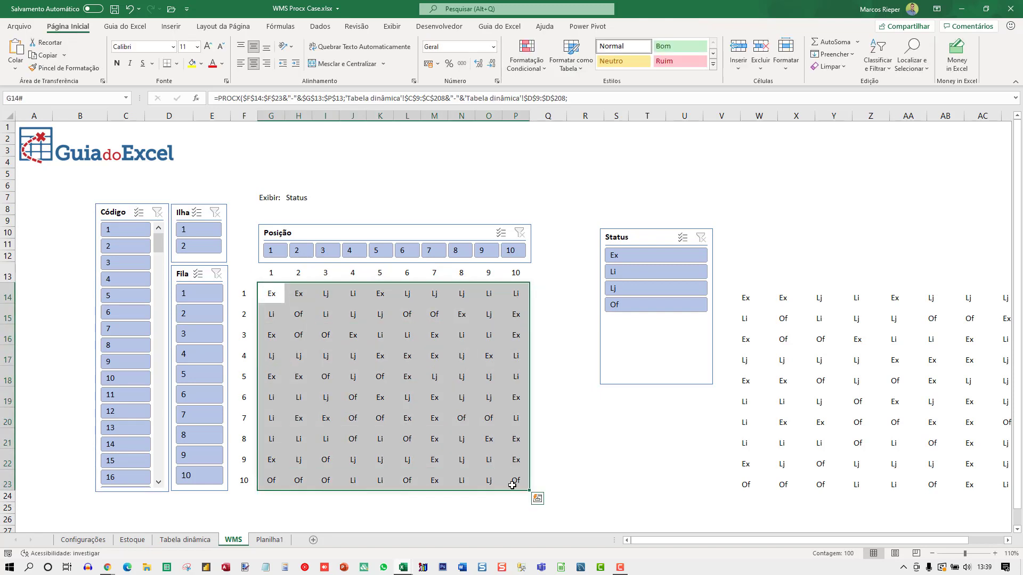
- Give the G14:P23 grid a blue outline border through Format Cells
key(ctrl+1)
click(417, 201)
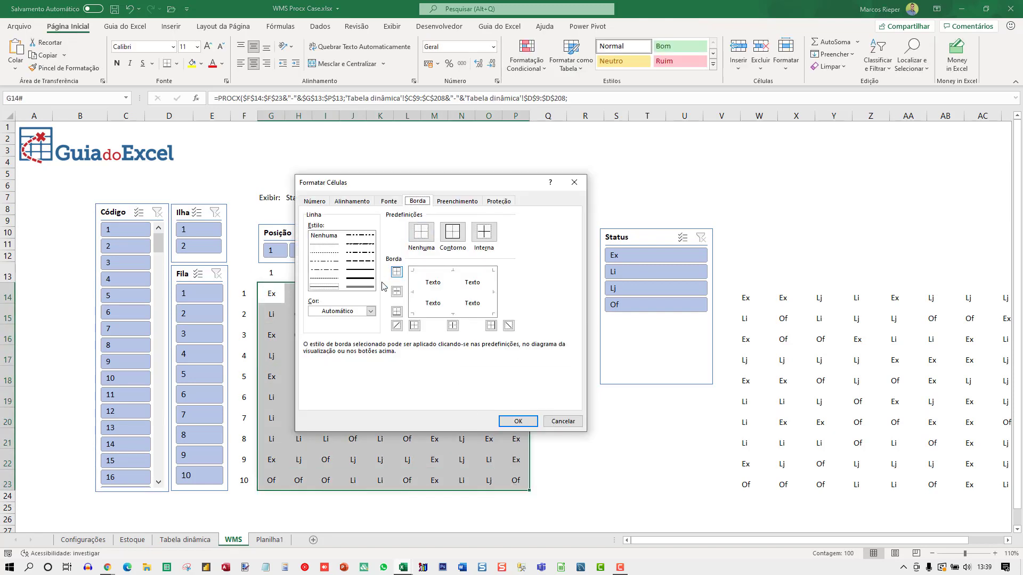
click(351, 312)
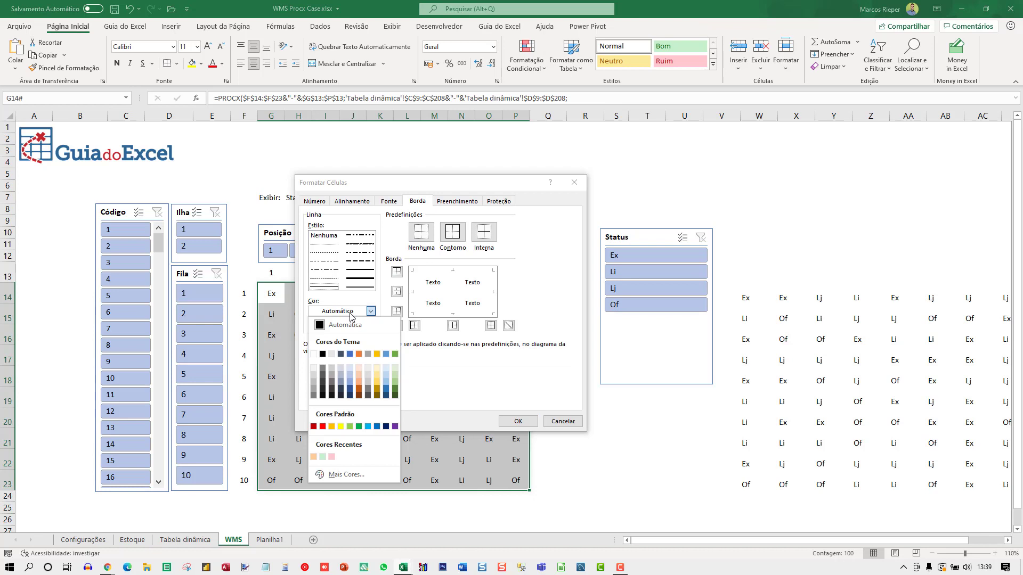
click(341, 356)
click(450, 239)
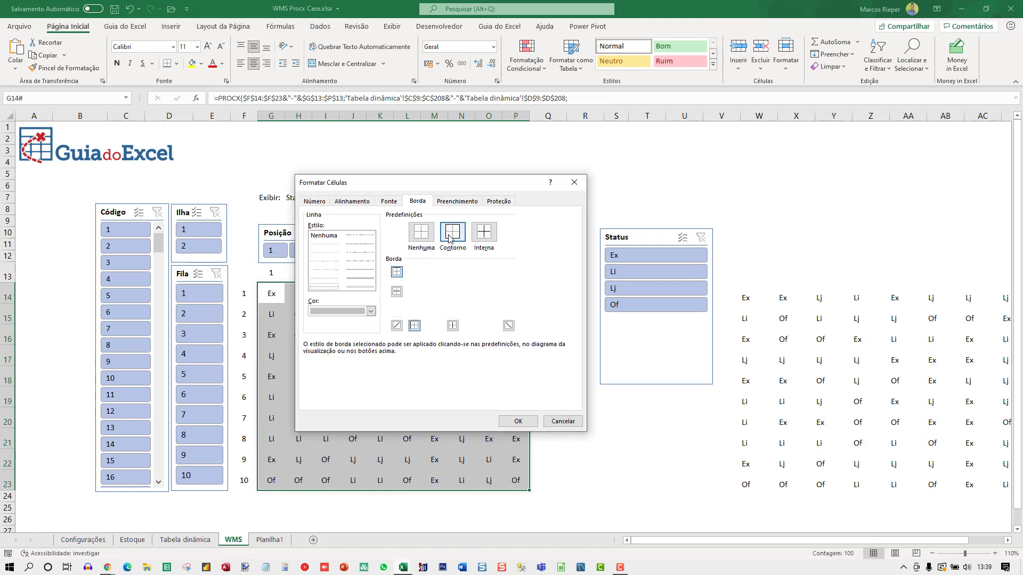
click(518, 422)
click(360, 358)
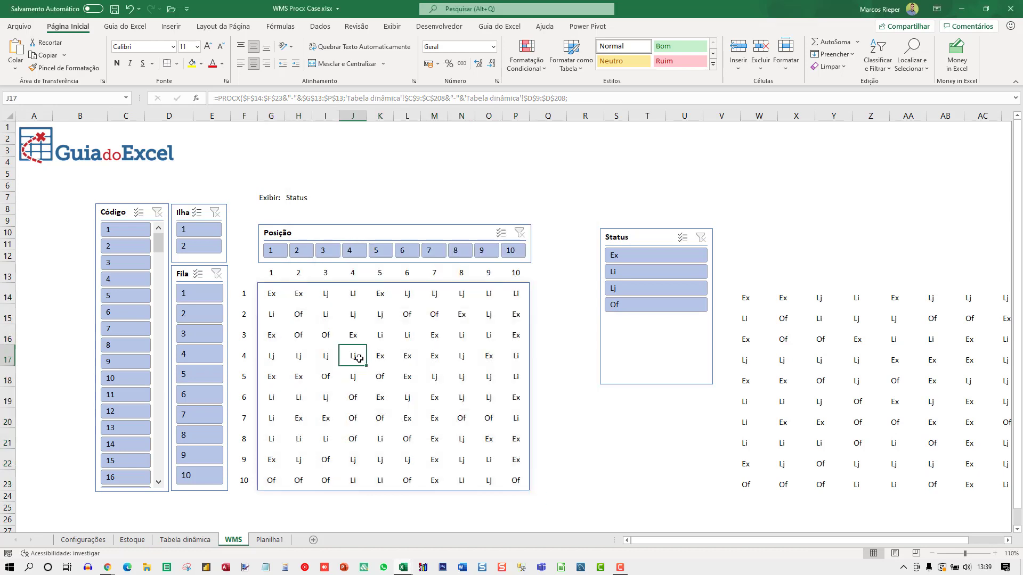
- Apply the grey slicer style to the Código, Fila, Ilha, Posição and Status slicers
click(573, 475)
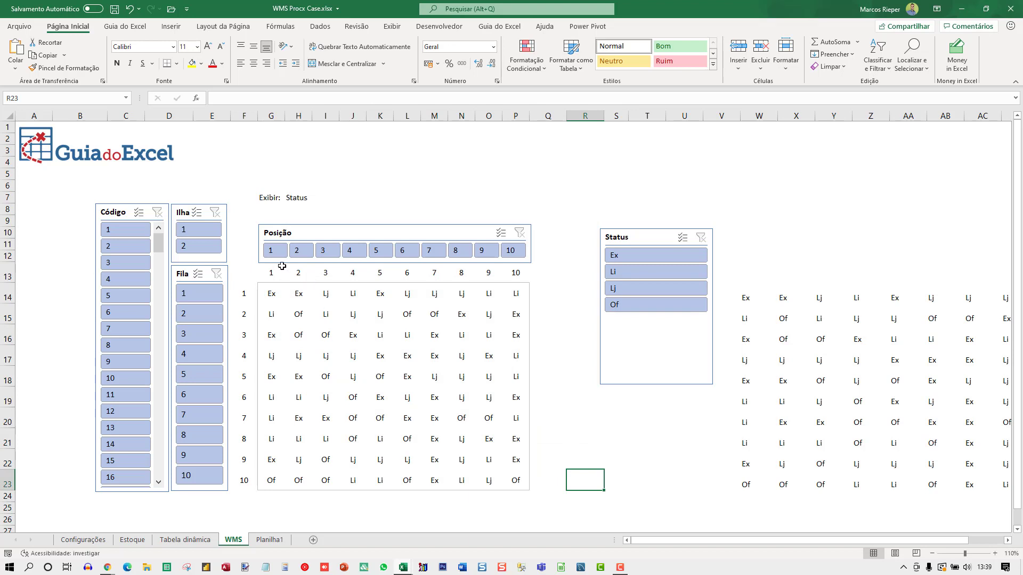
click(155, 211)
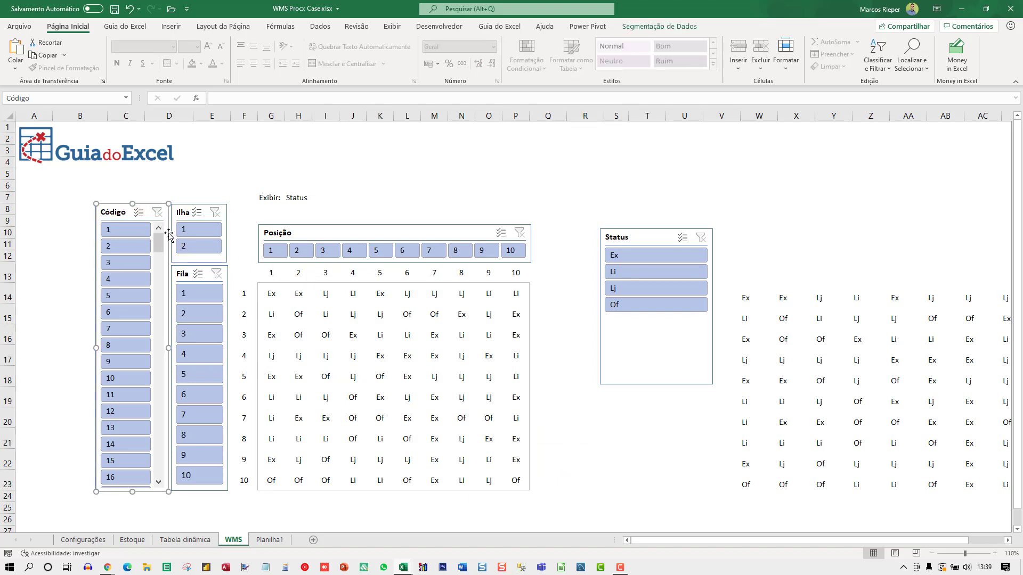
ctrl+click(181, 274)
ctrl+click(177, 205)
ctrl+click(339, 233)
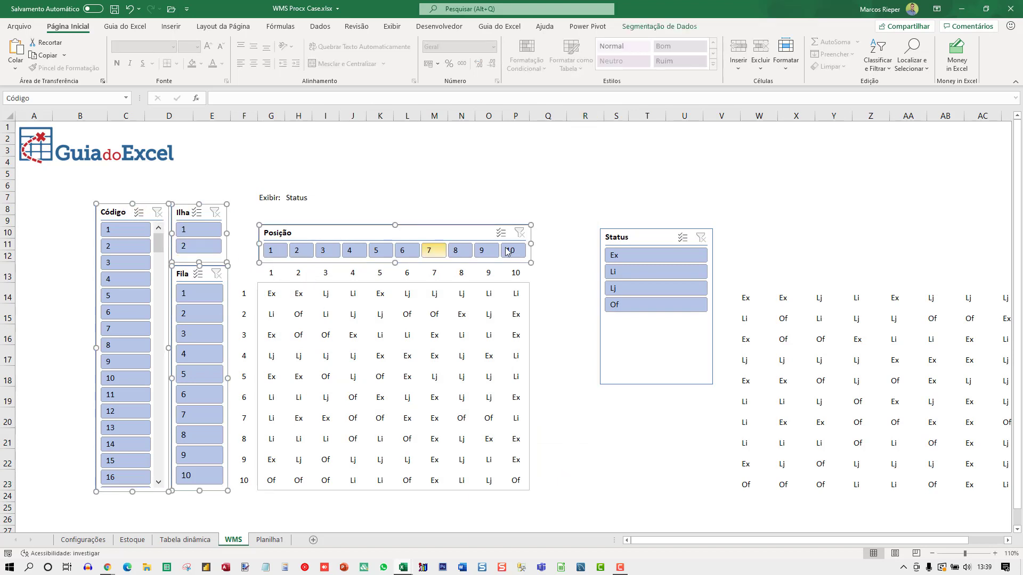
ctrl+click(625, 237)
click(667, 23)
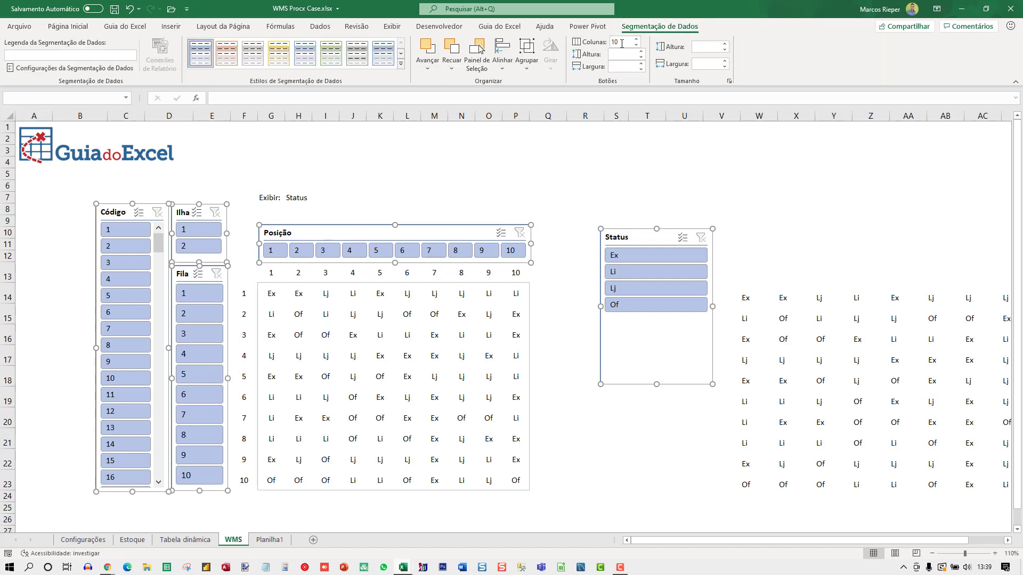
click(253, 56)
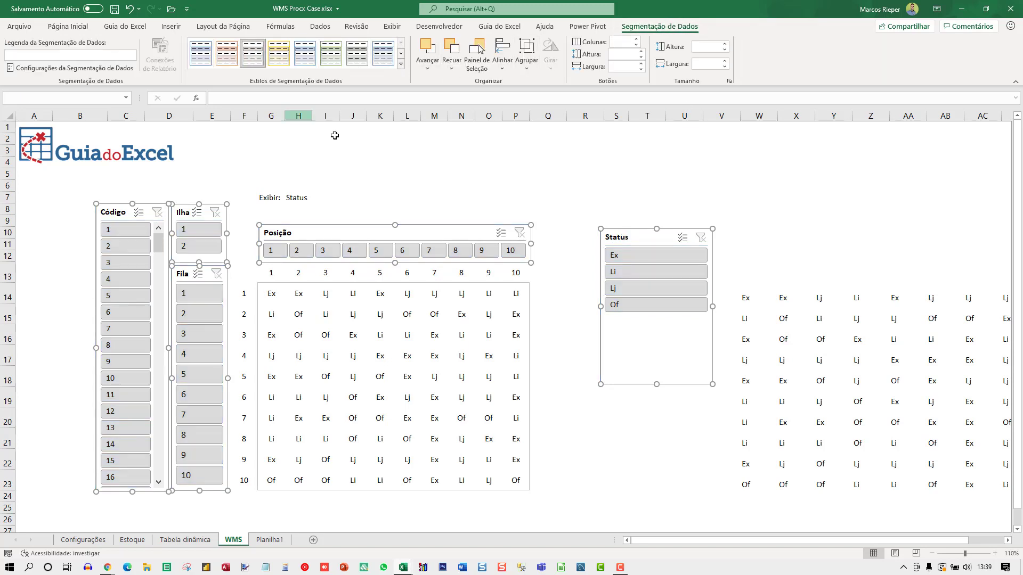
click(484, 168)
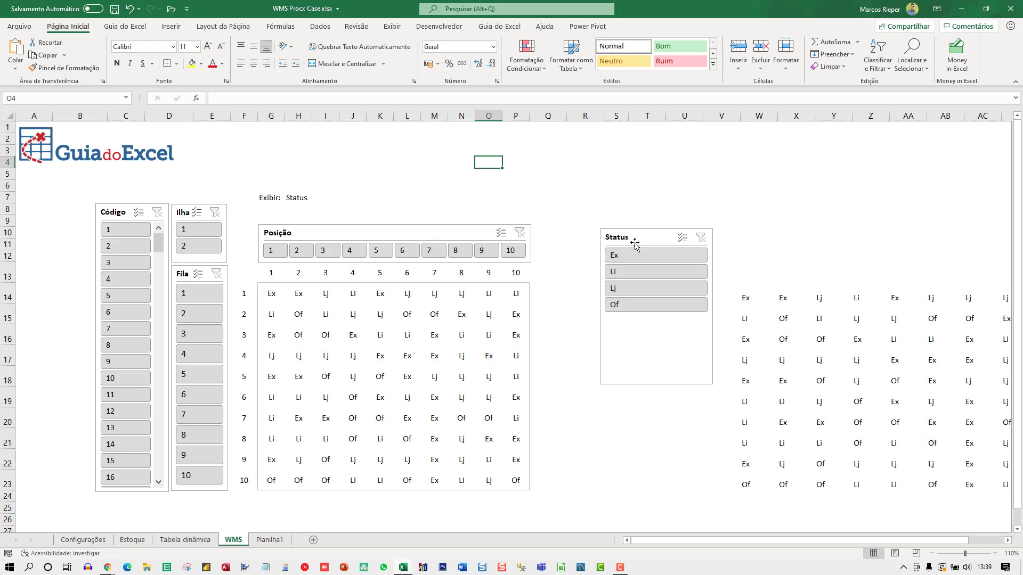
- Enter the statuses Ex, Li, Lj and Of down R14:R17, with the Status slicer placed next to them
drag(637, 238, 705, 286)
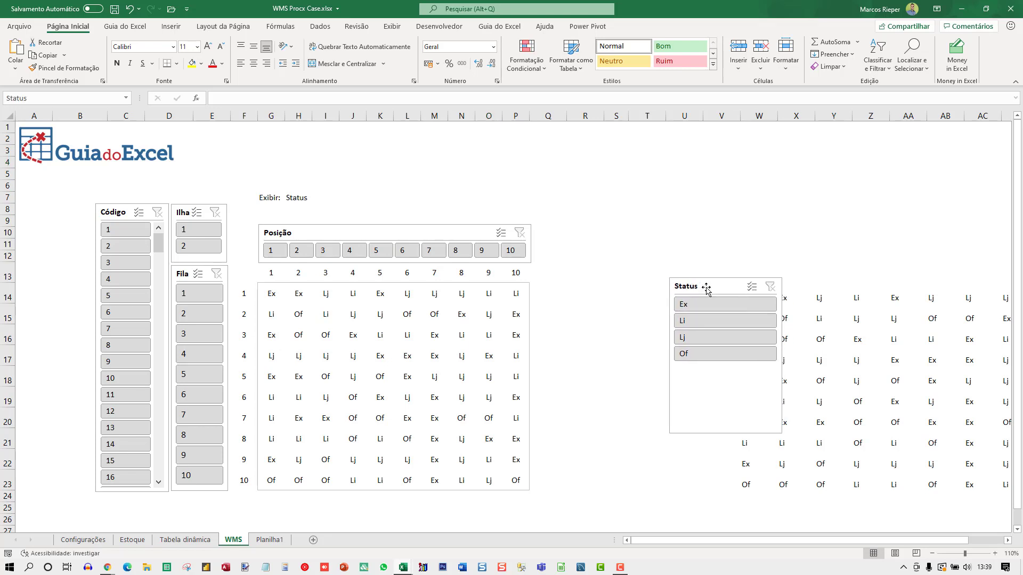
click(586, 298)
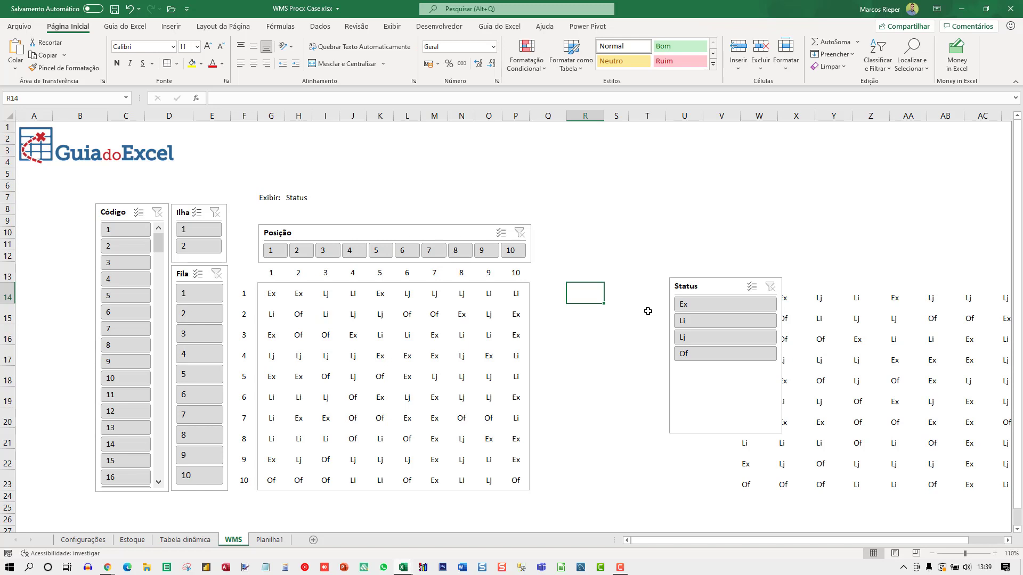
text(Ex)
key(Return)
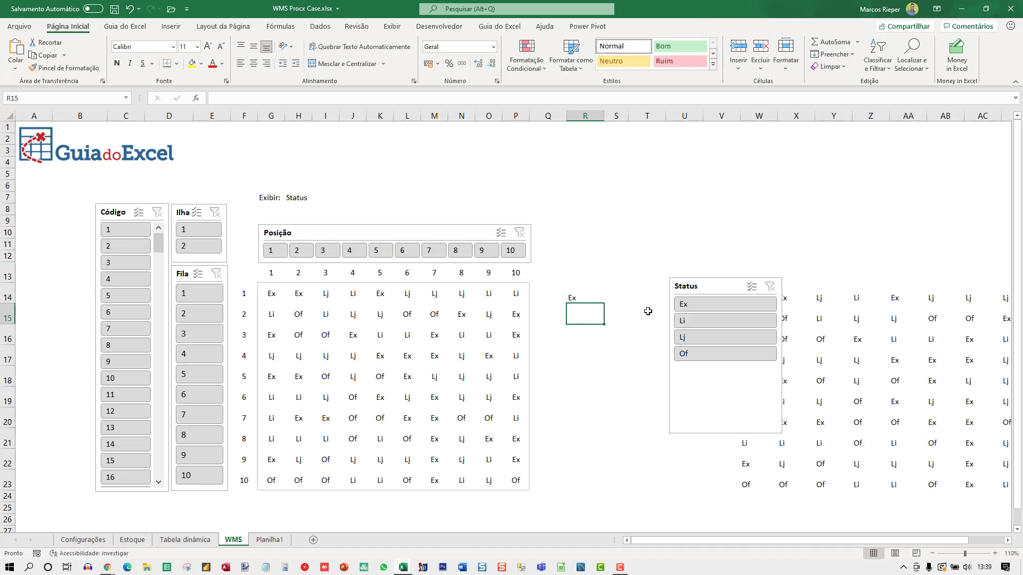
text(Li)
key(Return)
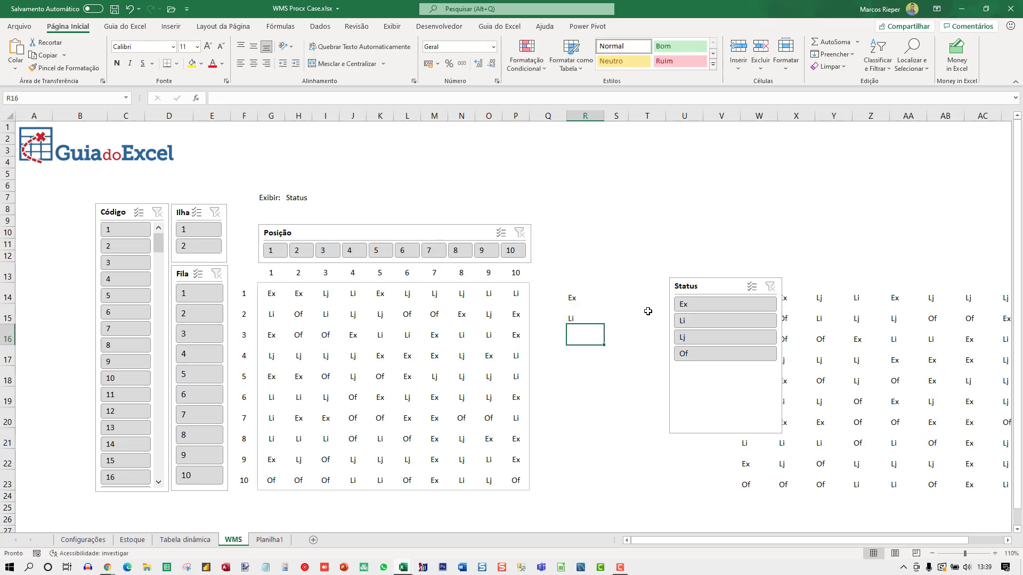
text(Lj)
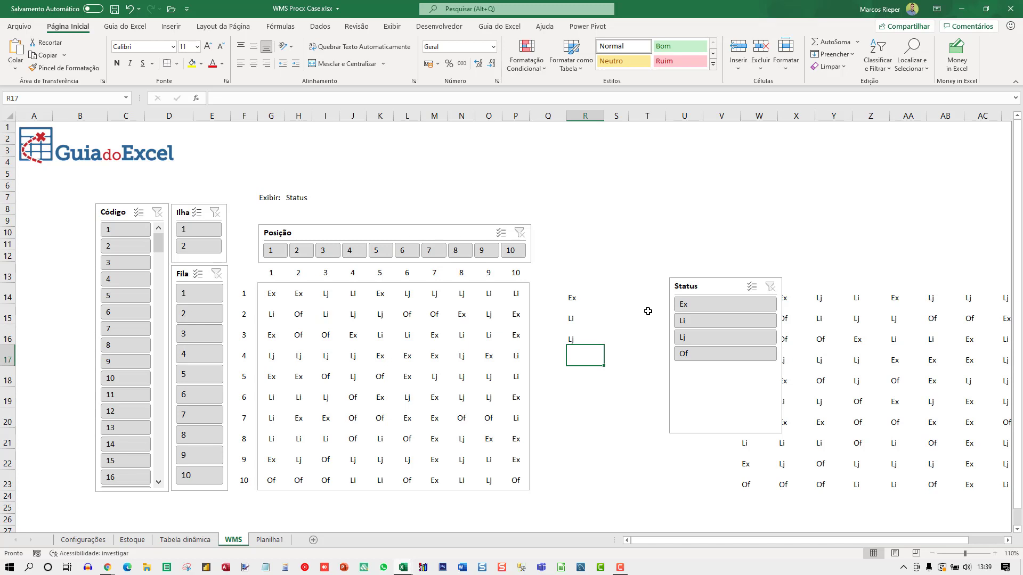
text(o)
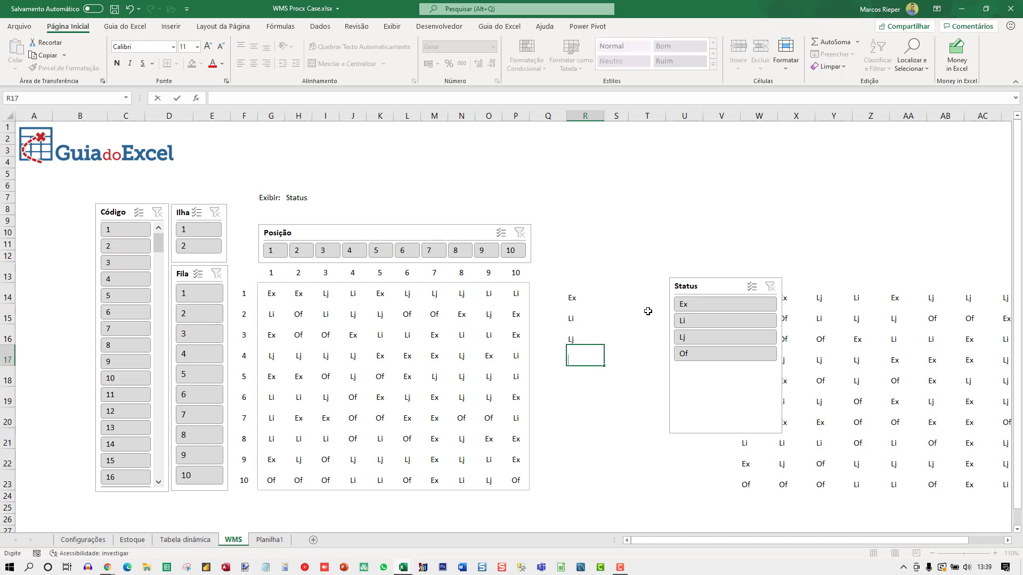
text(Of)
key(Return)
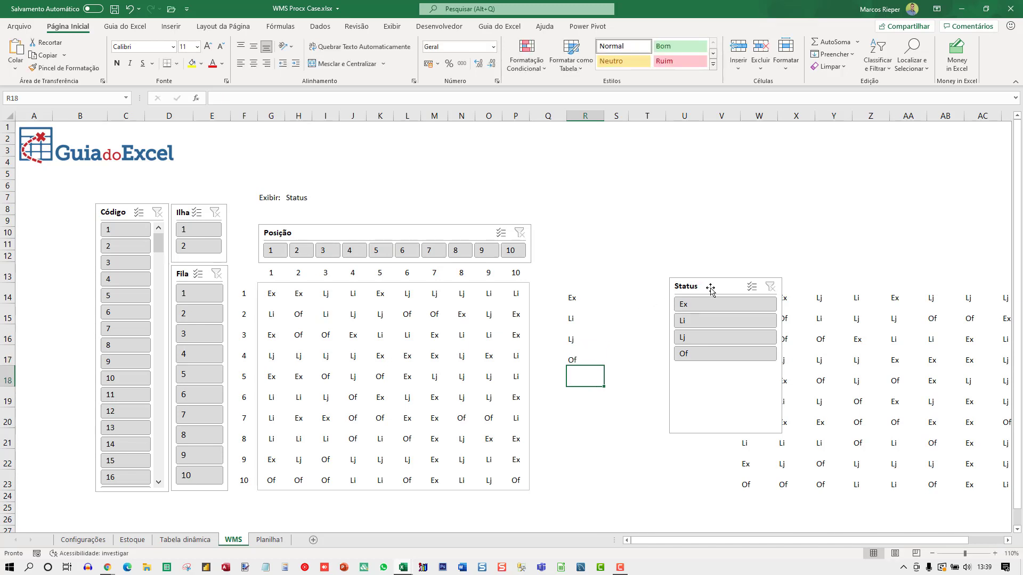
drag(711, 288, 660, 286)
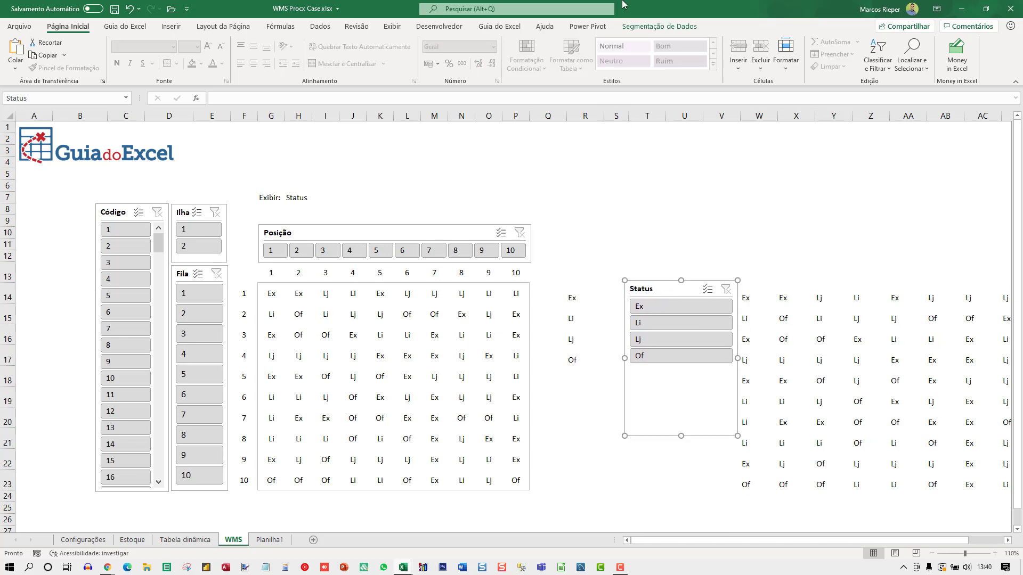
- Set the Status slicer's button height to 0,85 cm
click(655, 27)
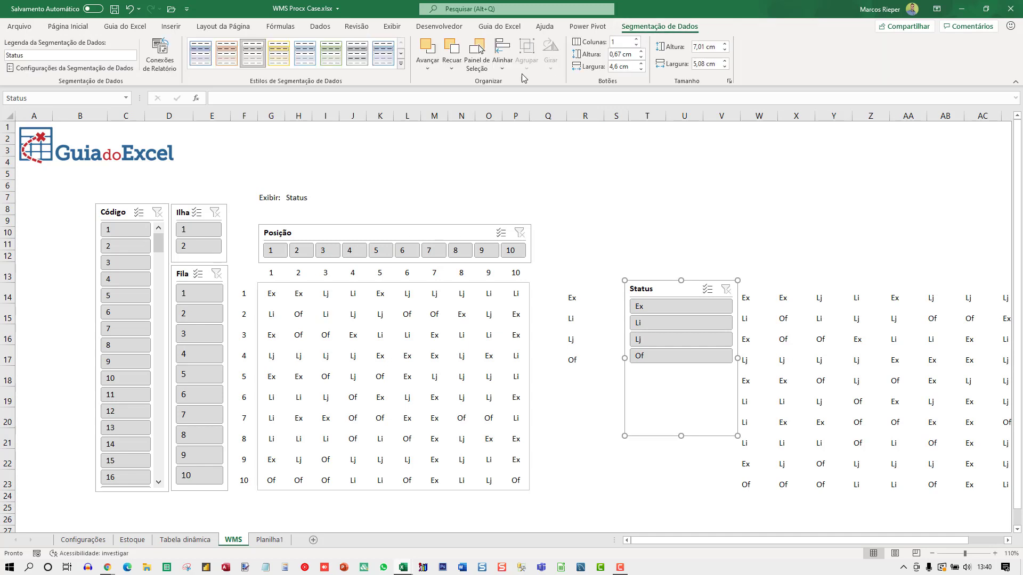
click(631, 53)
text(0,8)
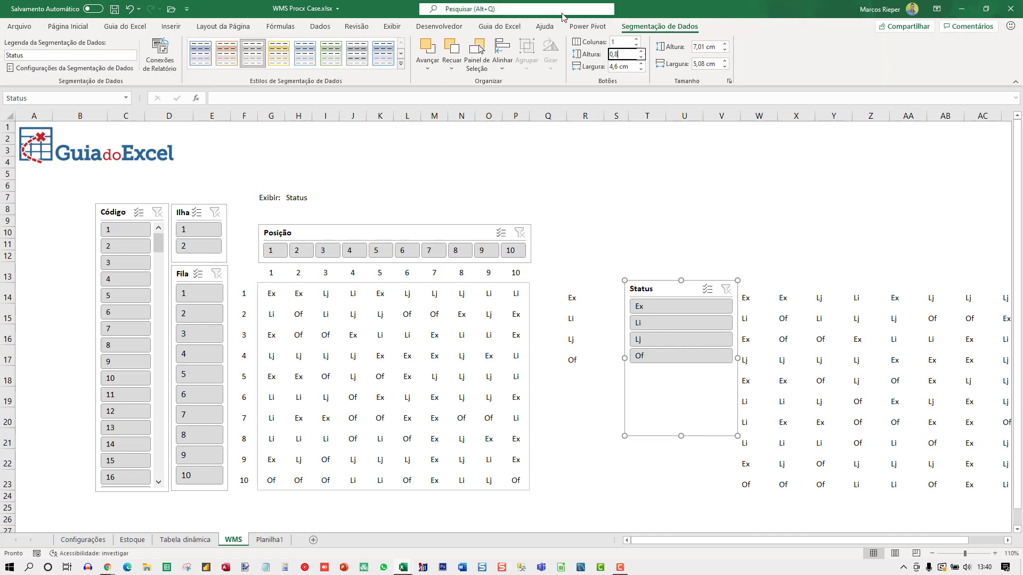
text(5)
key(Return)
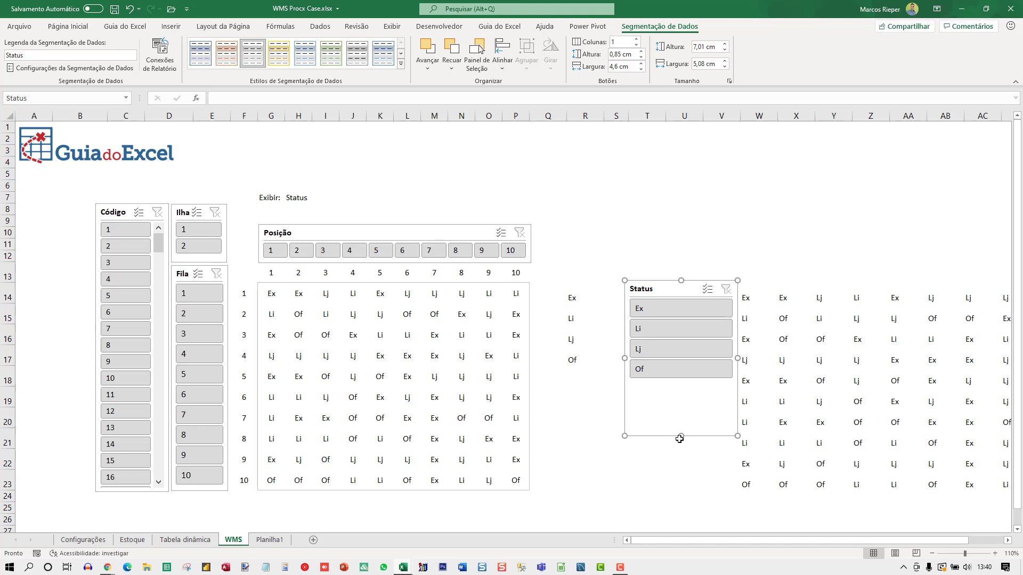
- Shrink the Status slicer to about 2,62 cm wide, just right of the R14:R17 list
drag(680, 439, 684, 385)
drag(739, 334, 683, 332)
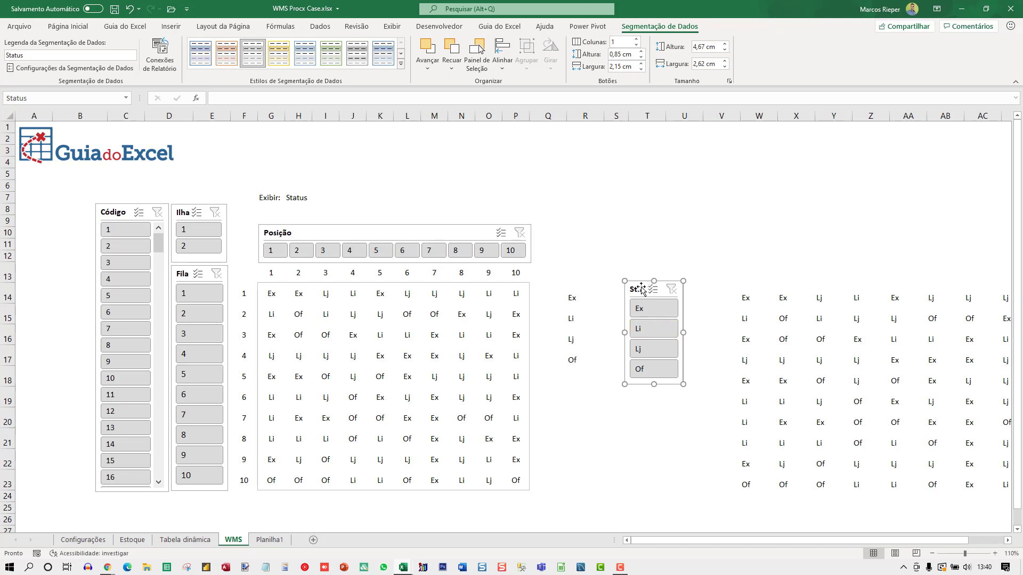
drag(646, 288, 655, 284)
click(592, 299)
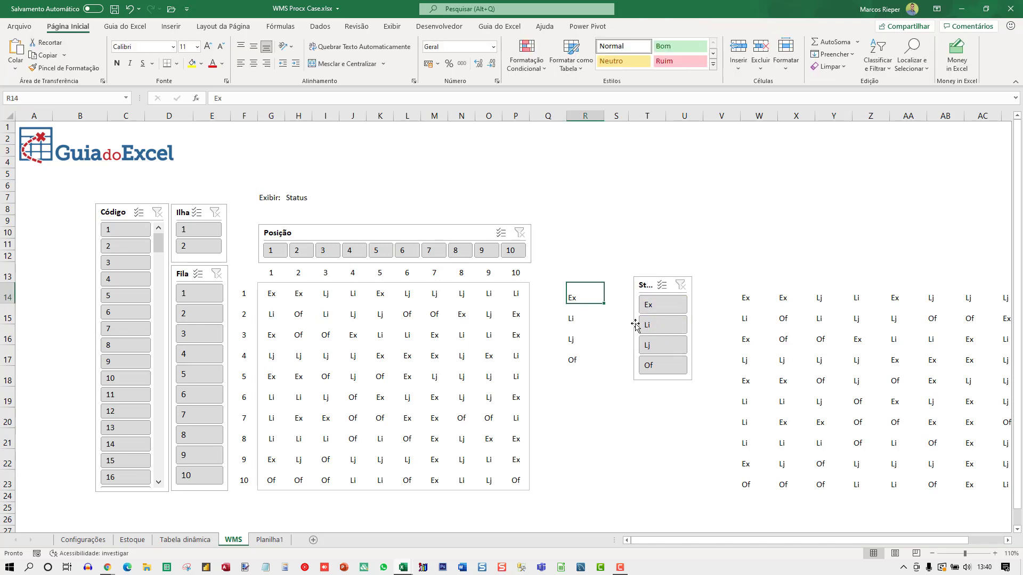
key(Right)
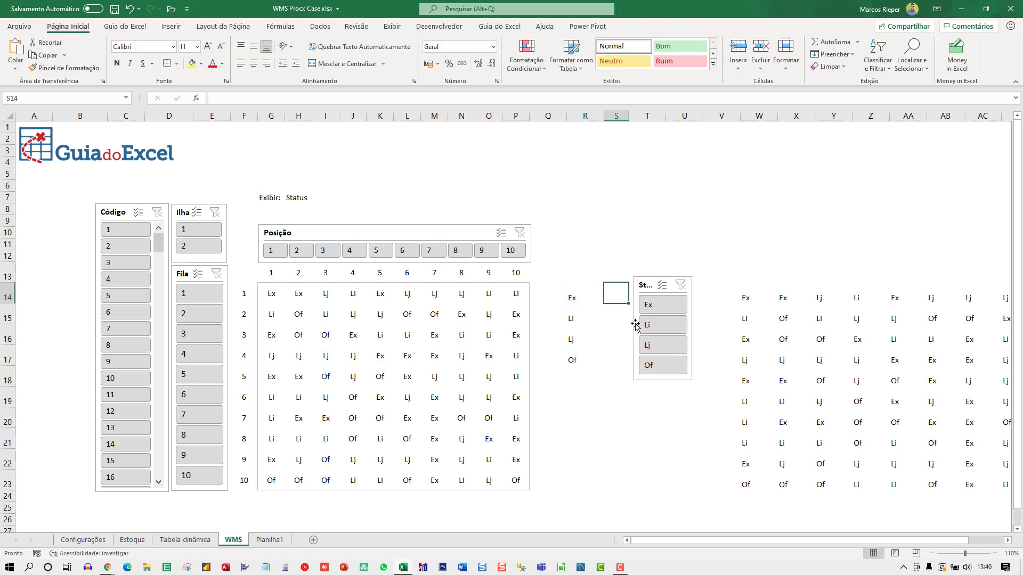
click(661, 284)
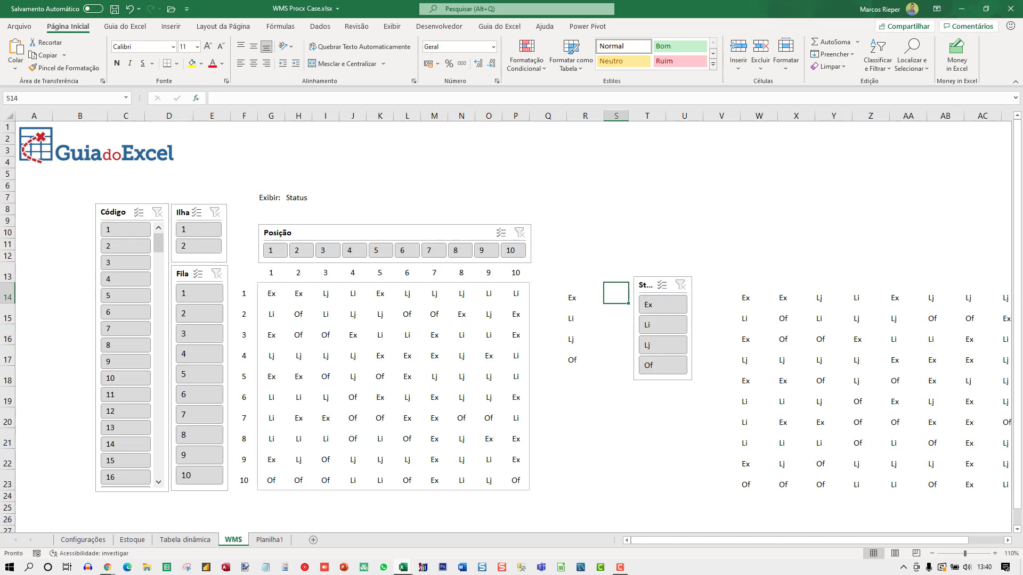
- Filter the grid to Ex and widen the Status slicer until its 'Status' title fits
click(662, 305)
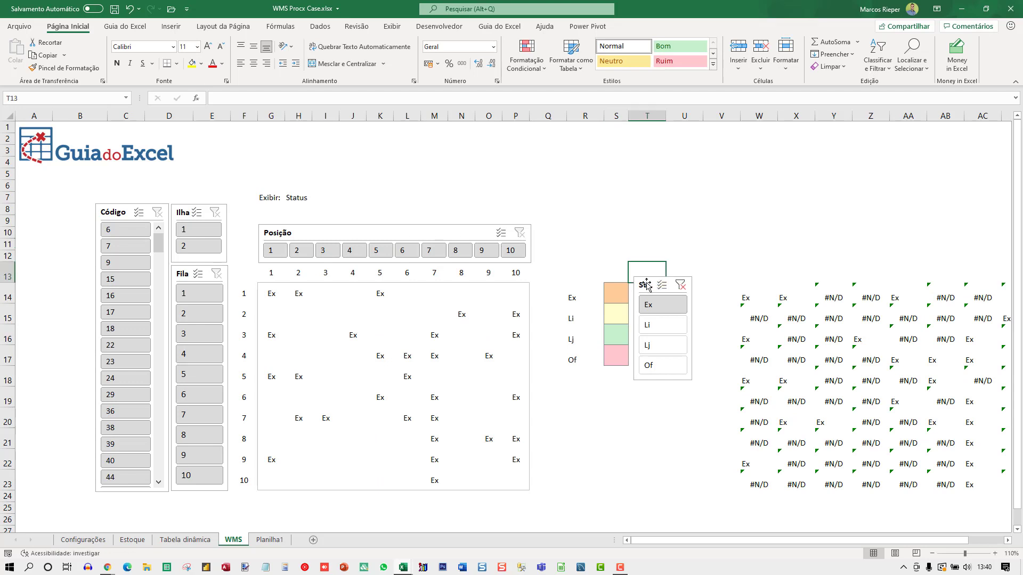
drag(647, 284, 651, 277)
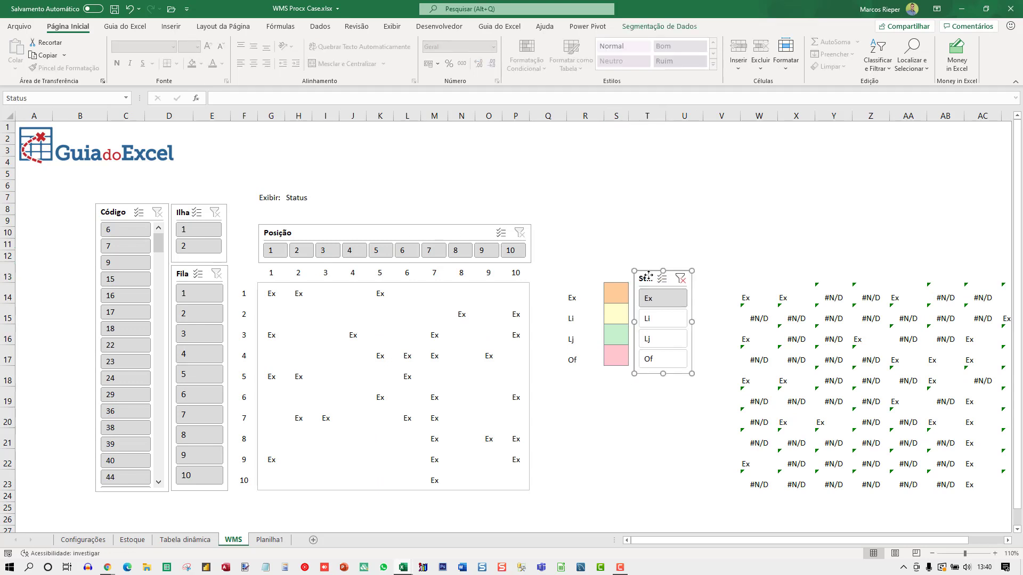
click(698, 318)
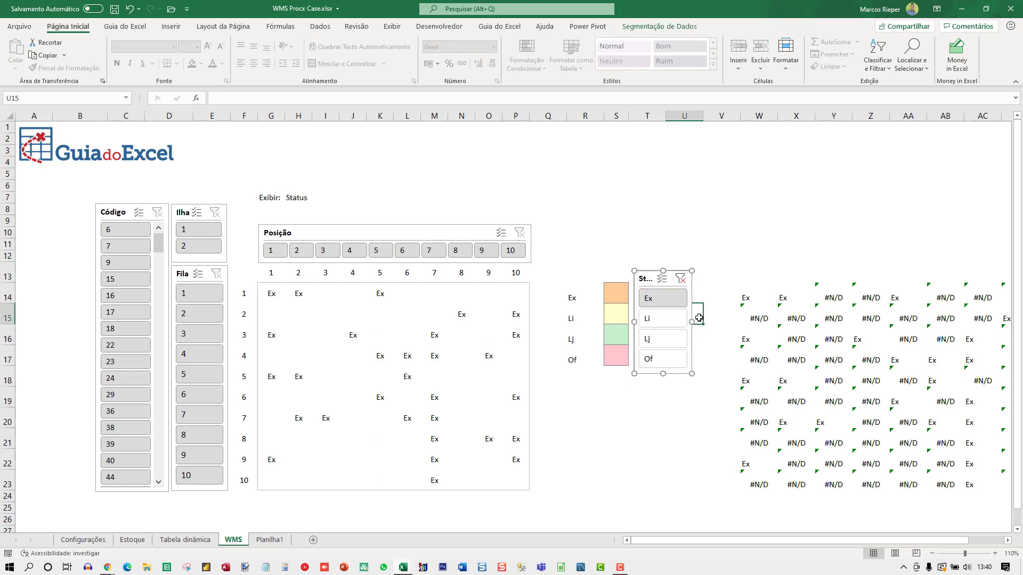
click(691, 322)
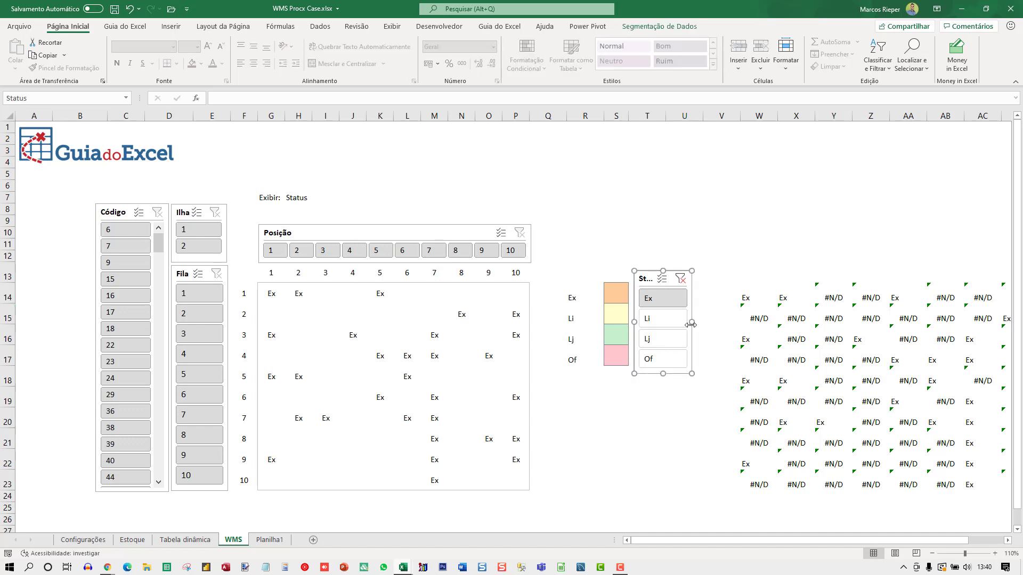
drag(691, 323, 704, 323)
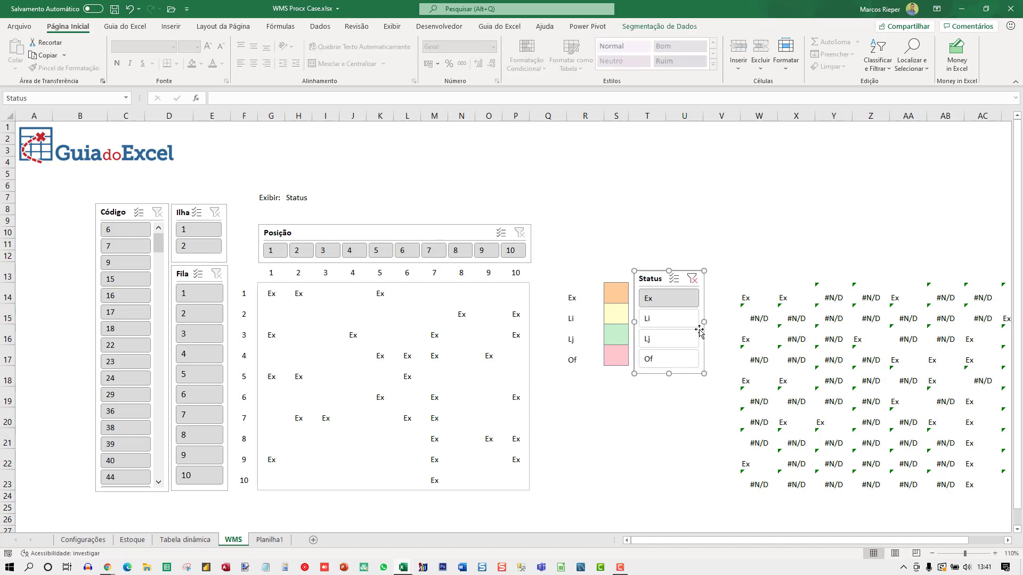
- Toggle hiding statuses with no data in the Status slicer settings
right_click(649, 277)
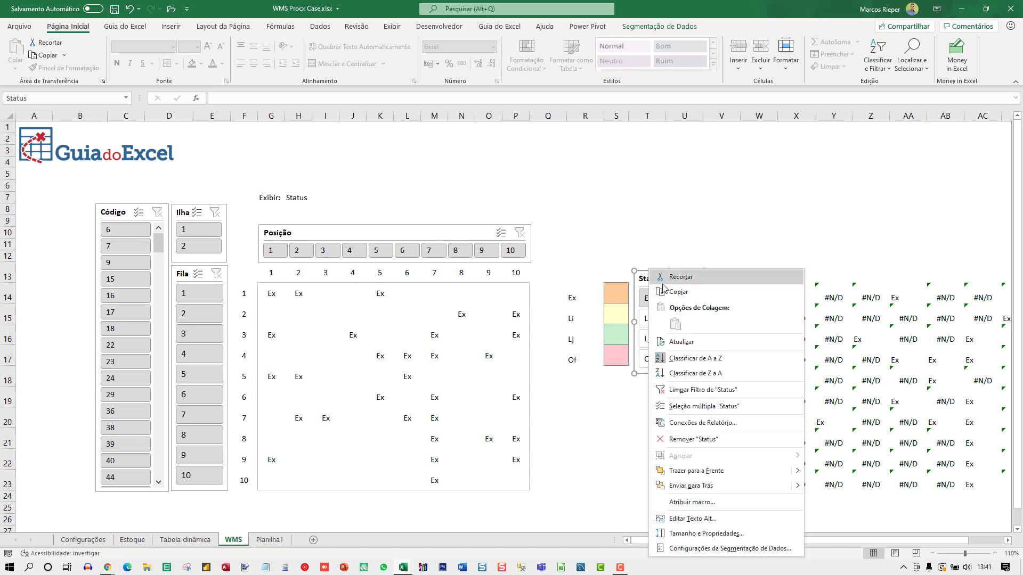
click(693, 549)
click(709, 500)
click(778, 544)
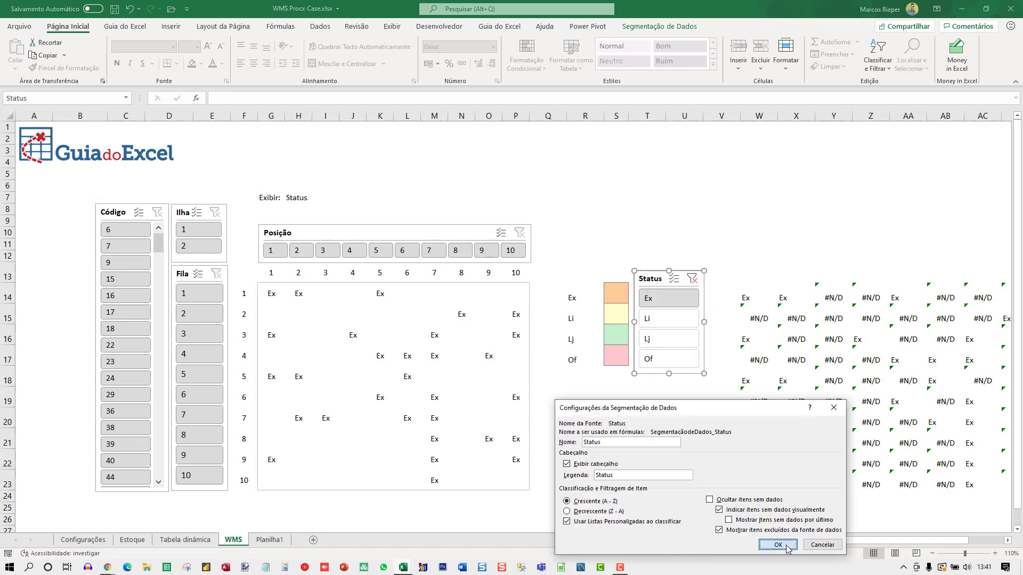
- Stop the Posição slicer from listing empty positions last
right_click(363, 227)
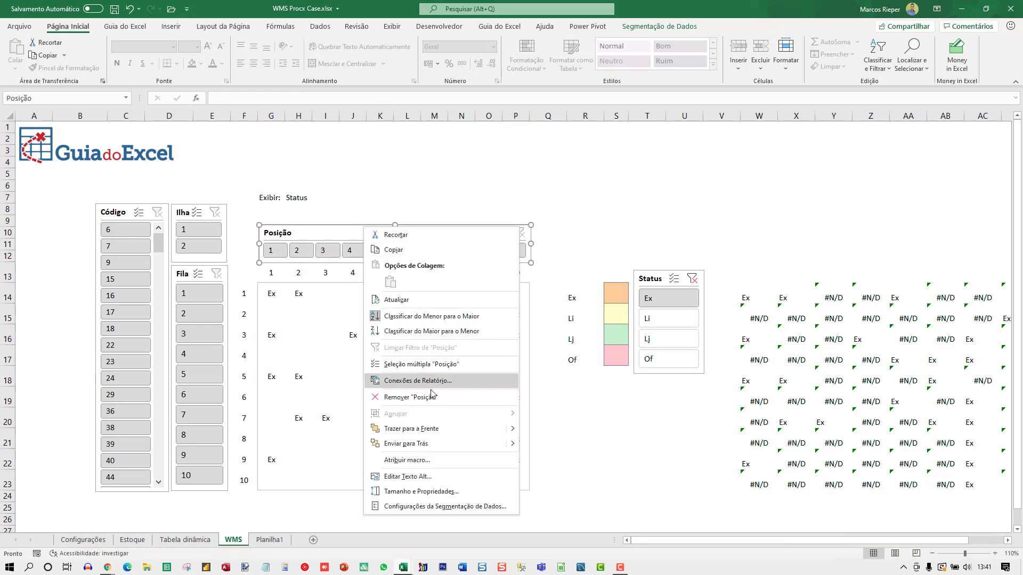
click(430, 507)
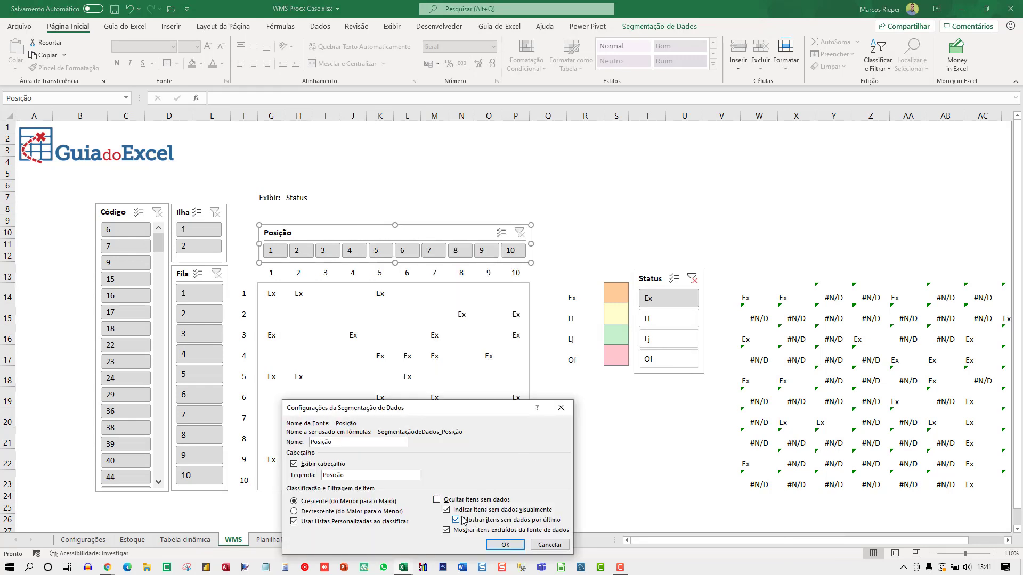
click(504, 521)
click(505, 545)
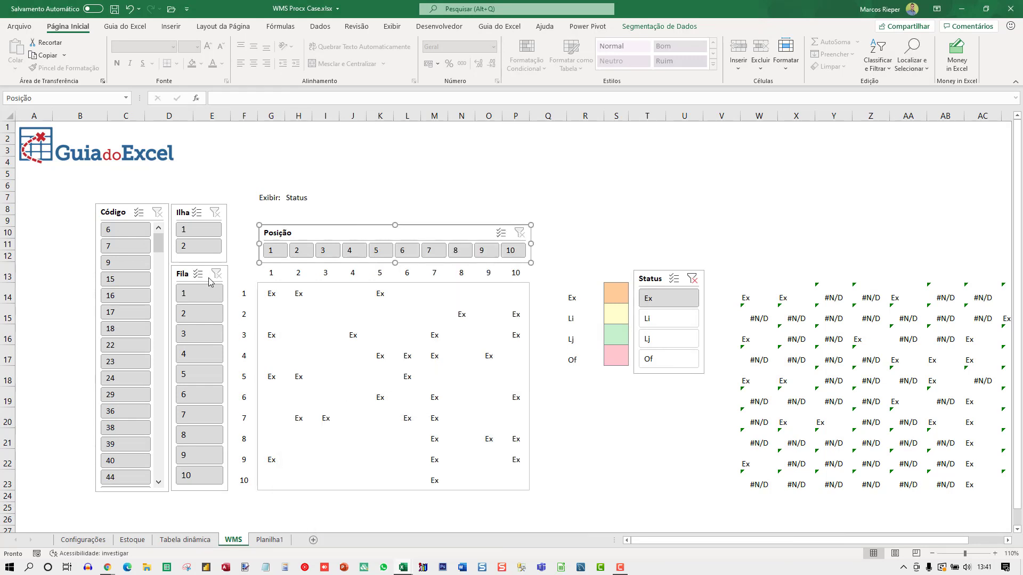
- Turn on 'Ocultar itens sem dados' in the Código slicer settings
right_click(113, 207)
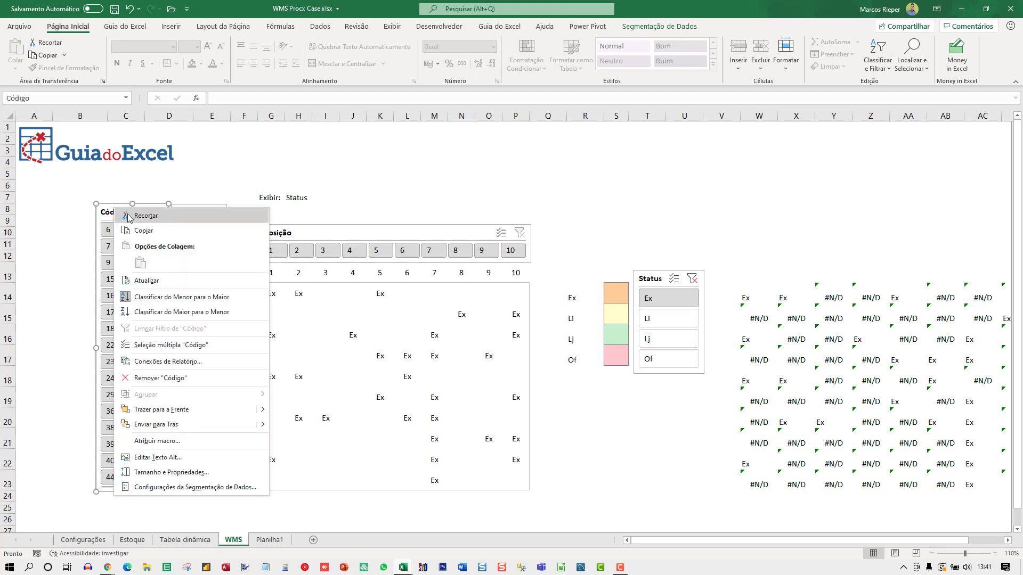
click(160, 492)
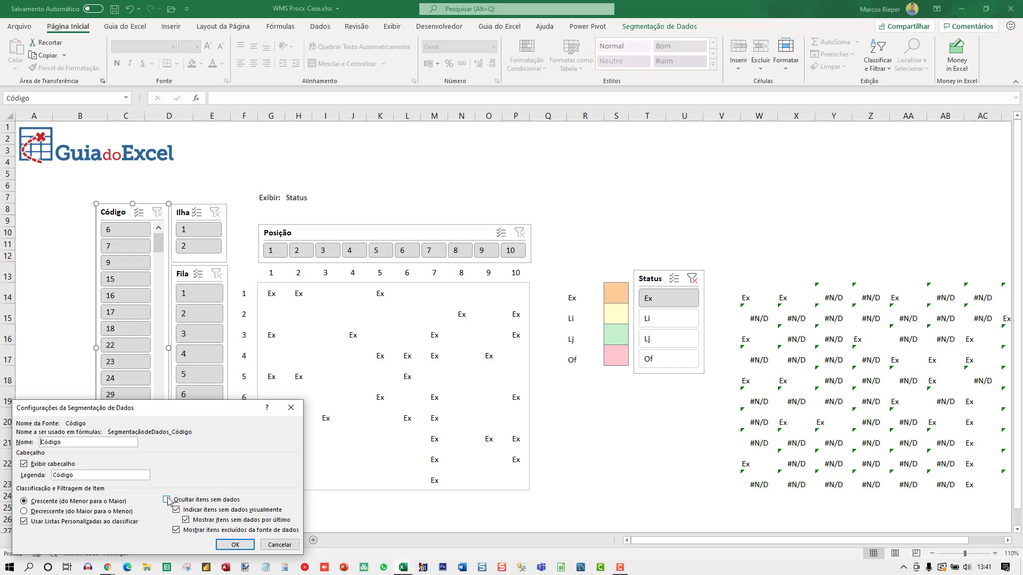
click(168, 501)
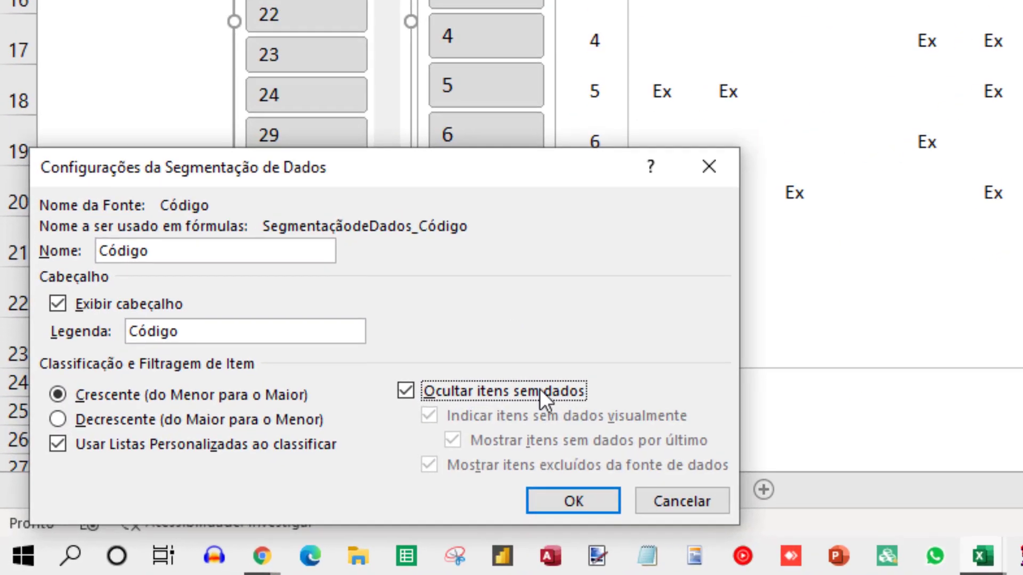
click(577, 497)
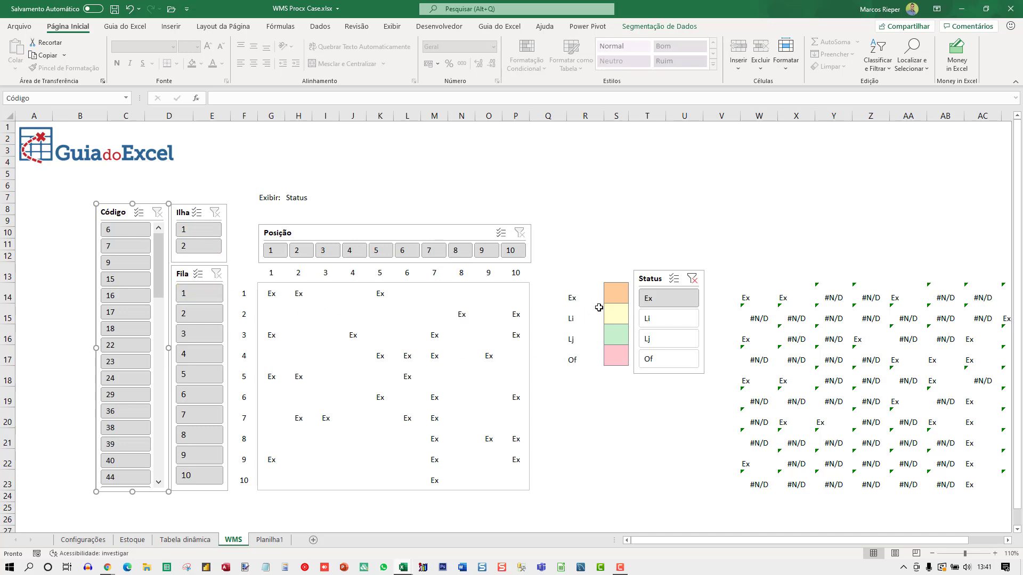
- Change the H7 display choice from Status to Código and select the G14:P23 code grid
drag(657, 270, 657, 266)
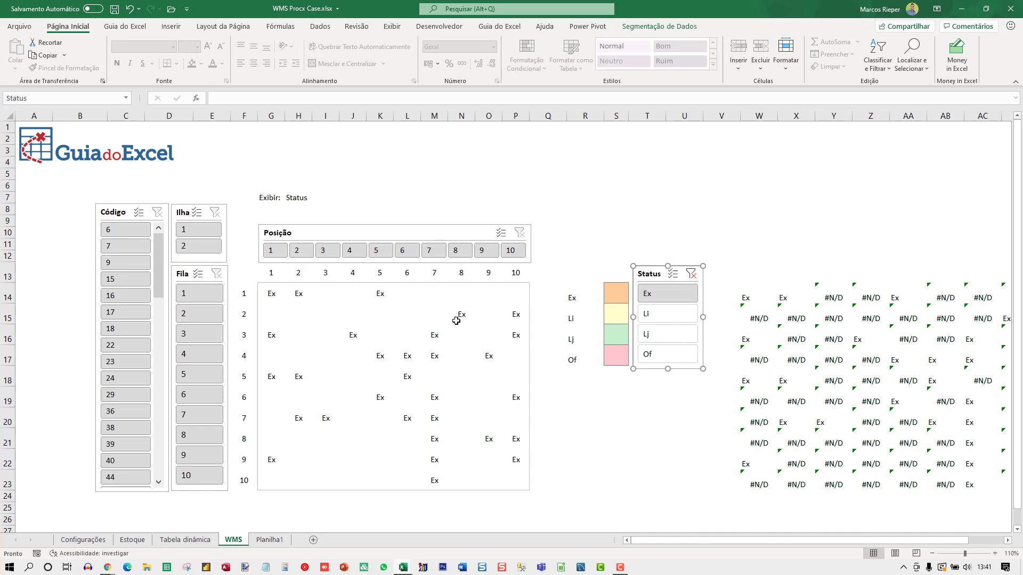
click(275, 290)
click(299, 198)
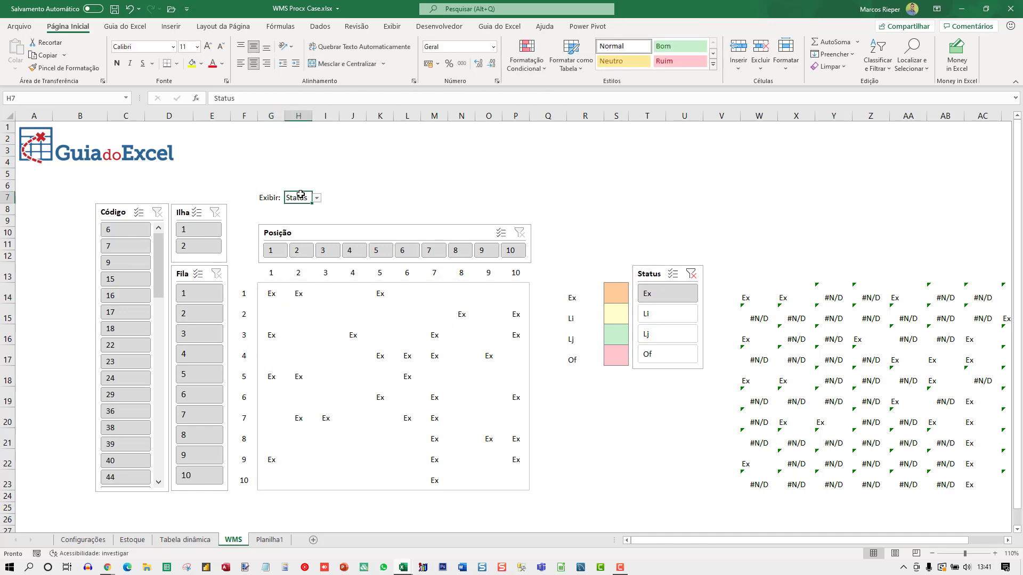
click(317, 198)
click(274, 208)
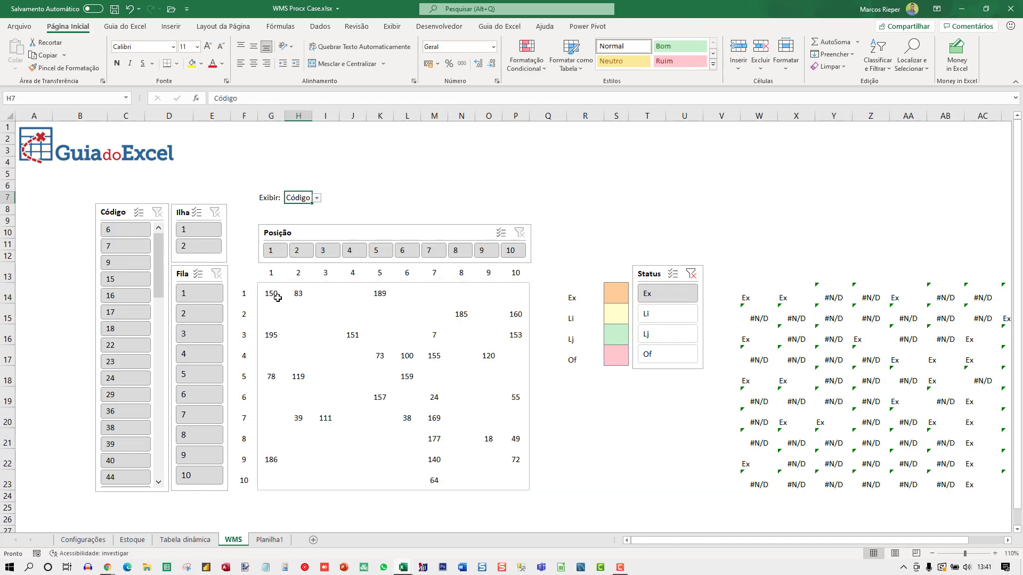
drag(266, 291, 516, 482)
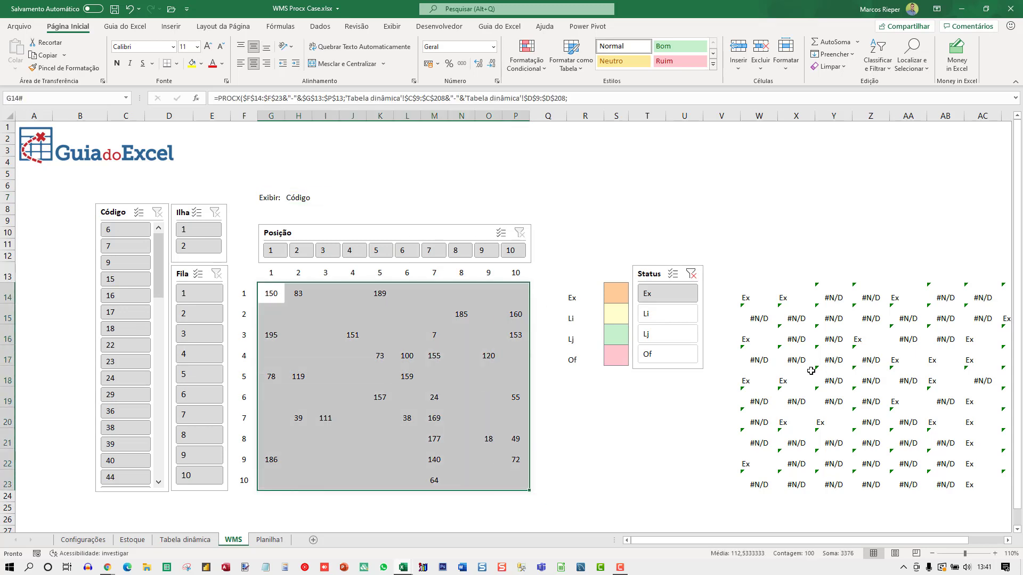
- Add "" as the not-found argument to W14's PROCX formula so #N/D shows blank
click(771, 298)
key(ctrl+1)
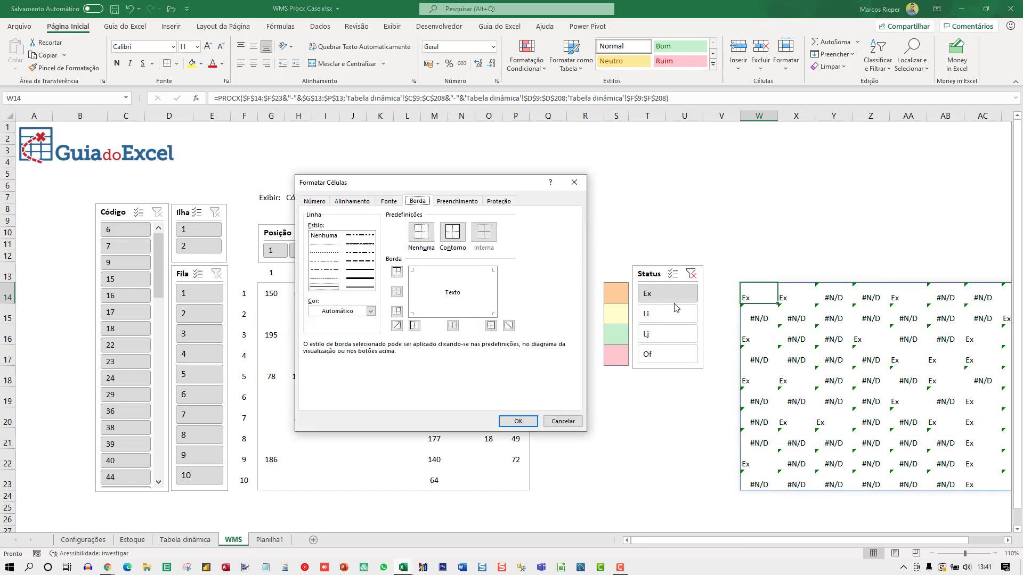
key(Escape)
key(F2)
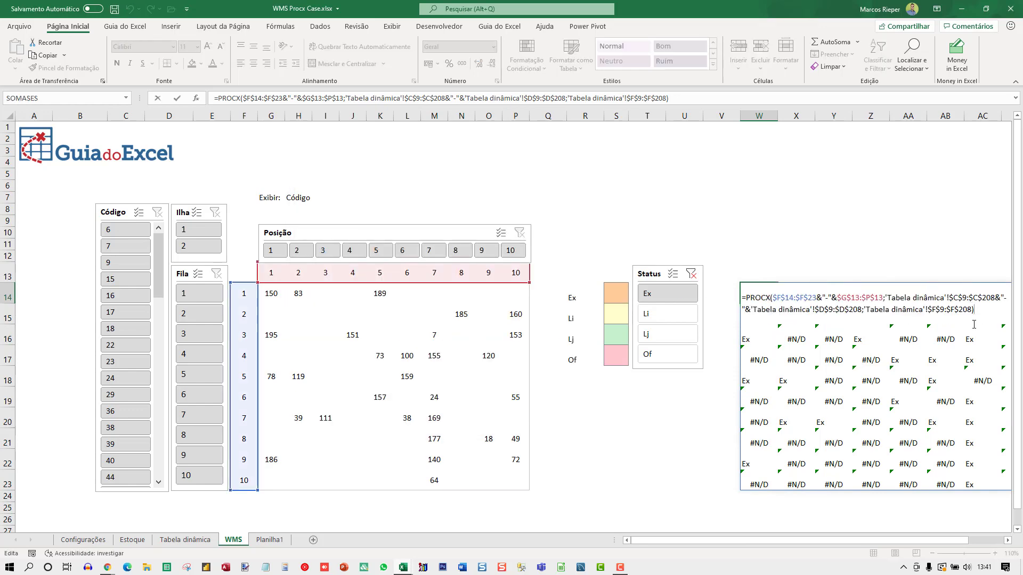
key(Left)
text(;)
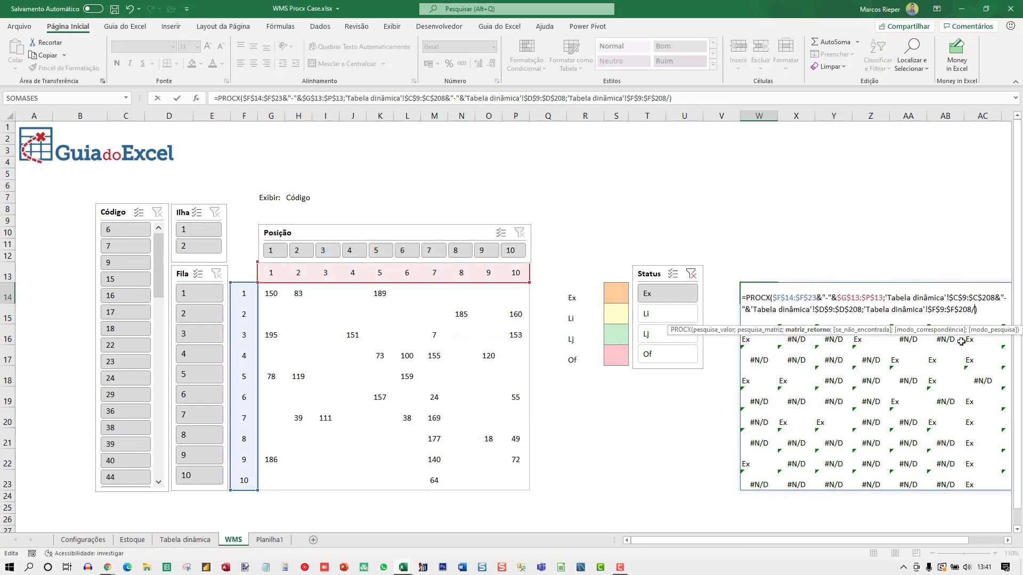
text("")
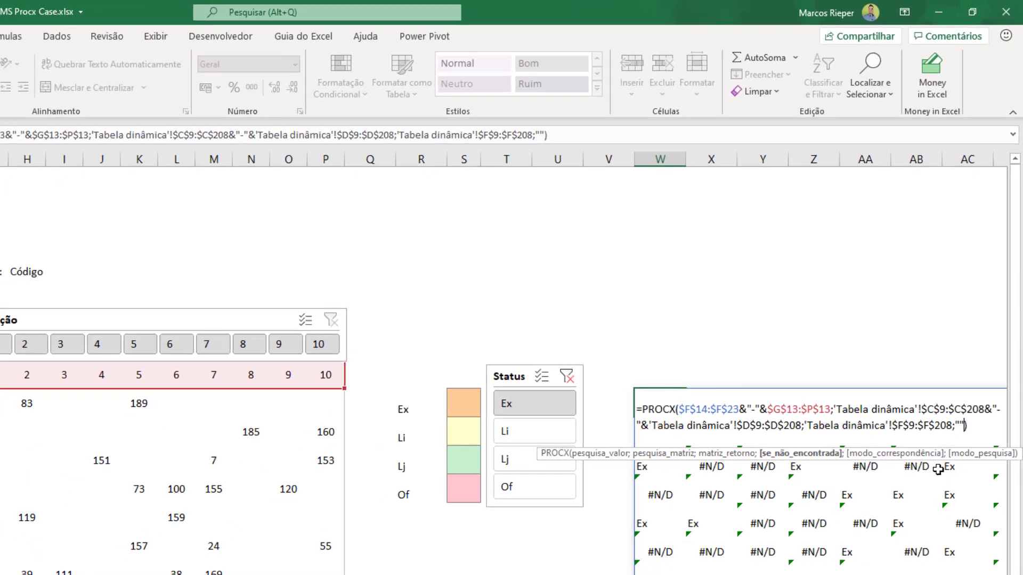
key(ctrl+Return)
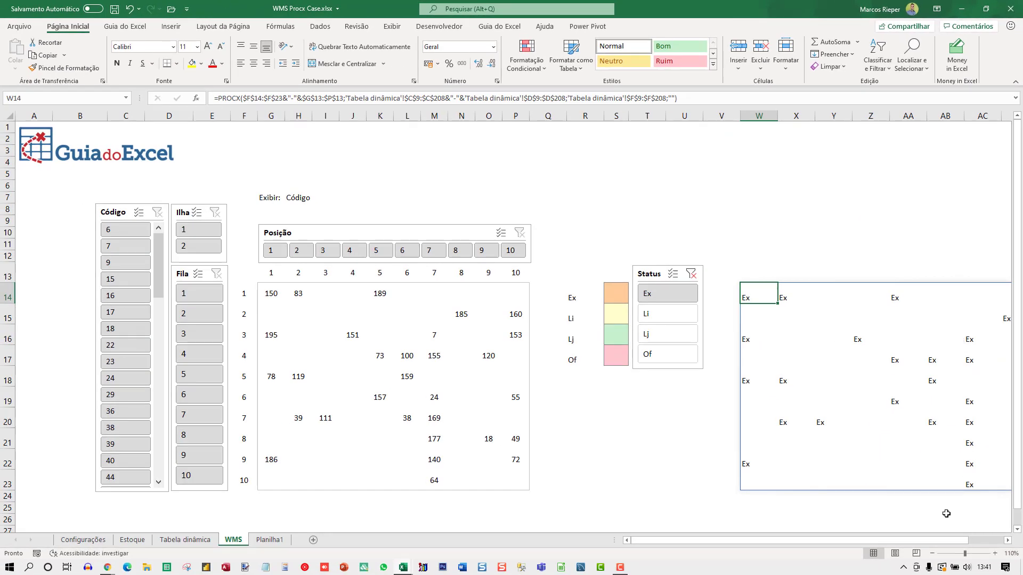
drag(939, 540, 974, 541)
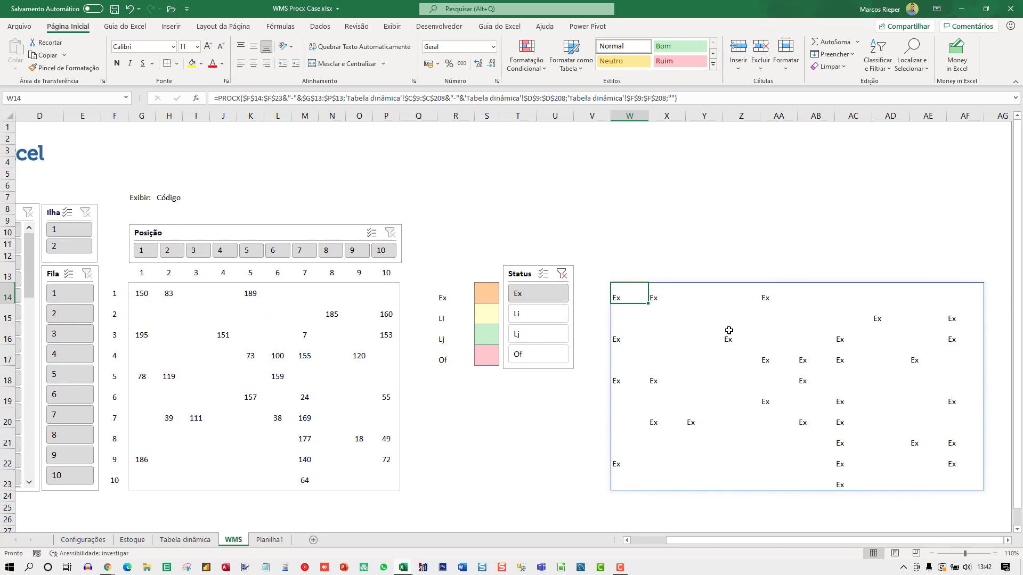
click(142, 293)
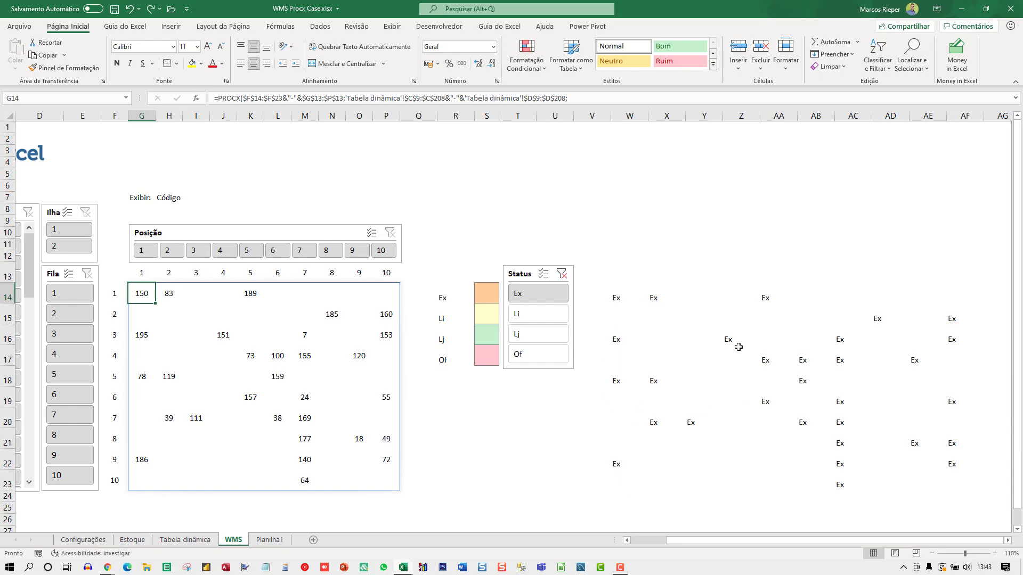
click(484, 293)
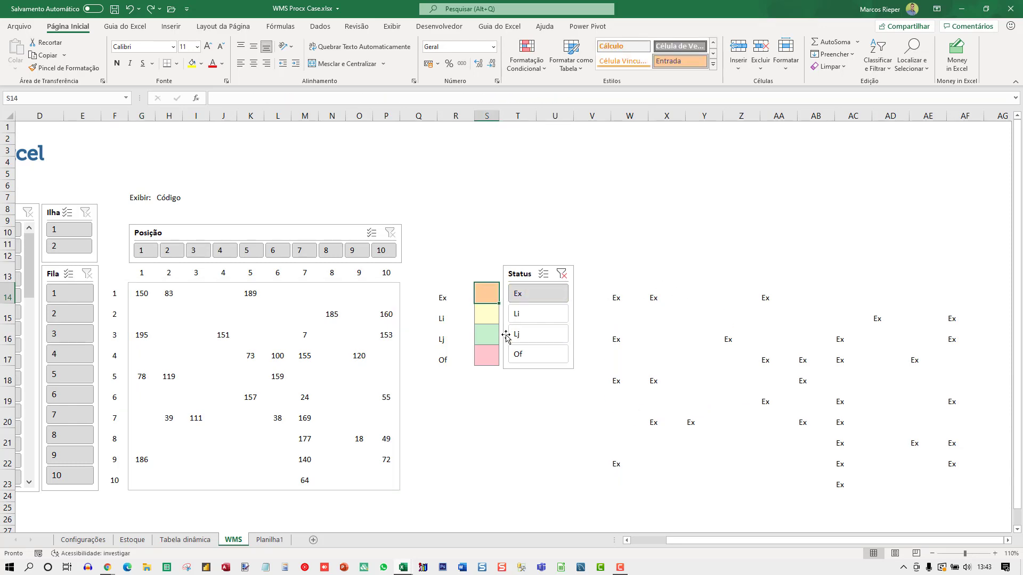
key(ctrl+1)
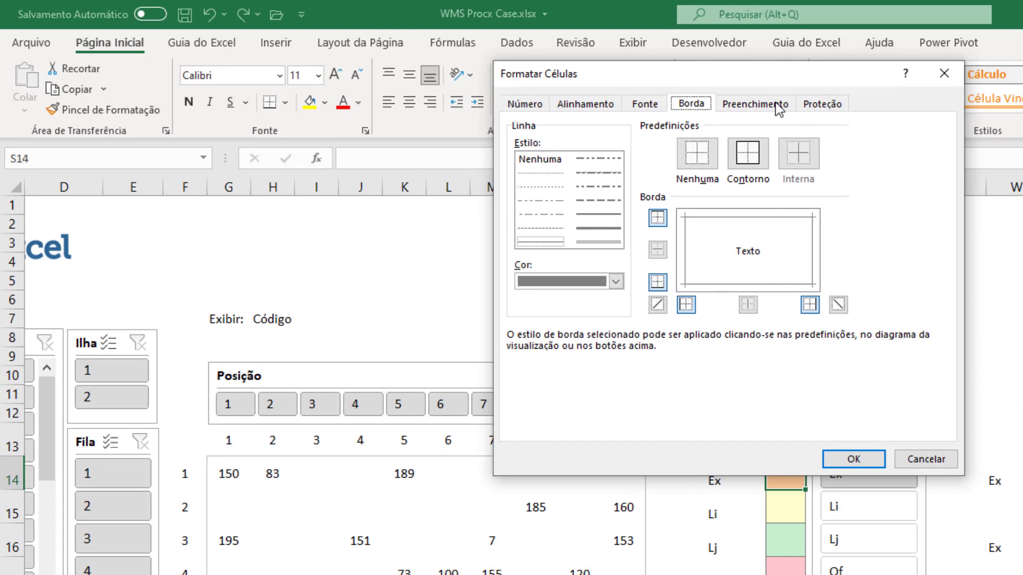
click(779, 107)
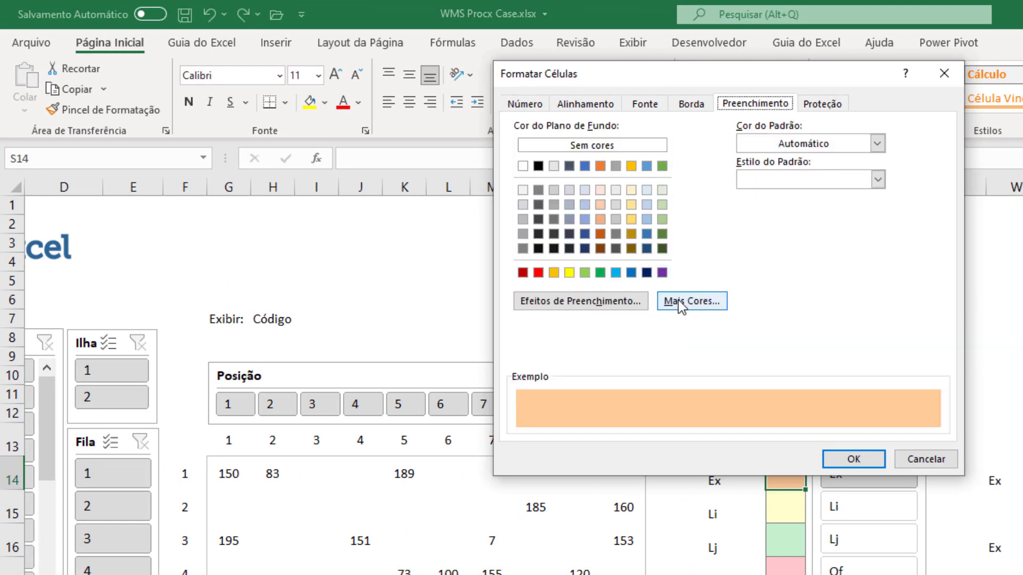
click(696, 302)
click(674, 157)
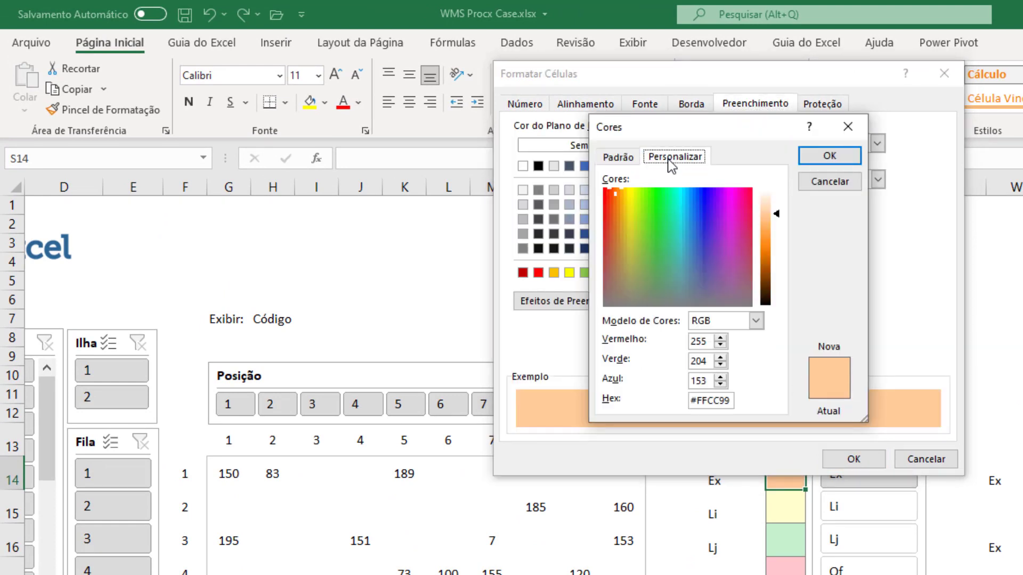
drag(732, 400, 692, 401)
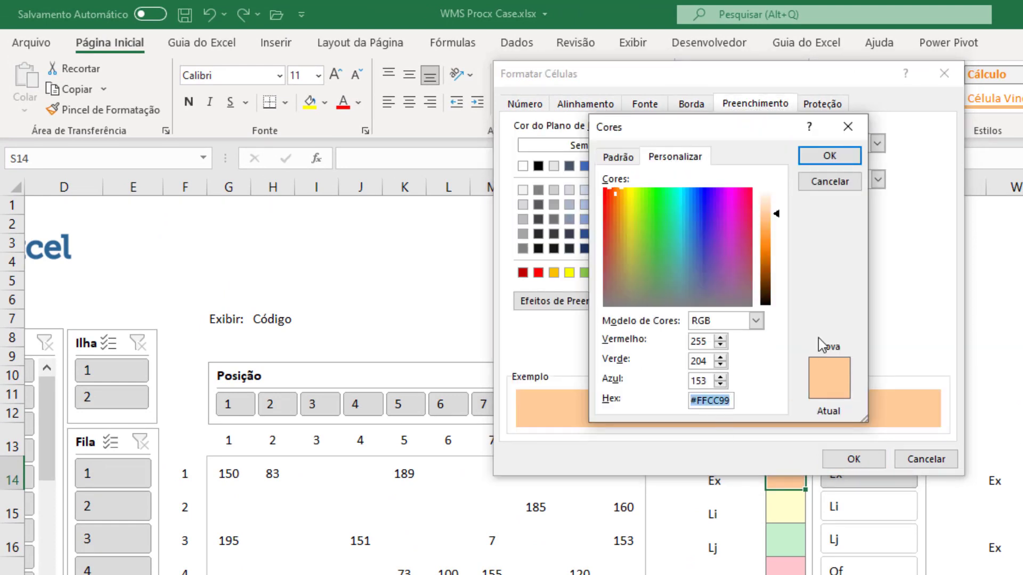
key(Return)
key(Return)
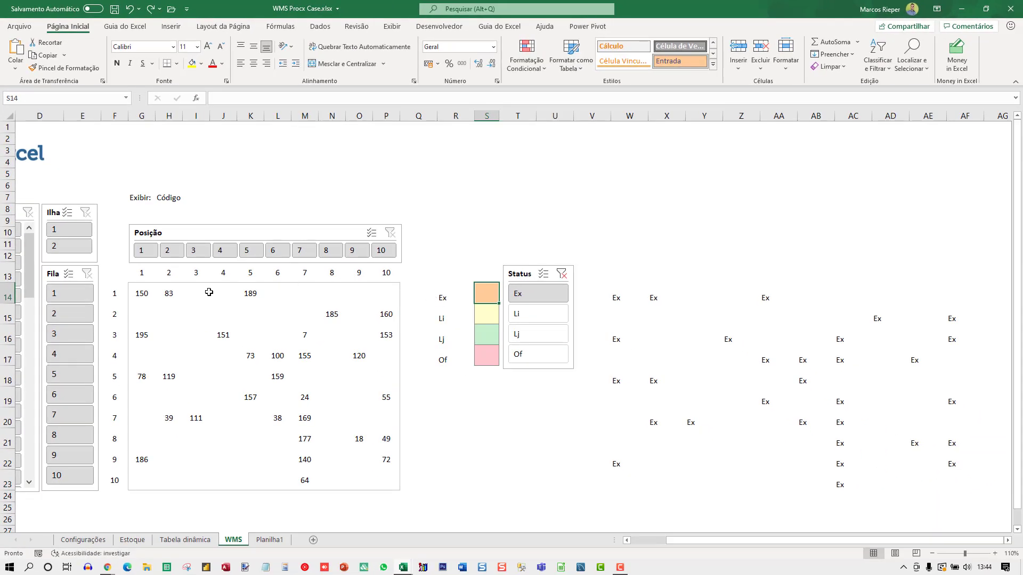
mouse_move(133, 294)
mouse_down()
mouse_move(142, 290)
mouse_move(313, 438)
mouse_move(374, 472)
mouse_move(393, 466)
mouse_up()
- Start a 'Use a formula' conditional formatting rule on G14:P23 with formula =W14="Ex"
click(527, 60)
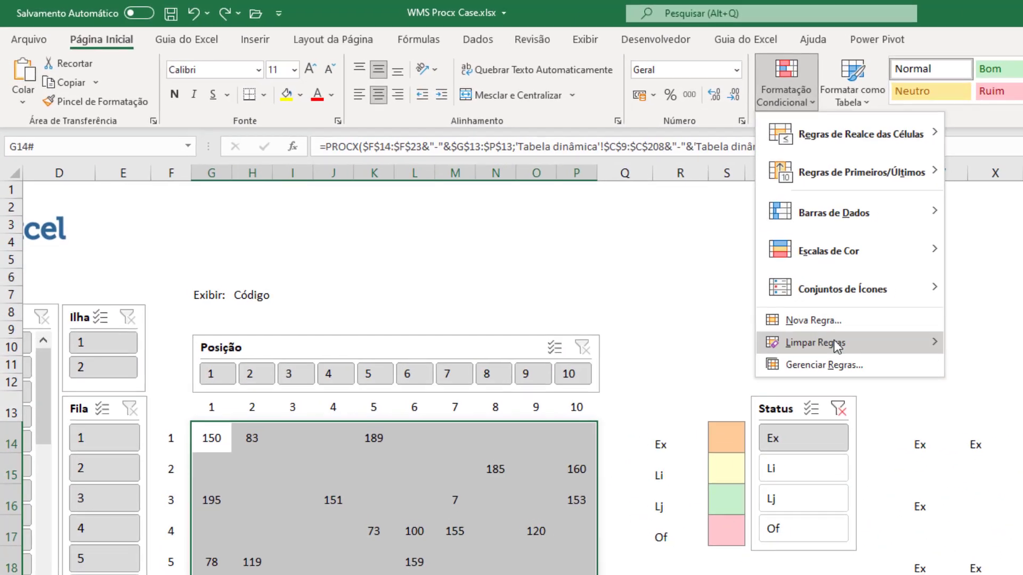
click(814, 320)
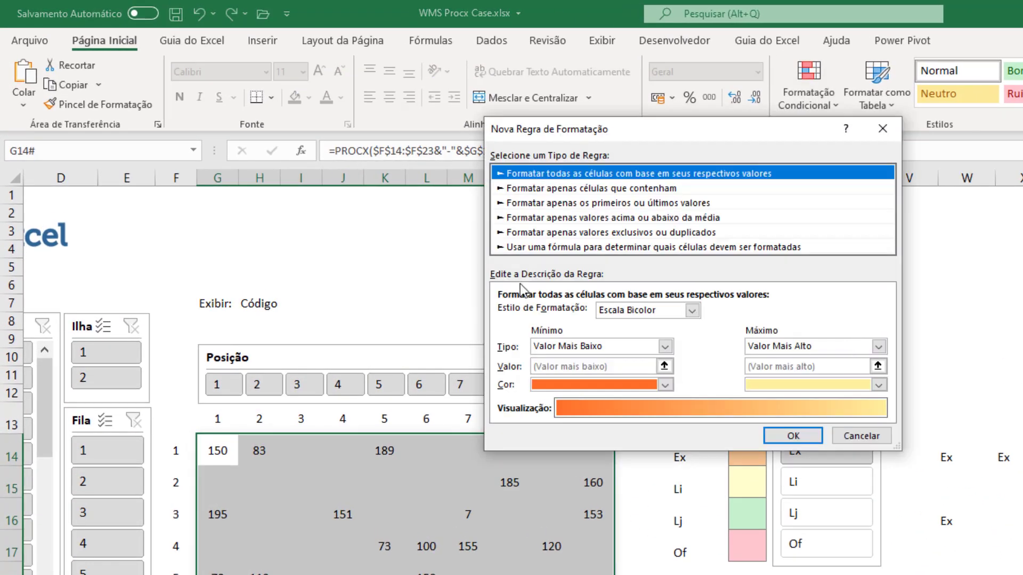
click(545, 247)
click(517, 316)
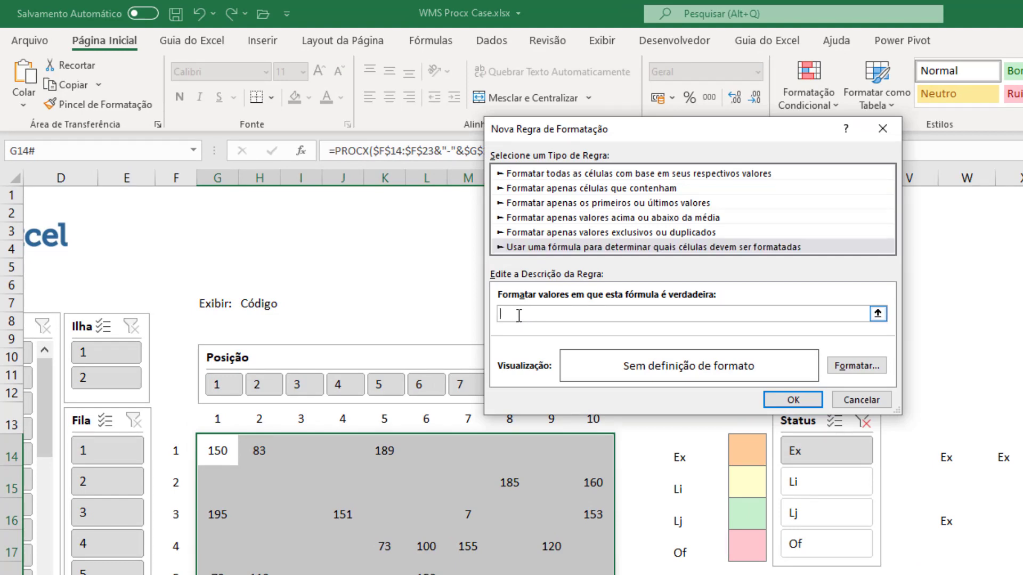
text(=)
click(944, 454)
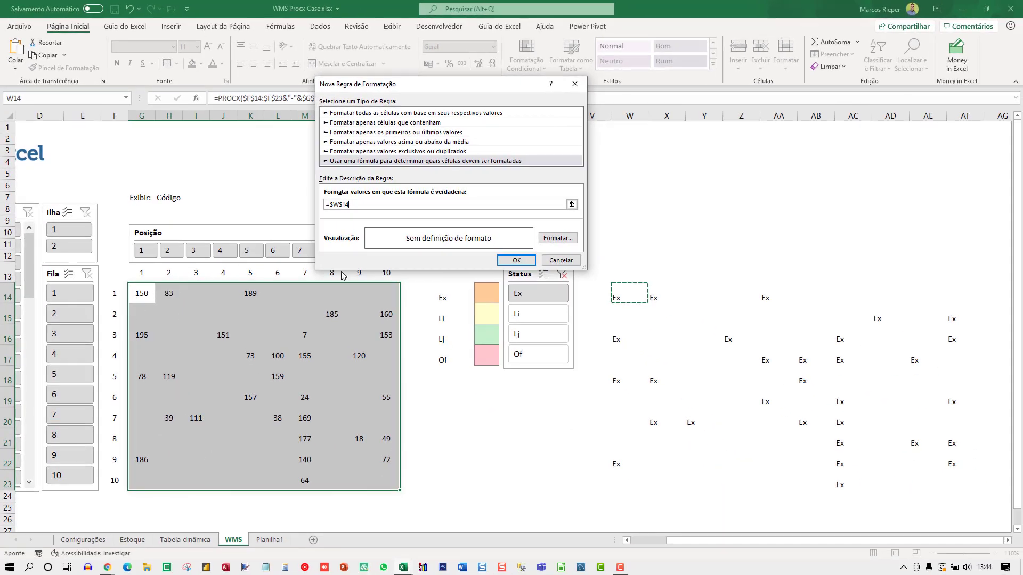
key(F4)
key(F4)
key(F4)
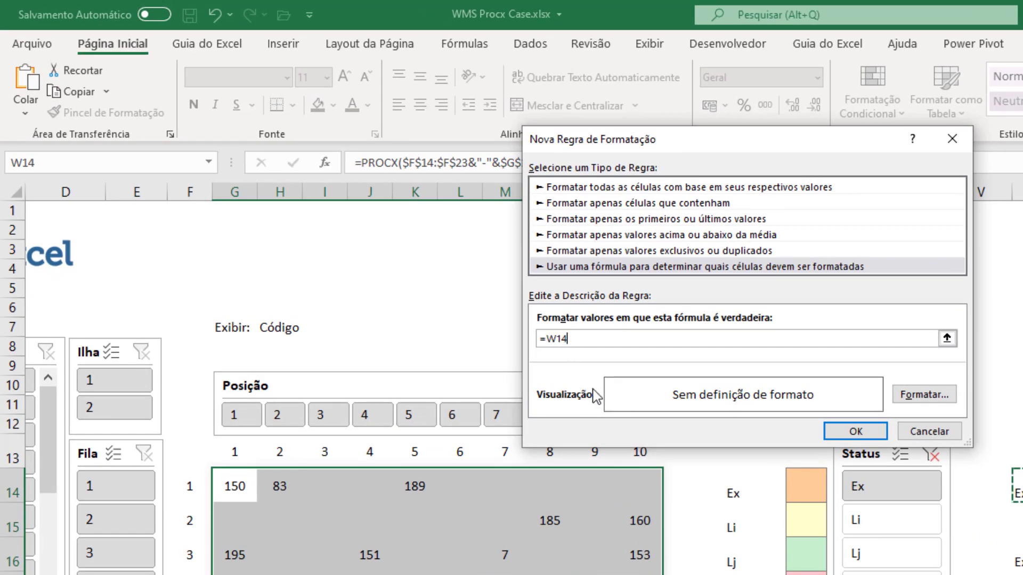
text(="Ex)
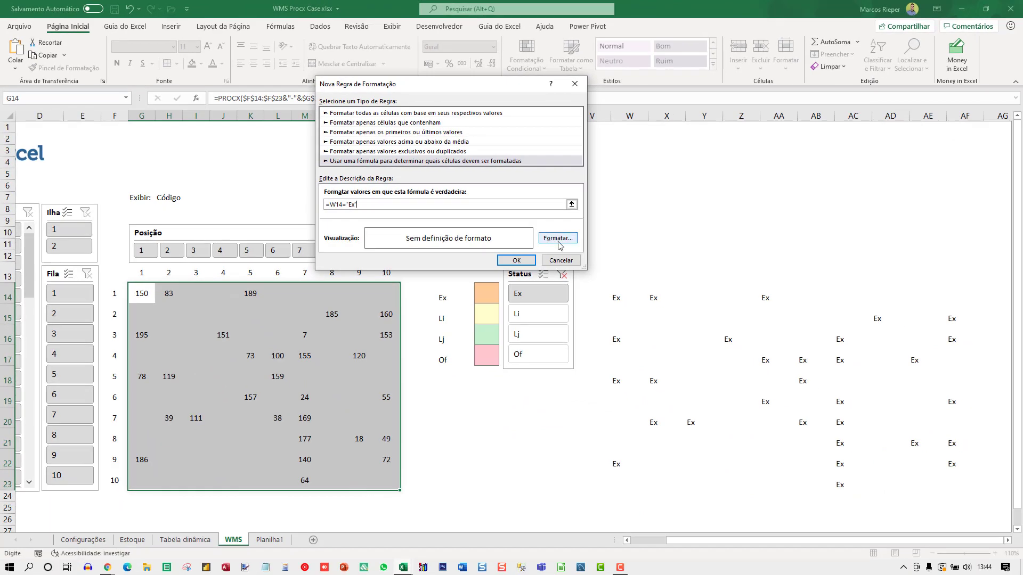
- Give the Ex rule a custom peach fill of #FFCC99
click(555, 239)
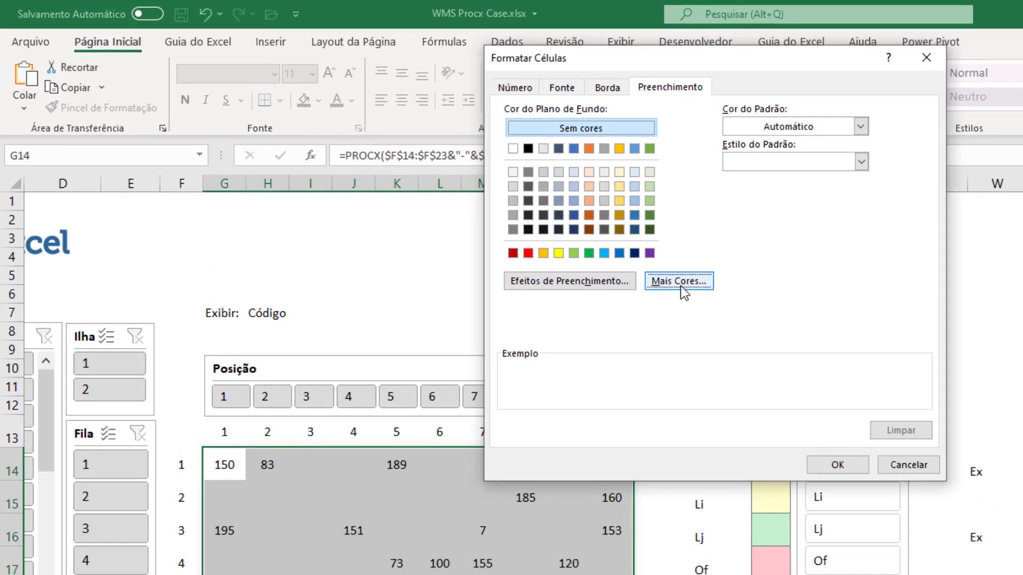
click(429, 179)
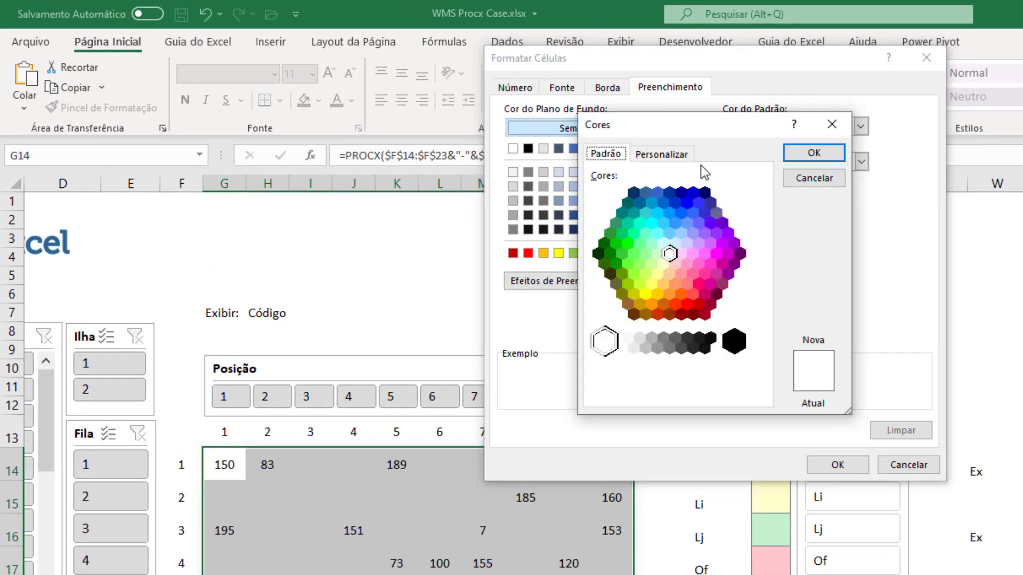
click(654, 151)
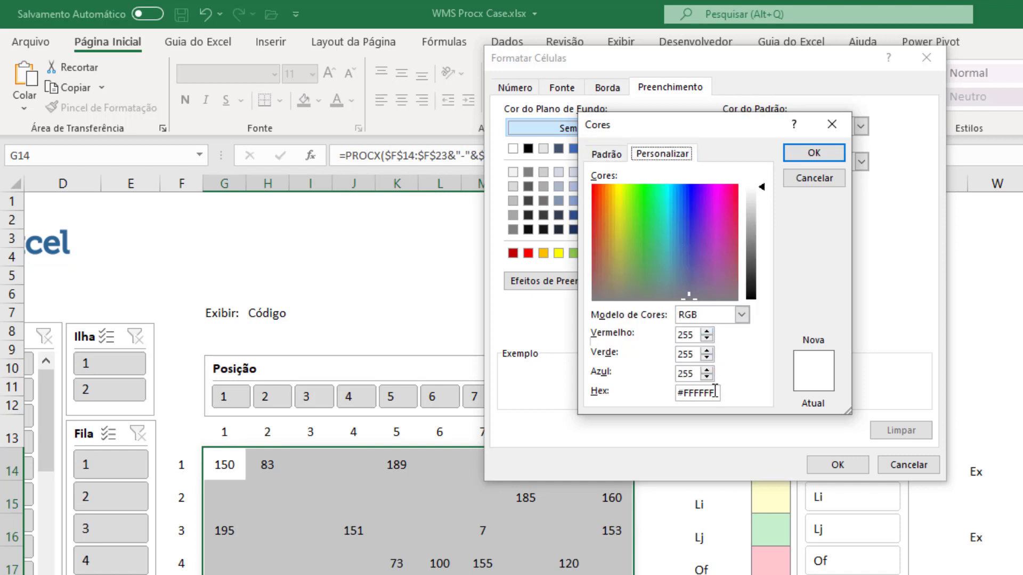
drag(715, 393, 622, 379)
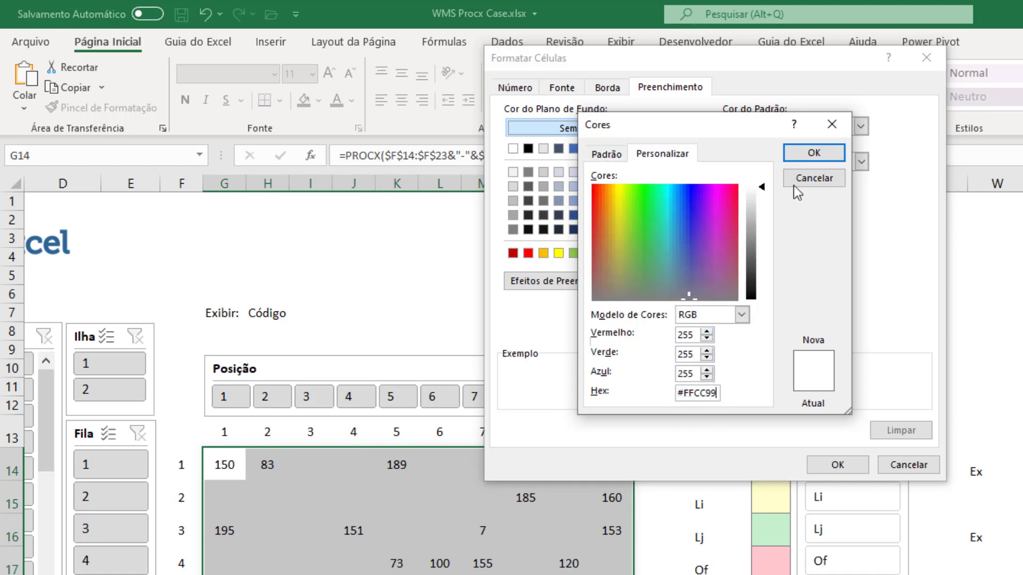
text(#FFCC99)
click(814, 153)
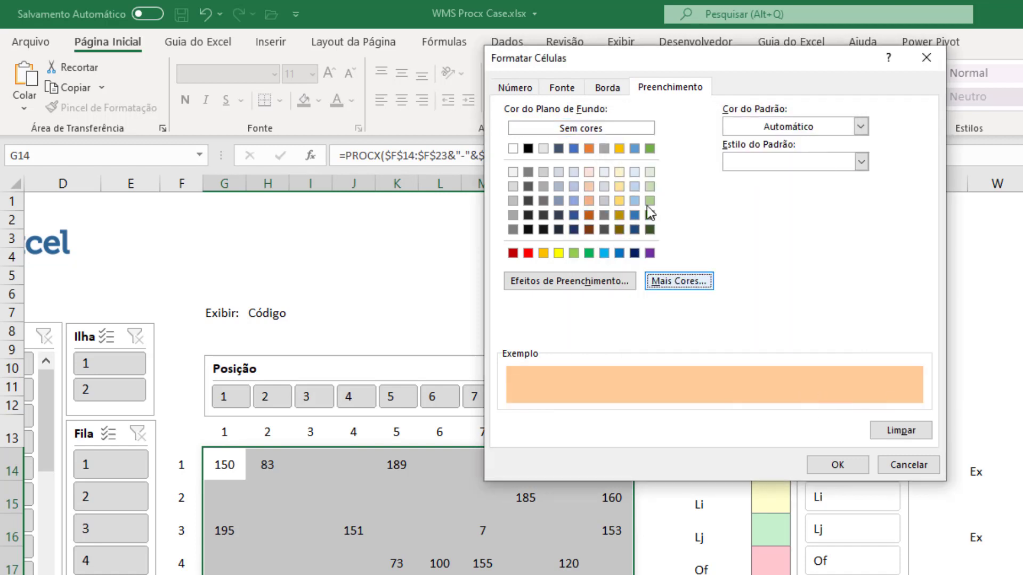
- Add a grey outline border to the Ex format and confirm the =W14="Ex" rule
click(604, 91)
click(569, 266)
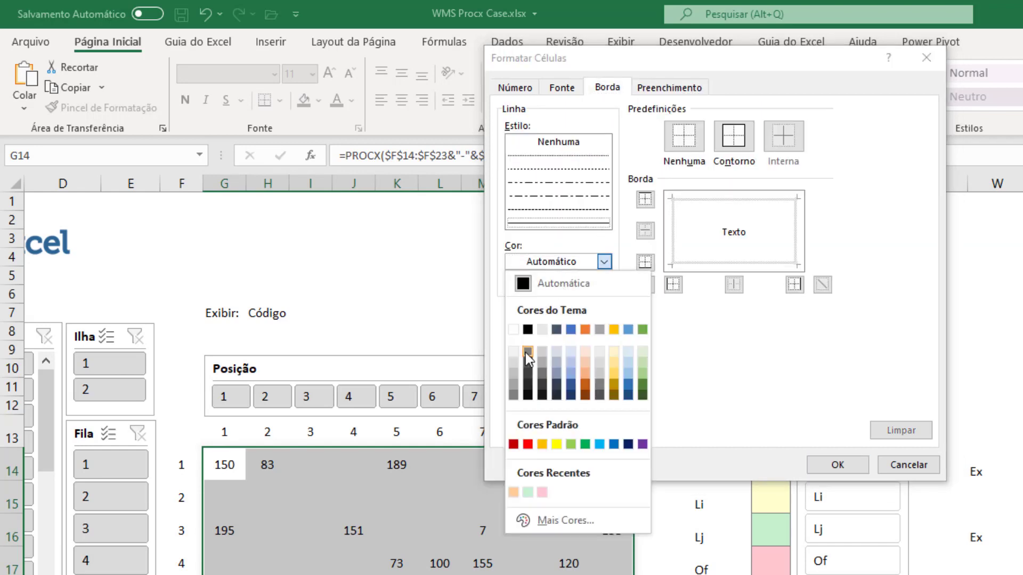
click(515, 372)
click(749, 145)
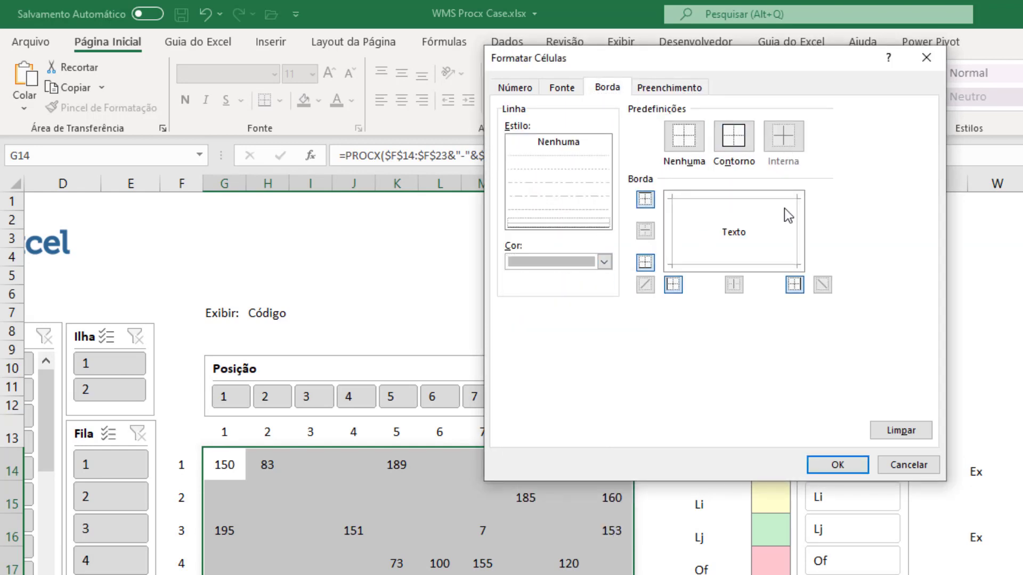
click(850, 467)
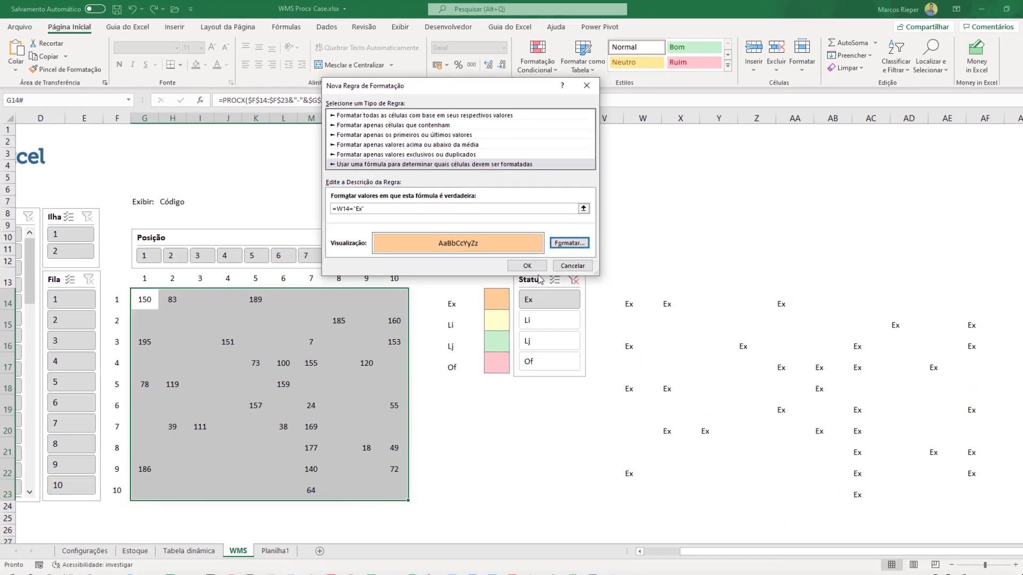
click(737, 371)
click(193, 326)
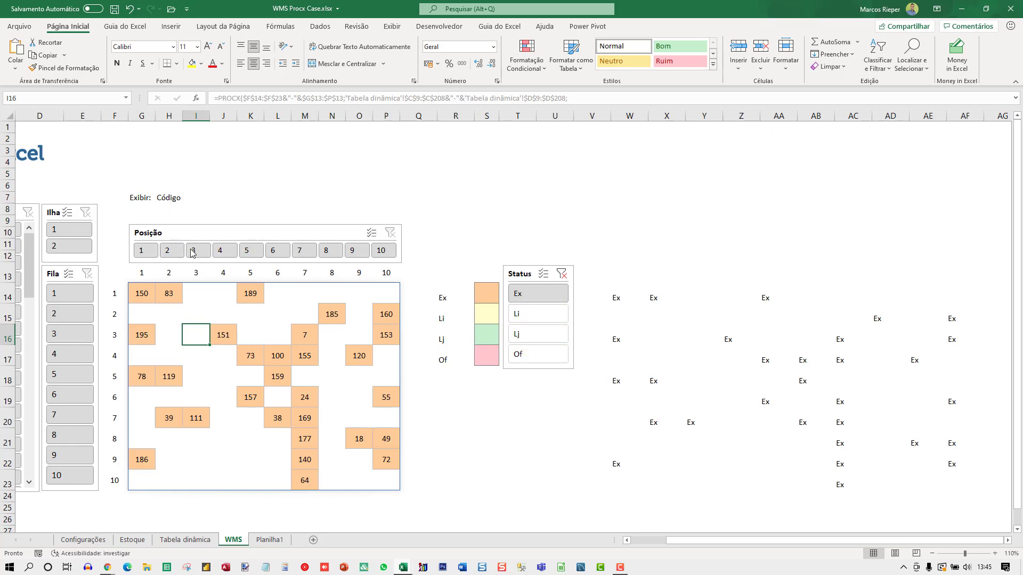
click(176, 201)
click(187, 198)
key(Down)
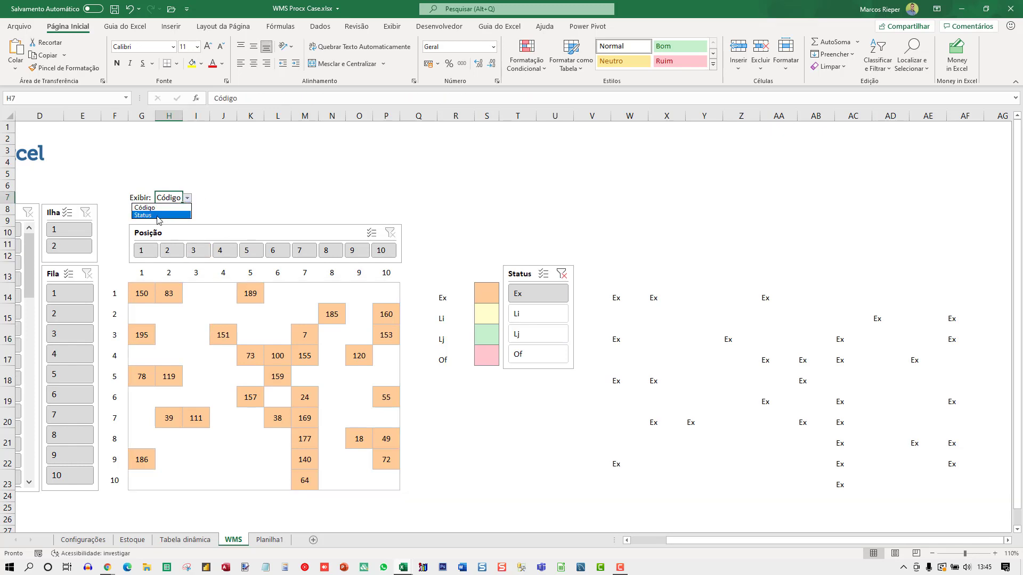
key(Return)
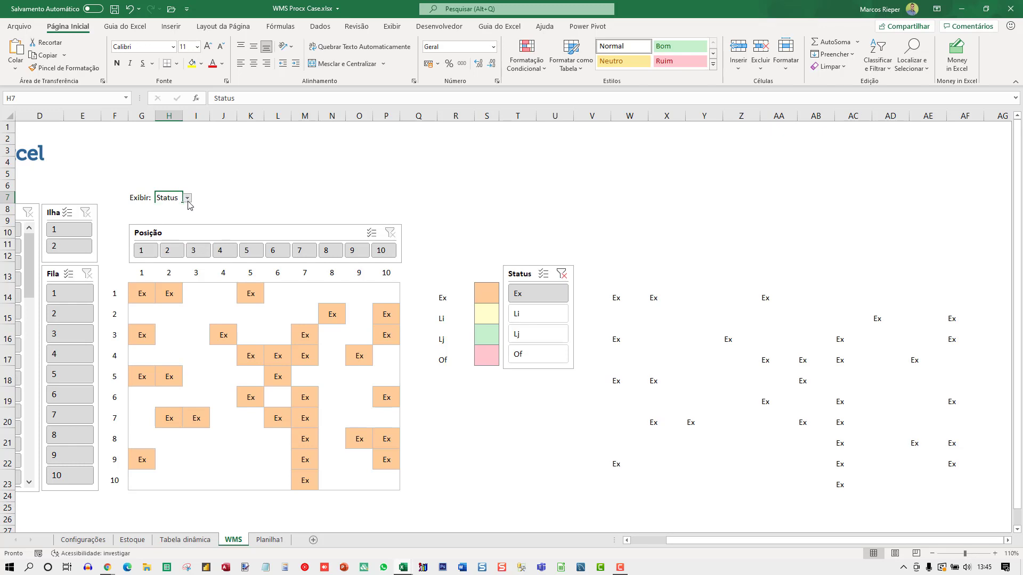
click(188, 199)
click(169, 208)
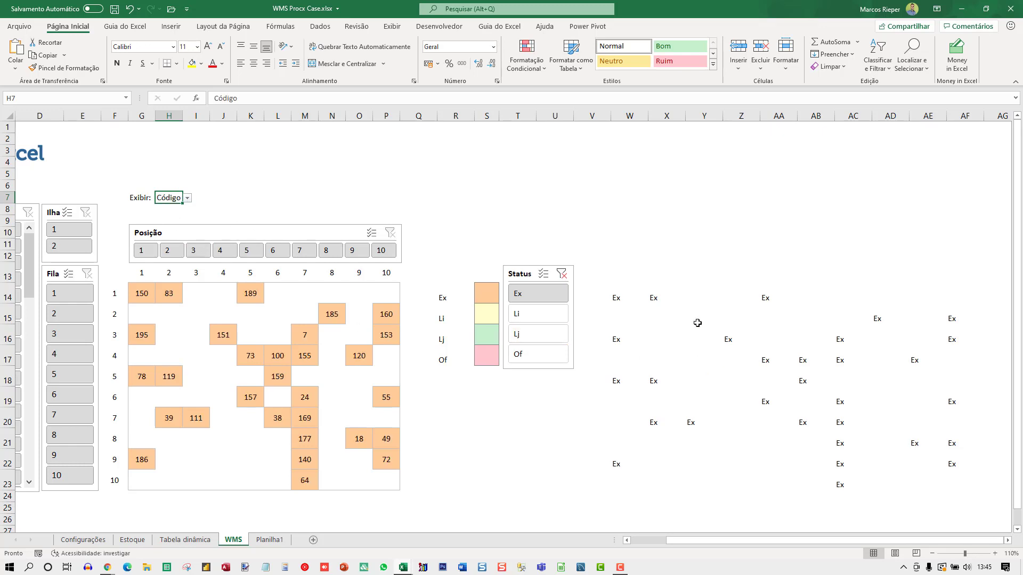
click(145, 298)
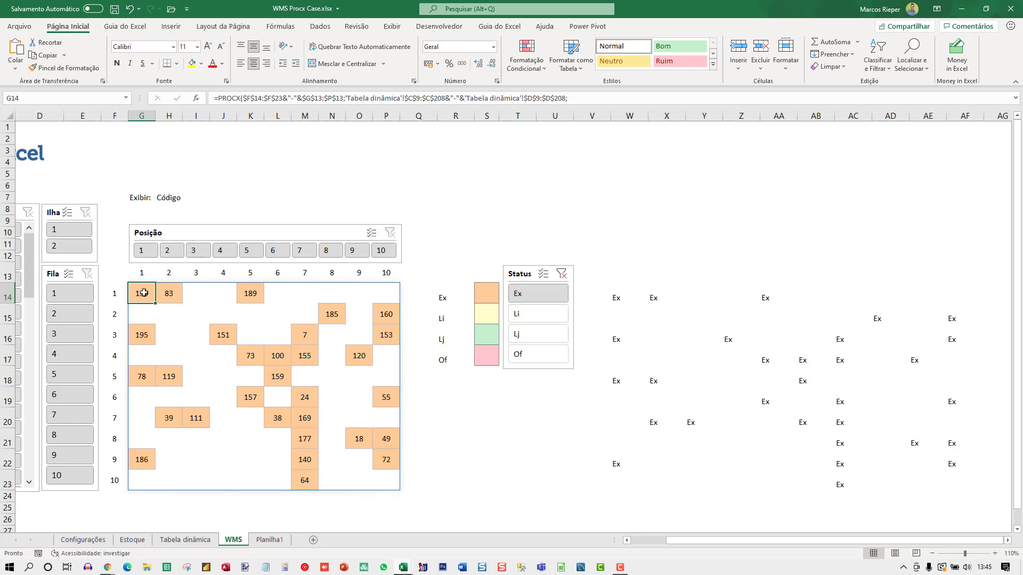
- Copy the Li legend cell's fill hex code #FFFFCC from its custom colour values
shift+click(384, 483)
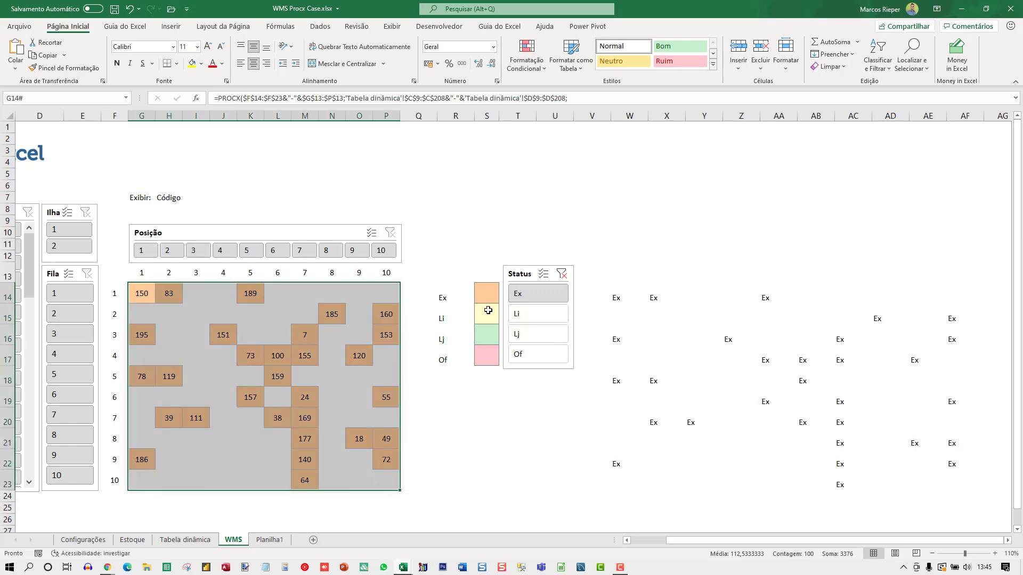
click(487, 317)
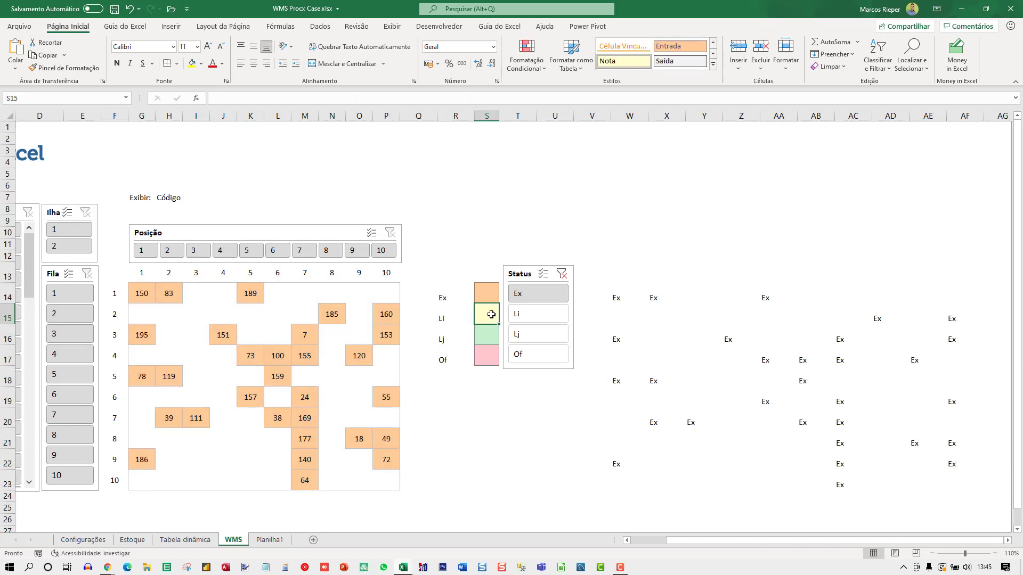
key(ctrl+1)
click(428, 175)
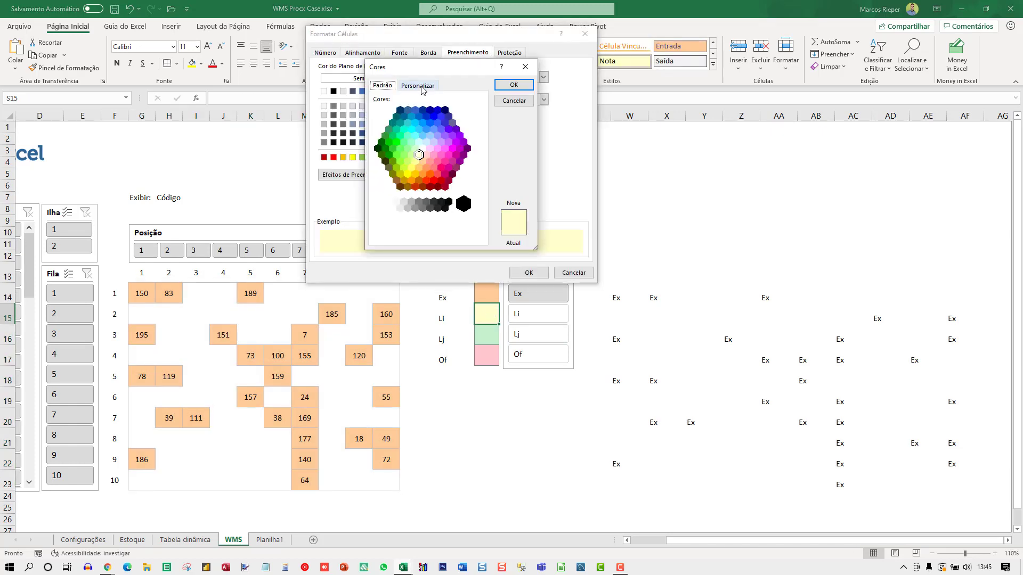
click(419, 86)
double_click(446, 237)
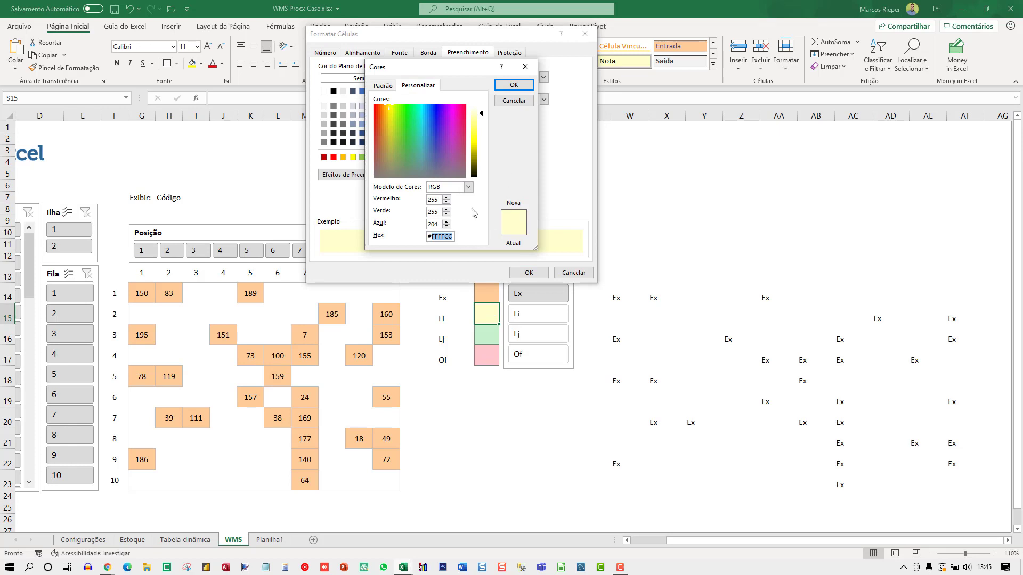
click(450, 238)
drag(454, 237, 402, 218)
key(ctrl+c)
key(Escape)
key(Escape)
- Open Manage Rules for grid G14:P23 and select the Ex rule
drag(142, 295, 388, 482)
click(527, 53)
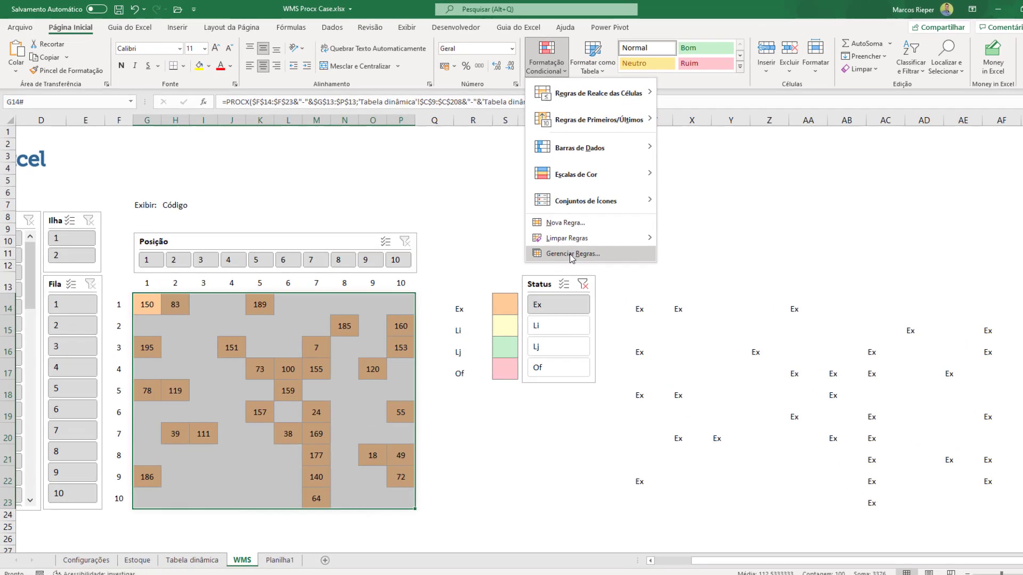
click(571, 258)
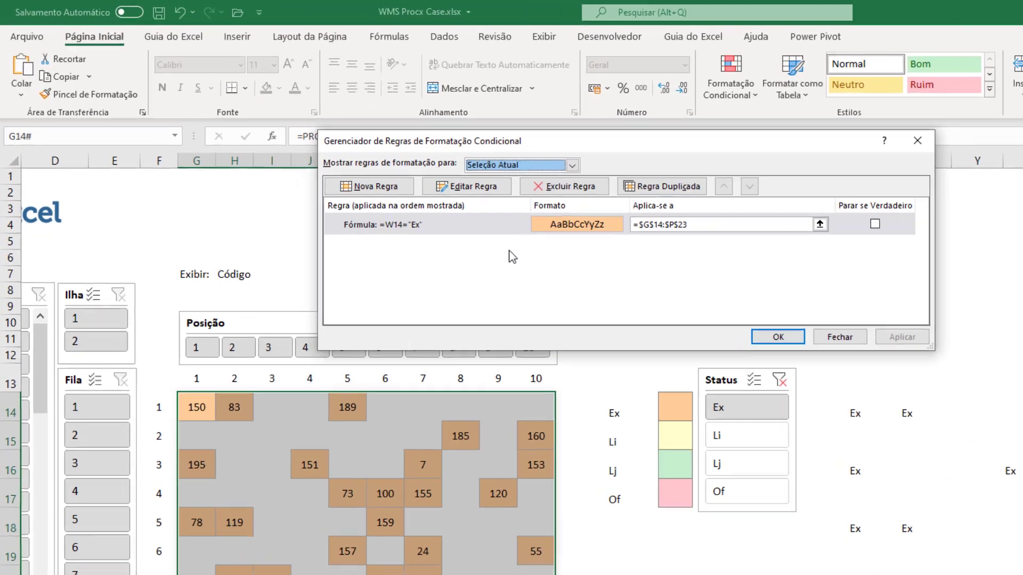
click(336, 169)
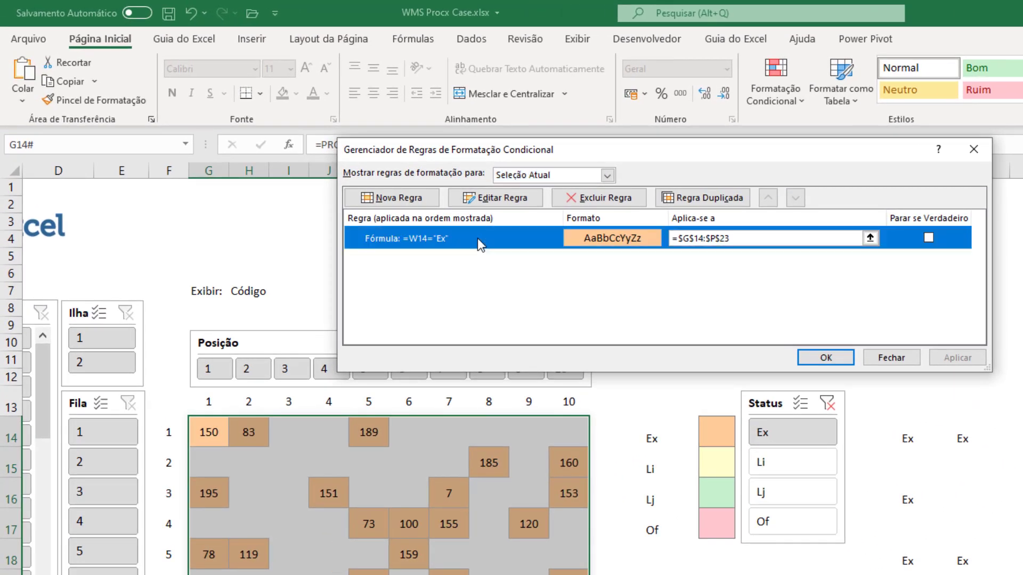
- Duplicate the Ex rule and change the copy's formula to =W14="Li"
click(707, 200)
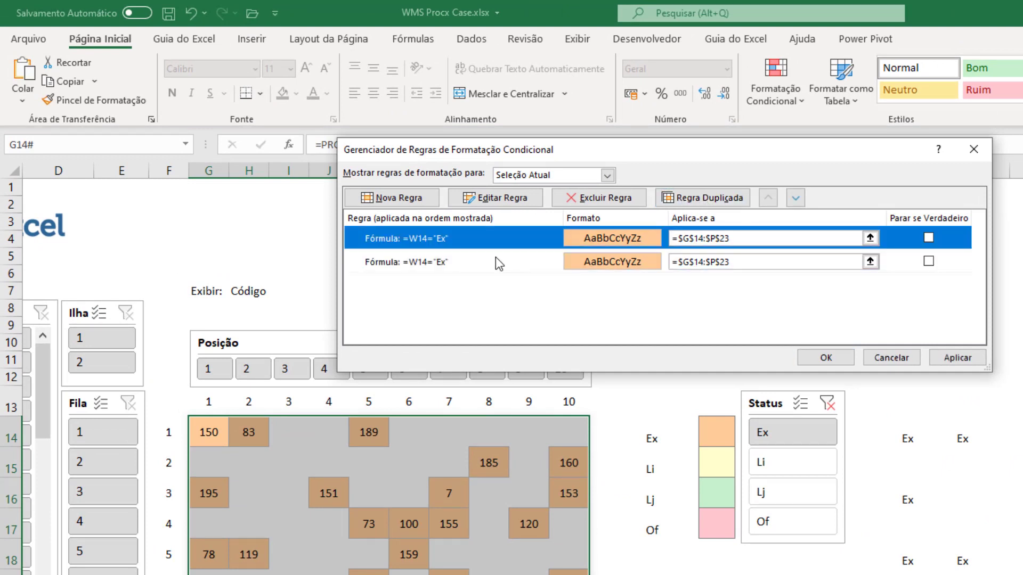
click(464, 259)
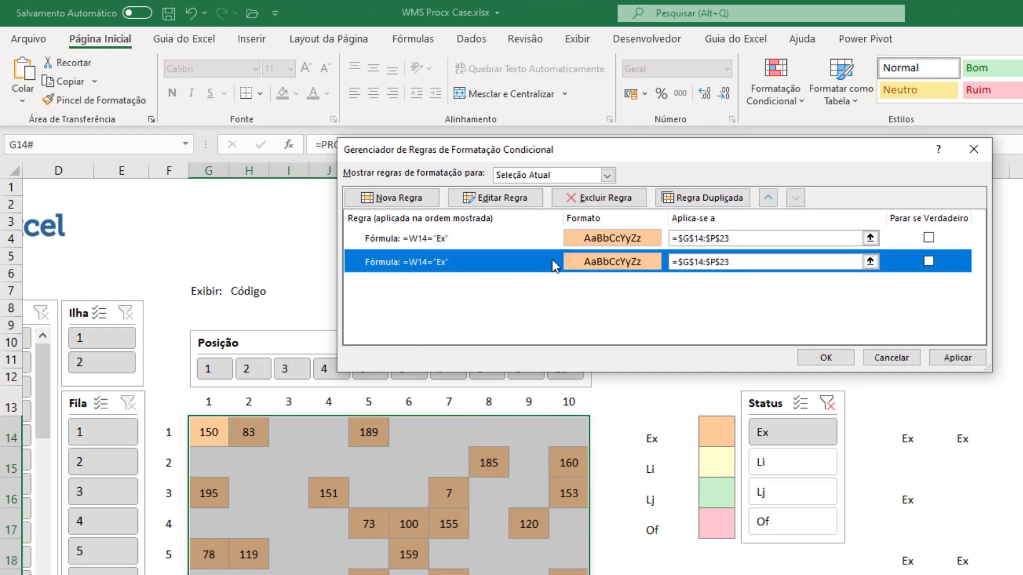
click(468, 240)
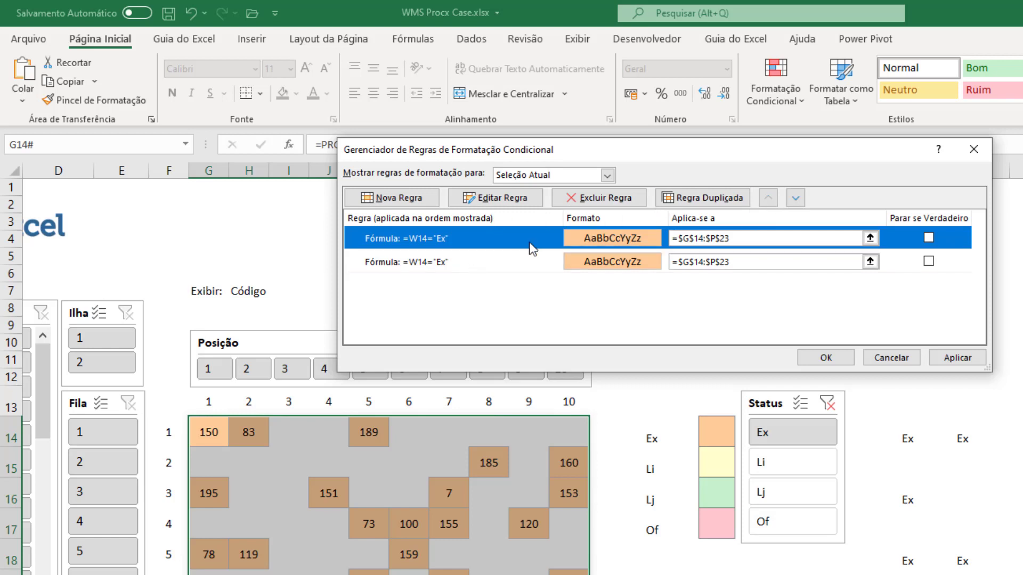
click(491, 199)
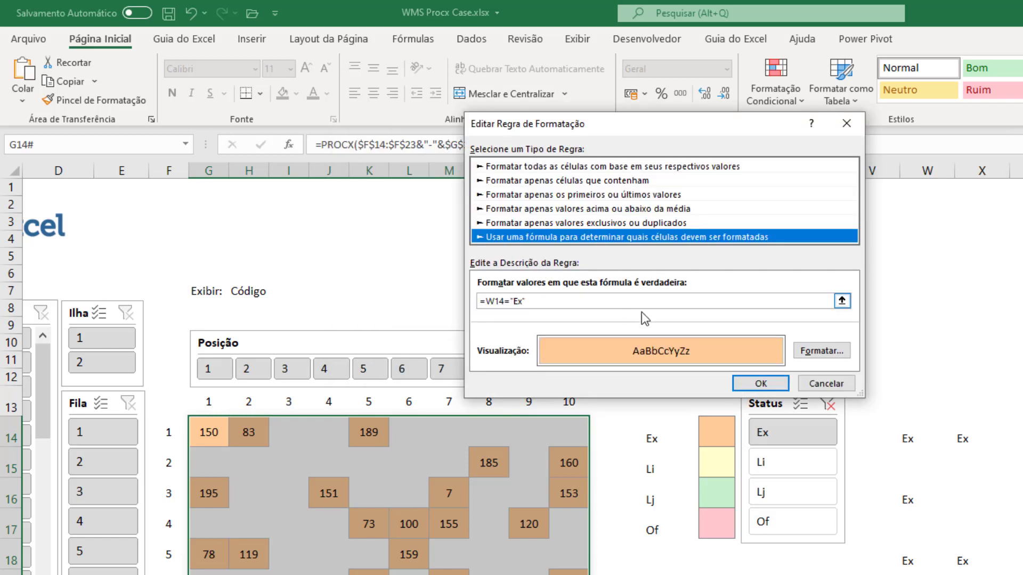
click(521, 301)
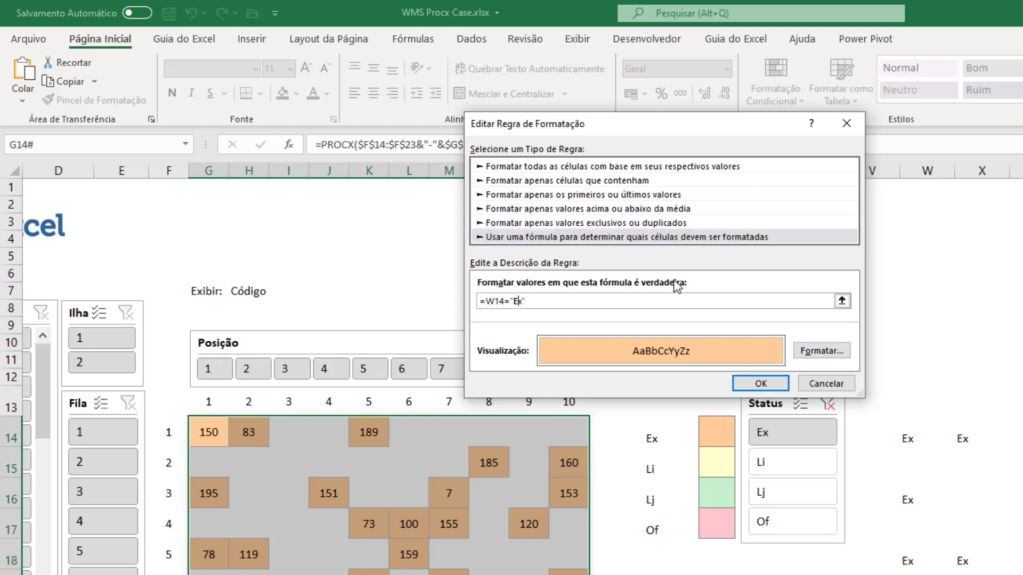
key(BackSpace)
text(Li)
- Give the Li rule a pale yellow #FFFFCC fill and apply it to the grid
click(823, 351)
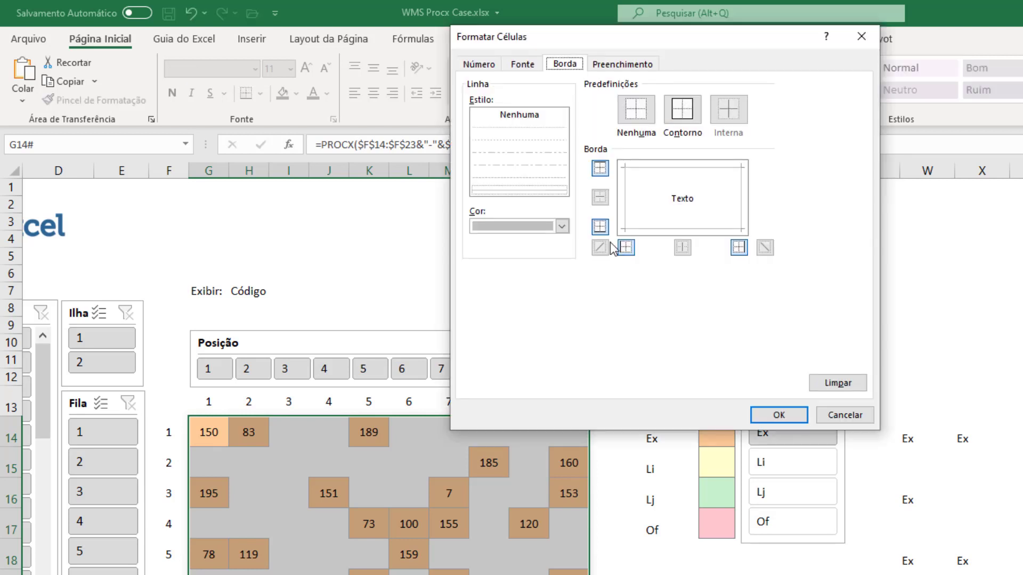
click(623, 65)
click(647, 252)
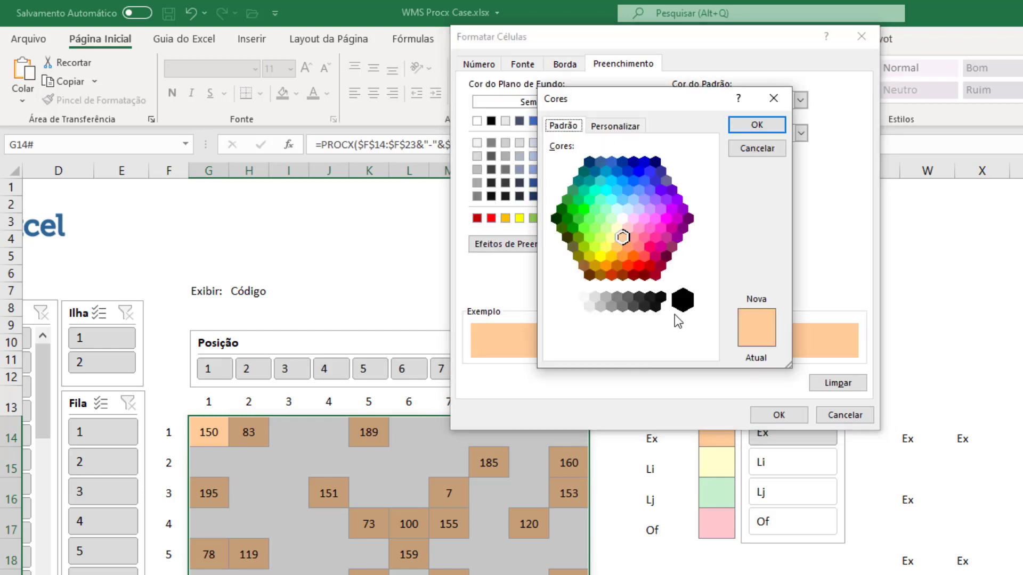
click(607, 126)
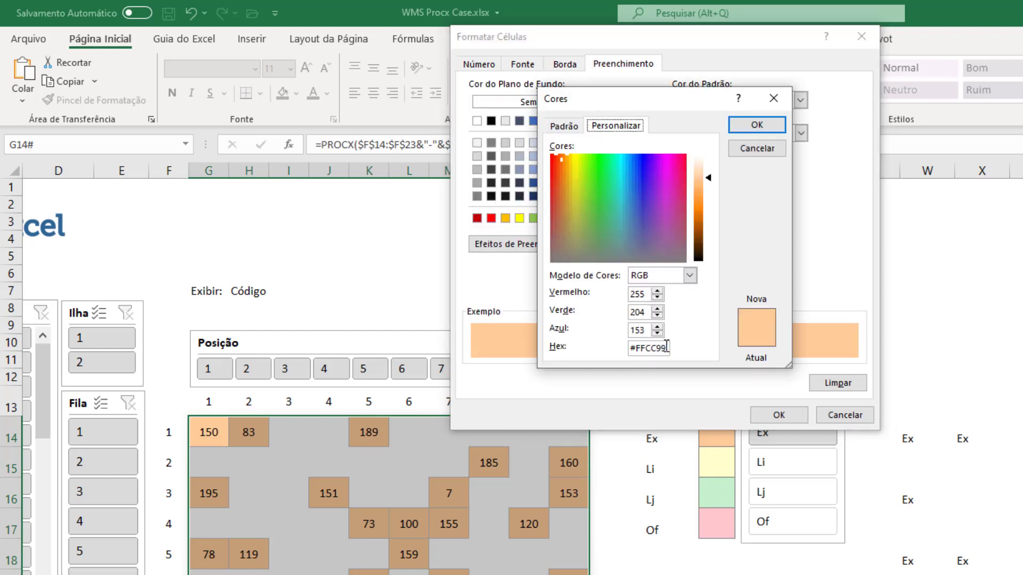
drag(667, 347, 573, 338)
key(ctrl+v)
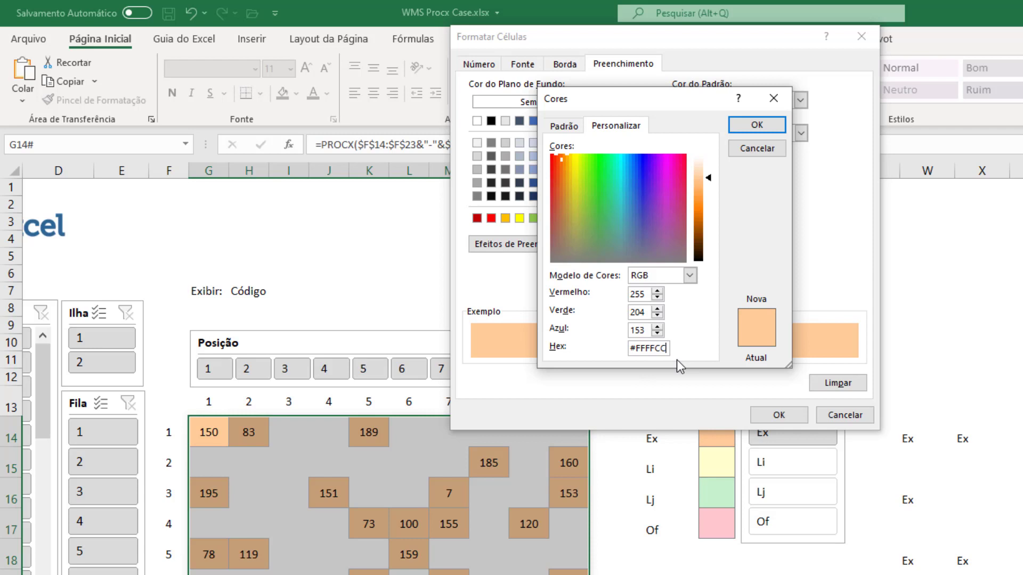
click(756, 126)
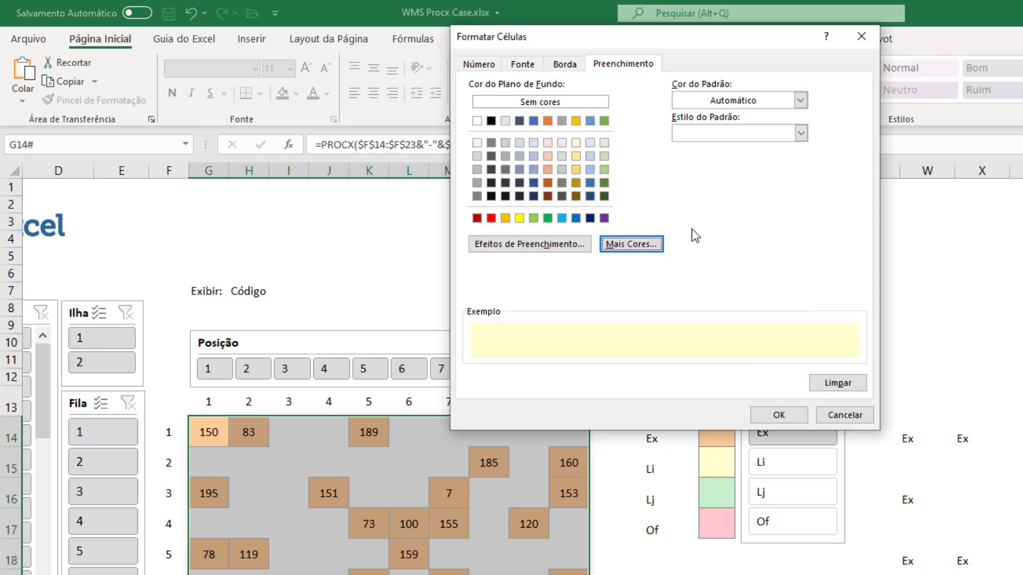
click(779, 415)
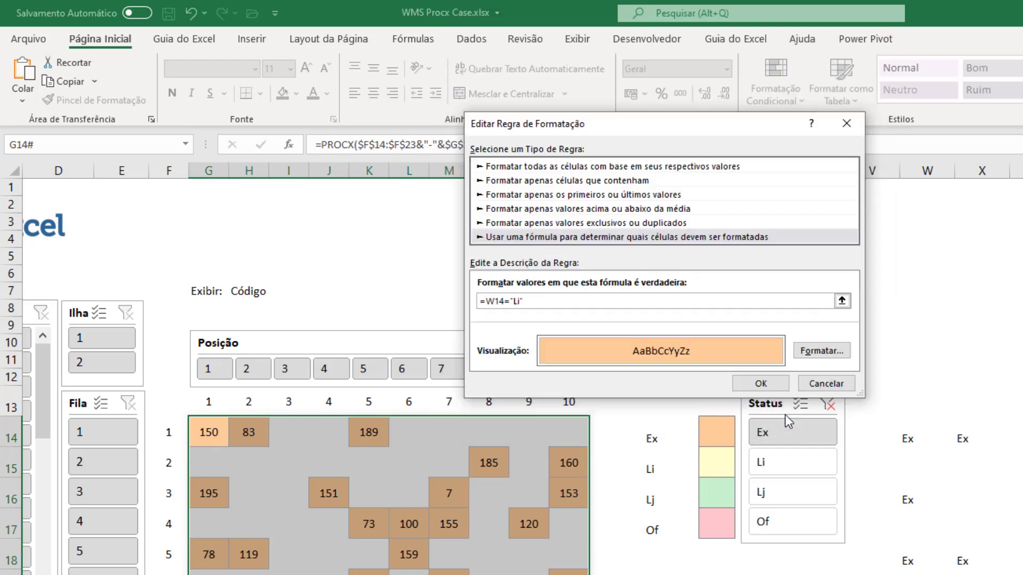
click(761, 382)
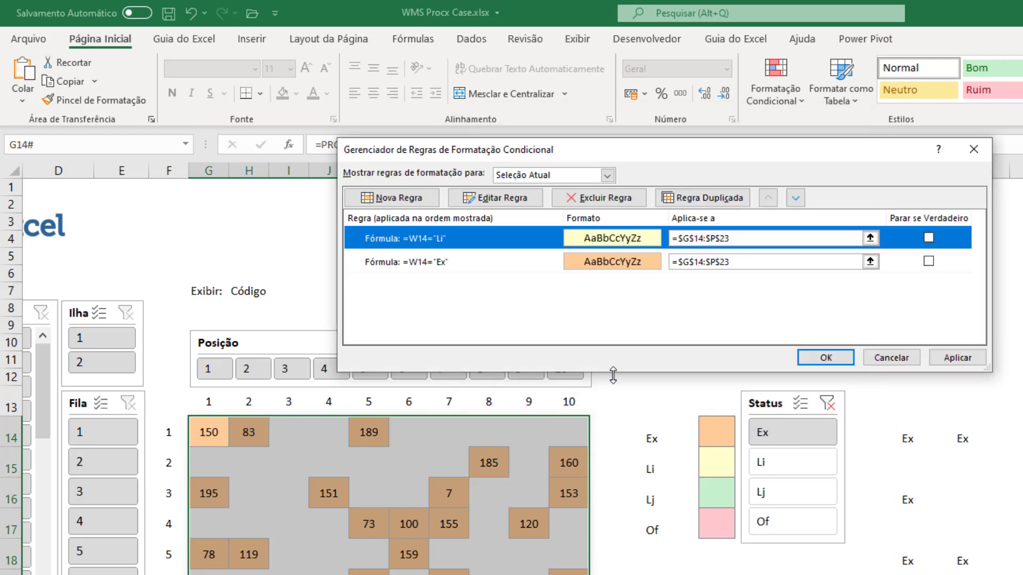
click(951, 358)
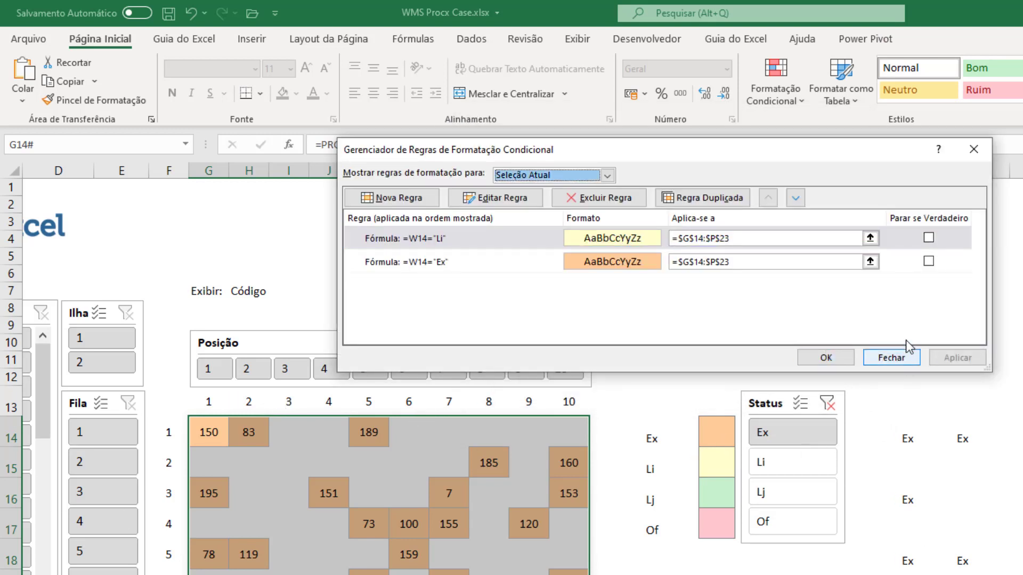
click(827, 357)
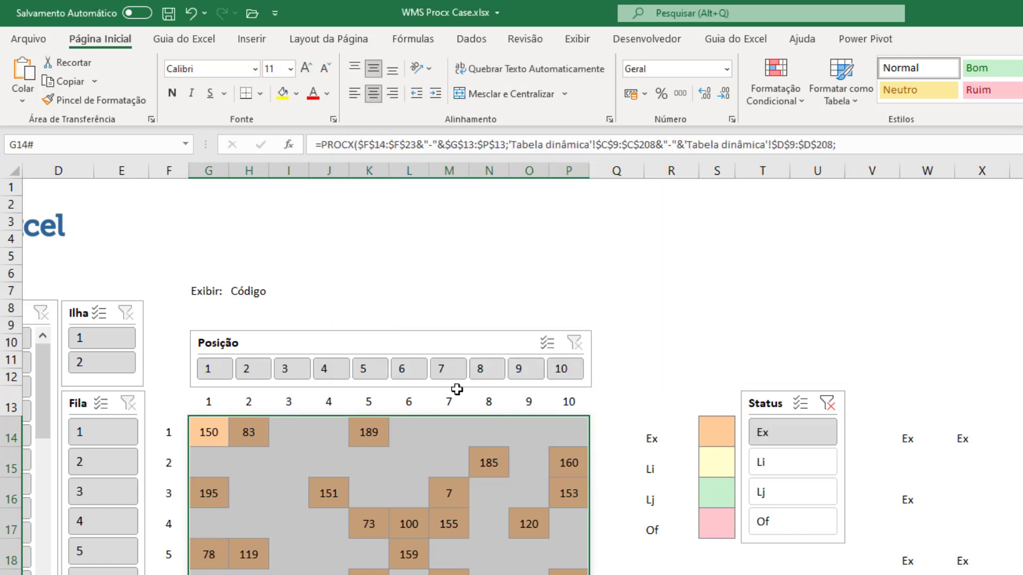
- Close the rules manager and clear the Status slicer filter to show all values
click(675, 313)
key(Home)
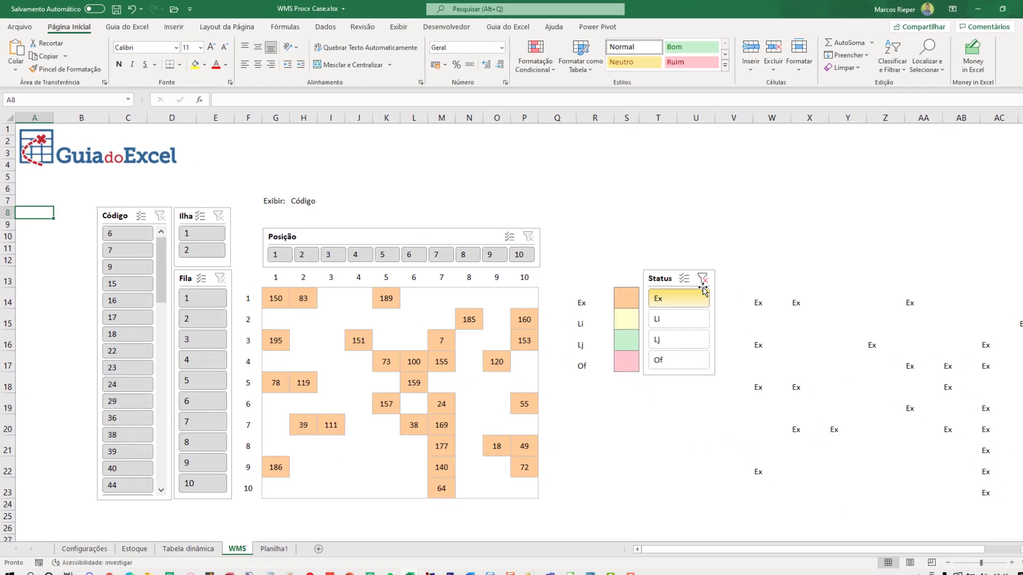
click(702, 279)
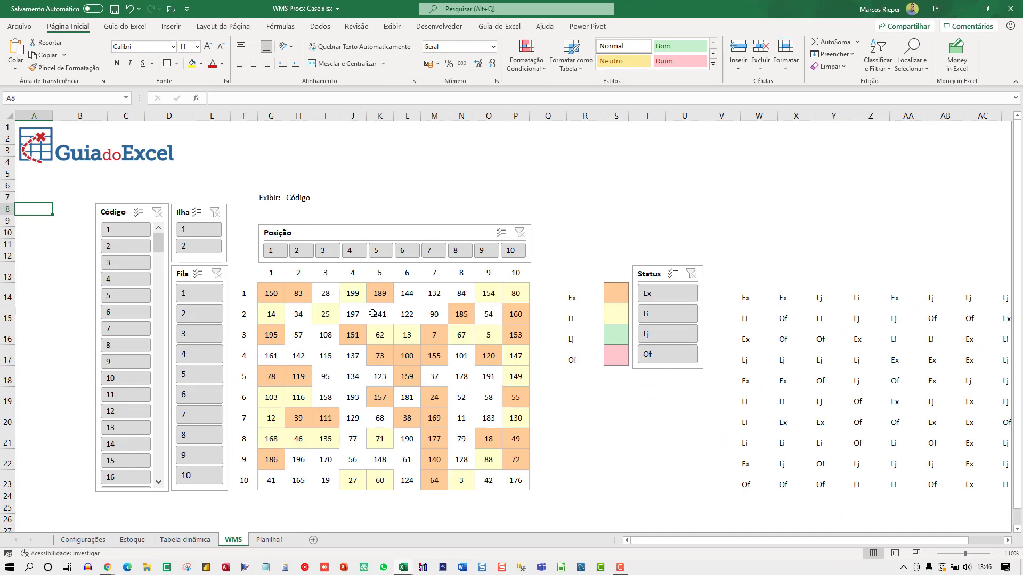
key(Right)
key(Right)
key(Right)
key(Right)
key(Right)
key(Right)
key(Right)
key(Right)
key(Right)
key(Right)
key(Right)
key(Right)
key(Right)
key(Right)
key(Right)
key(Right)
key(Right)
key(Right)
key(Right)
key(Right)
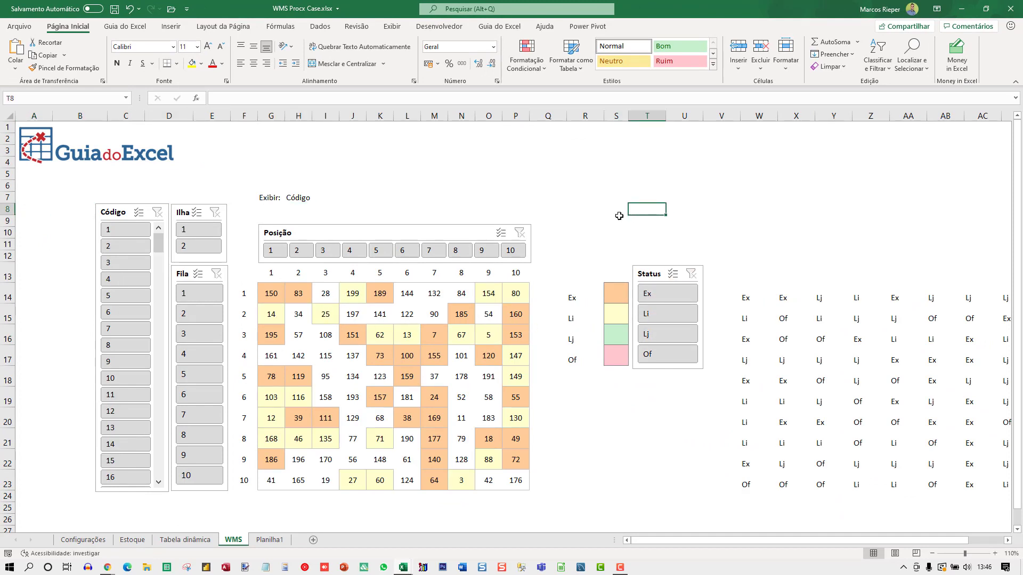
key(Right)
key(Right)
key(Right)
key(Right)
key(Right)
key(Right)
key(Right)
key(Right)
key(Right)
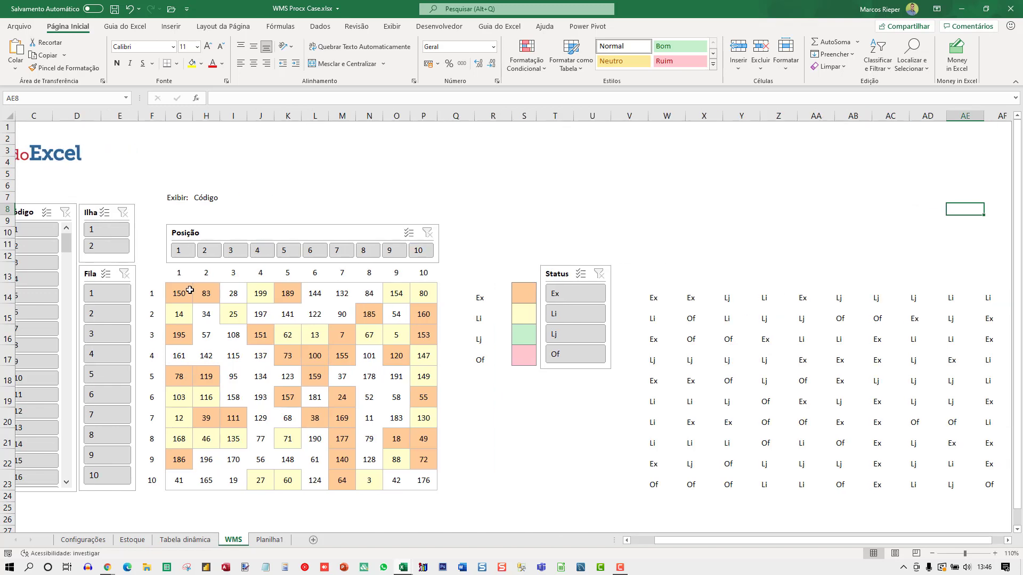
- Copy the green hex code from the Lj legend cell, then reselect grid G14:P23
click(183, 291)
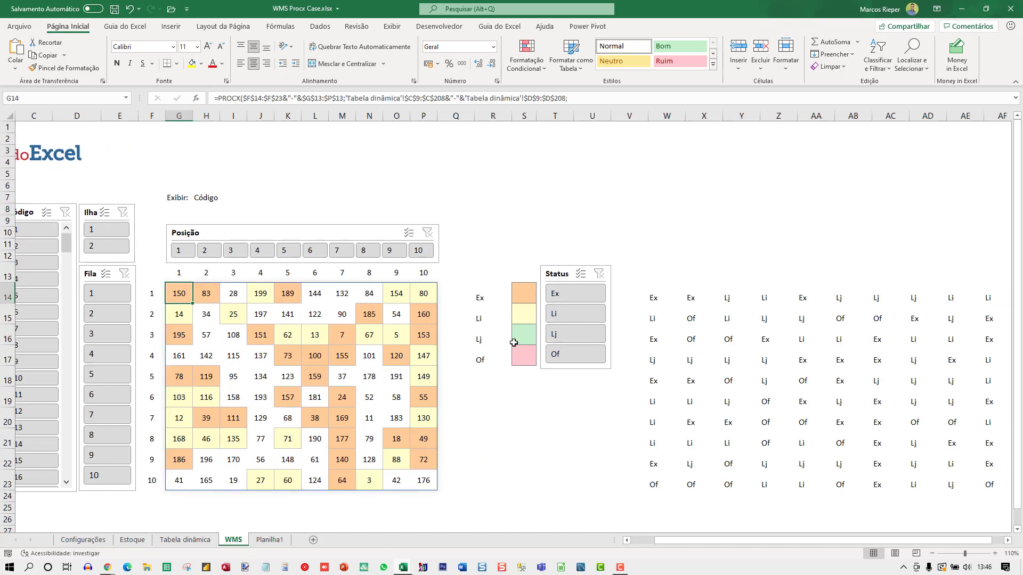
click(513, 342)
key(ctrl+1)
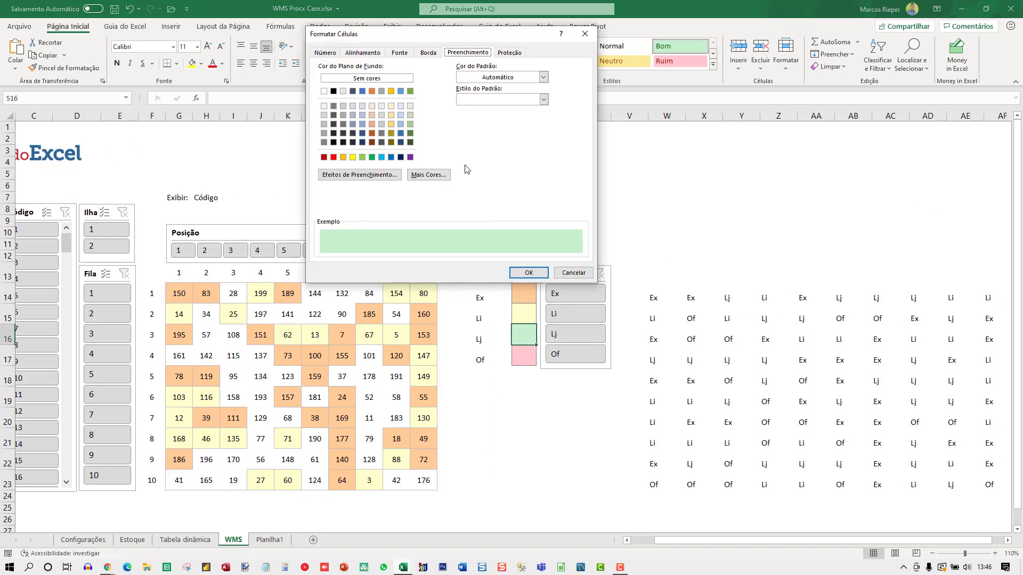
click(428, 175)
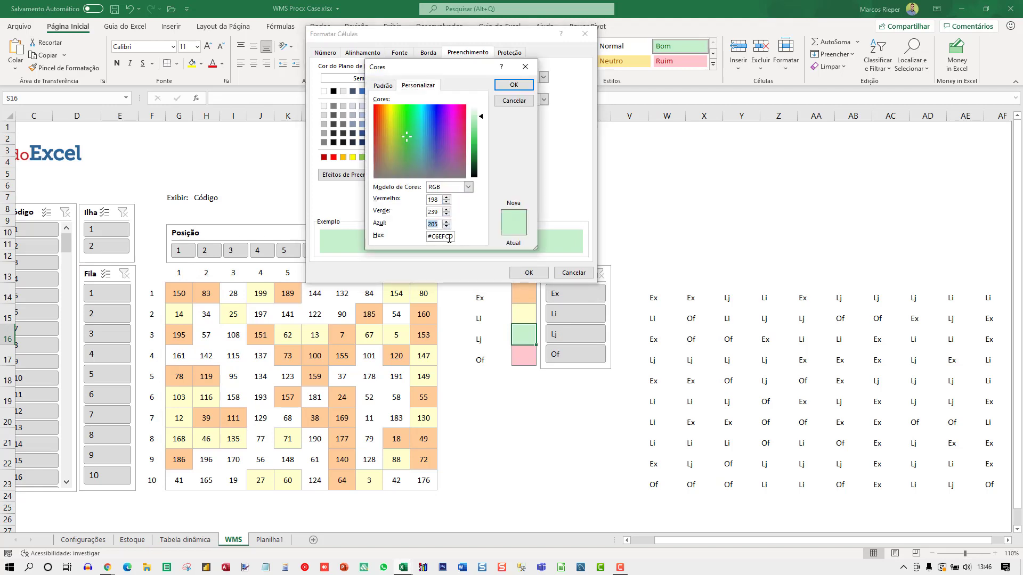
click(449, 237)
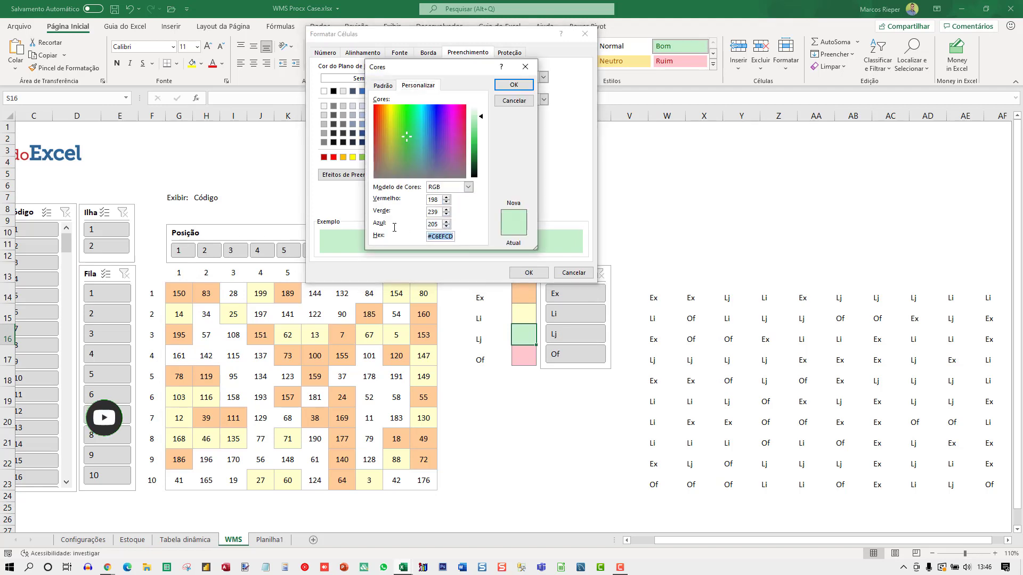
key(Return)
key(Return)
click(192, 300)
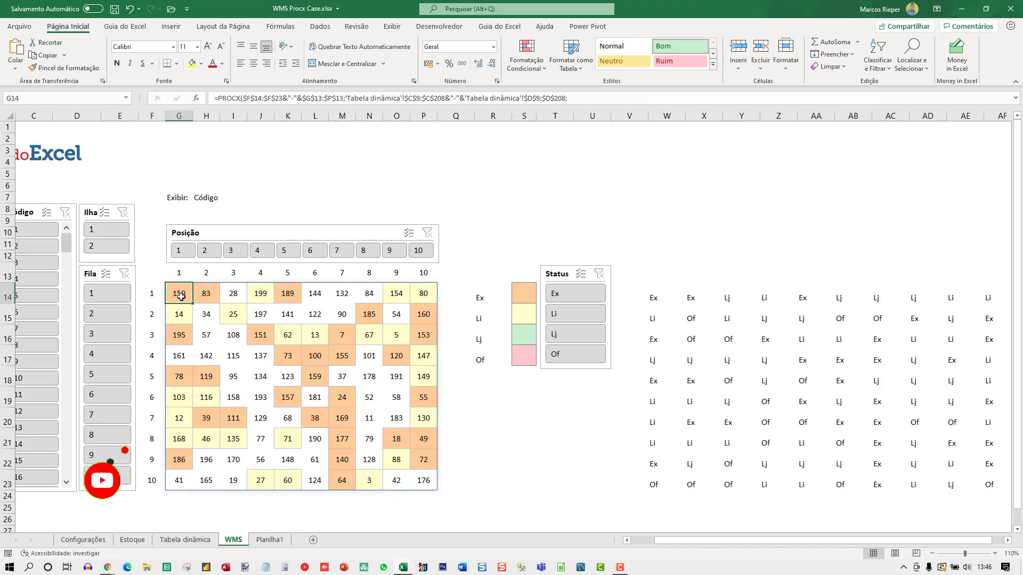
shift+click(423, 480)
- Duplicate the Ex rule, move the copy to the bottom, and change its formula to =W14="Lj"
click(544, 67)
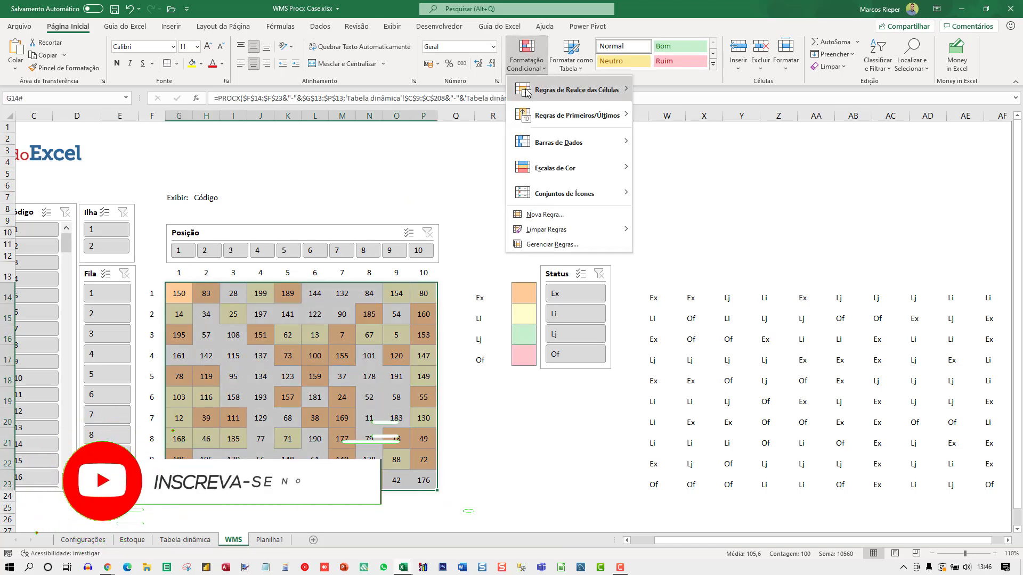
click(551, 245)
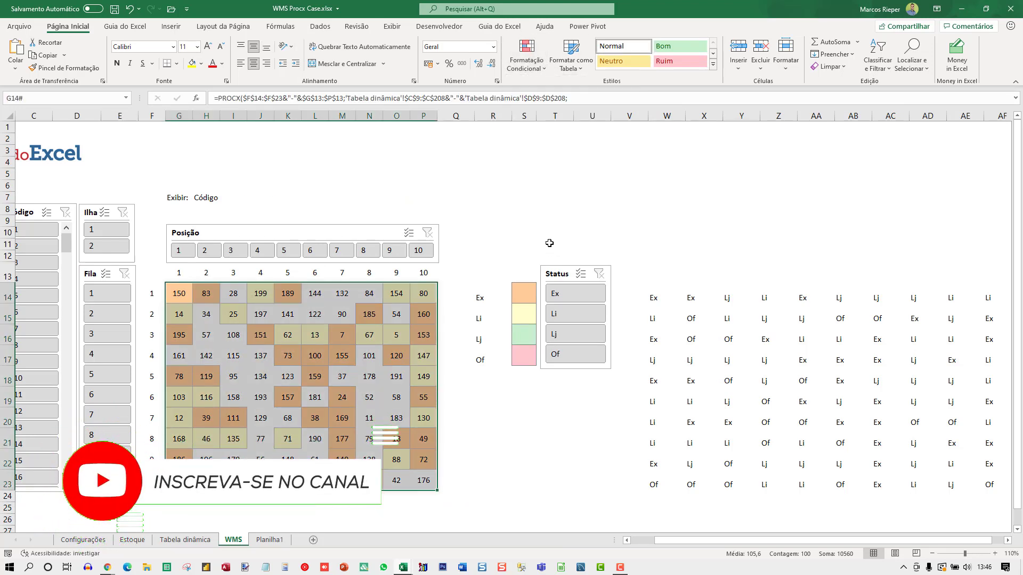
click(309, 179)
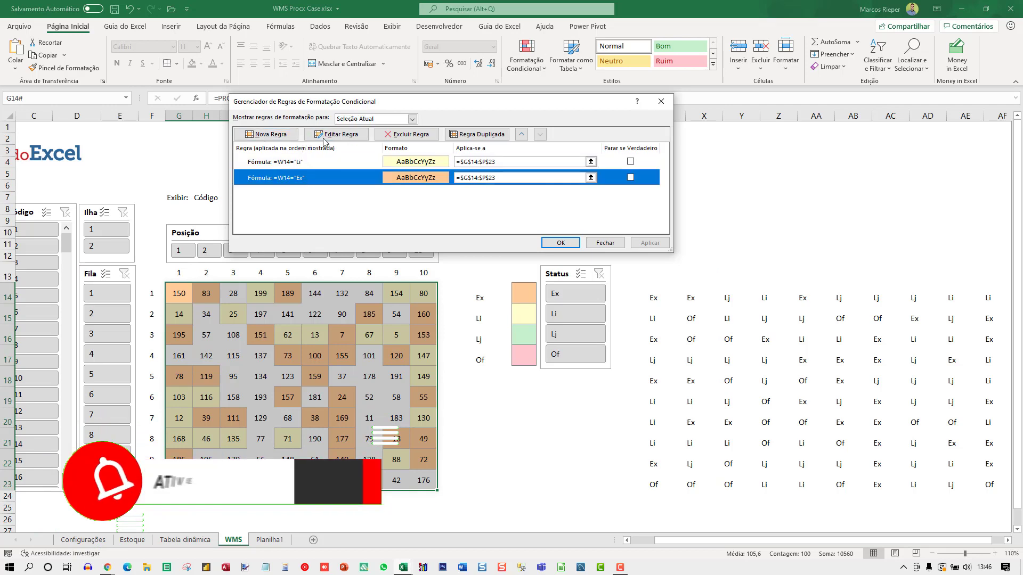
click(477, 134)
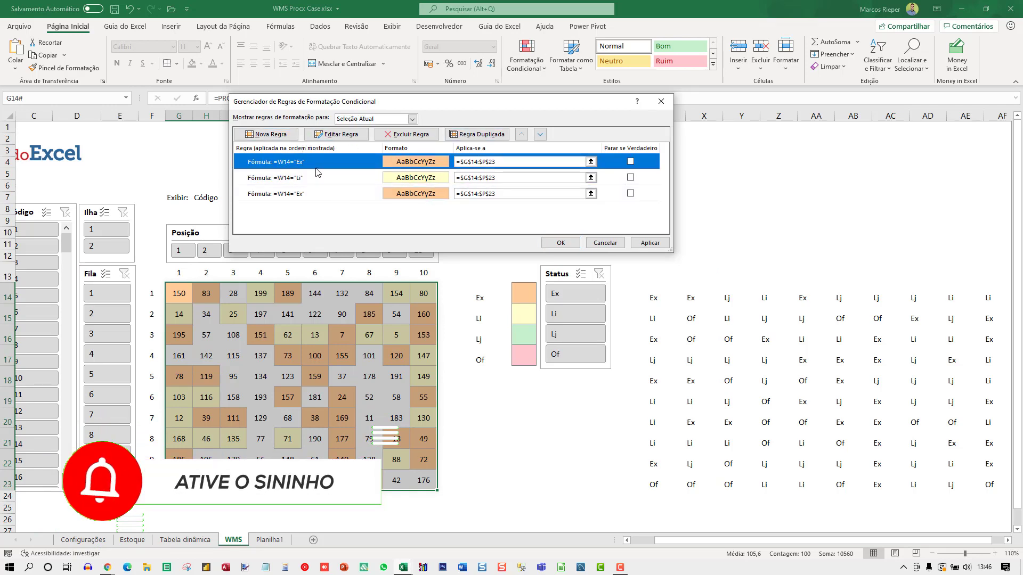
click(541, 135)
click(541, 135)
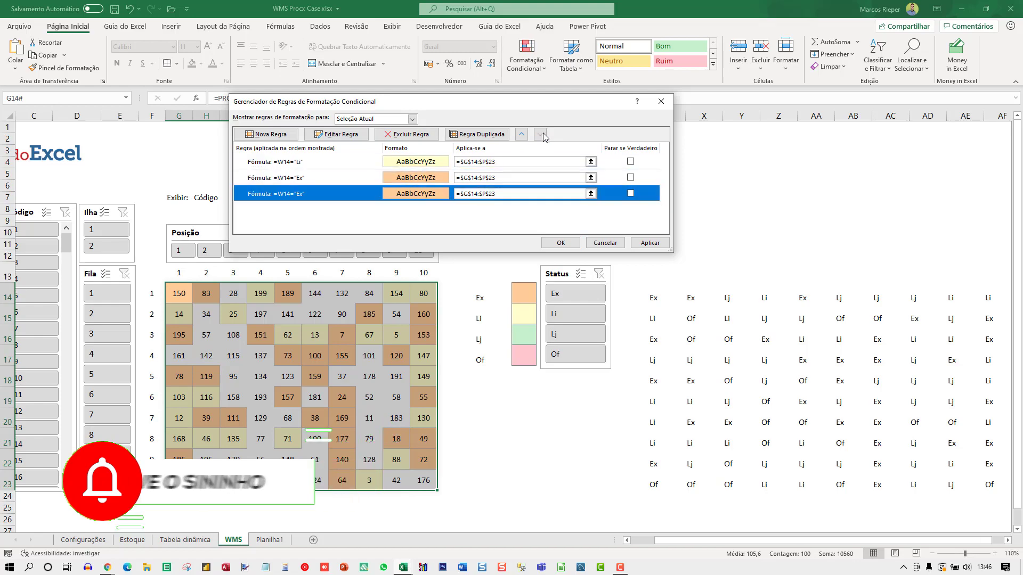
click(337, 135)
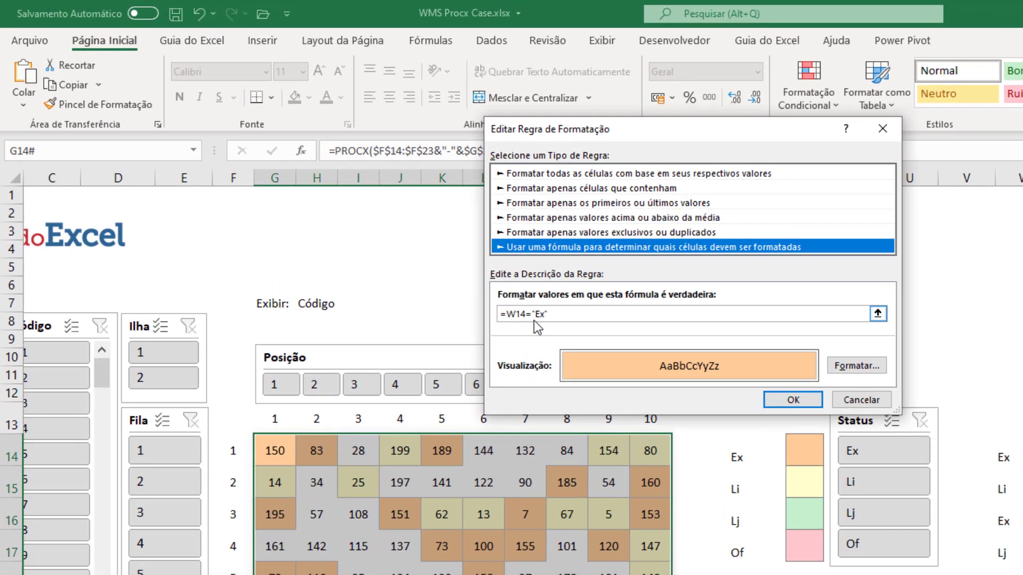
click(544, 315)
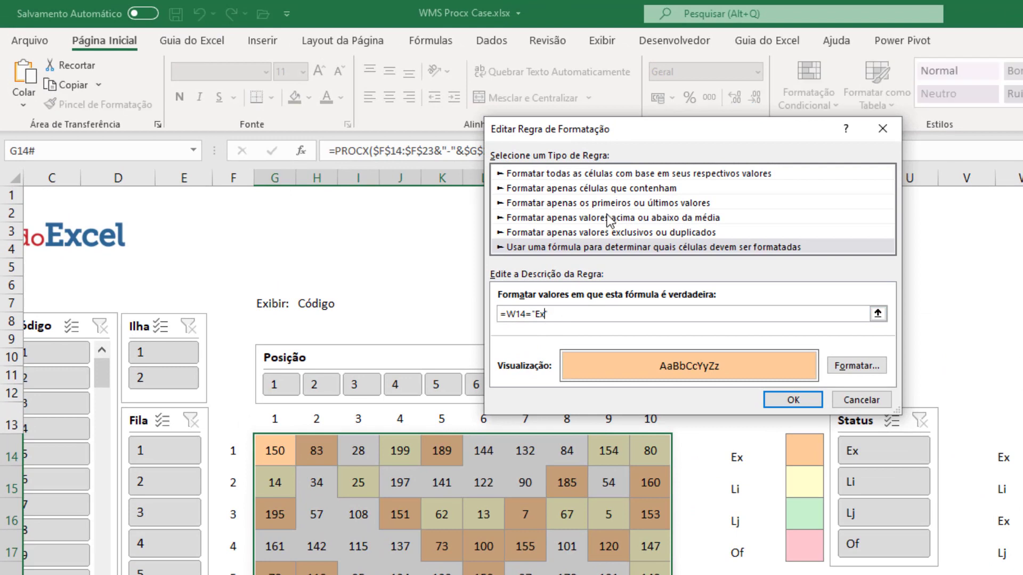
key(BackSpace)
key(BackSpace)
- Give the Lj rule a light green #C6EFCD fill and apply the rules
click(857, 366)
click(659, 255)
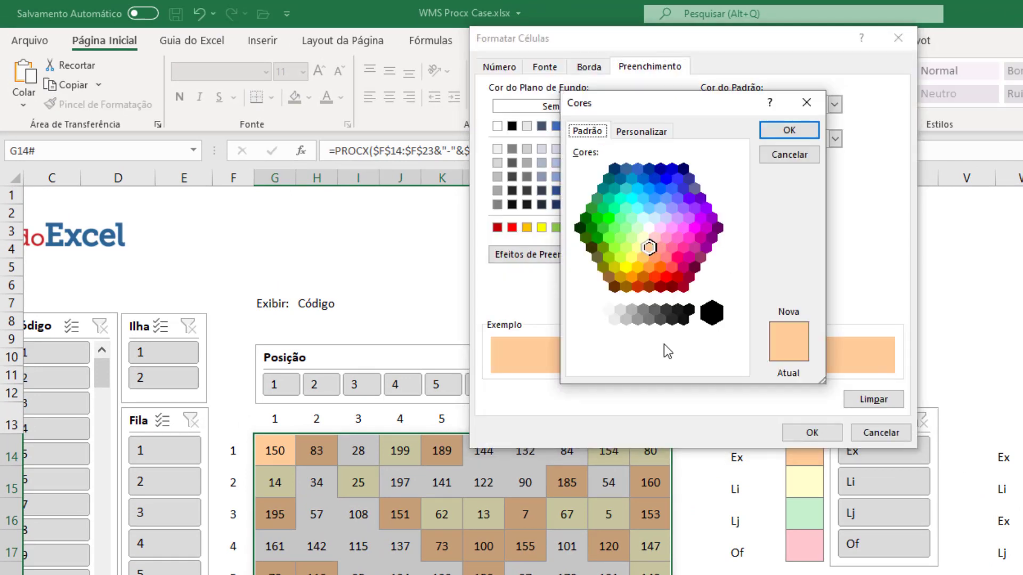
click(635, 136)
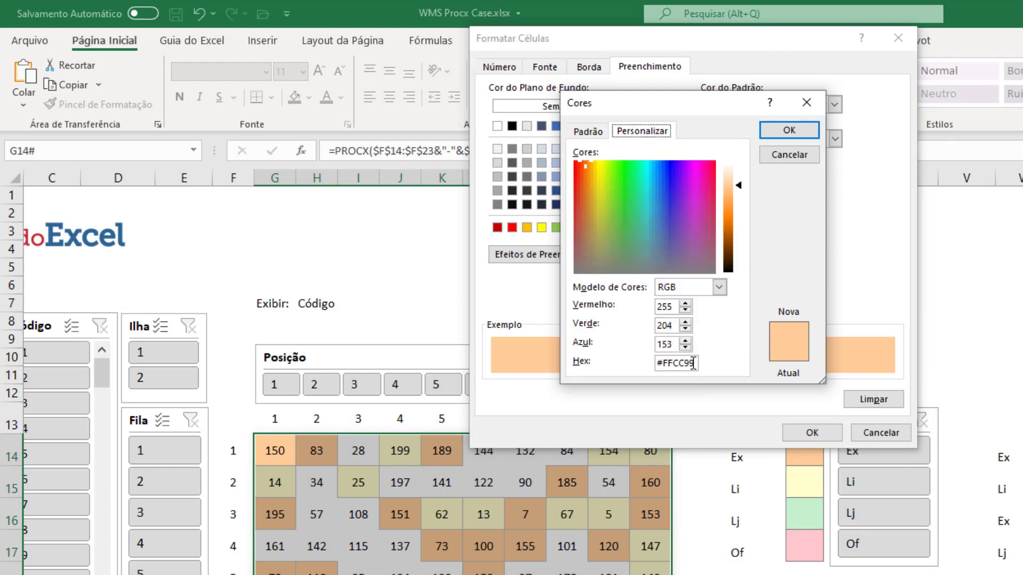
double_click(693, 363)
click(695, 363)
double_click(694, 363)
text(#C6EFCD)
click(785, 131)
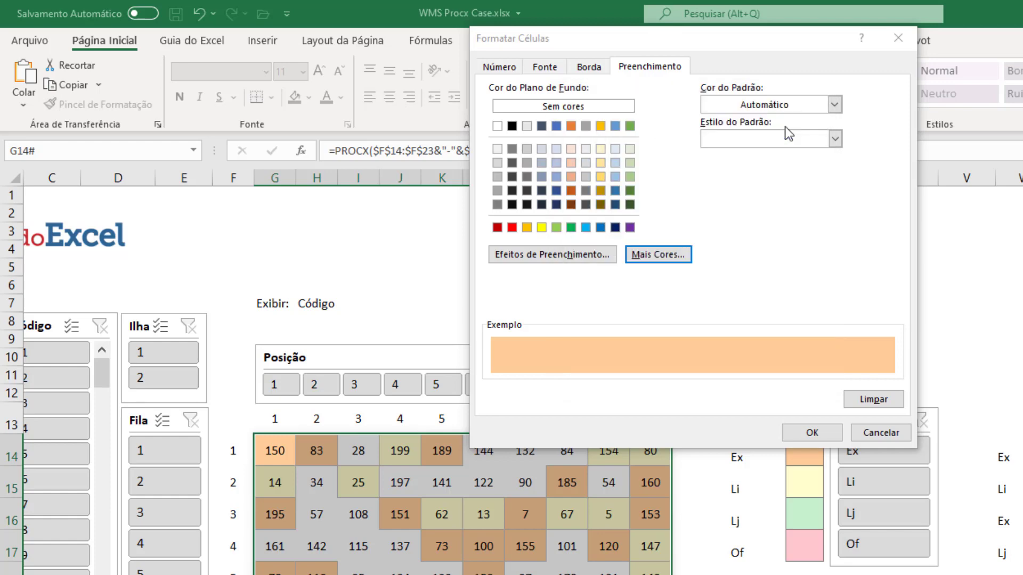
click(812, 434)
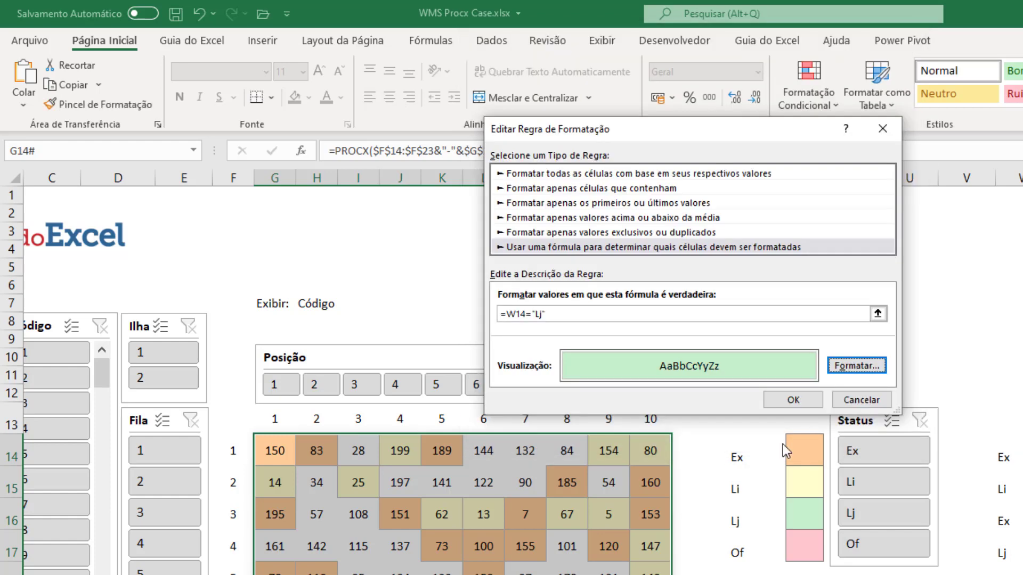
click(794, 399)
click(998, 373)
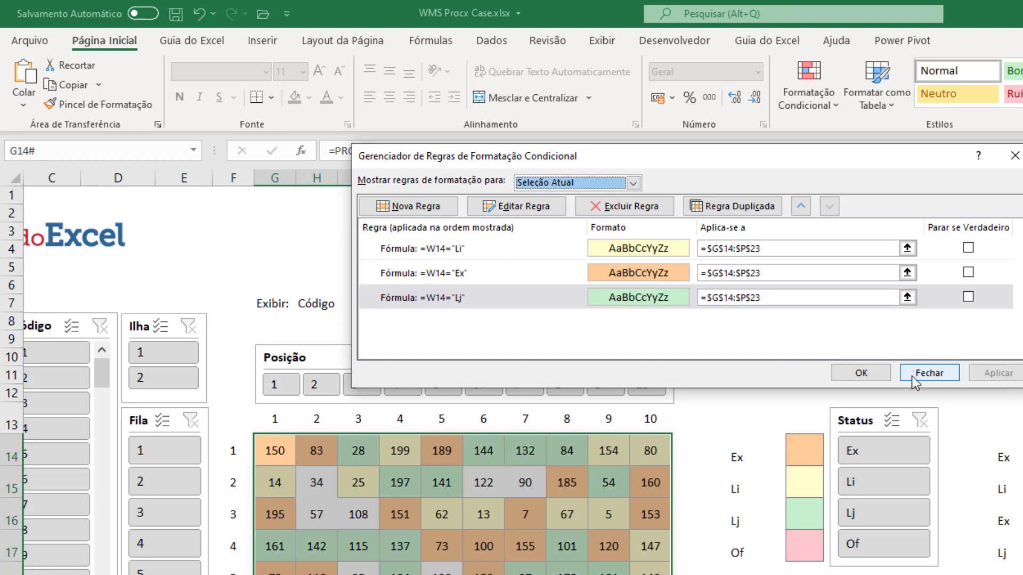
click(883, 376)
click(811, 542)
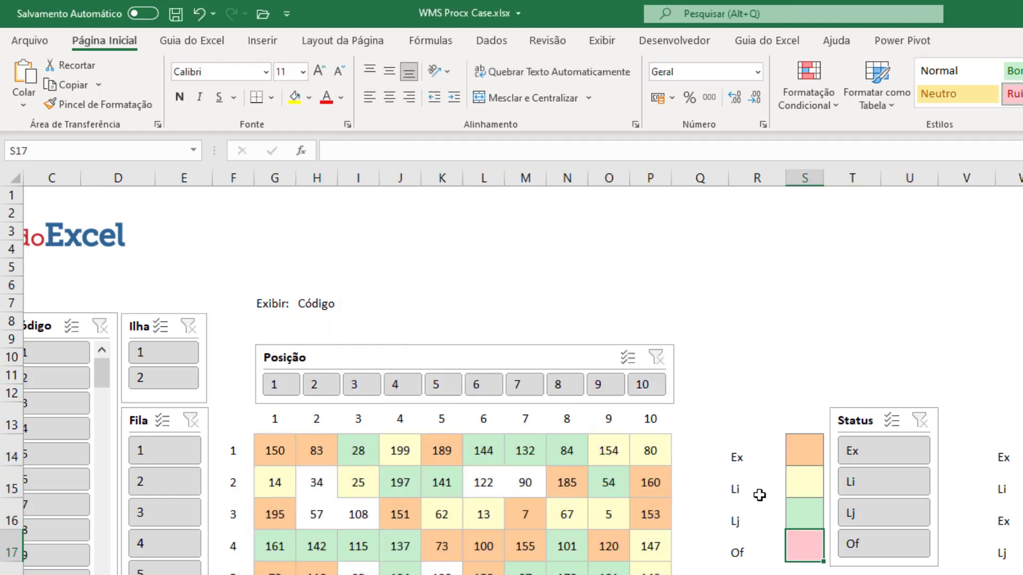
- Copy the pink hex code #FFC7CE from the Of legend cell
key(ctrl+1)
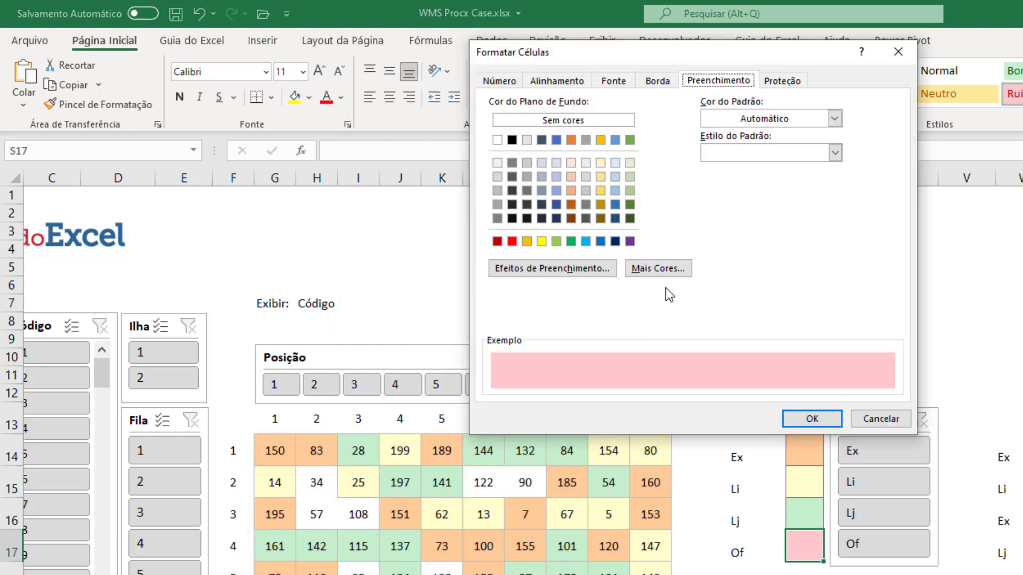
click(660, 272)
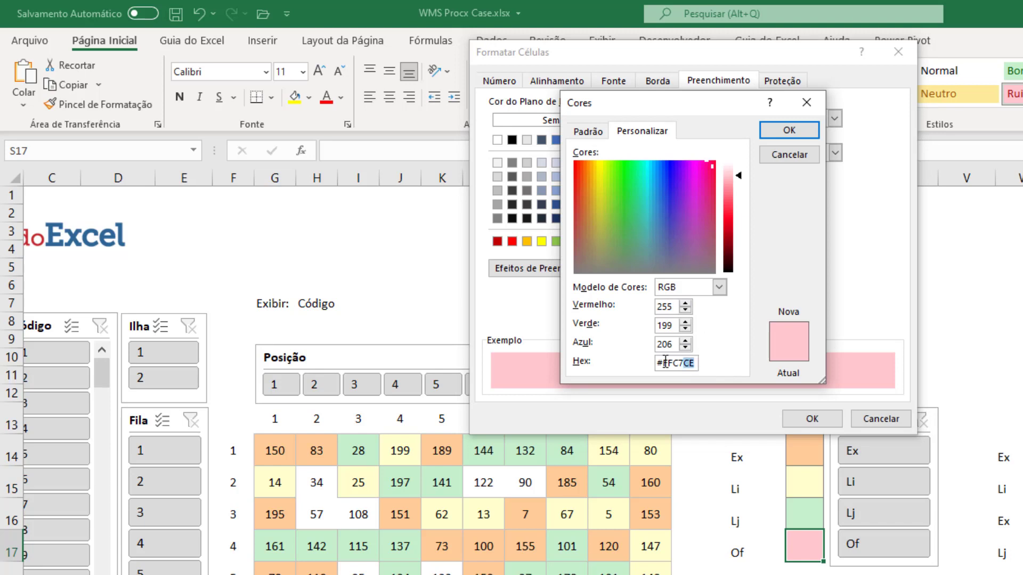
double_click(697, 364)
key(ctrl+c)
key(Return)
key(Return)
- For grid G14:P23, duplicate the Lj rule and change the copy's formula to =W14="Of"
mouse_move(275, 451)
mouse_down()
mouse_move(277, 463)
mouse_move(653, 574)
mouse_up()
click(801, 103)
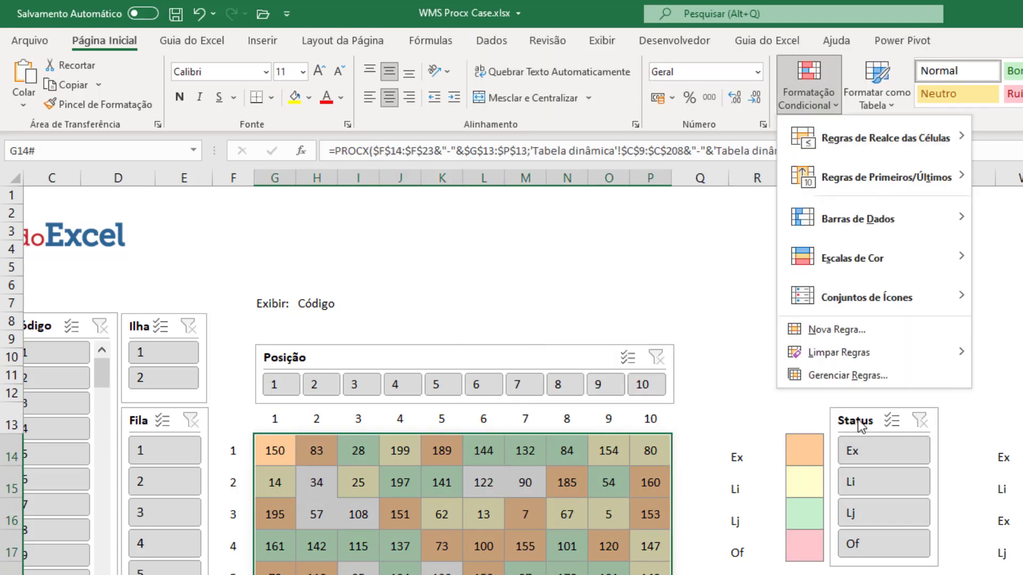
click(858, 382)
click(435, 301)
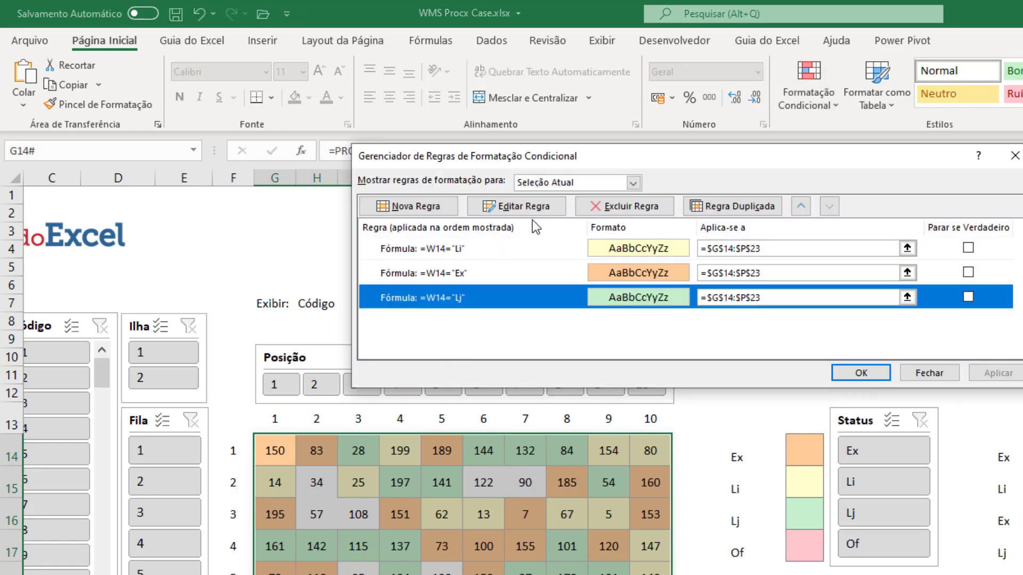
click(733, 207)
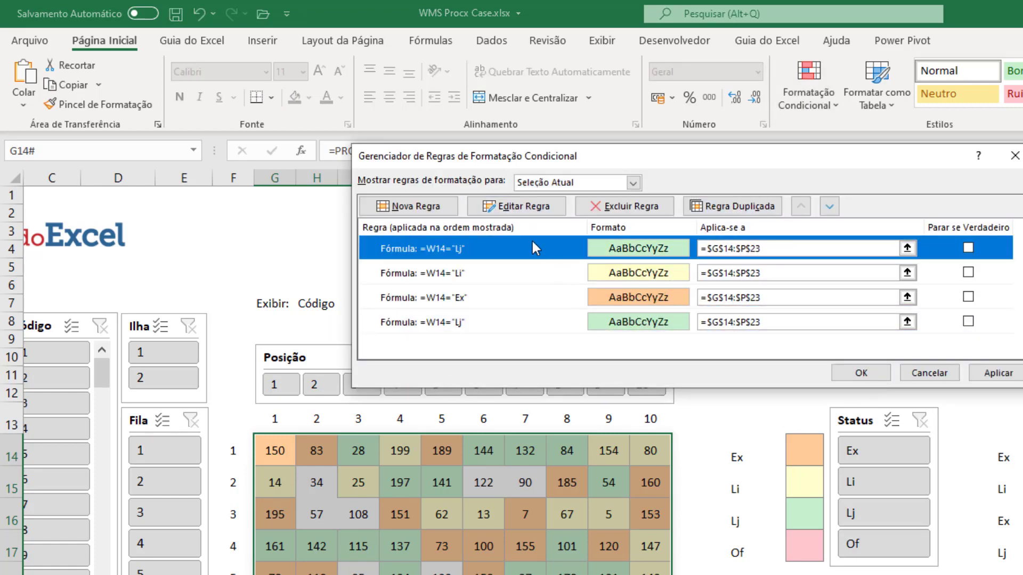
click(509, 210)
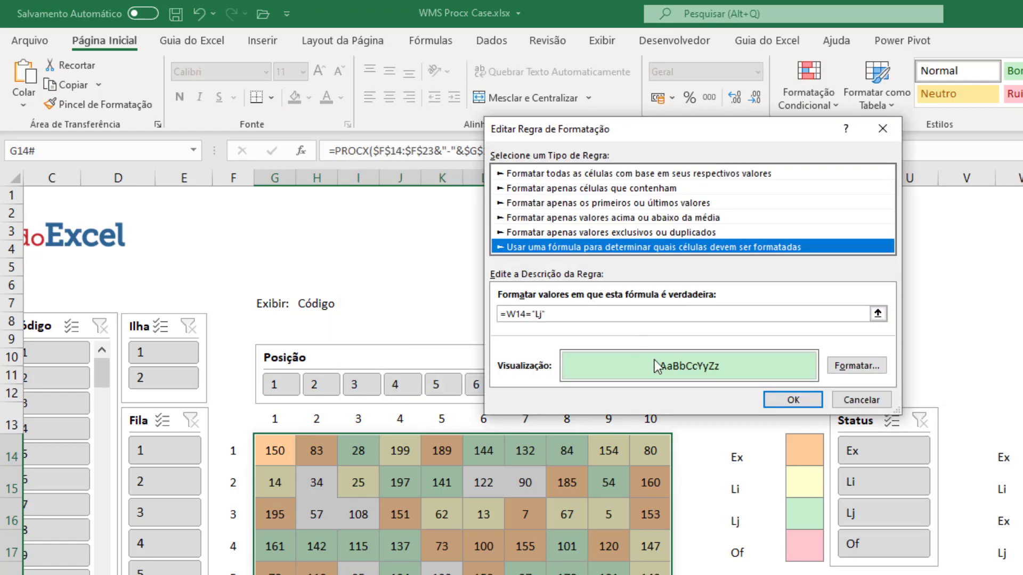
click(540, 314)
key(BackSpace)
key(BackSpace)
key(BackSpace)
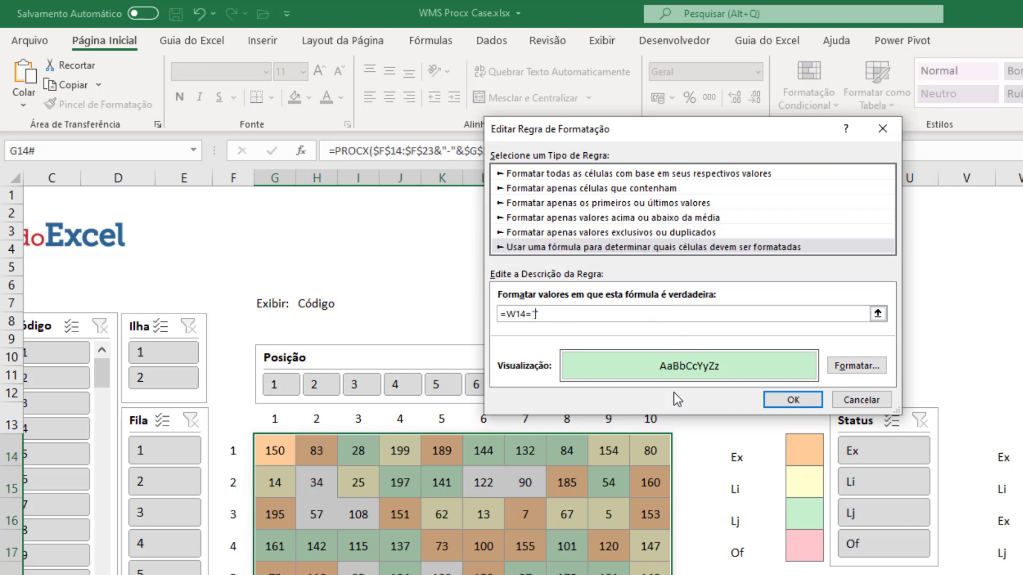
text(Of)
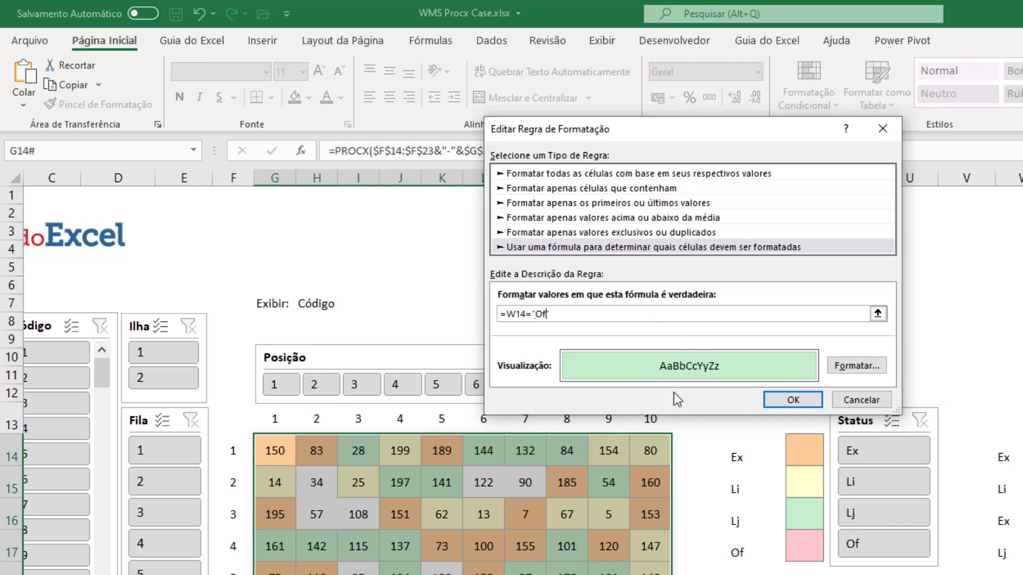
- Give the Of rule a pink #FFC7CE fill and apply the rules to the grid
click(856, 366)
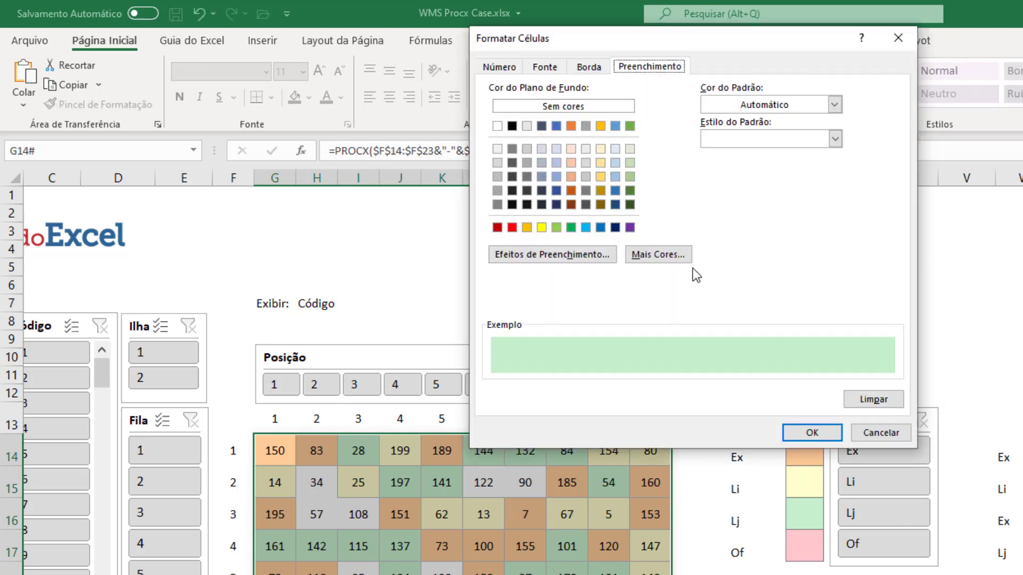
click(646, 258)
click(693, 363)
double_click(693, 362)
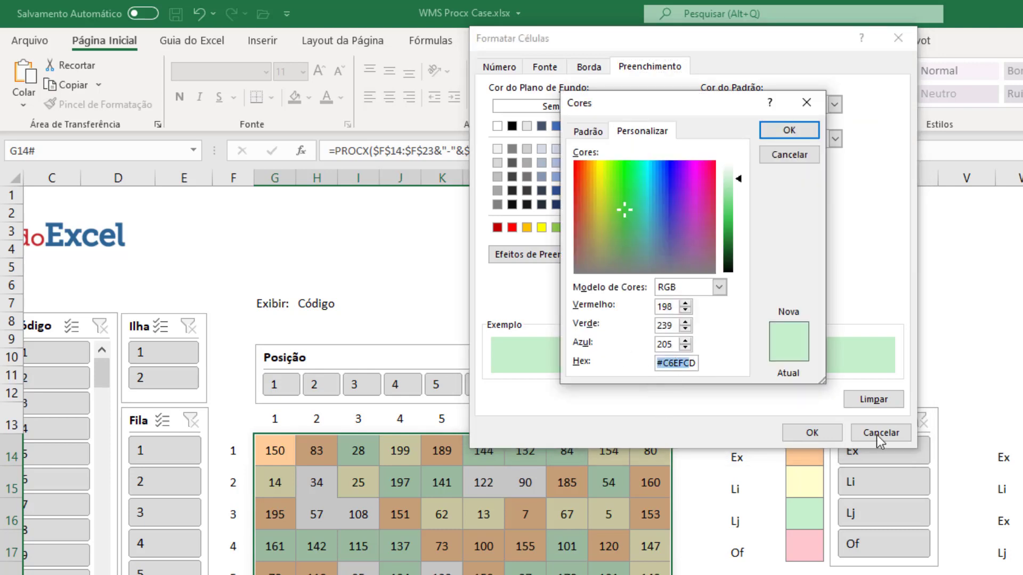
key(ctrl+v)
click(794, 130)
click(812, 432)
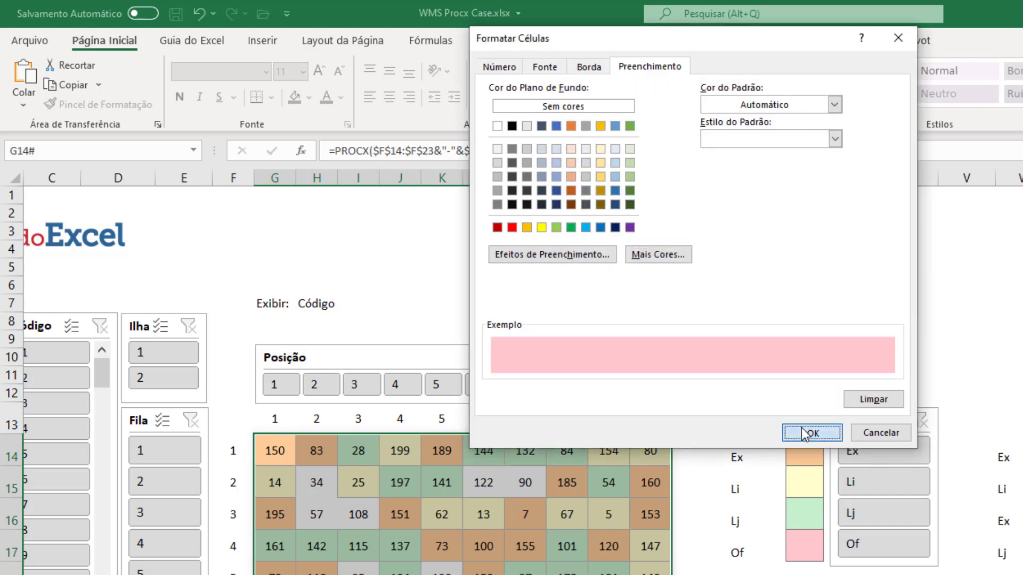
click(798, 406)
click(1000, 373)
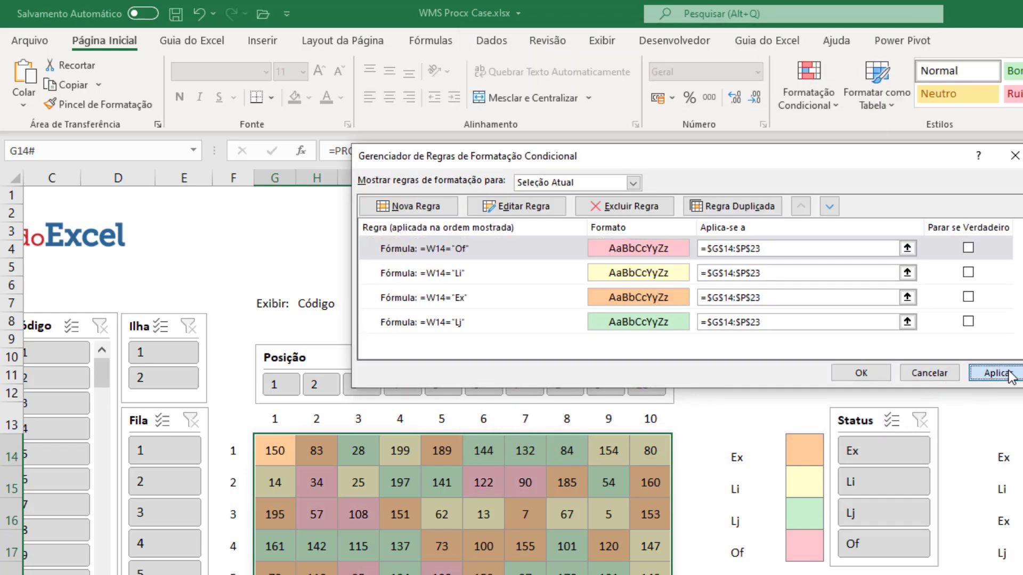
click(864, 372)
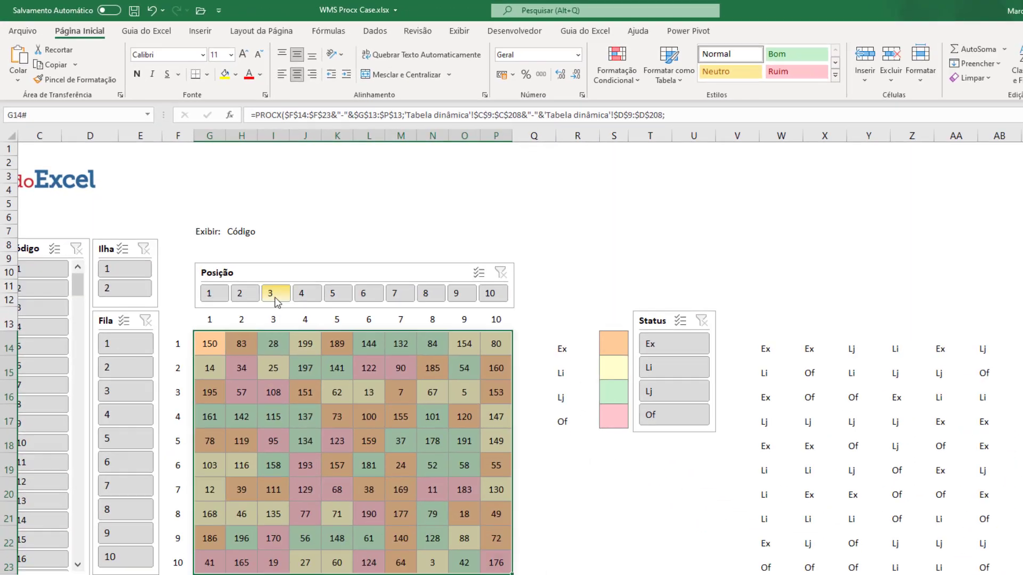
- Hide helper columns W through AF and return to the top of the sheet
click(305, 392)
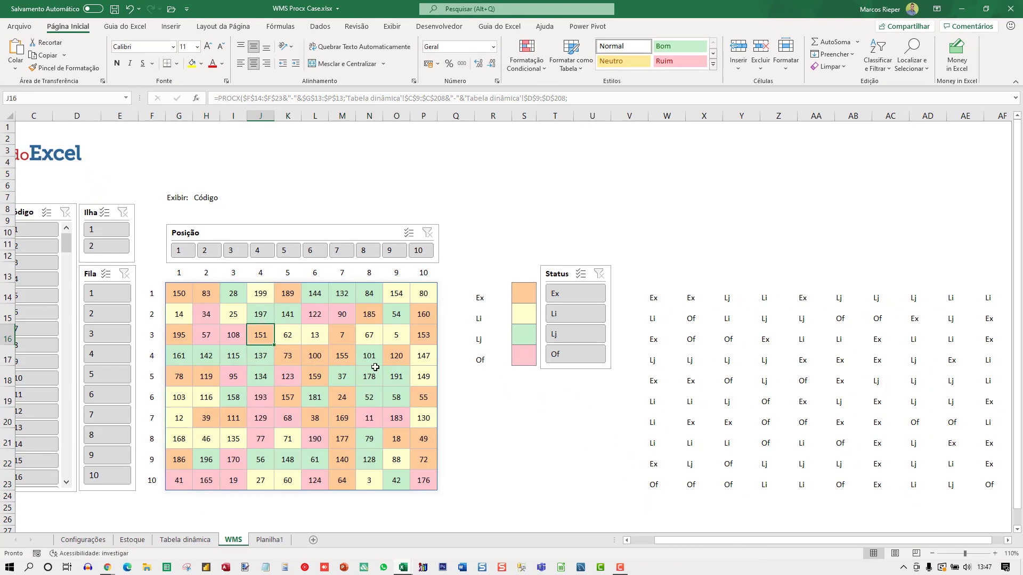
drag(667, 123, 902, 118)
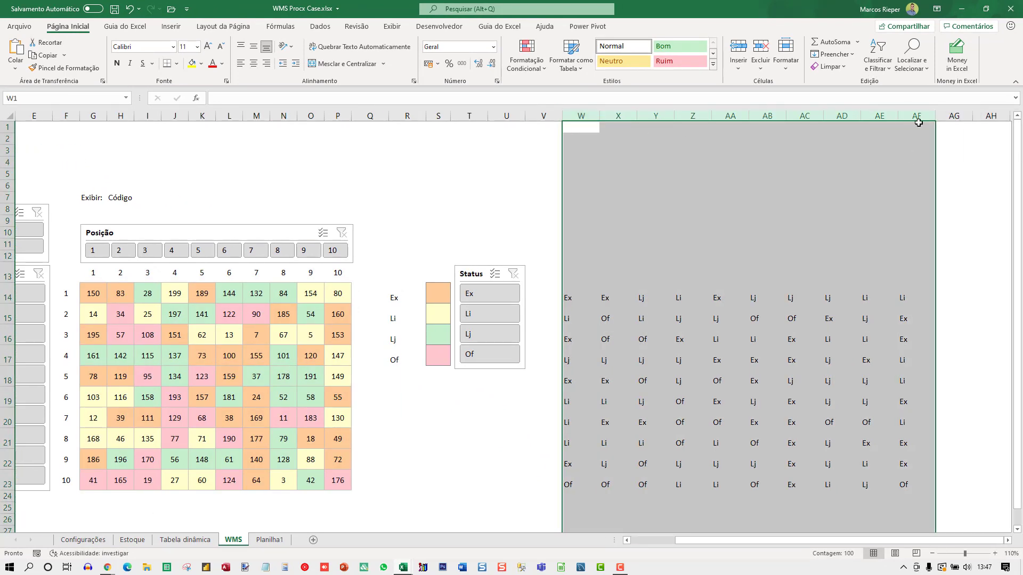
right_click(919, 123)
click(938, 298)
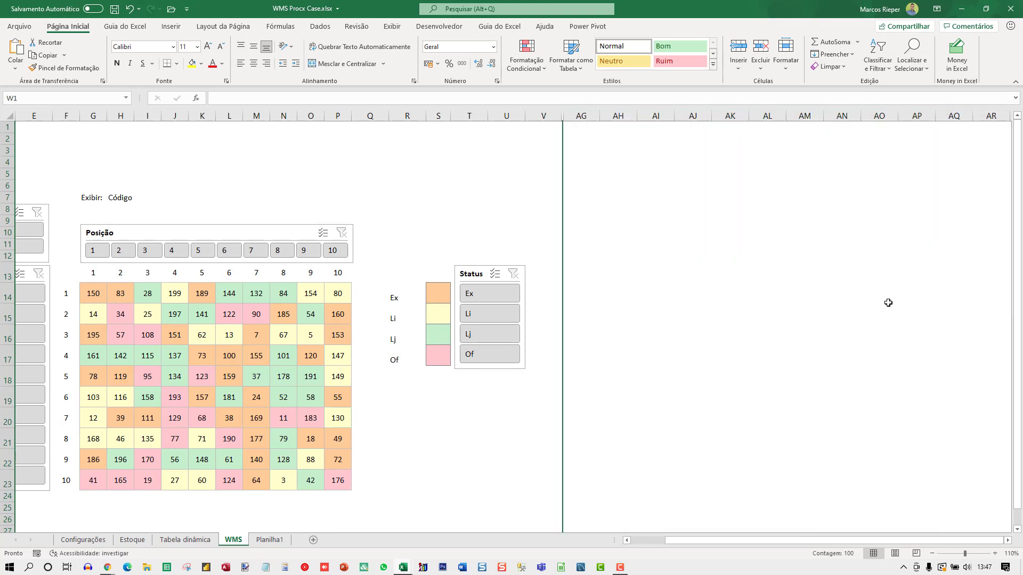
key(ctrl+Home)
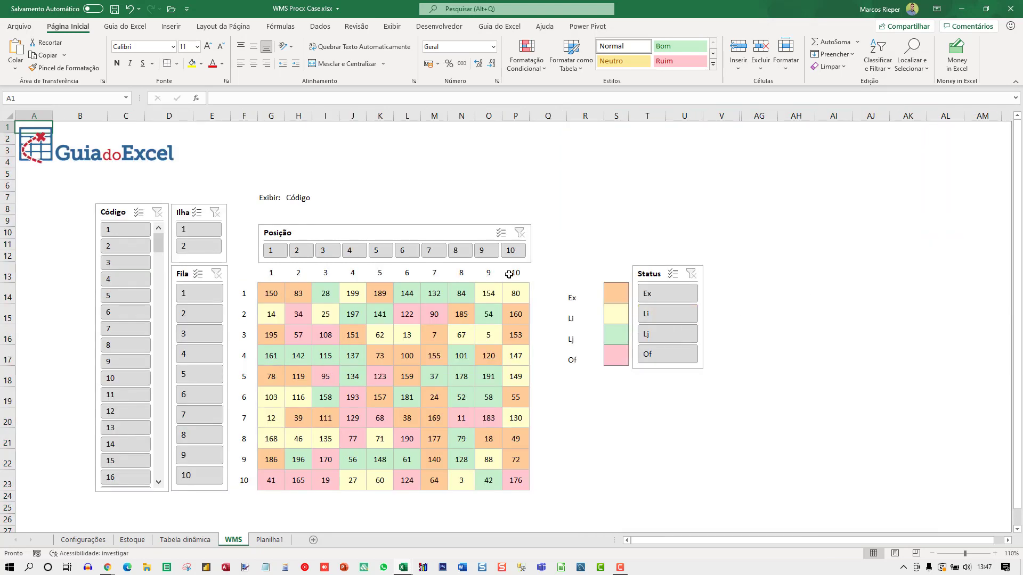
- Switch the H7 Exibir display to status codes, then back to numeric codes
click(299, 198)
click(317, 199)
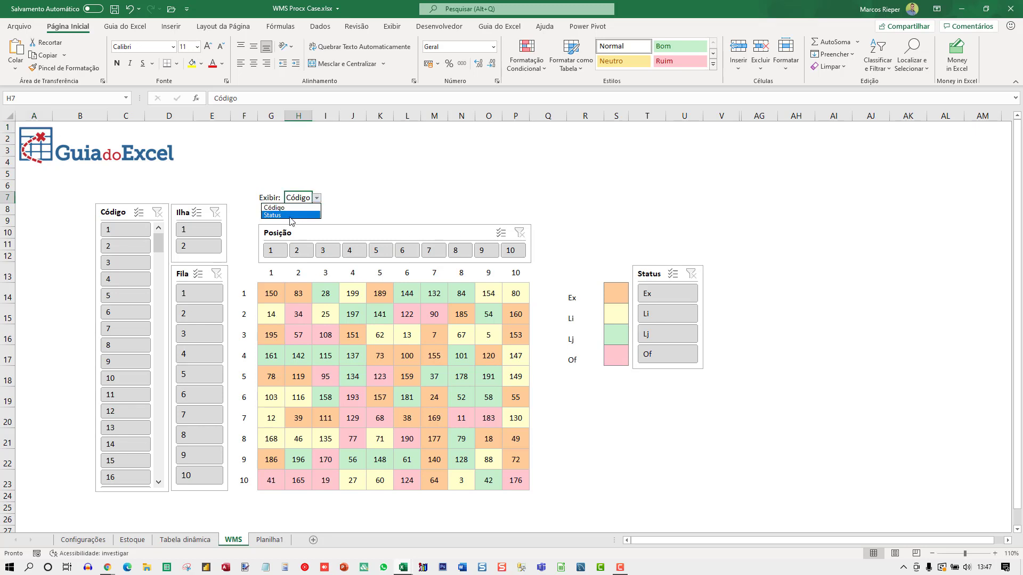
click(298, 216)
click(318, 199)
click(296, 207)
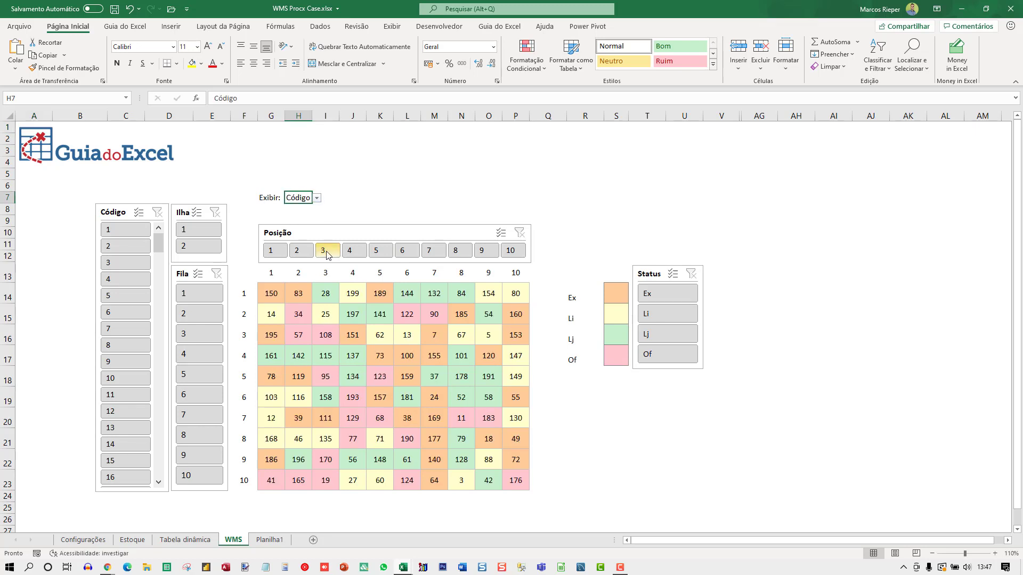
- Try code 5 and clear it, then filter the grid to Fila 3, Ilha 1 and Posição 3
click(112, 296)
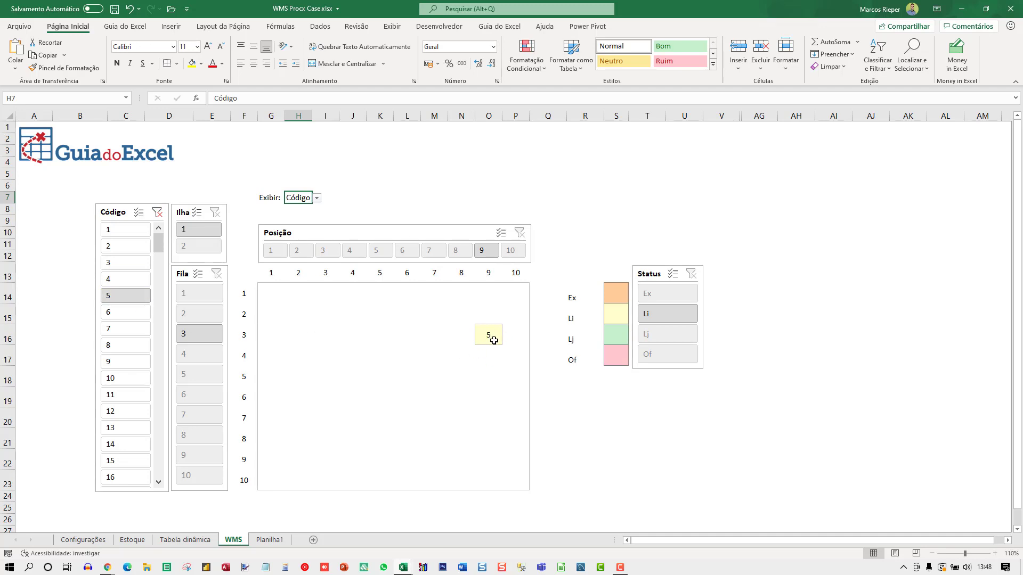
mouse_move(158, 242)
mouse_down()
mouse_move(159, 434)
mouse_move(143, 464)
mouse_move(142, 243)
mouse_up()
click(157, 212)
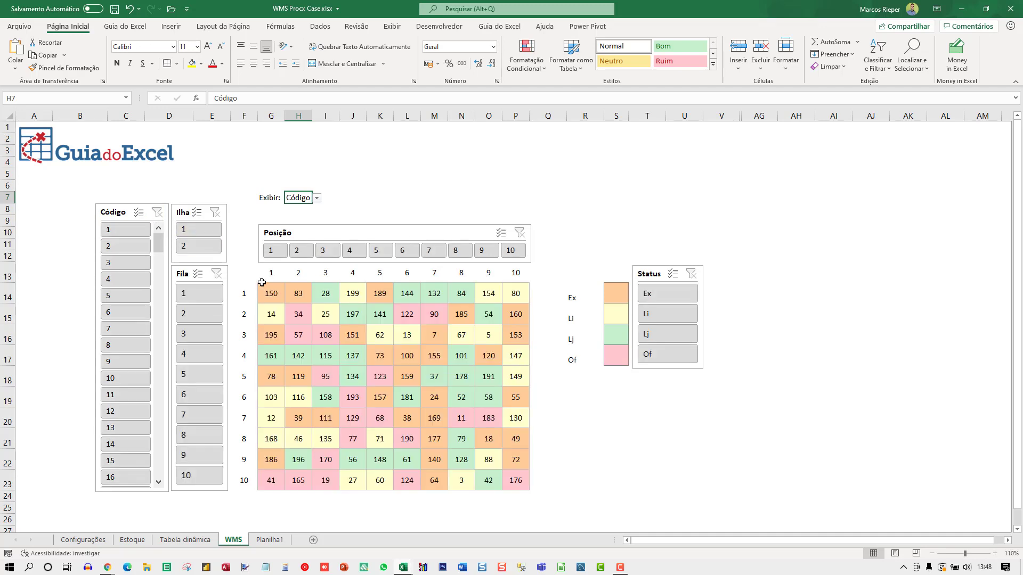
click(201, 336)
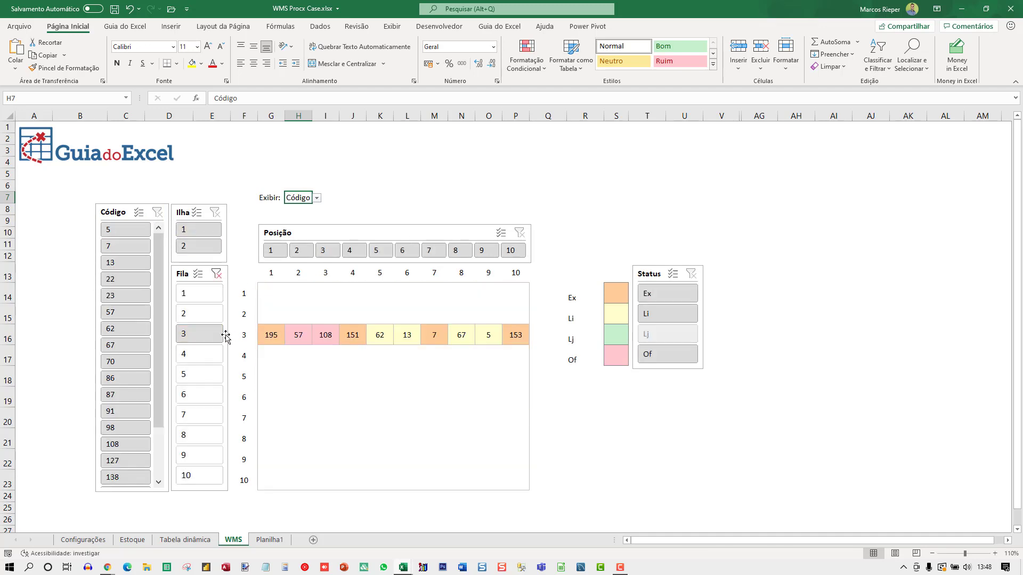
click(191, 231)
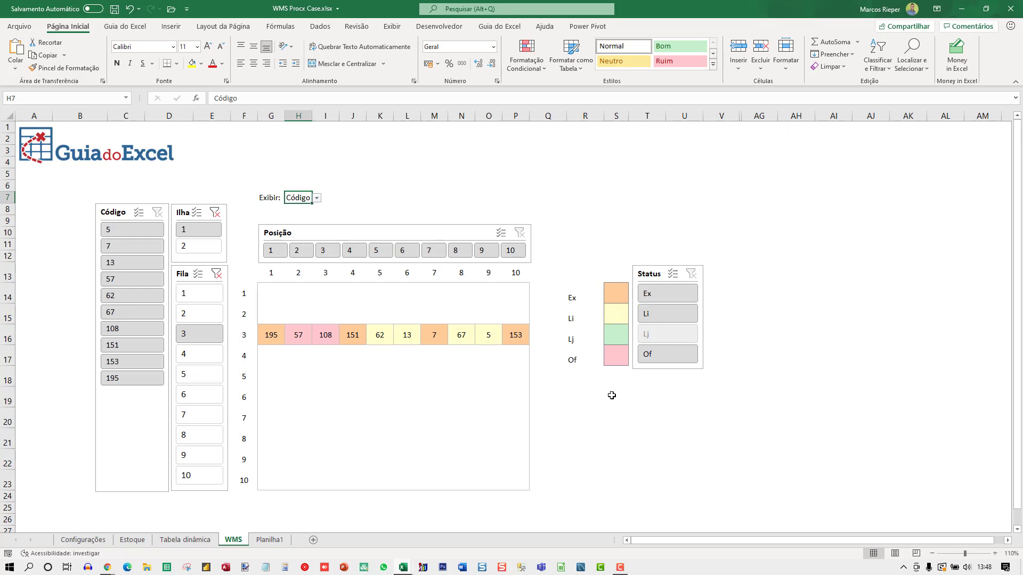
click(325, 250)
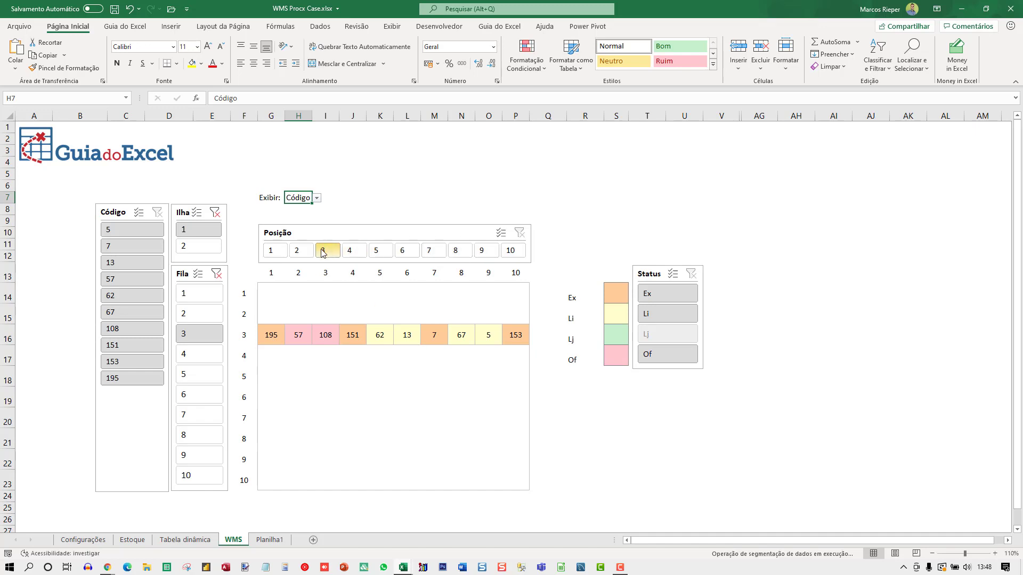
- Set the H7 display to status codes and select the status legend cells
click(317, 199)
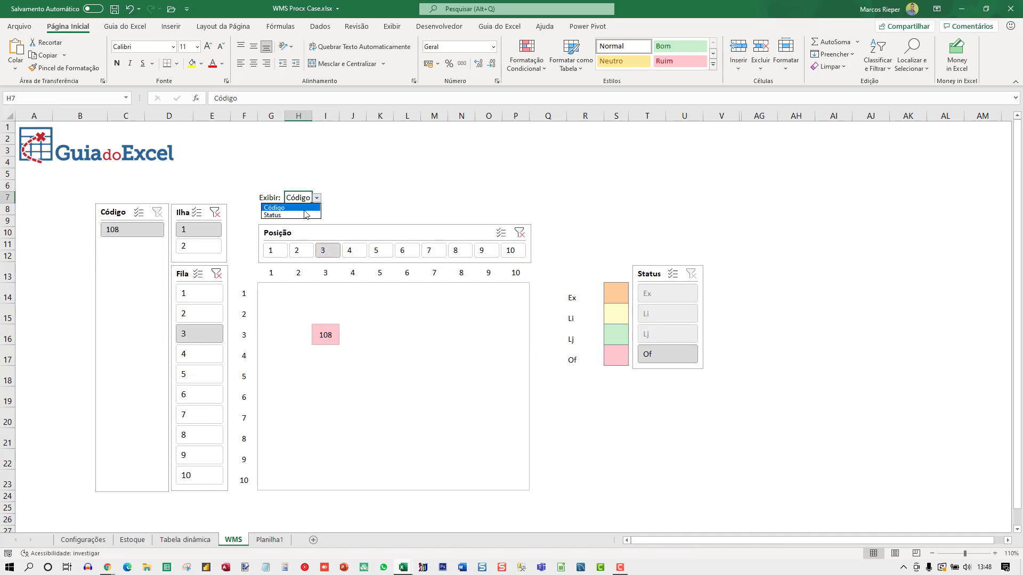
click(296, 218)
drag(301, 345, 326, 375)
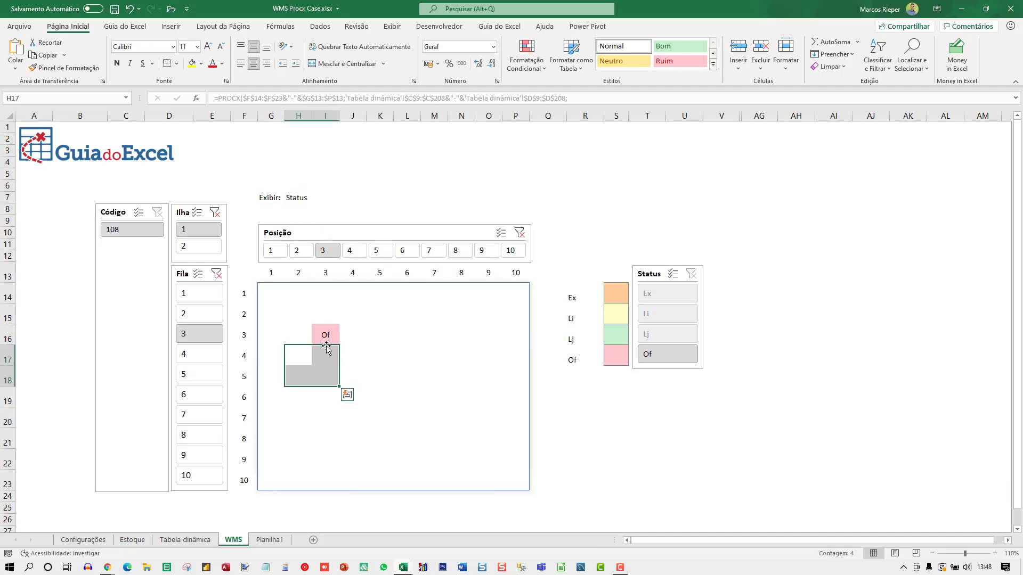
click(324, 339)
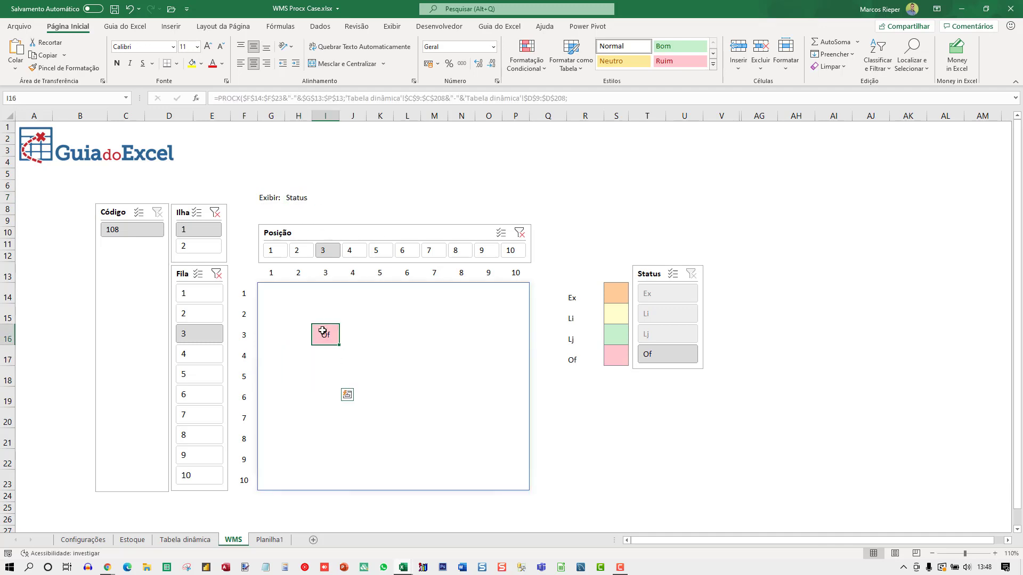
- Try Ilha 2, then clear the Ilha, Fila and Posição slicer filters
click(189, 249)
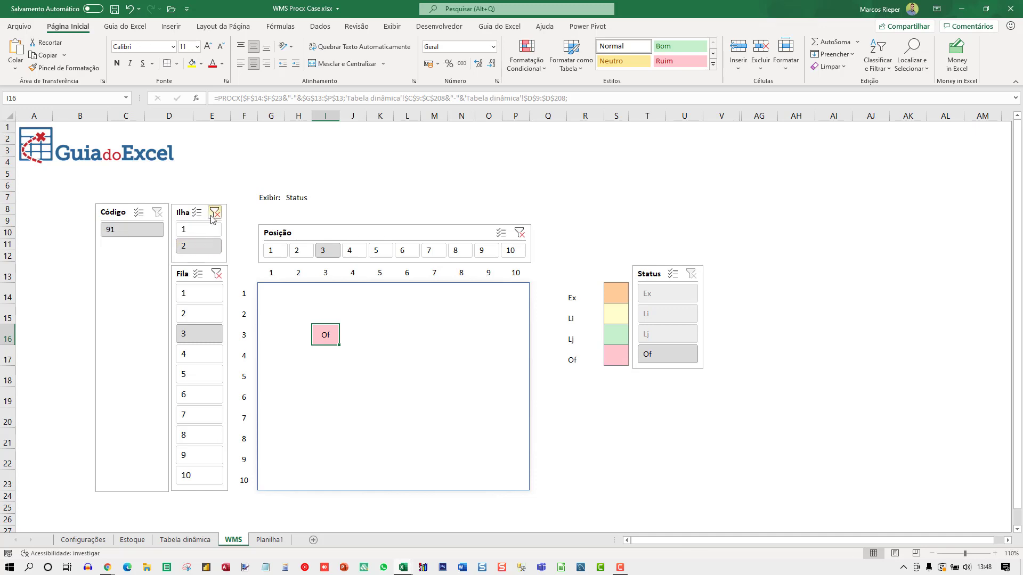
click(214, 213)
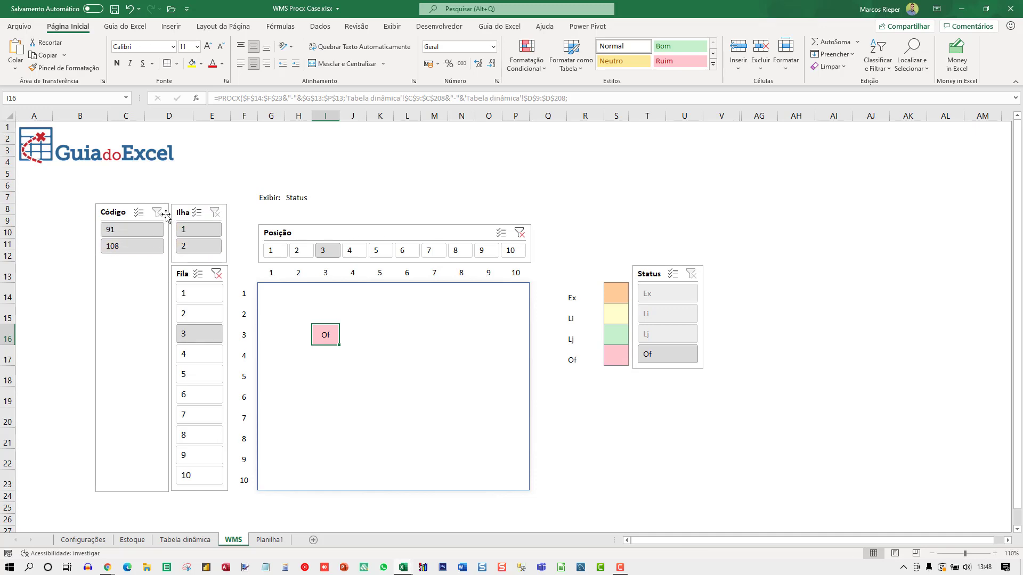
click(216, 274)
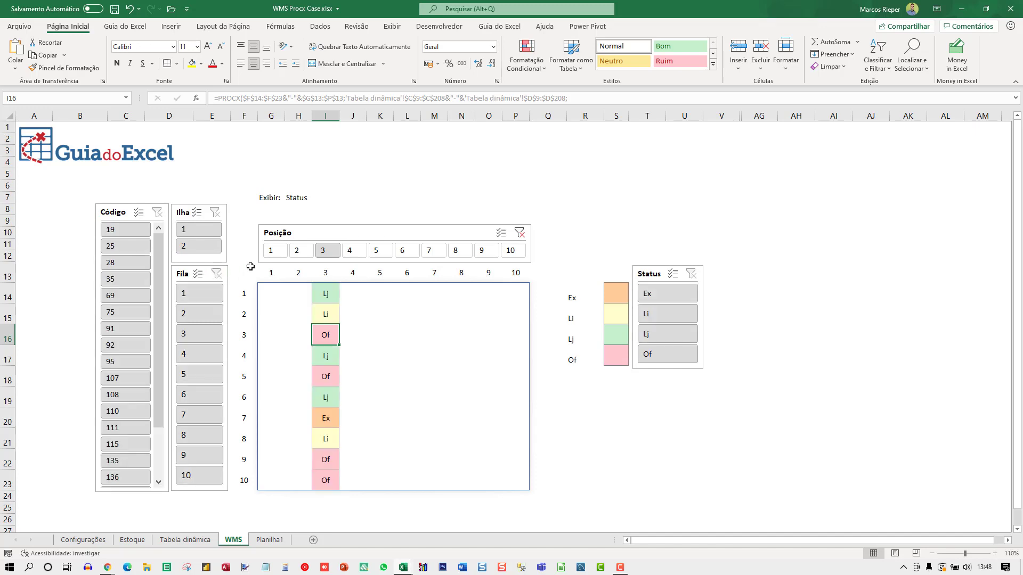
click(519, 233)
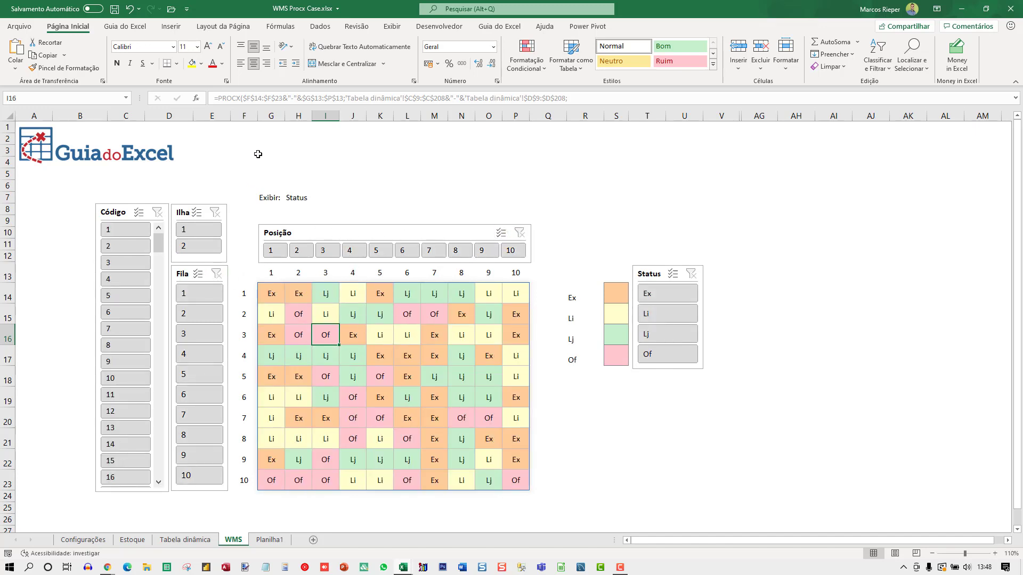
click(242, 144)
- Insert an 'Estoque' title text box spanning E2 to column P
click(212, 138)
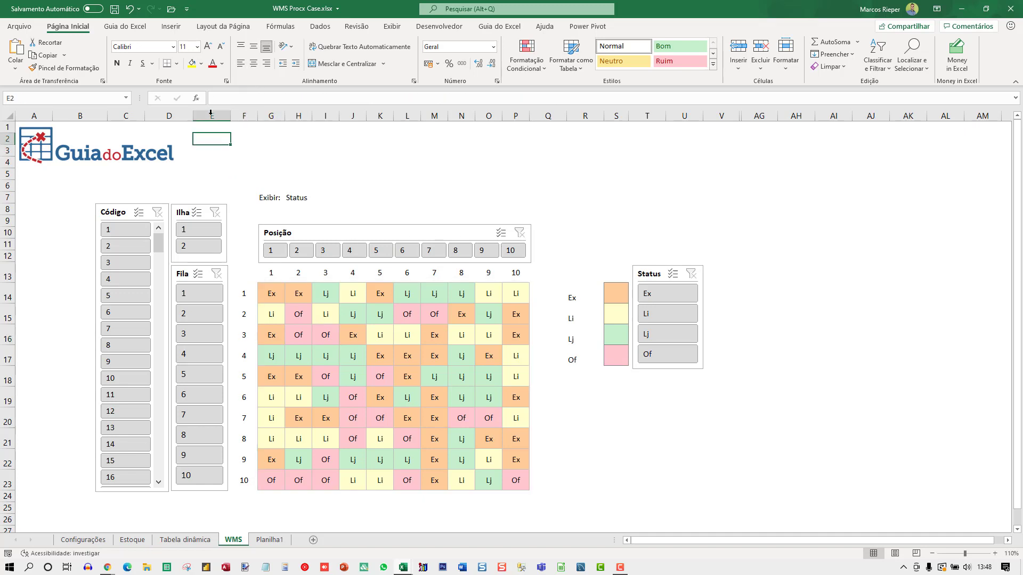
click(170, 26)
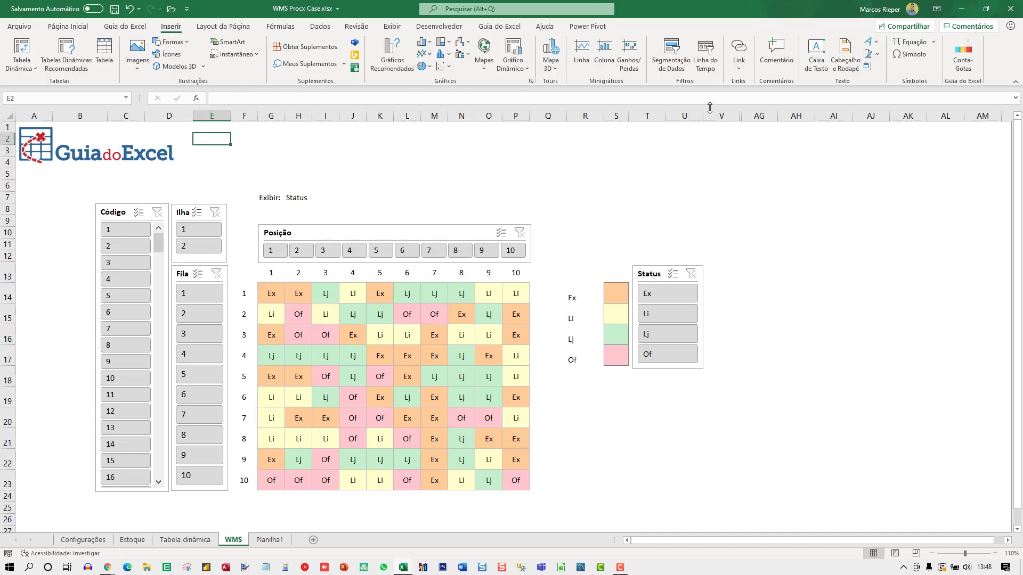
click(815, 56)
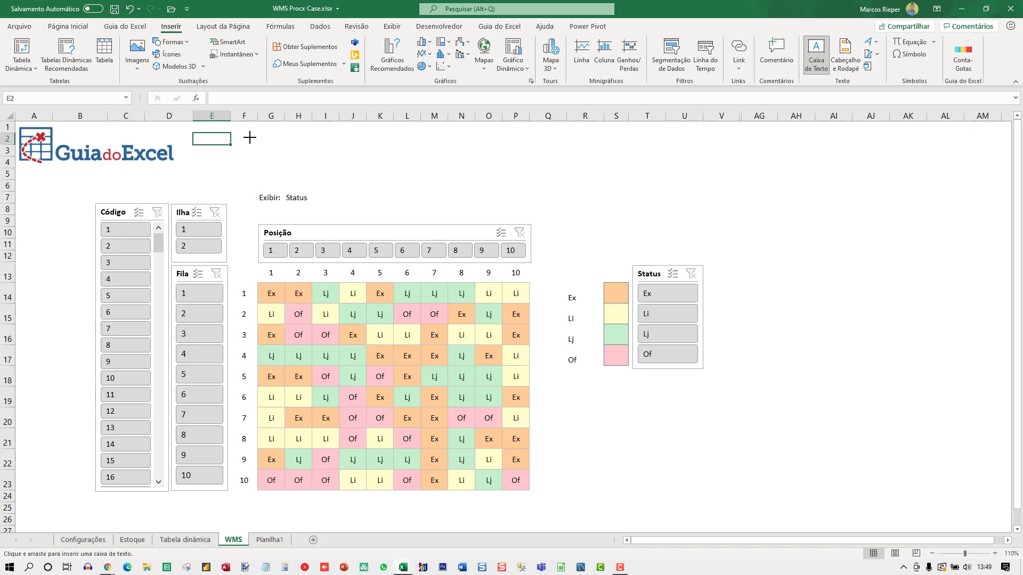
drag(250, 137, 547, 177)
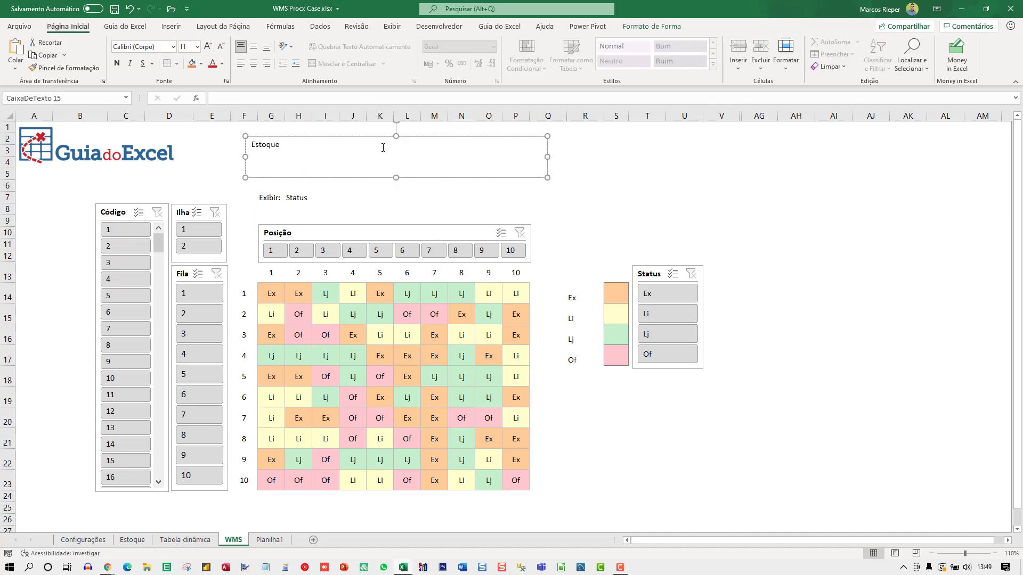
click(533, 180)
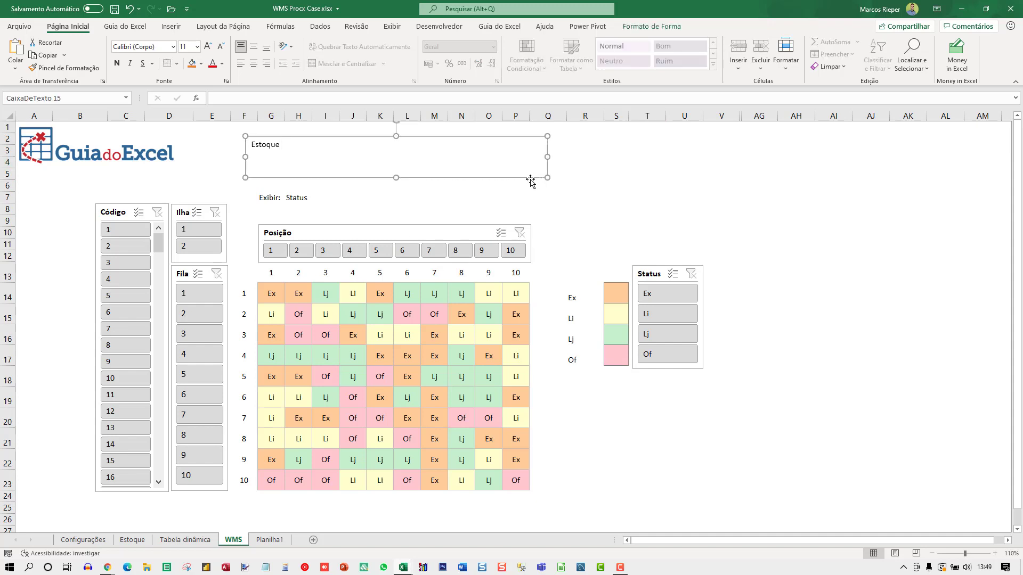
- Enlarge the Estoque title to 32 pt, centre it and nudge the box left
click(207, 46)
click(208, 47)
click(208, 46)
click(208, 46)
click(208, 46)
click(208, 46)
click(208, 47)
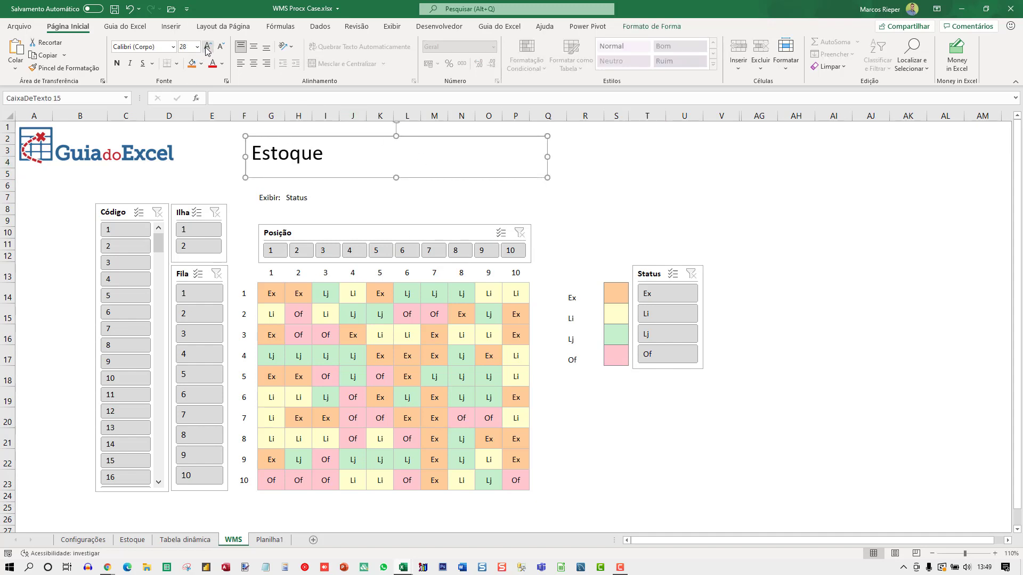
click(208, 46)
click(253, 63)
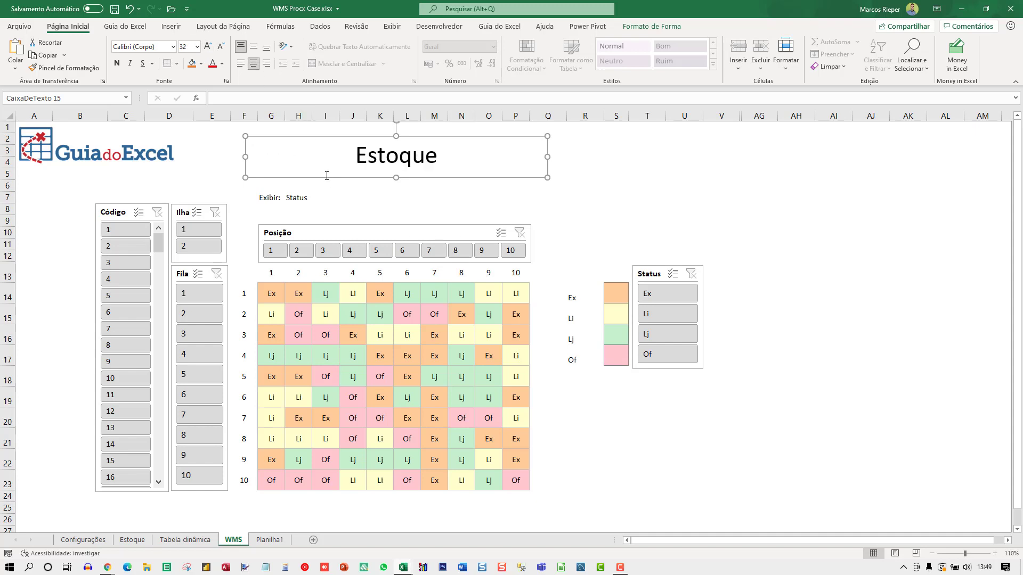
drag(323, 177, 315, 177)
- Set the title box outline to Sem linha in shape formatting
right_click(315, 178)
click(373, 441)
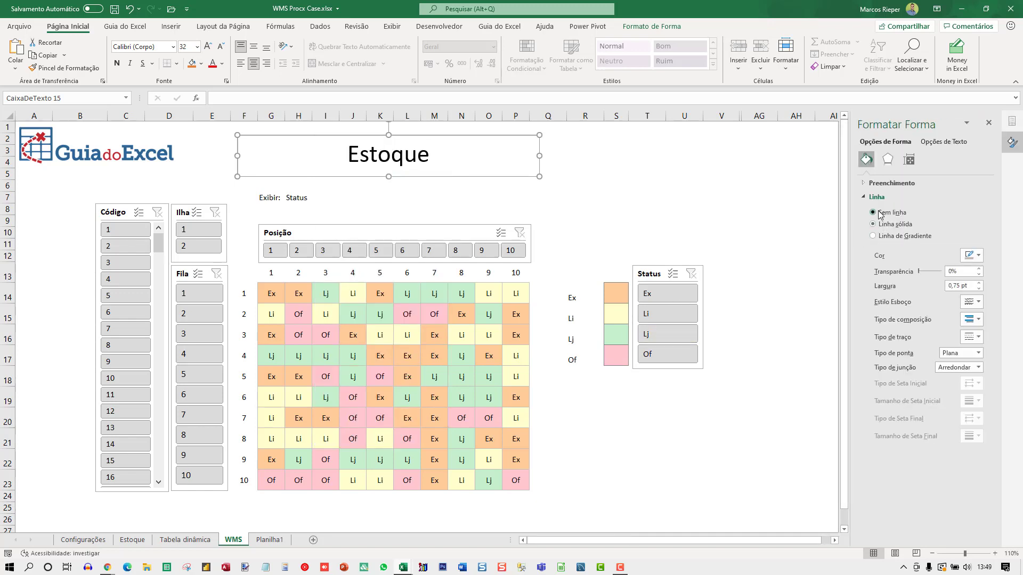
click(879, 213)
click(989, 123)
click(685, 221)
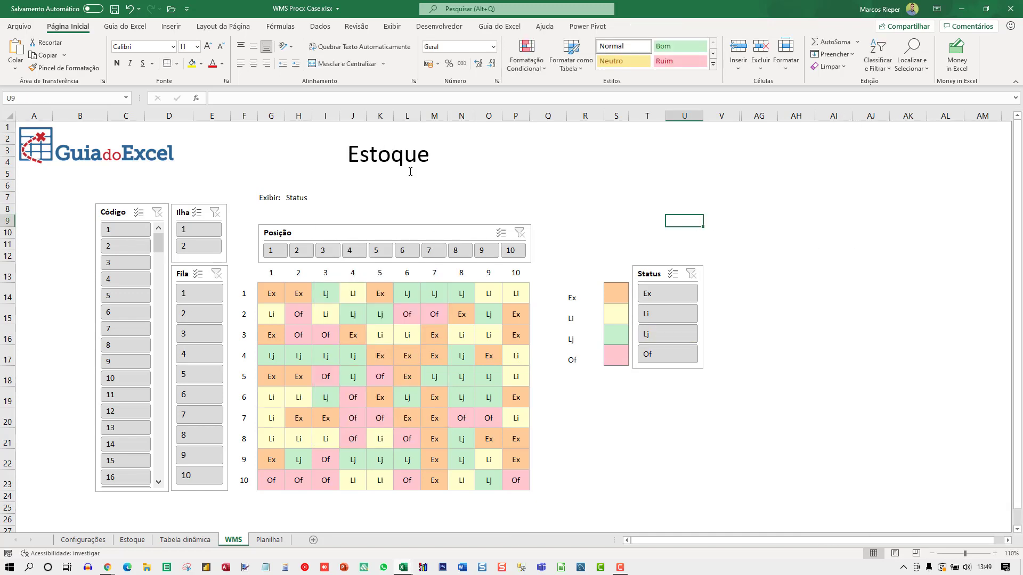
- Enlarge the Estoque title text two more steps to 40 pt
click(394, 161)
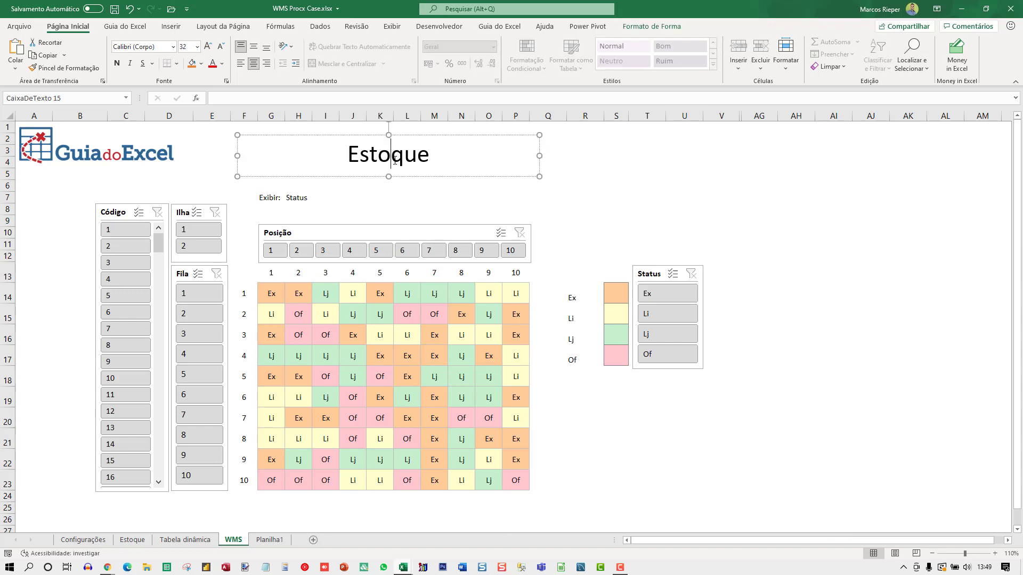
click(208, 47)
click(207, 47)
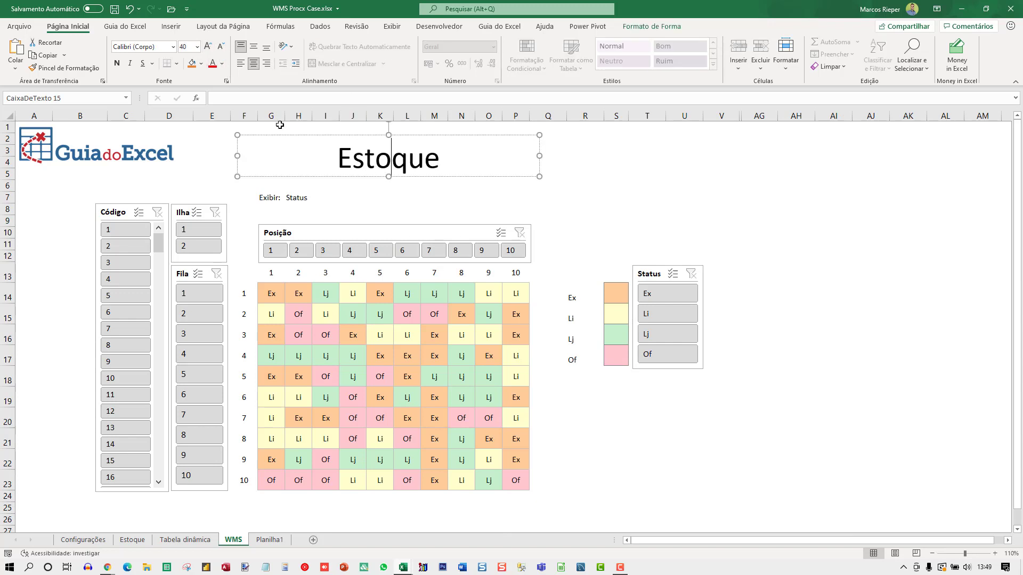
click(192, 174)
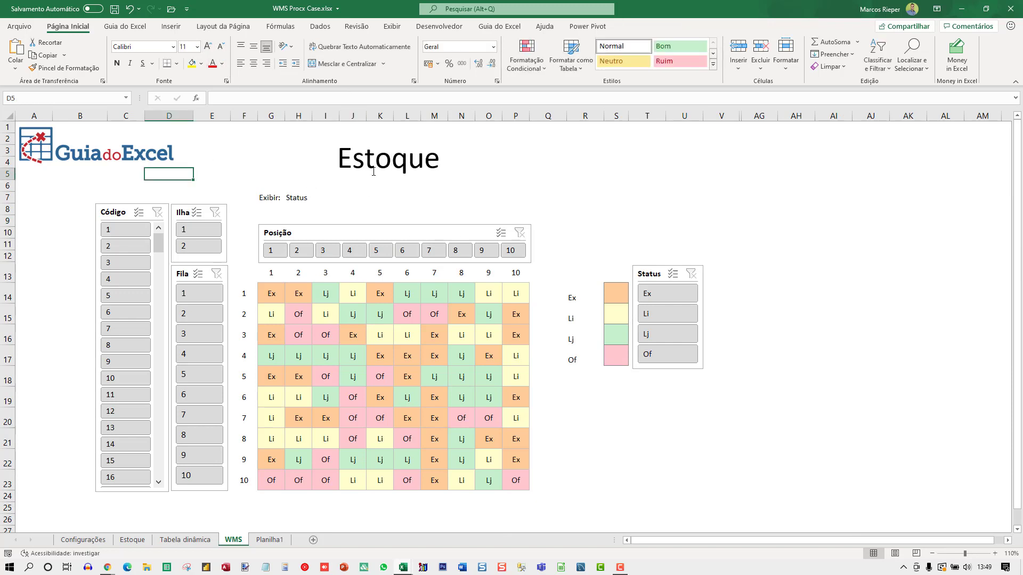
- Set the Estoque title text in Century Gothic
click(371, 169)
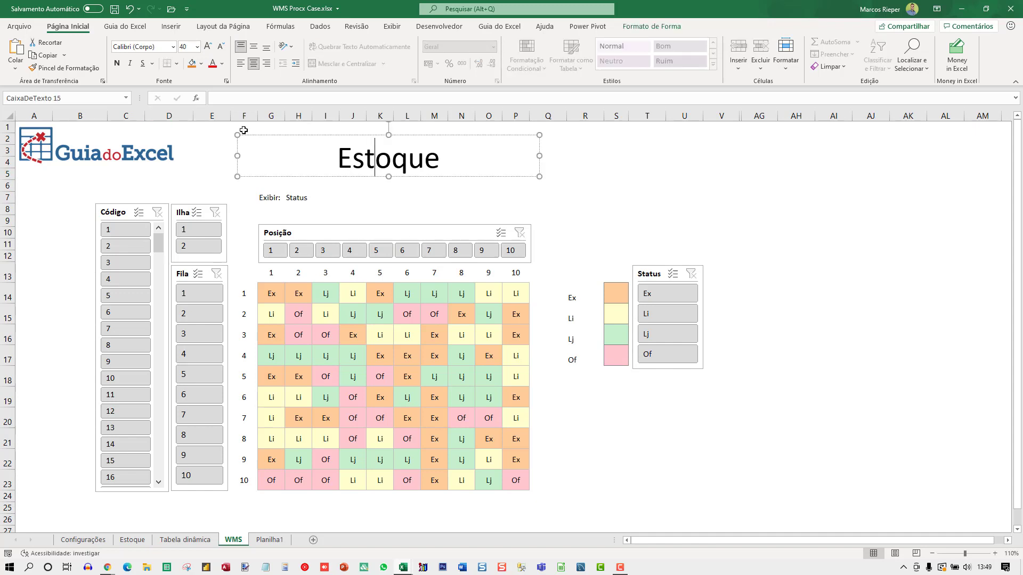
double_click(356, 160)
click(141, 47)
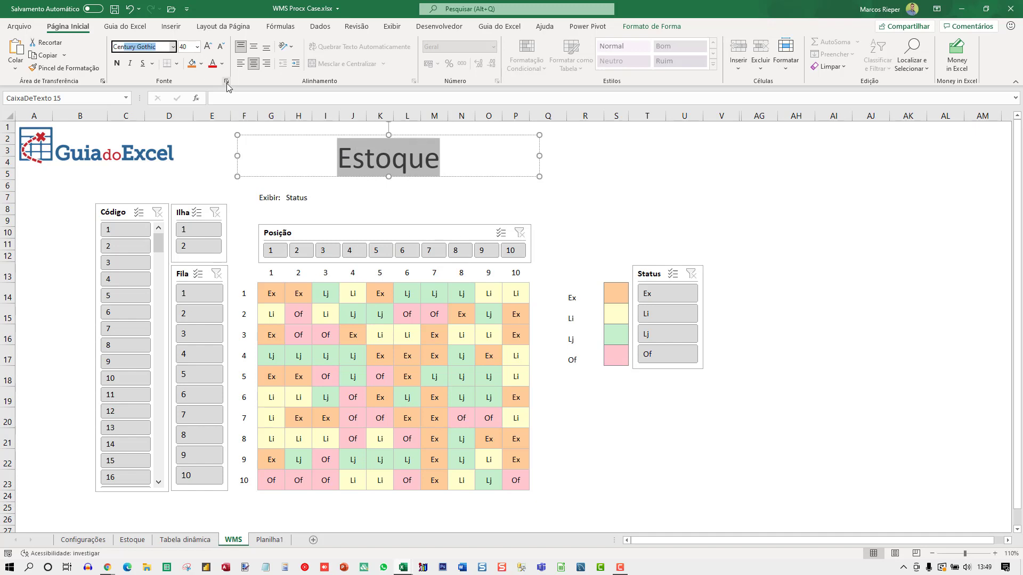
key(Return)
click(683, 185)
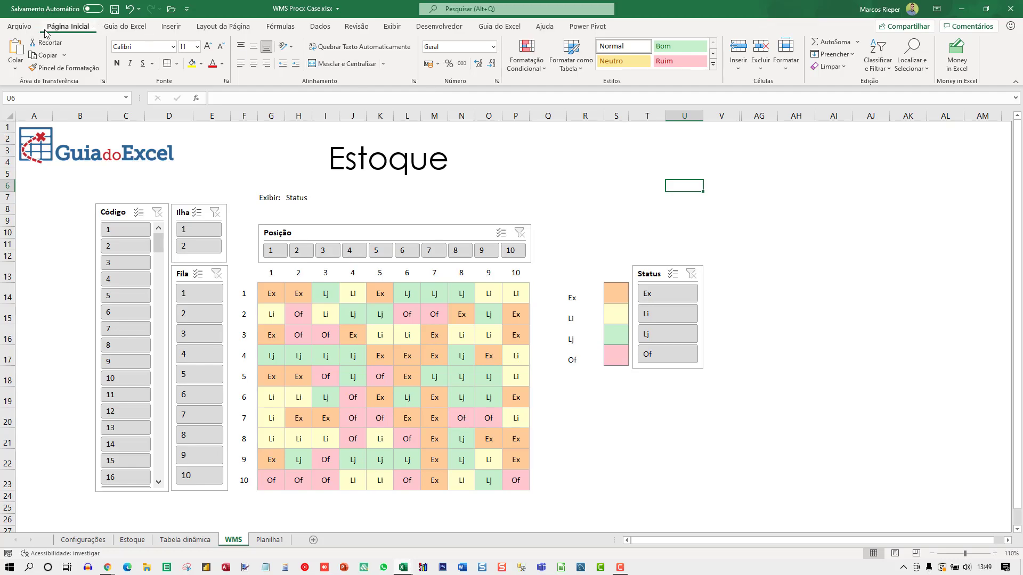
- Save the workbook as WMS Procx Case to OneDrive - Pessoal
click(23, 29)
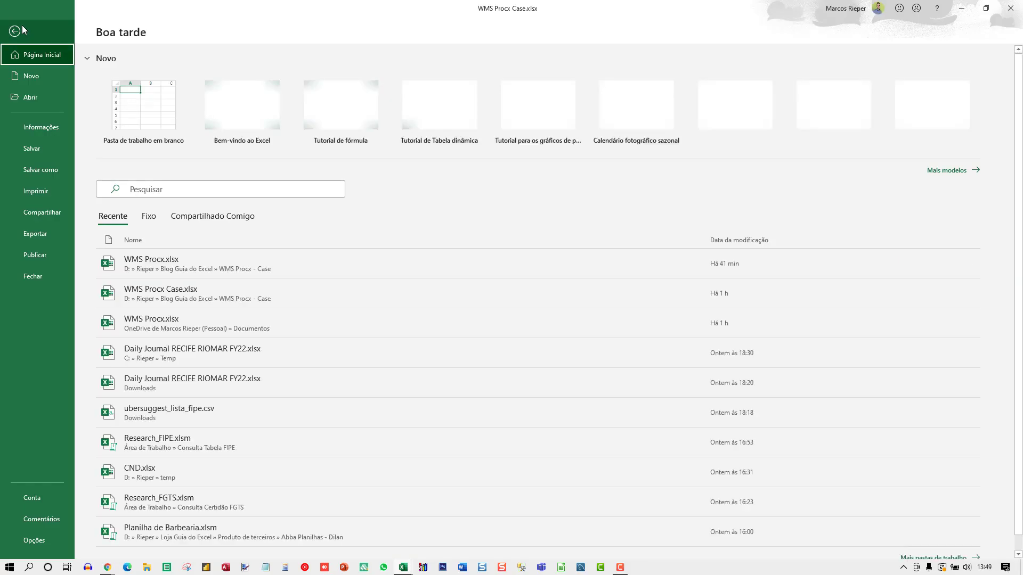
click(37, 170)
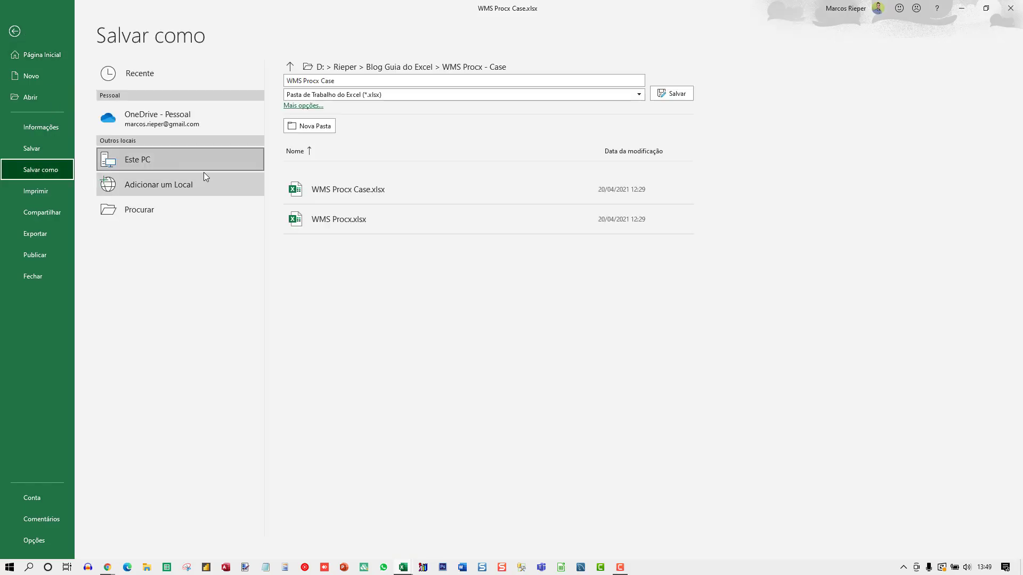
click(155, 119)
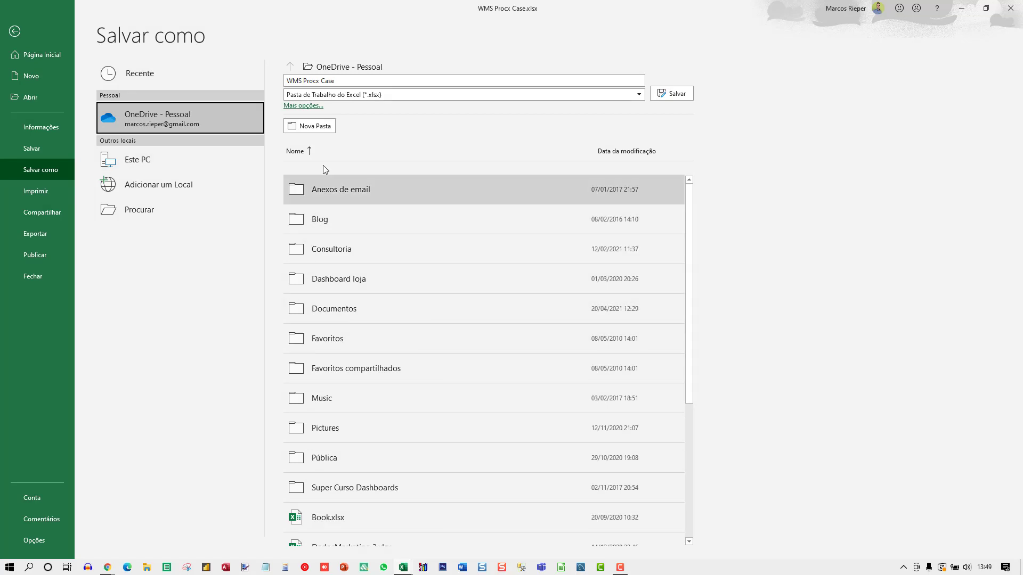
click(397, 81)
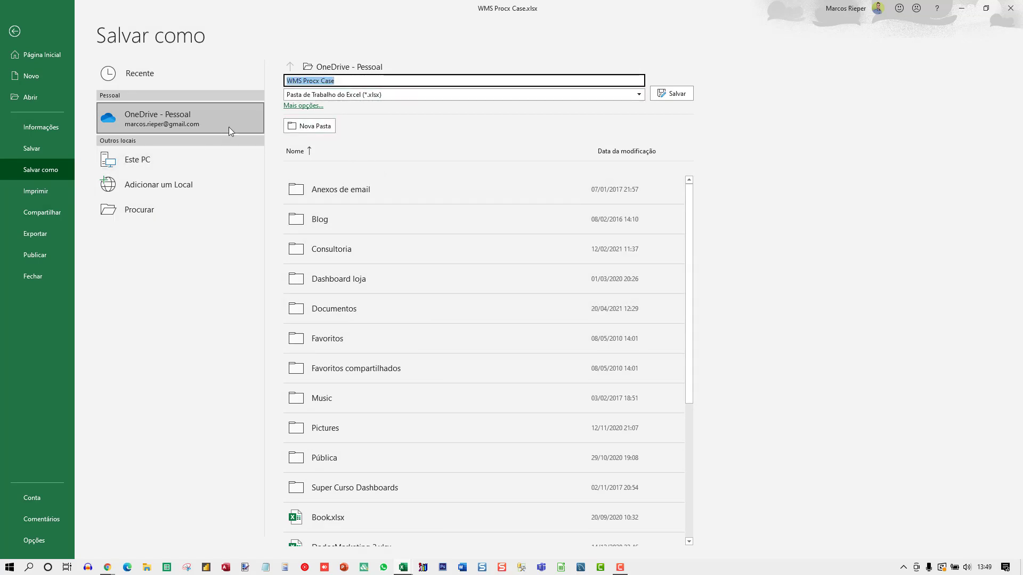
click(674, 92)
click(667, 96)
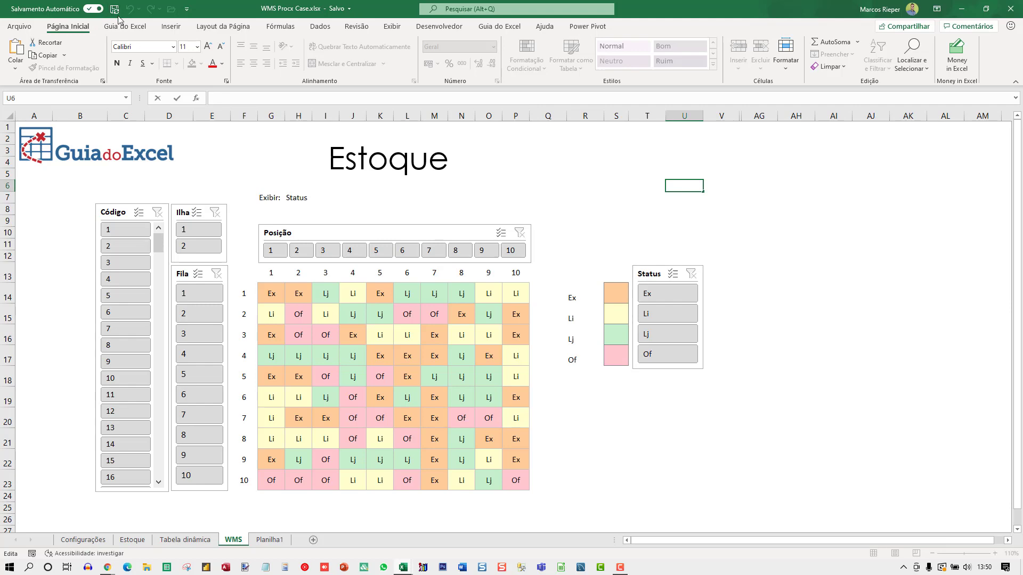
click(905, 26)
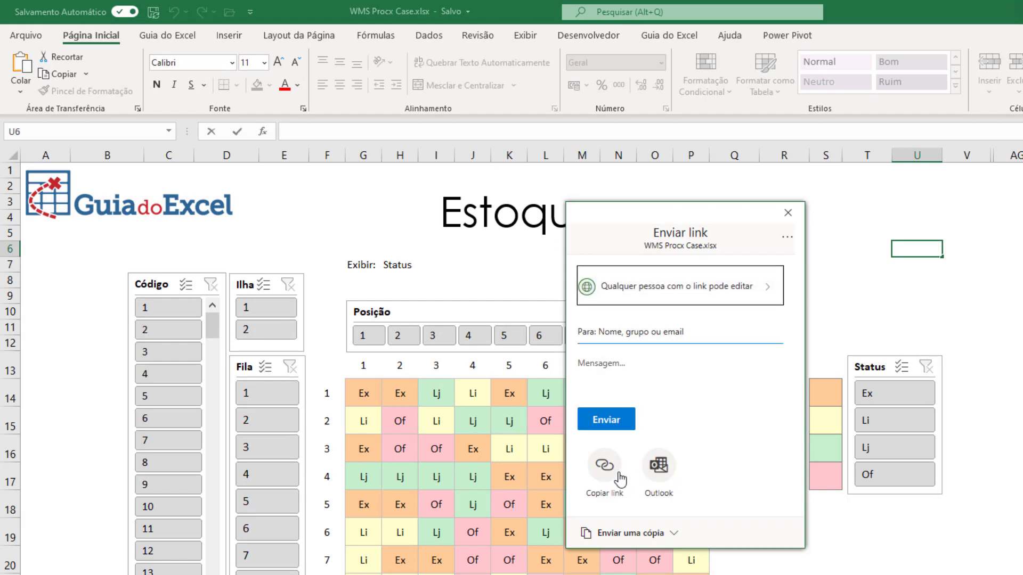
- Uncheck Permitir edição in the link settings, apply it, and copy the view-only link
click(656, 291)
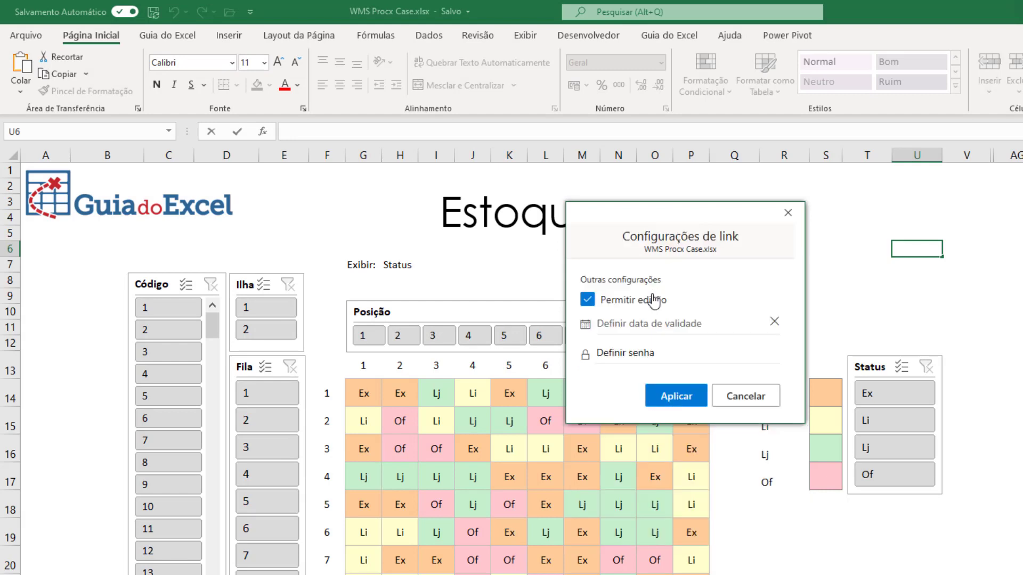
click(588, 302)
click(678, 406)
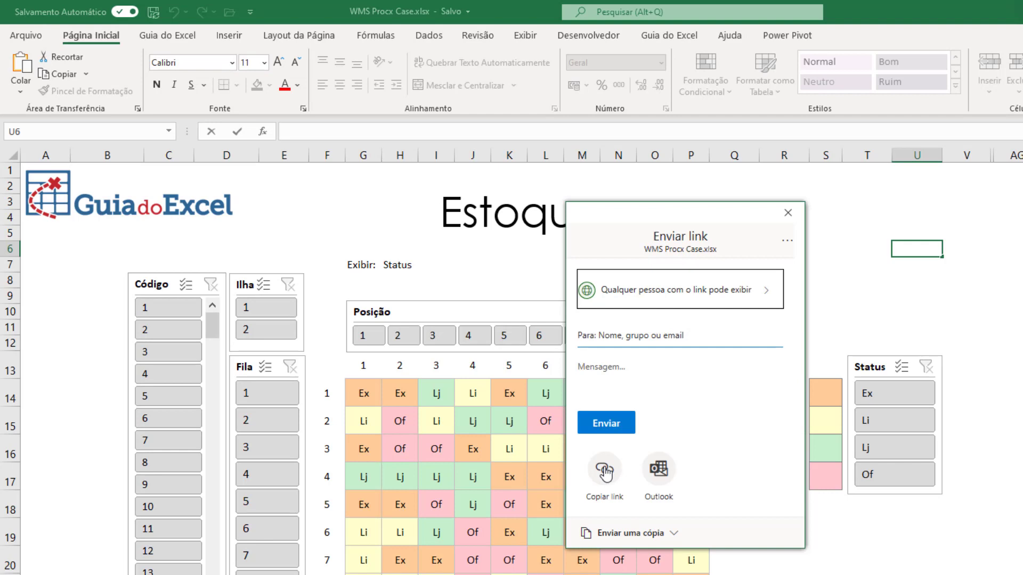
click(604, 468)
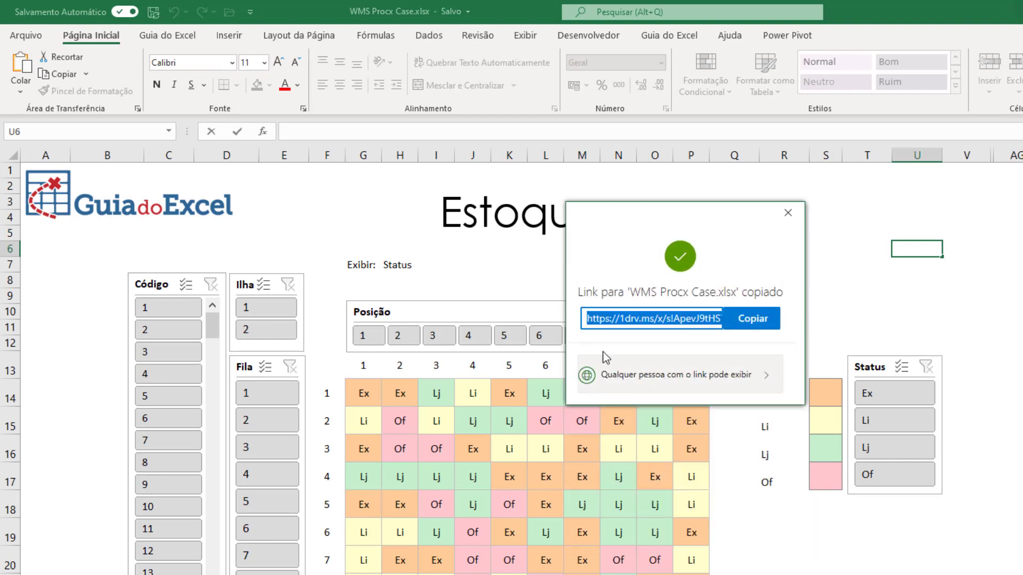
click(788, 213)
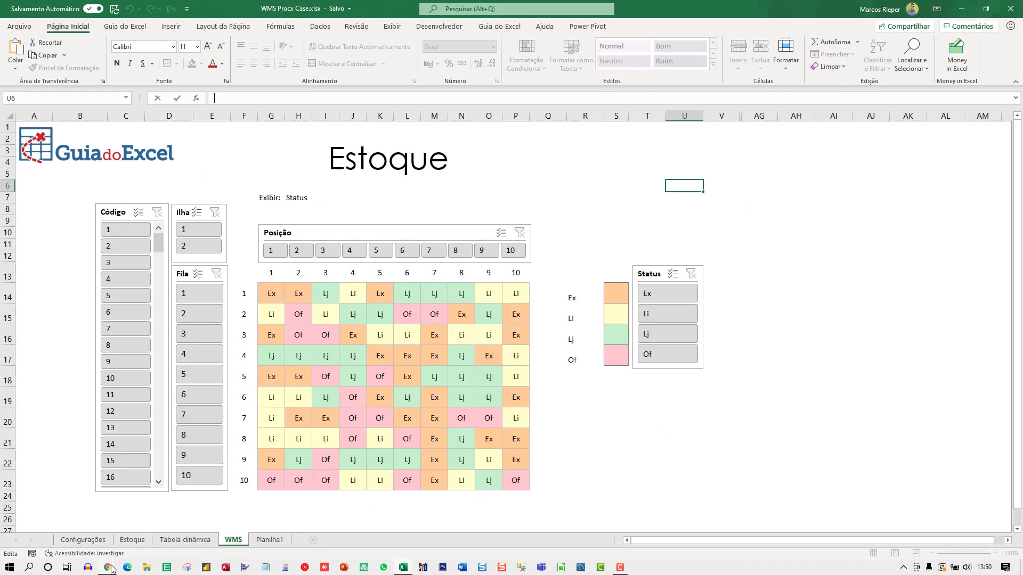
- Open the copied 1drv.ms workbook link in a new Chrome tab
mouse_move(107, 567)
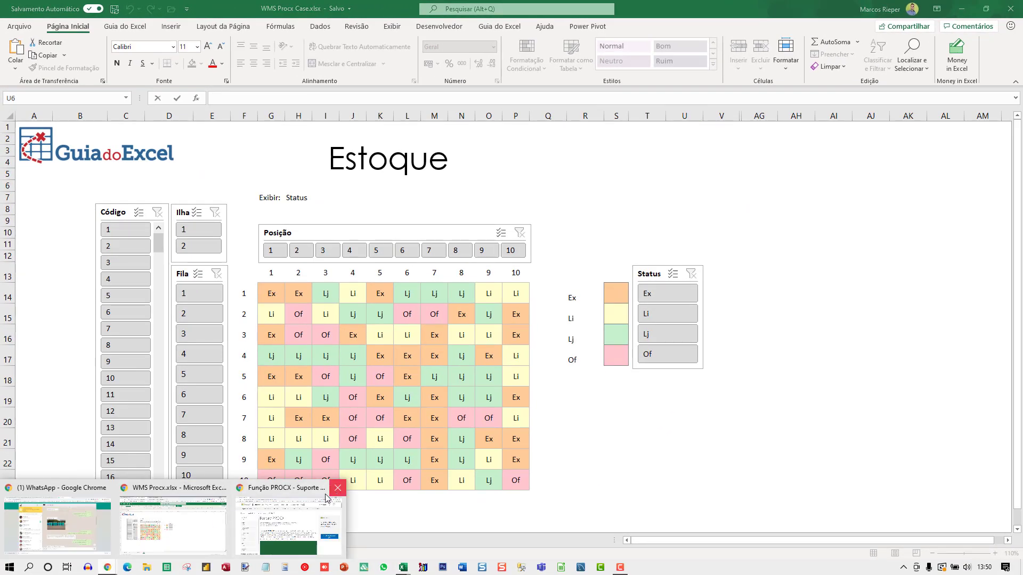
click(301, 519)
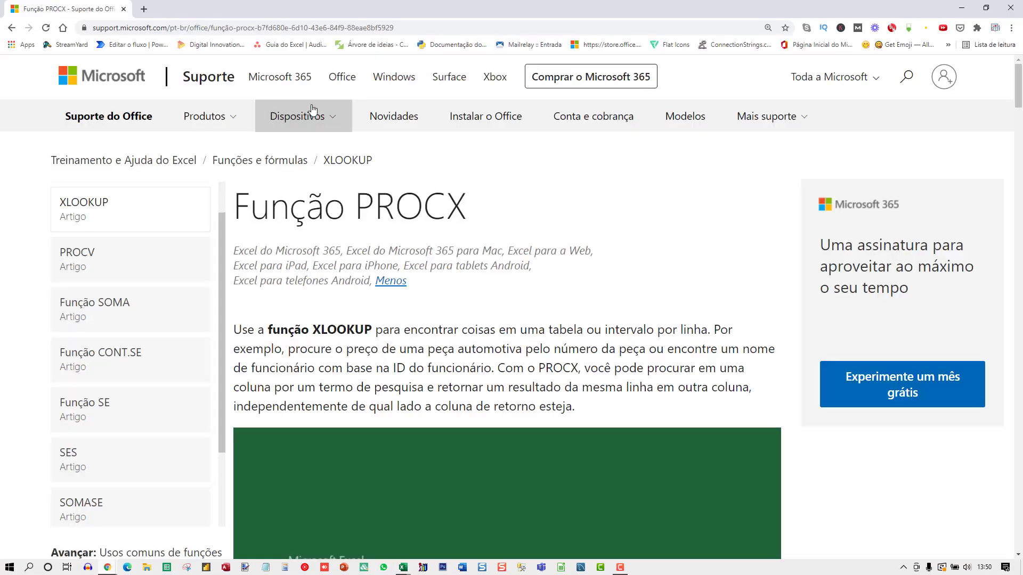
click(143, 9)
key(ctrl+v)
key(Return)
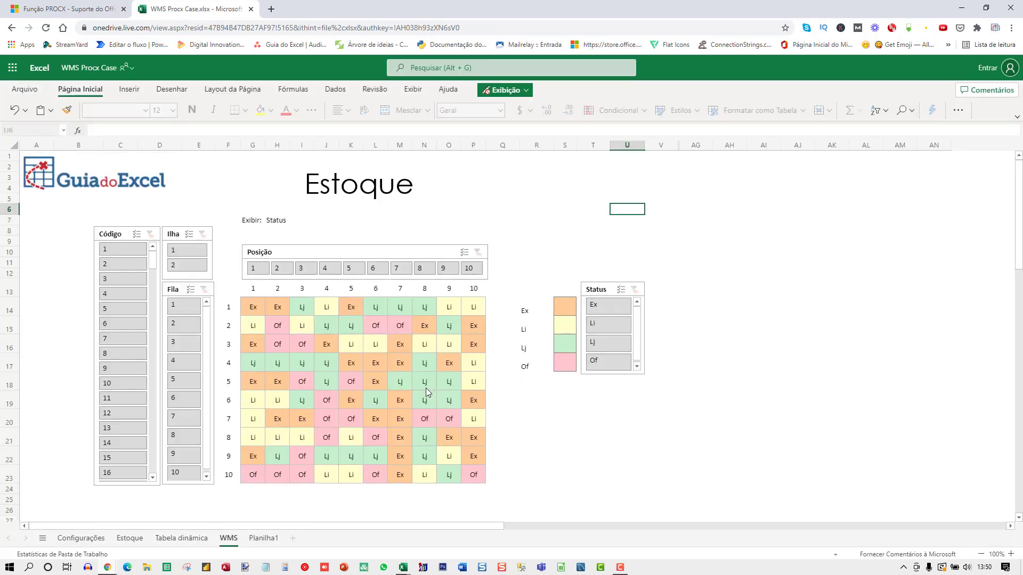
- Try the Fila 3, Fila 5 and code 105 filters, then clear Código and Fila
click(198, 346)
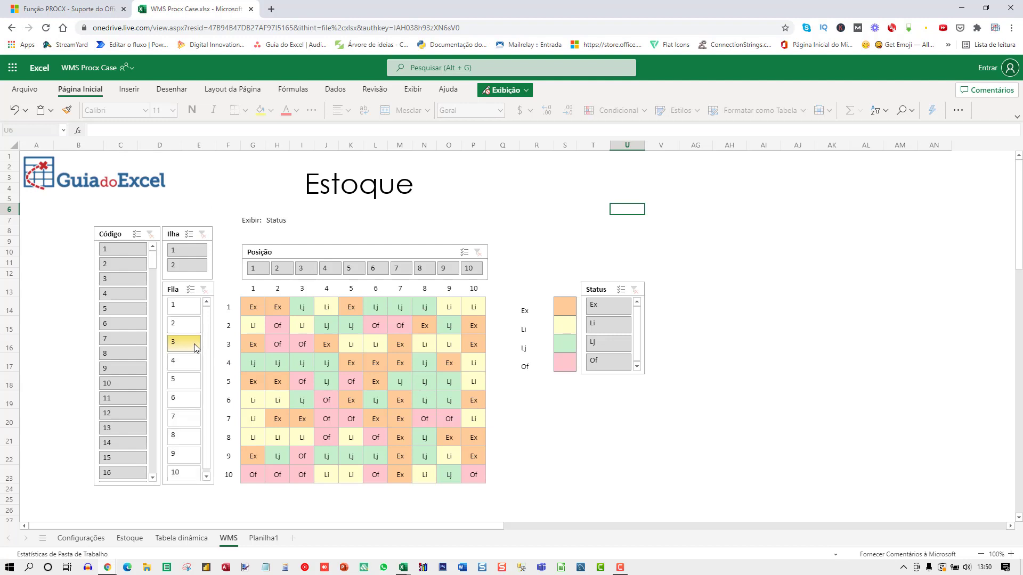
click(183, 379)
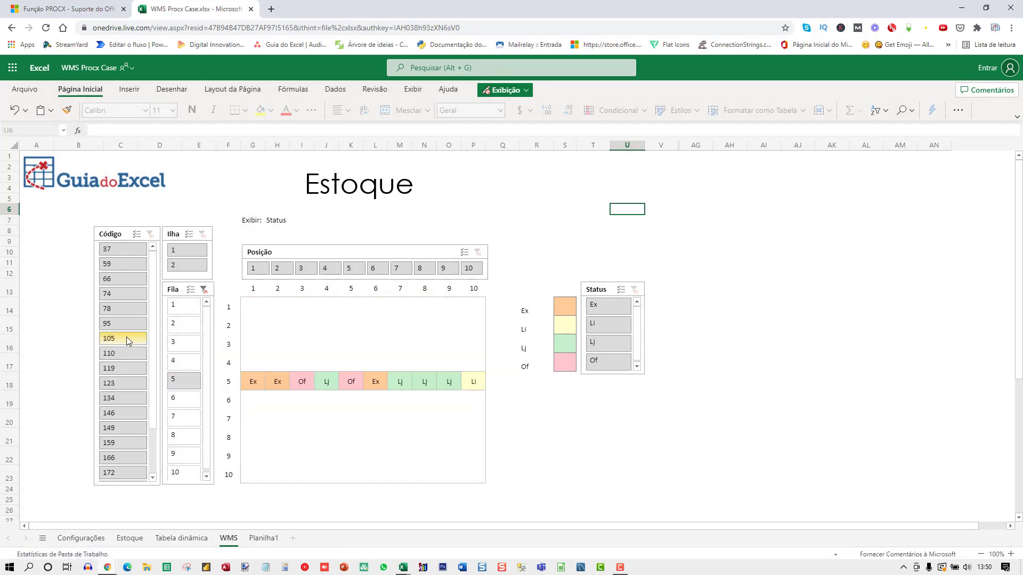
click(126, 337)
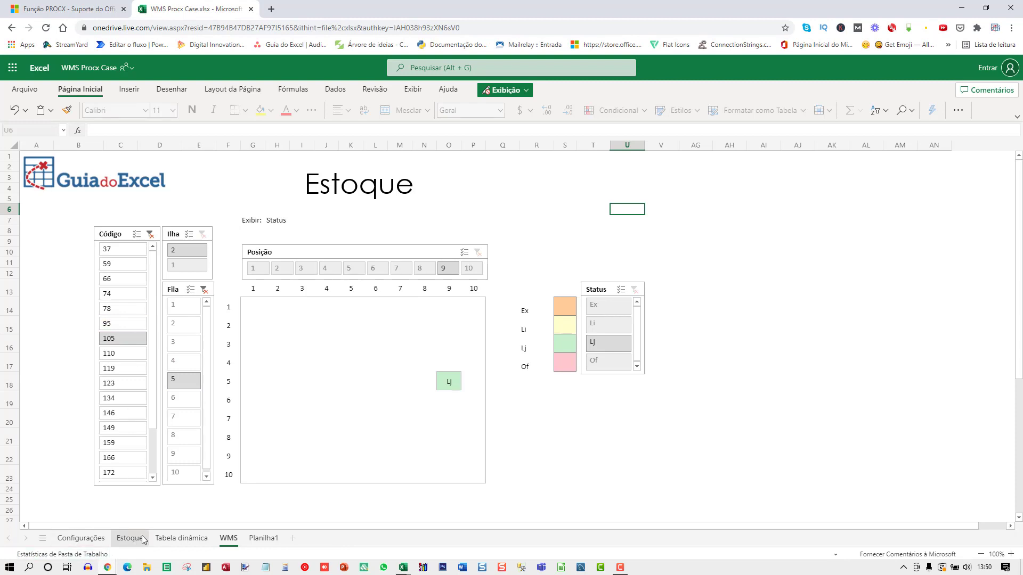
click(151, 235)
click(203, 290)
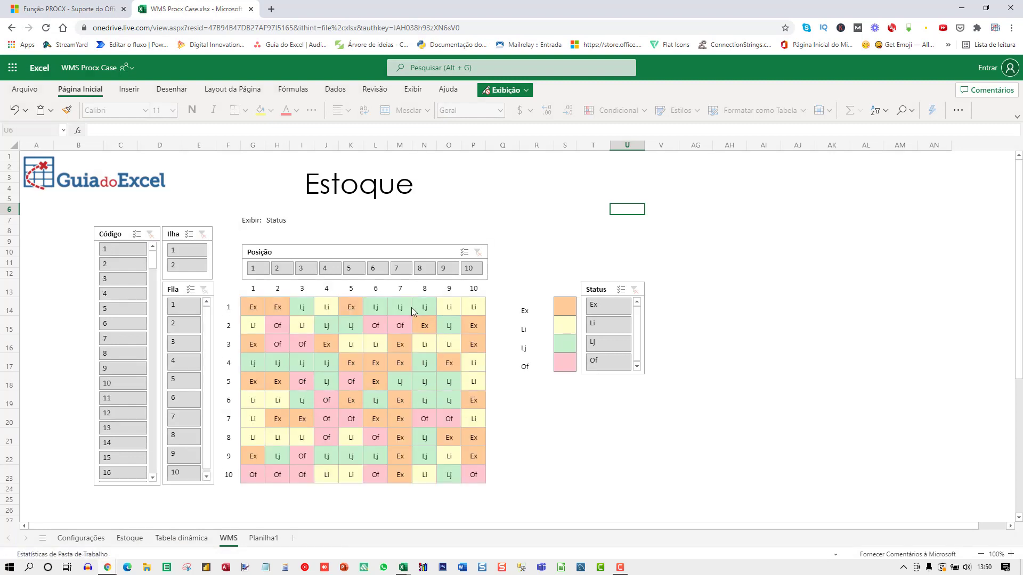
- Filter the Status slicer to Li, Ex, Lj and Of in turn
click(600, 330)
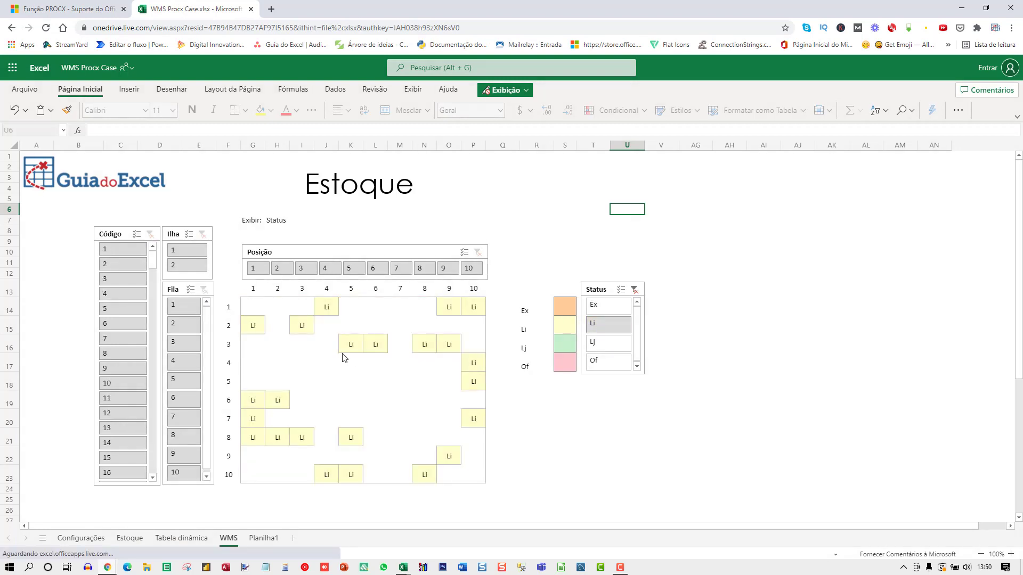
click(602, 306)
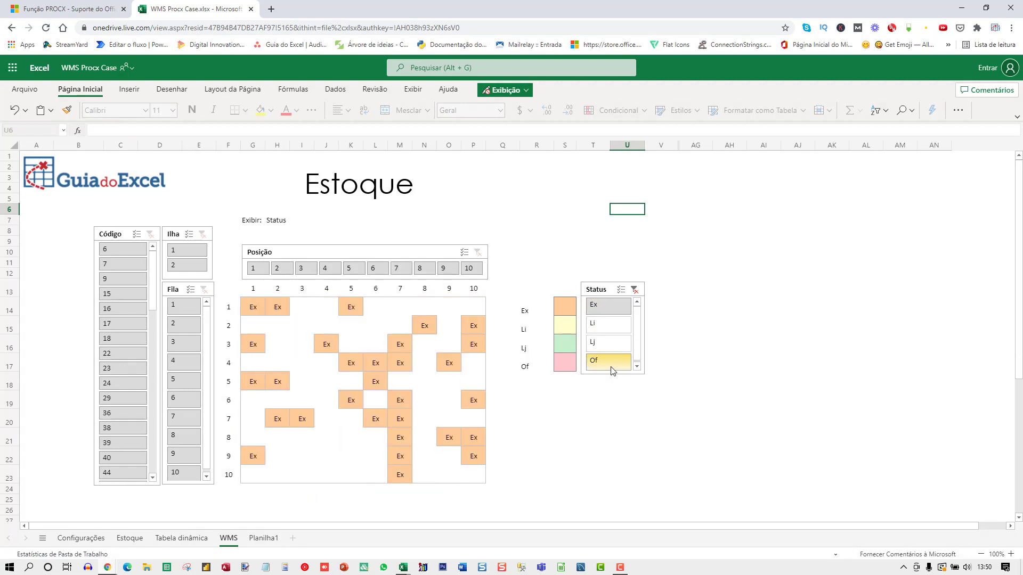
click(605, 341)
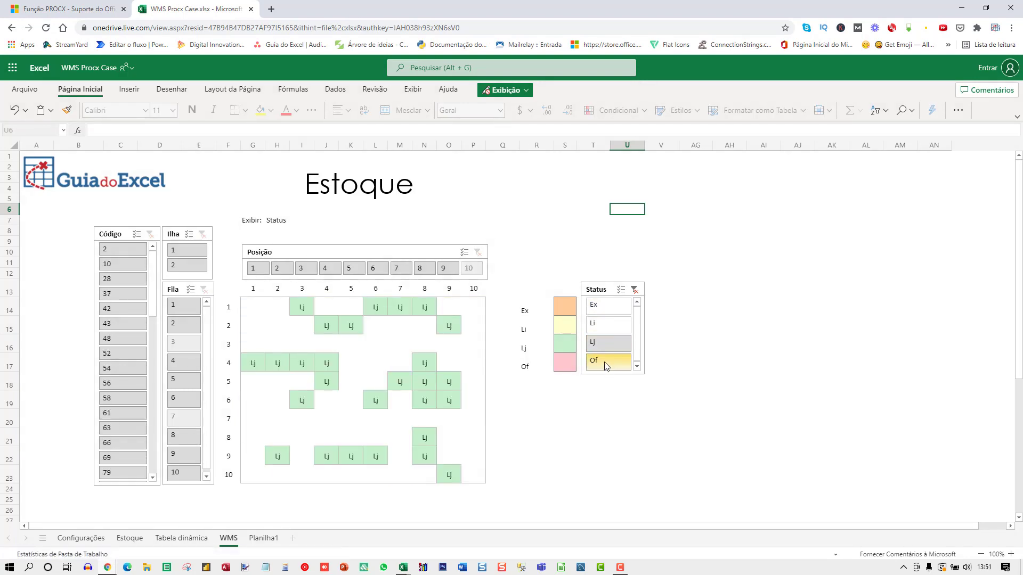
click(608, 362)
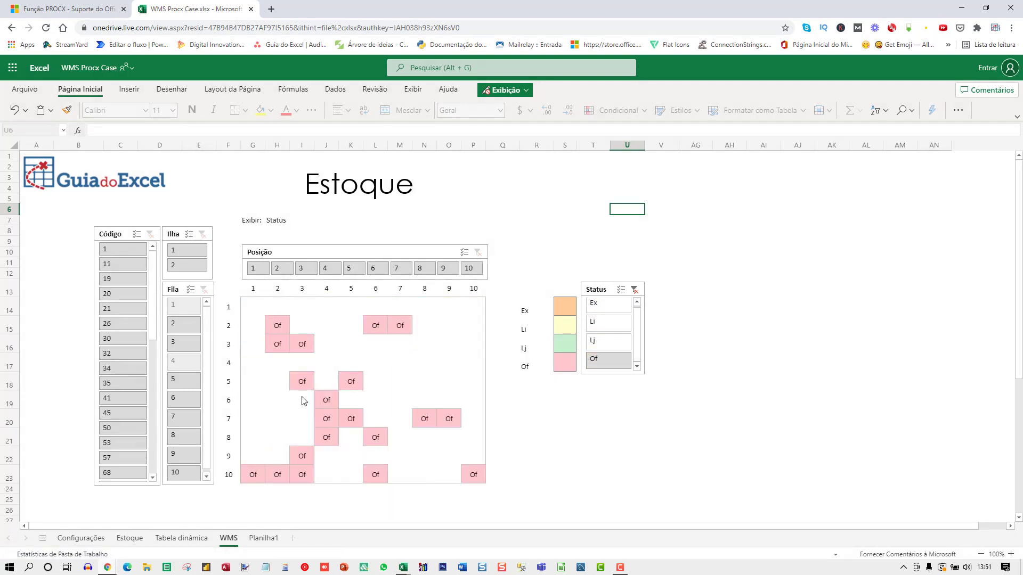
- Try Ilha 1 and Ilha 2, then clear the Ilha and Status filters
click(186, 258)
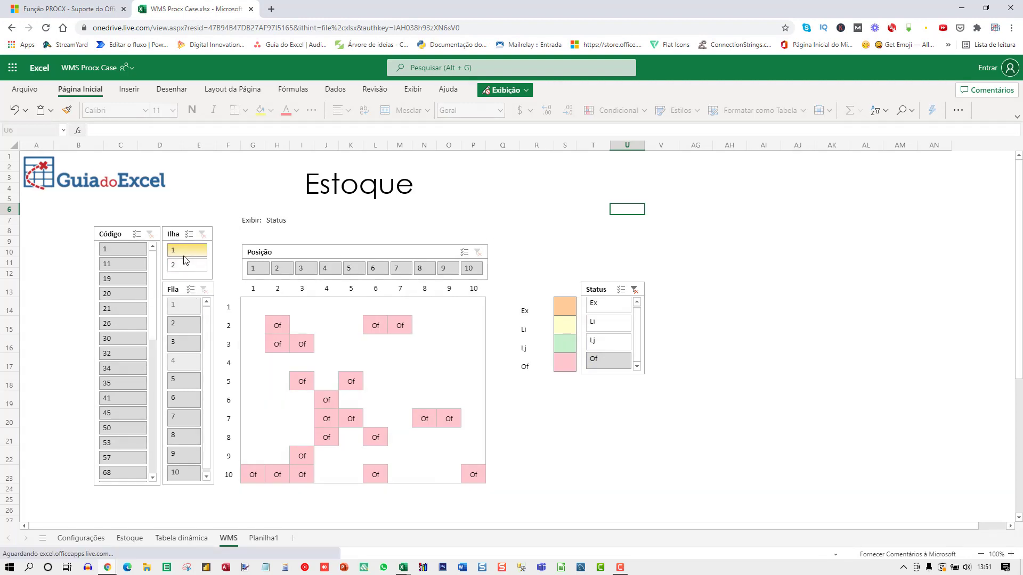
click(187, 264)
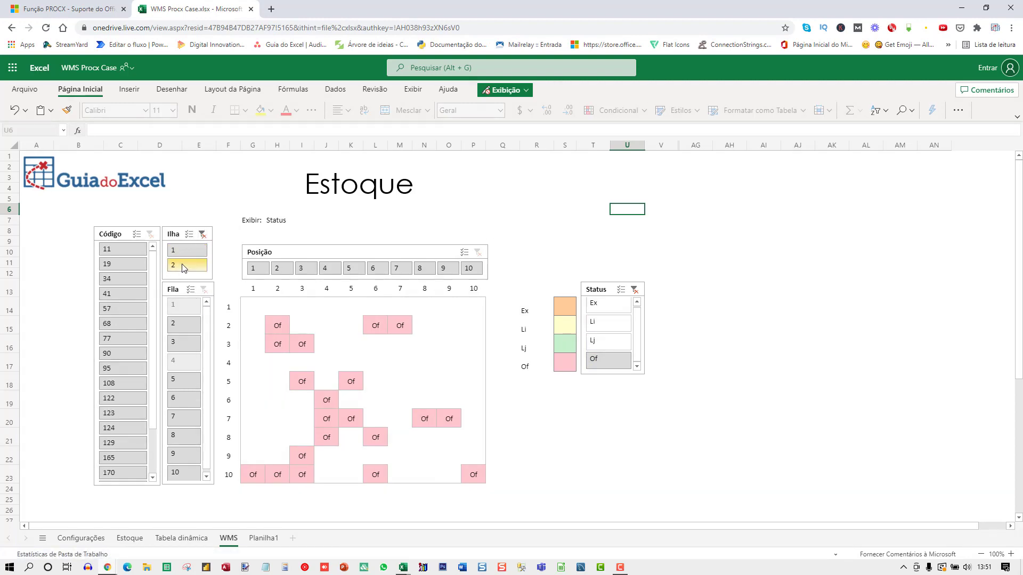
click(202, 235)
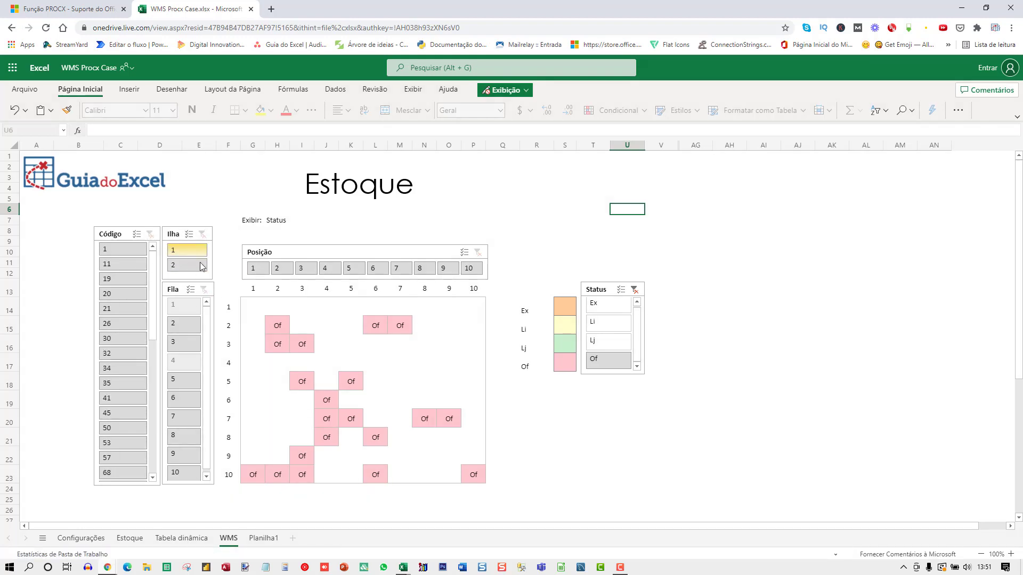
click(634, 289)
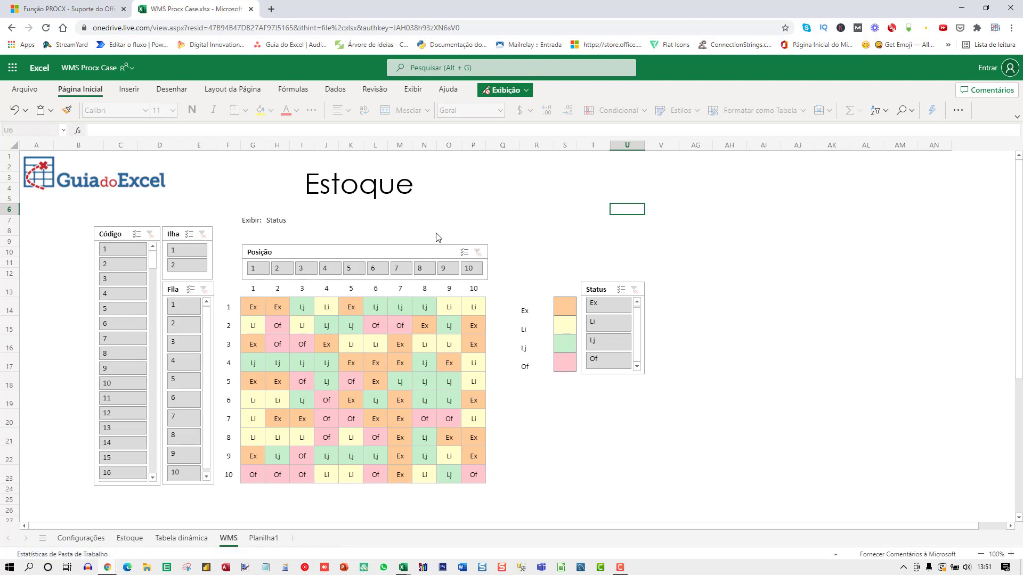
click(525, 199)
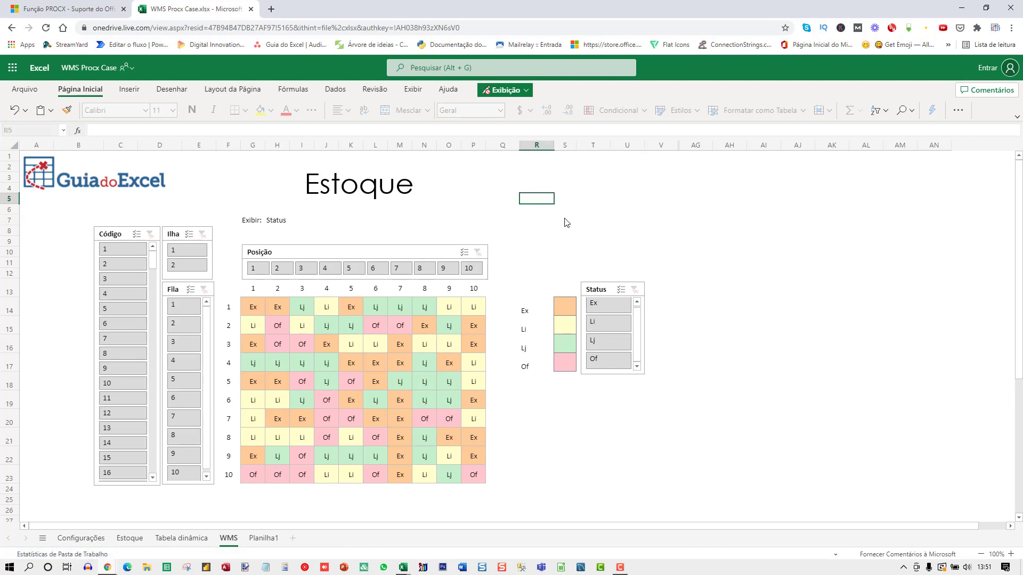
- Open developer tools and emulate a Moto G4 phone in device mode
key(ctrl+shift+i)
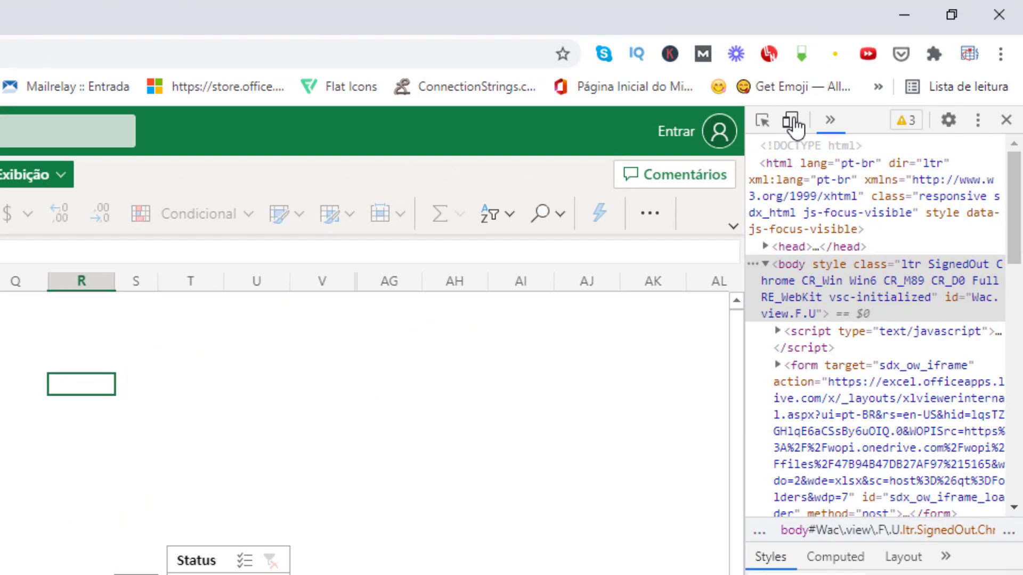
click(902, 62)
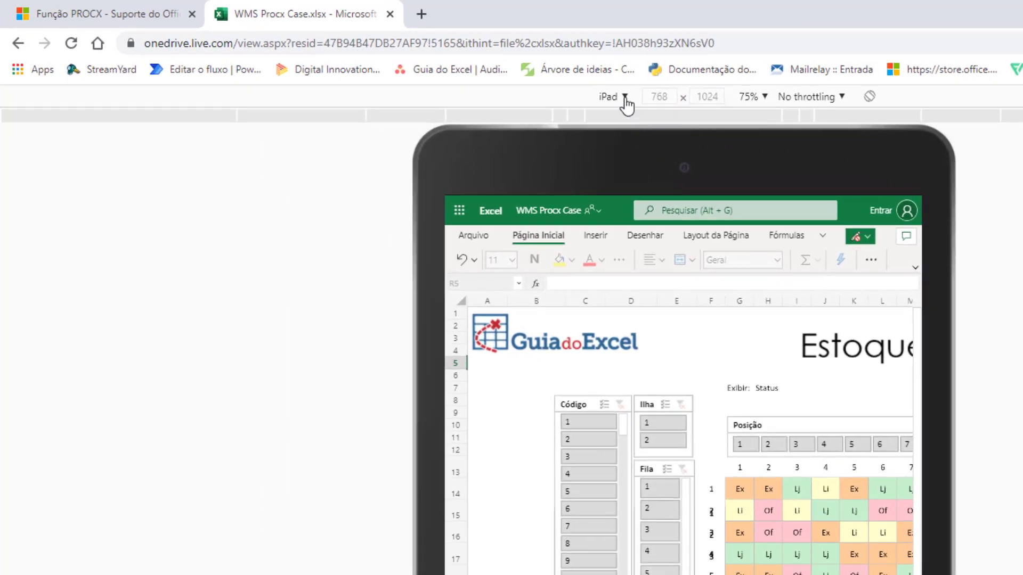
click(625, 98)
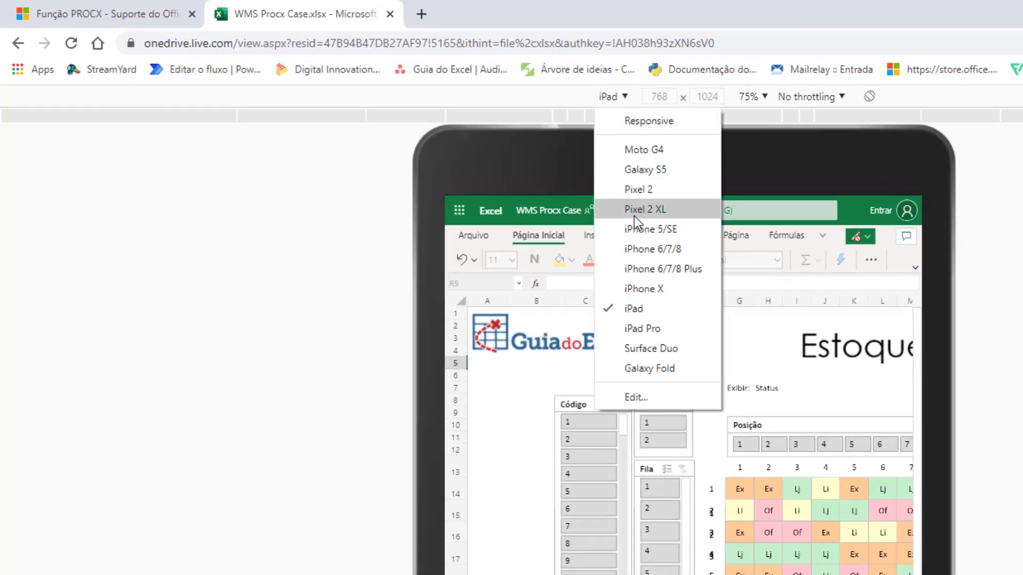
click(643, 149)
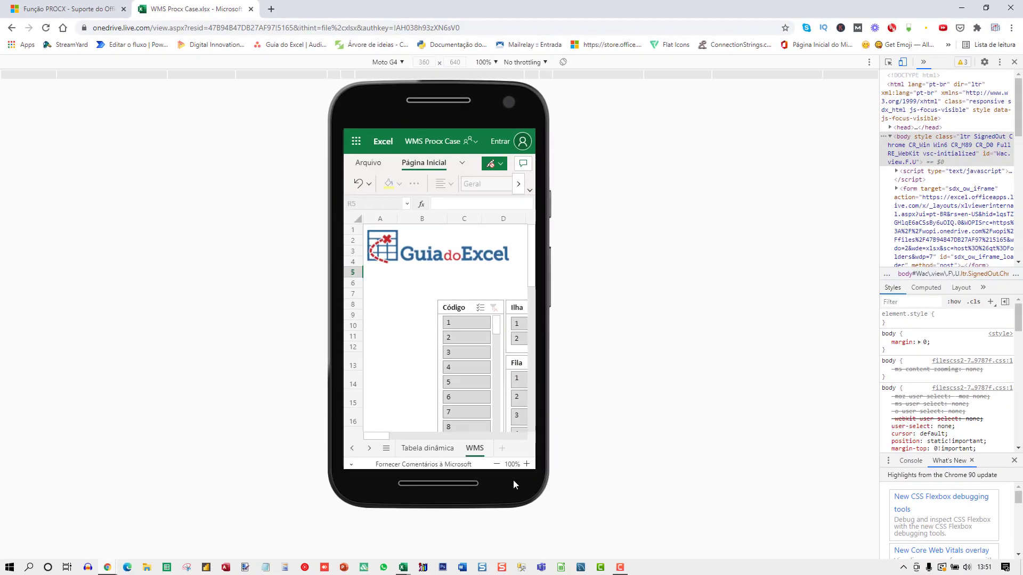
- Zoom the phone-view sheet out to 50% to show the grid
click(496, 464)
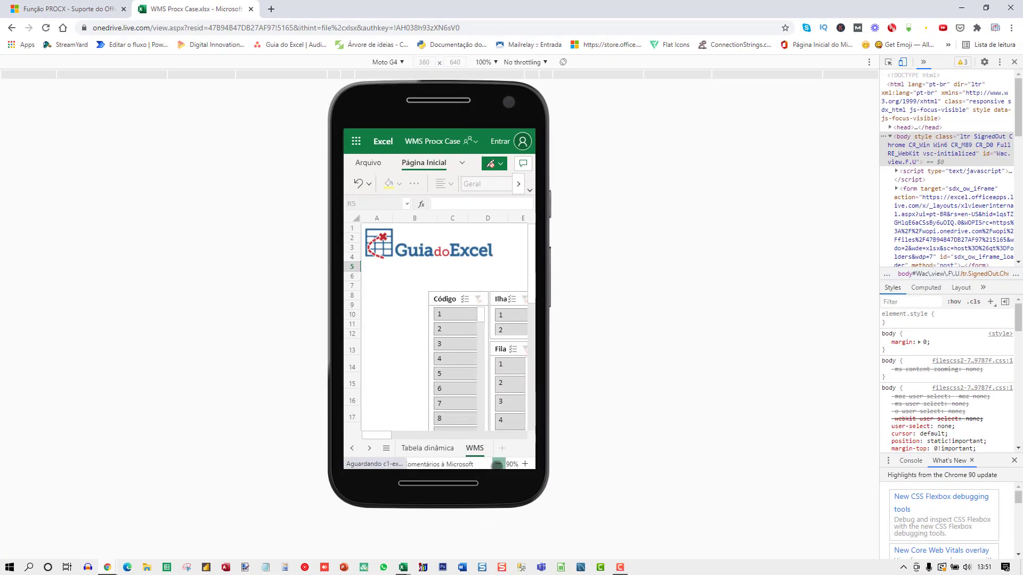
click(496, 465)
click(497, 465)
click(496, 464)
click(496, 465)
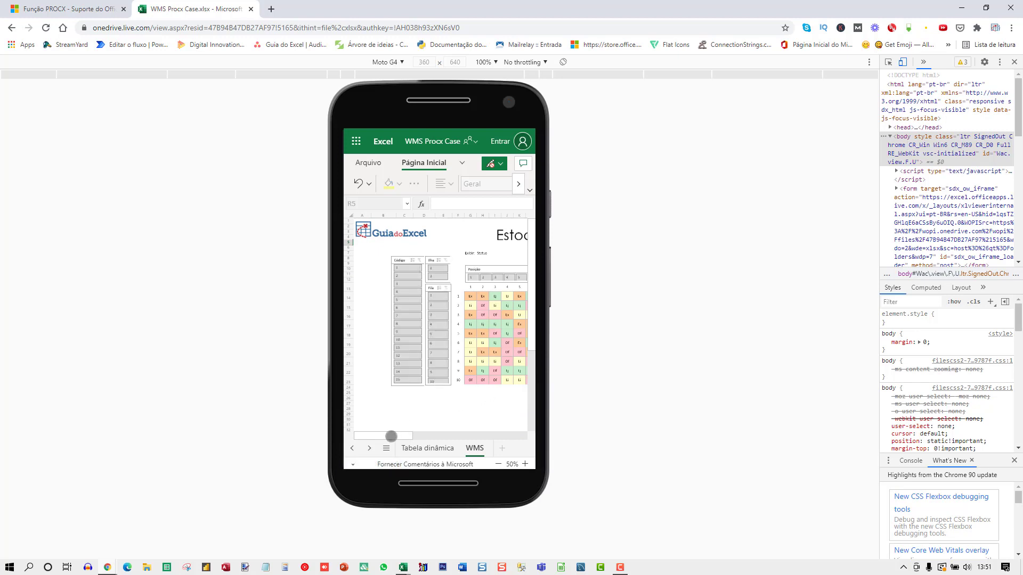
drag(391, 437, 408, 437)
- Filter the grid to Fila 6 and Posição 5
click(383, 312)
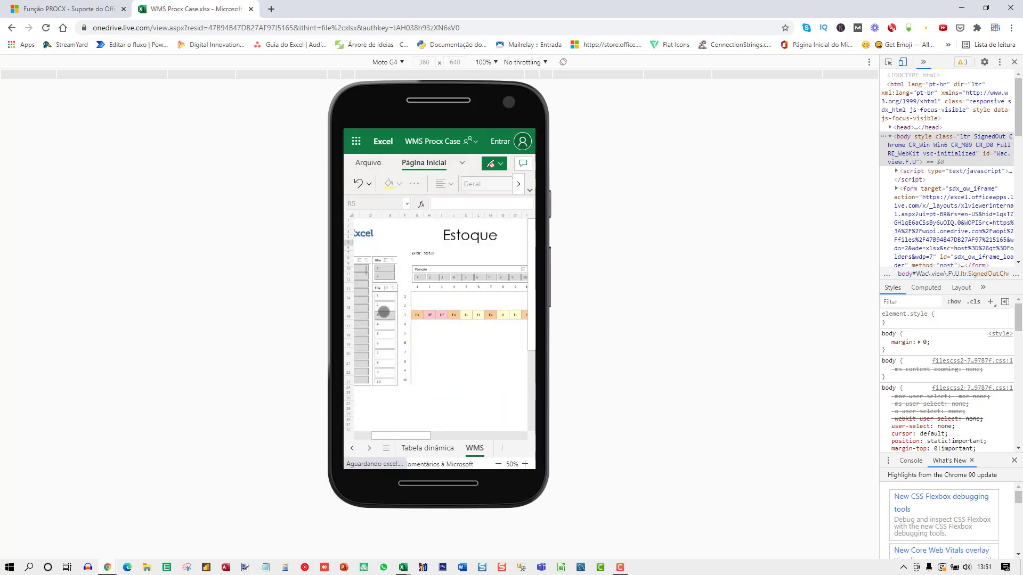
click(385, 343)
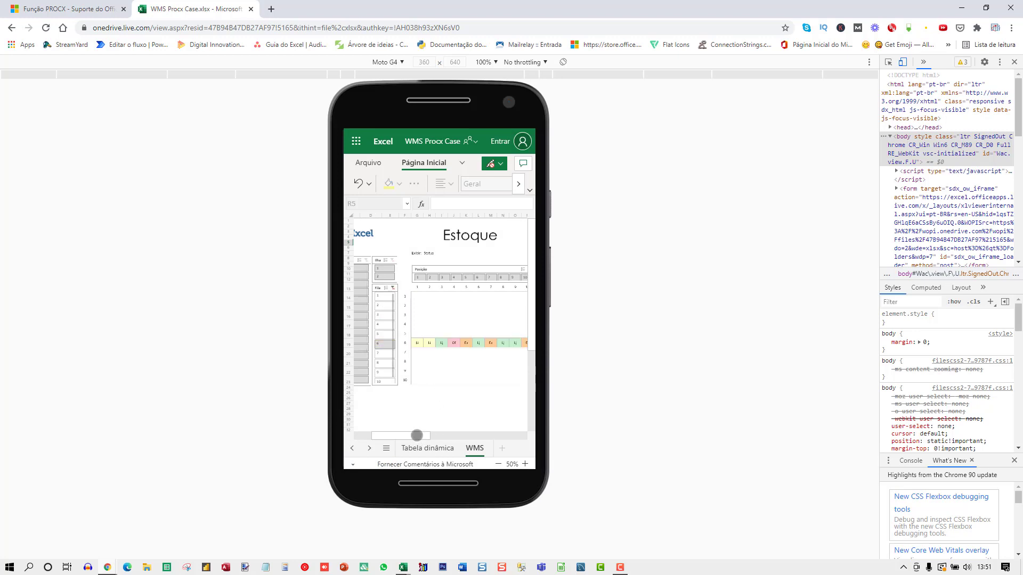
drag(417, 435, 429, 436)
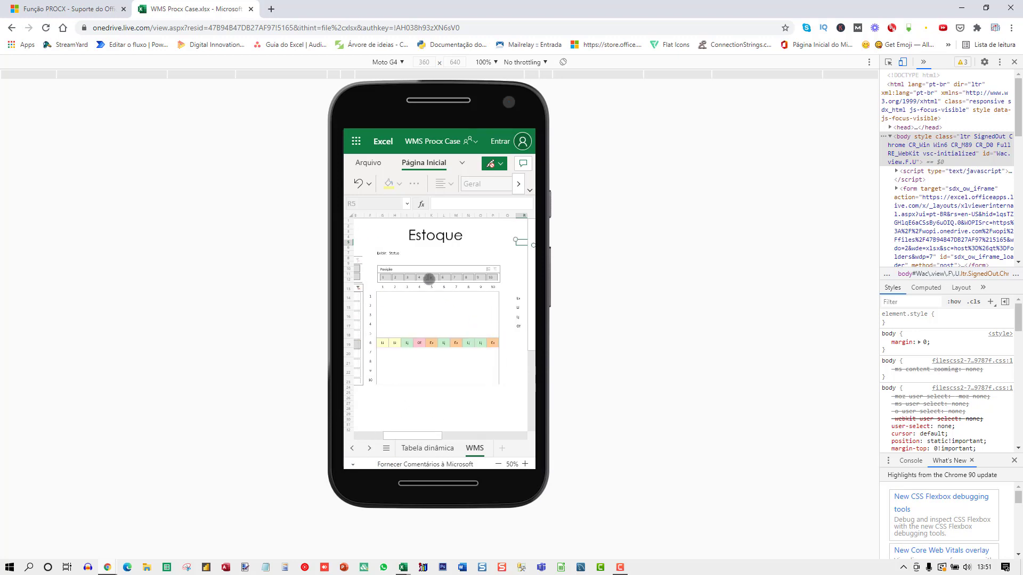
click(433, 277)
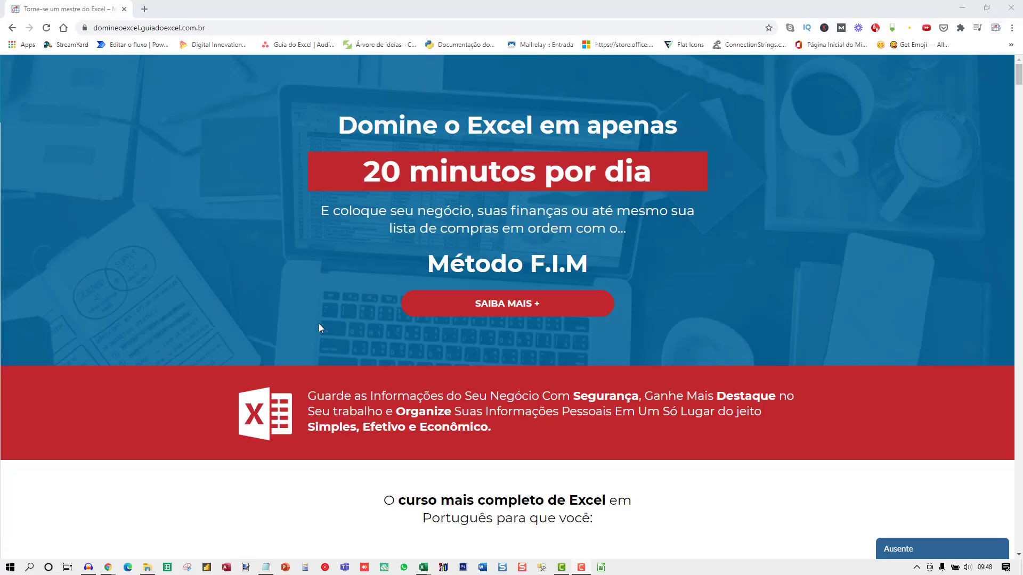
- Scroll the Guia do Excel course page from the benefits down to the FAQ and footer
scroll(318, 327, down, 20)
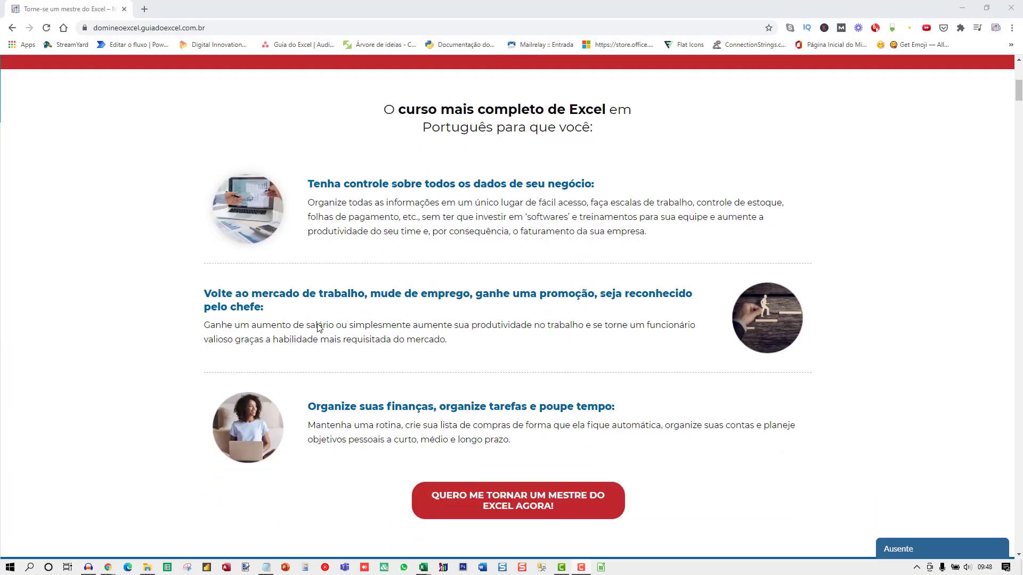
scroll(200, 296, down, 18)
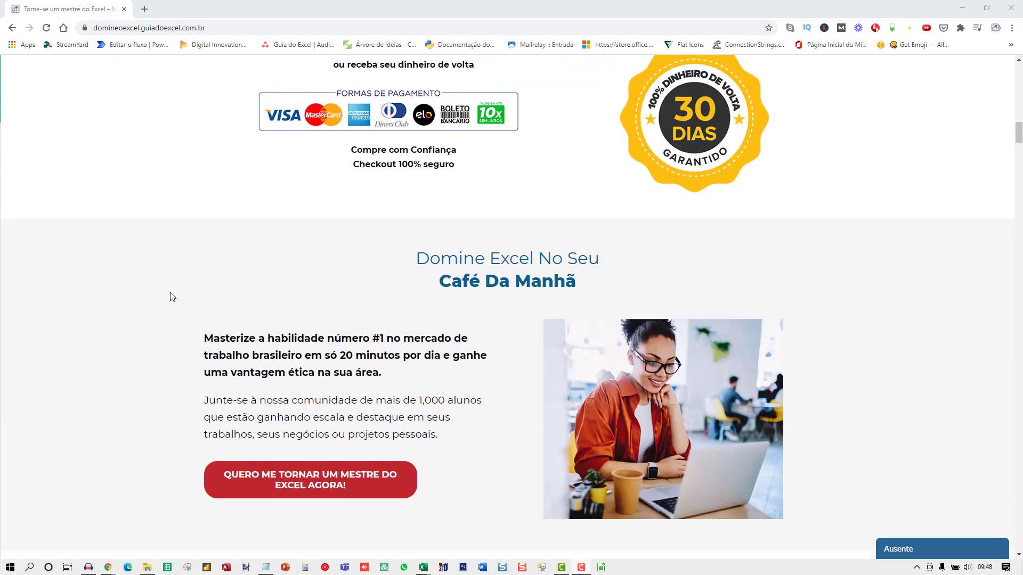
scroll(158, 302, down, 15)
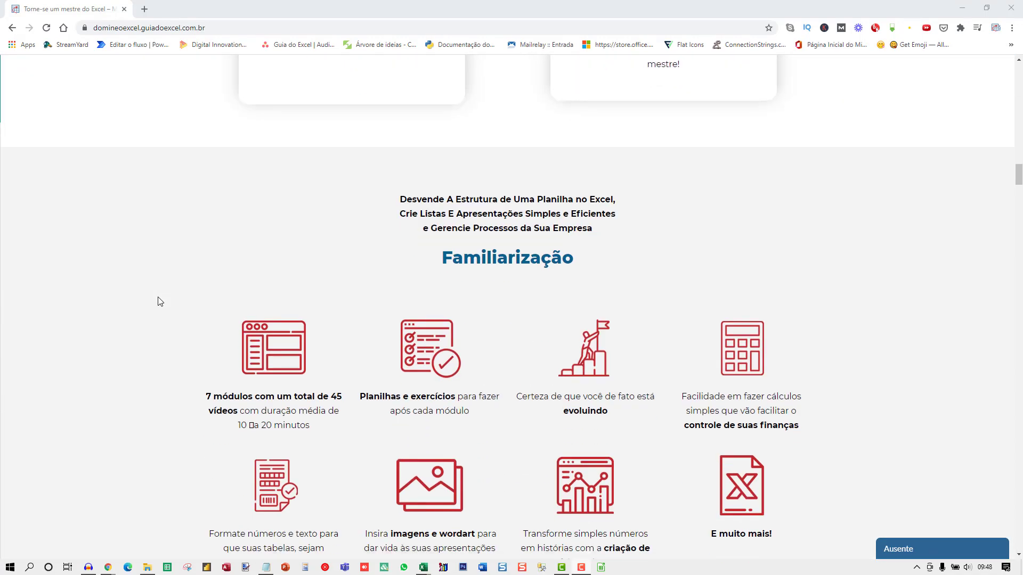
scroll(158, 309, down, 15)
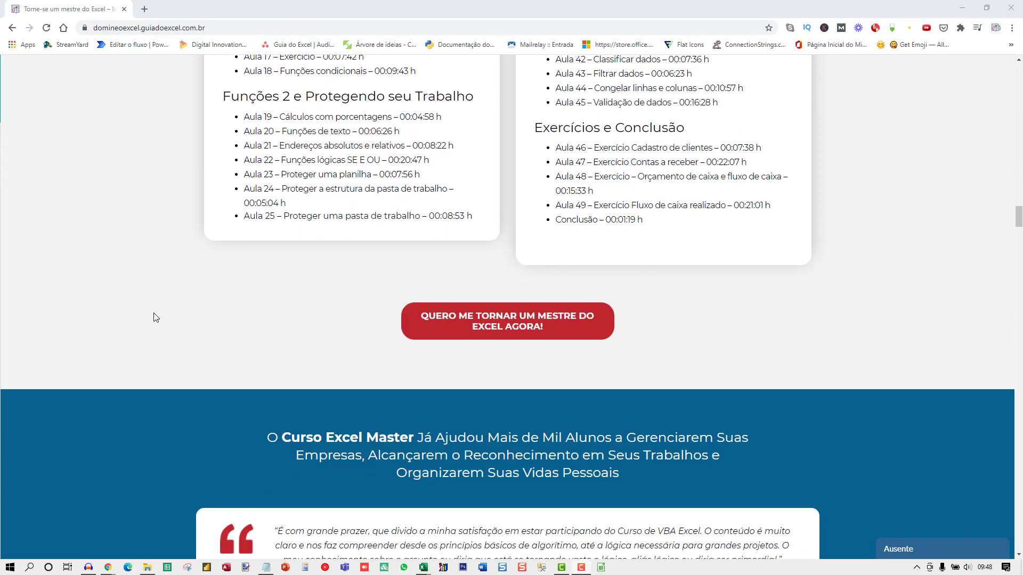
scroll(154, 317, down, 15)
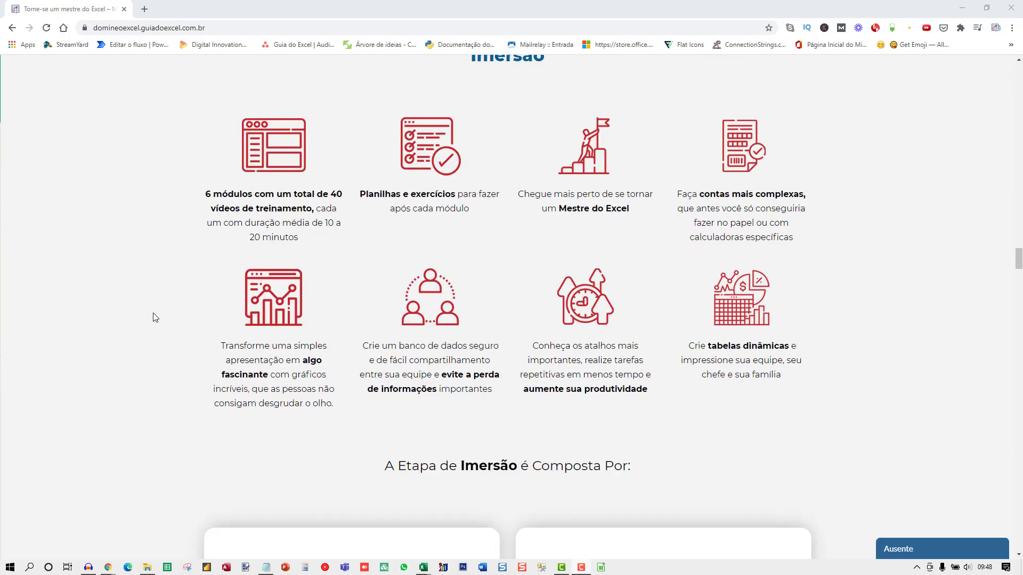
scroll(151, 326, down, 18)
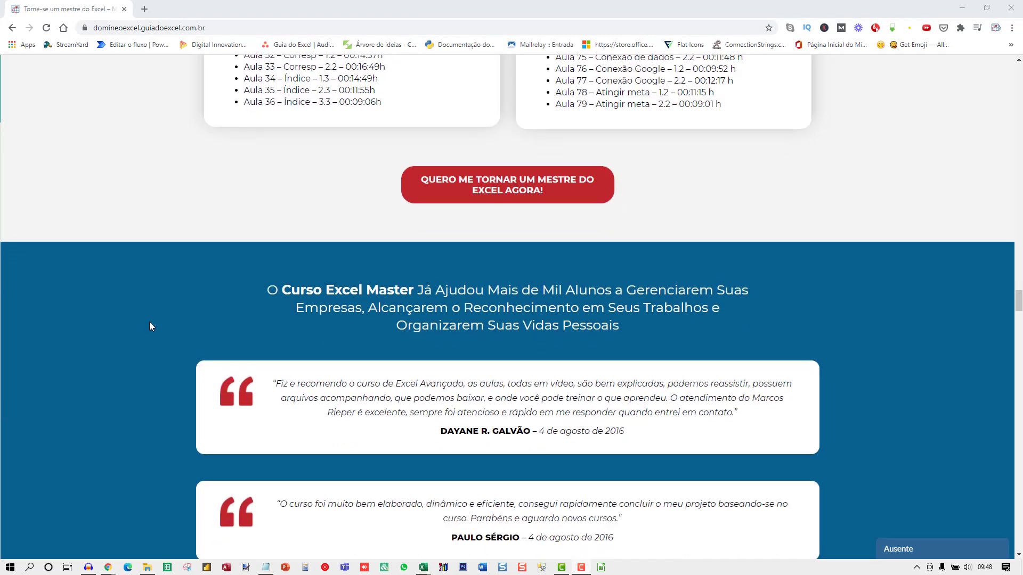
scroll(149, 333, down, 15)
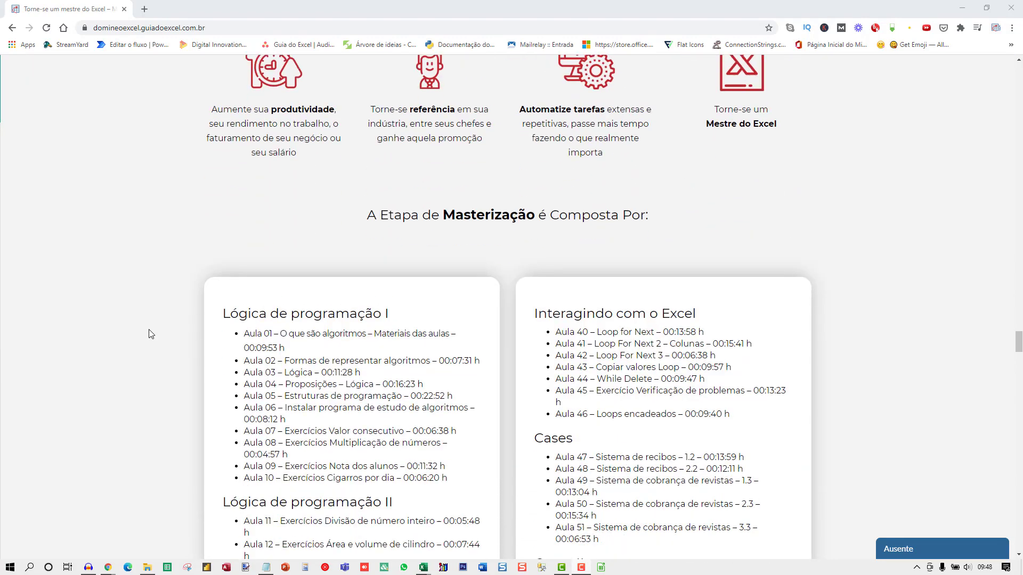
scroll(149, 339, down, 15)
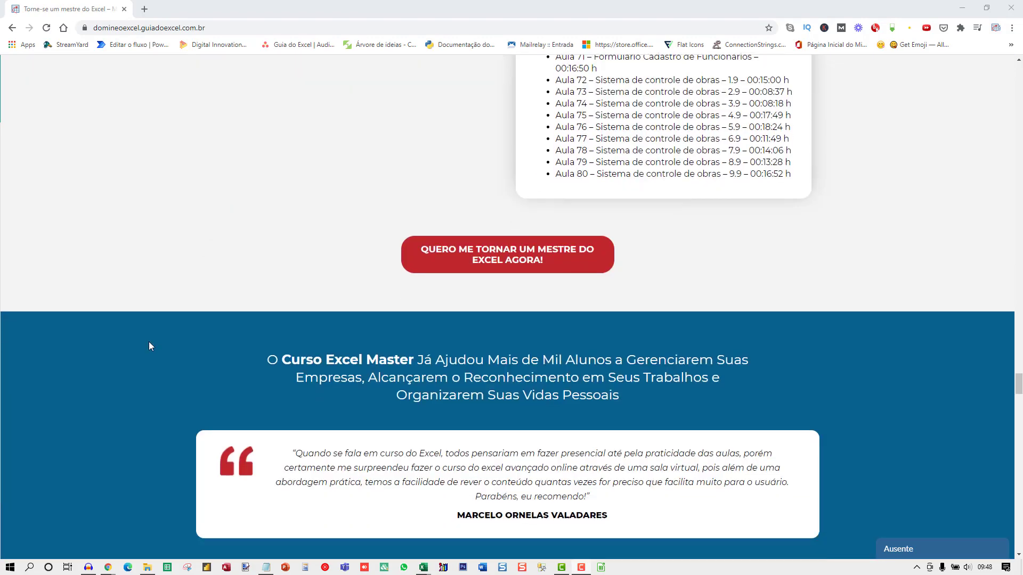
scroll(150, 346, down, 15)
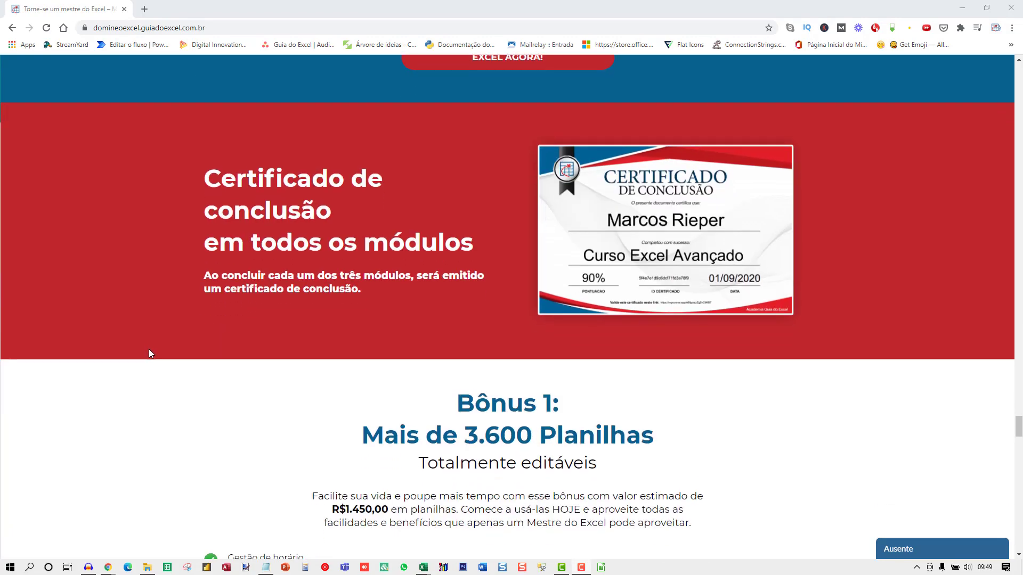
scroll(150, 362, down, 15)
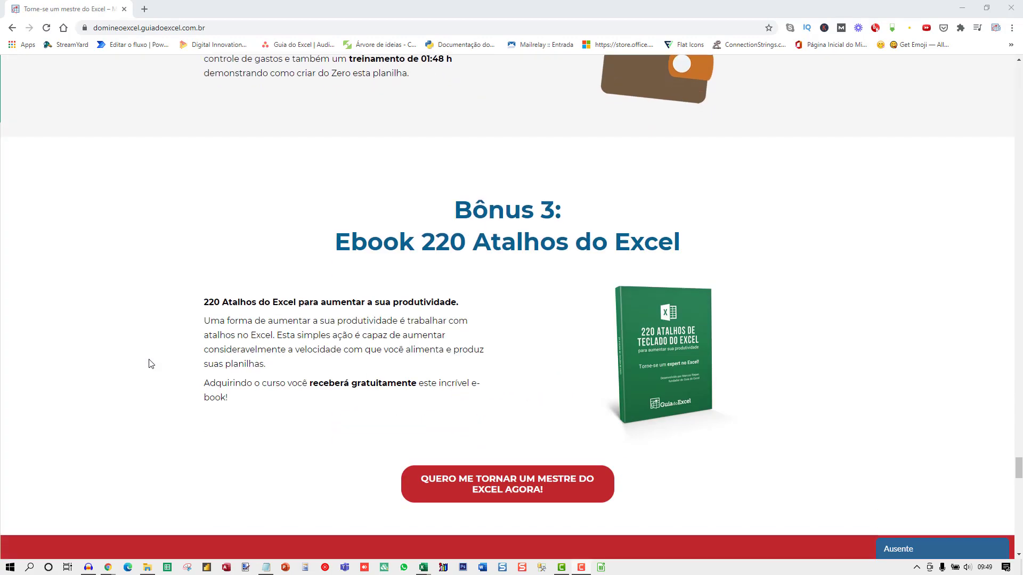
scroll(152, 371, down, 15)
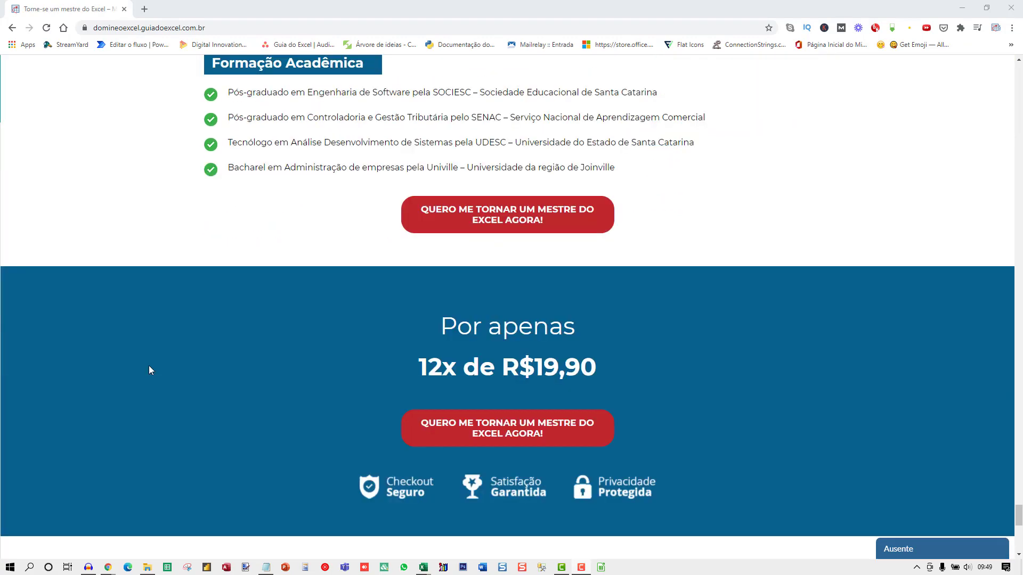